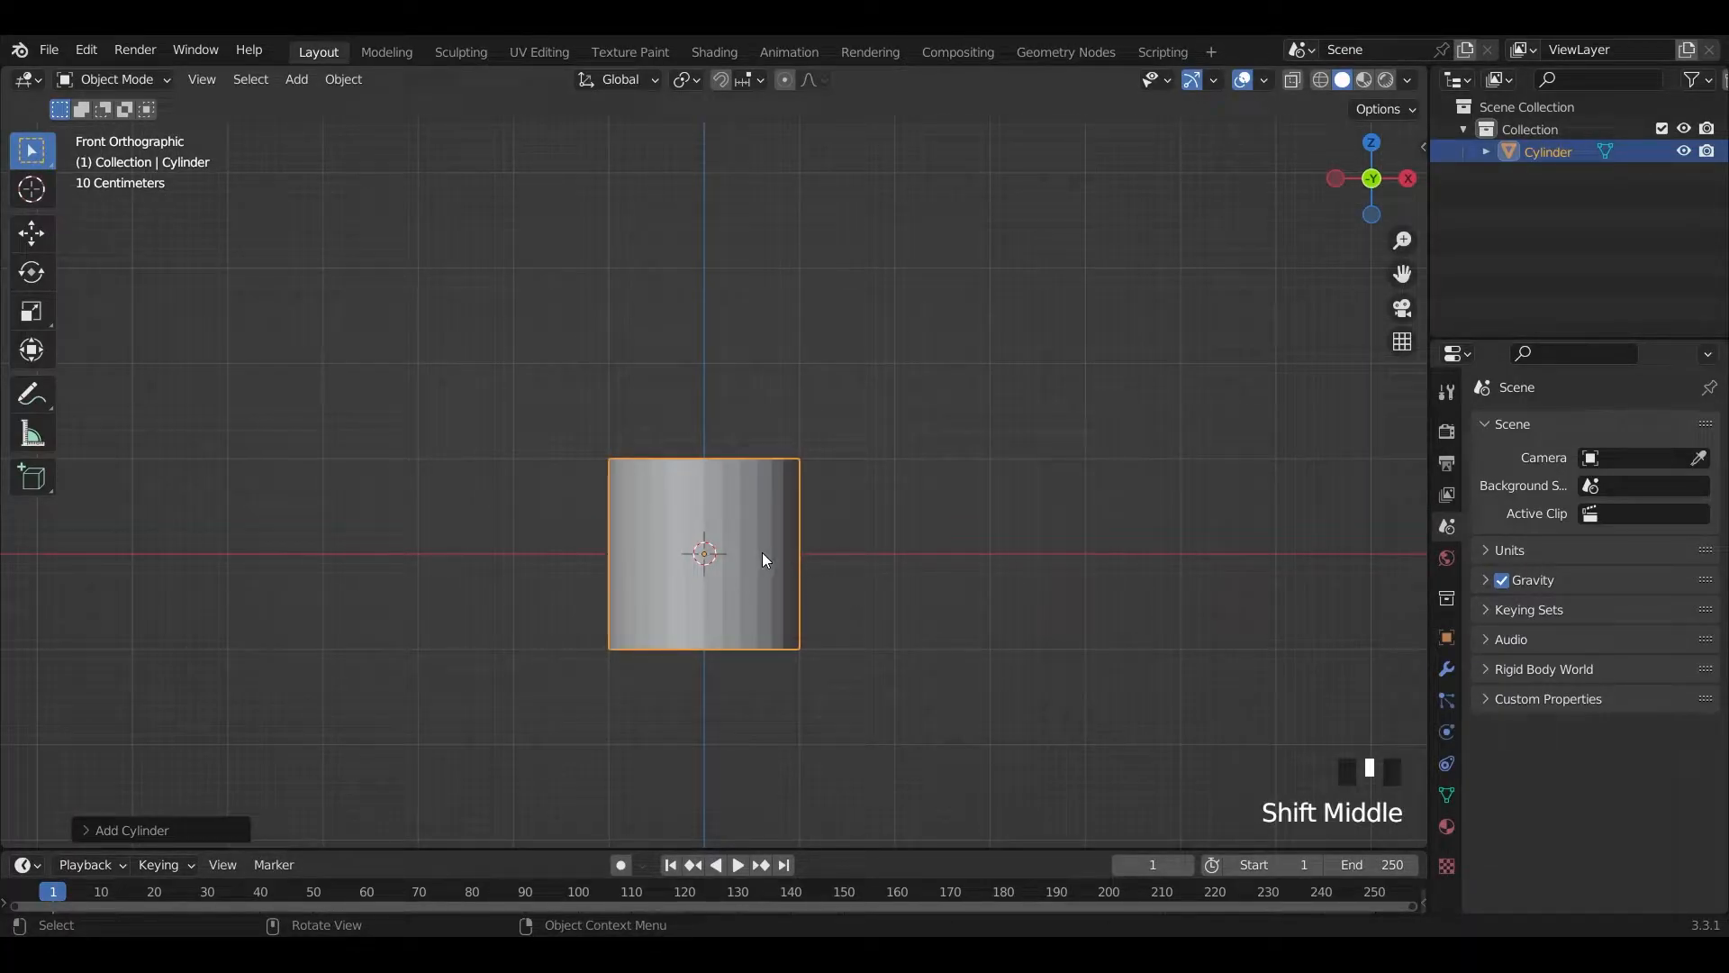
# - Move the cylinder straight up with grid-increment snapping, keeping it centred and its base about 0.2 m above the origin
pyautogui.press('g')
pyautogui.click(764, 452)
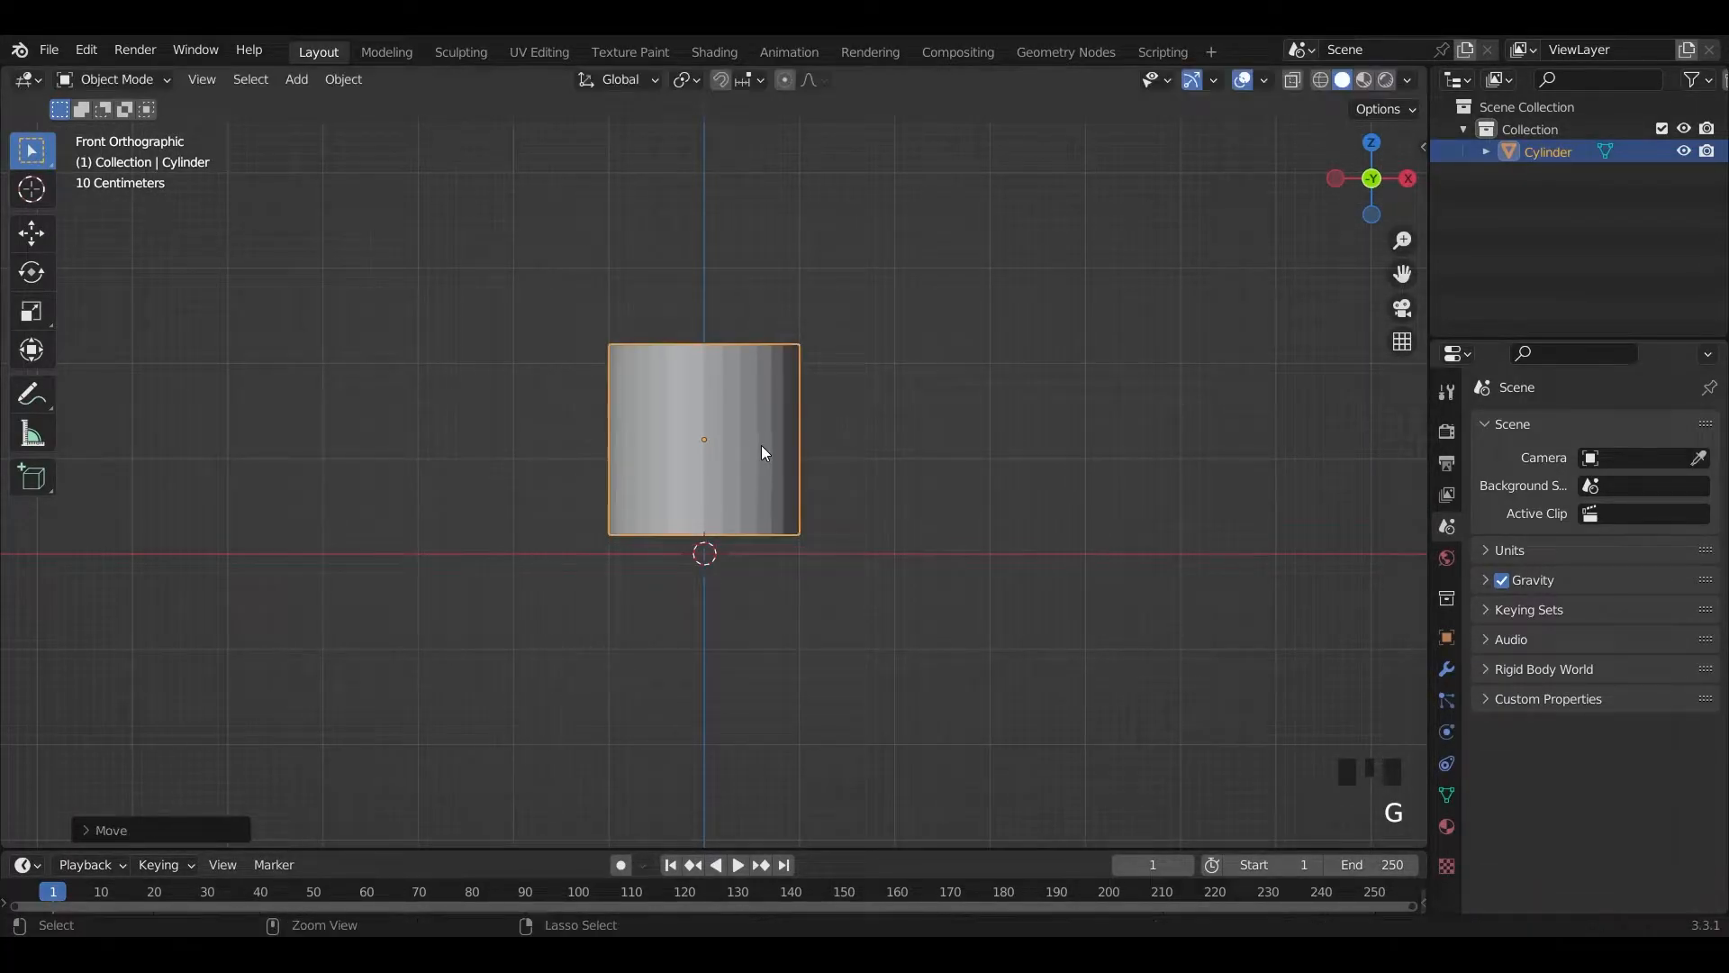
pyautogui.scroll(4, 793, 486)
pyautogui.scroll(-1, 684, 505)
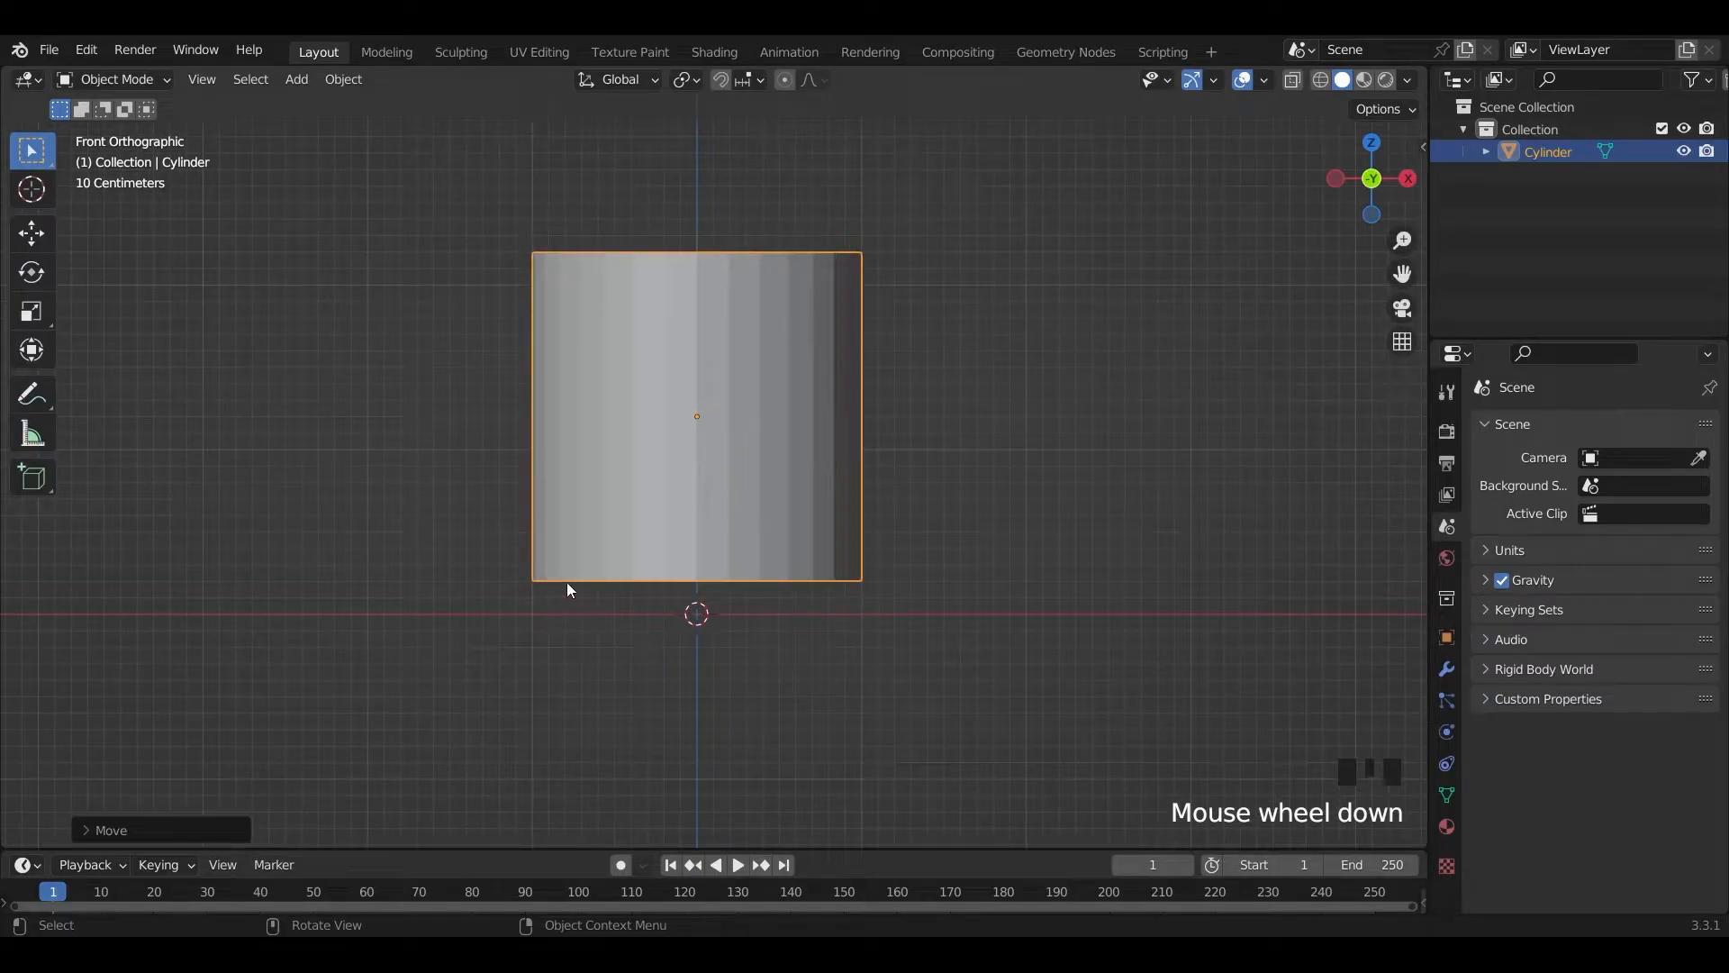
pyautogui.scroll(-6, 798, 518)
pyautogui.scroll(4, 797, 540)
pyautogui.press('g')
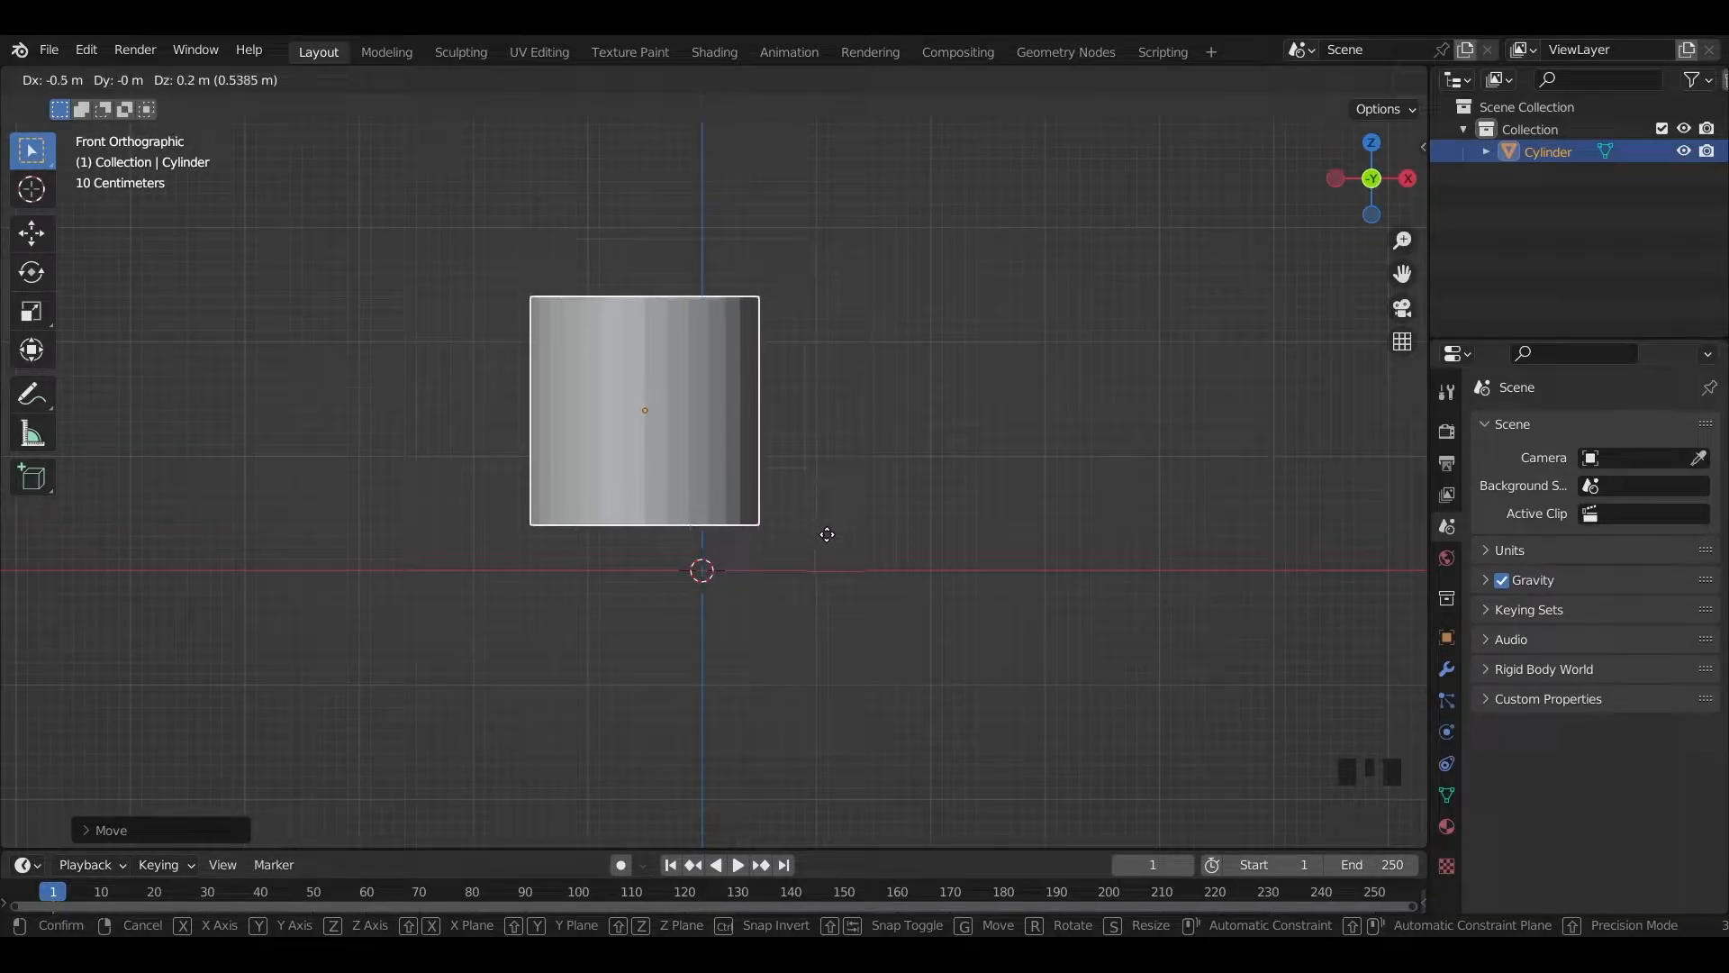
pyautogui.keyDown('ctrl'); pyautogui.click(895, 552); pyautogui.keyUp('ctrl')
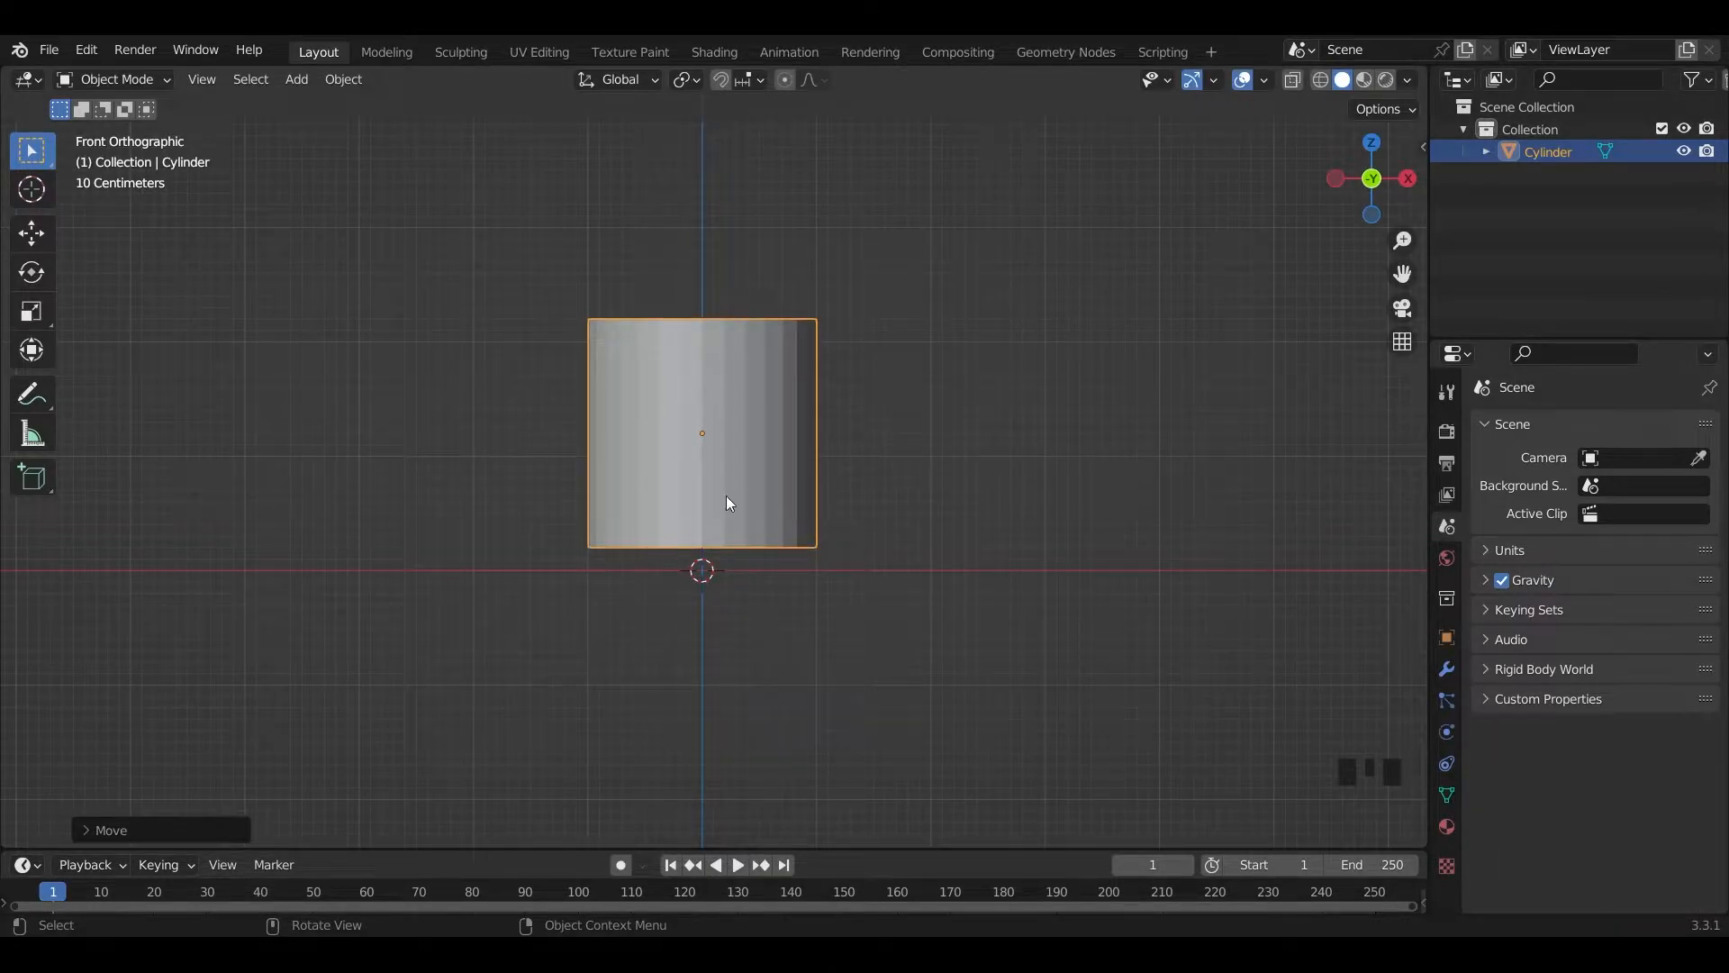
# - Enter Edit Mode on the cylinder and turn on X-ray so vertices on its hidden side are selectable
pyautogui.scroll(-5, 766, 441)
pyautogui.keyDown('shift'); pyautogui.moveTo(803, 386); pyautogui.dragTo(852, 528, button='middle'); pyautogui.keyUp('shift')
pyautogui.scroll(6, 844, 585)
pyautogui.keyDown('shift'); pyautogui.moveTo(843, 587); pyautogui.dragTo(915, 378, button='middle'); pyautogui.keyUp('shift')
pyautogui.scroll(-2, 857, 505)
pyautogui.scroll(2, 832, 472)
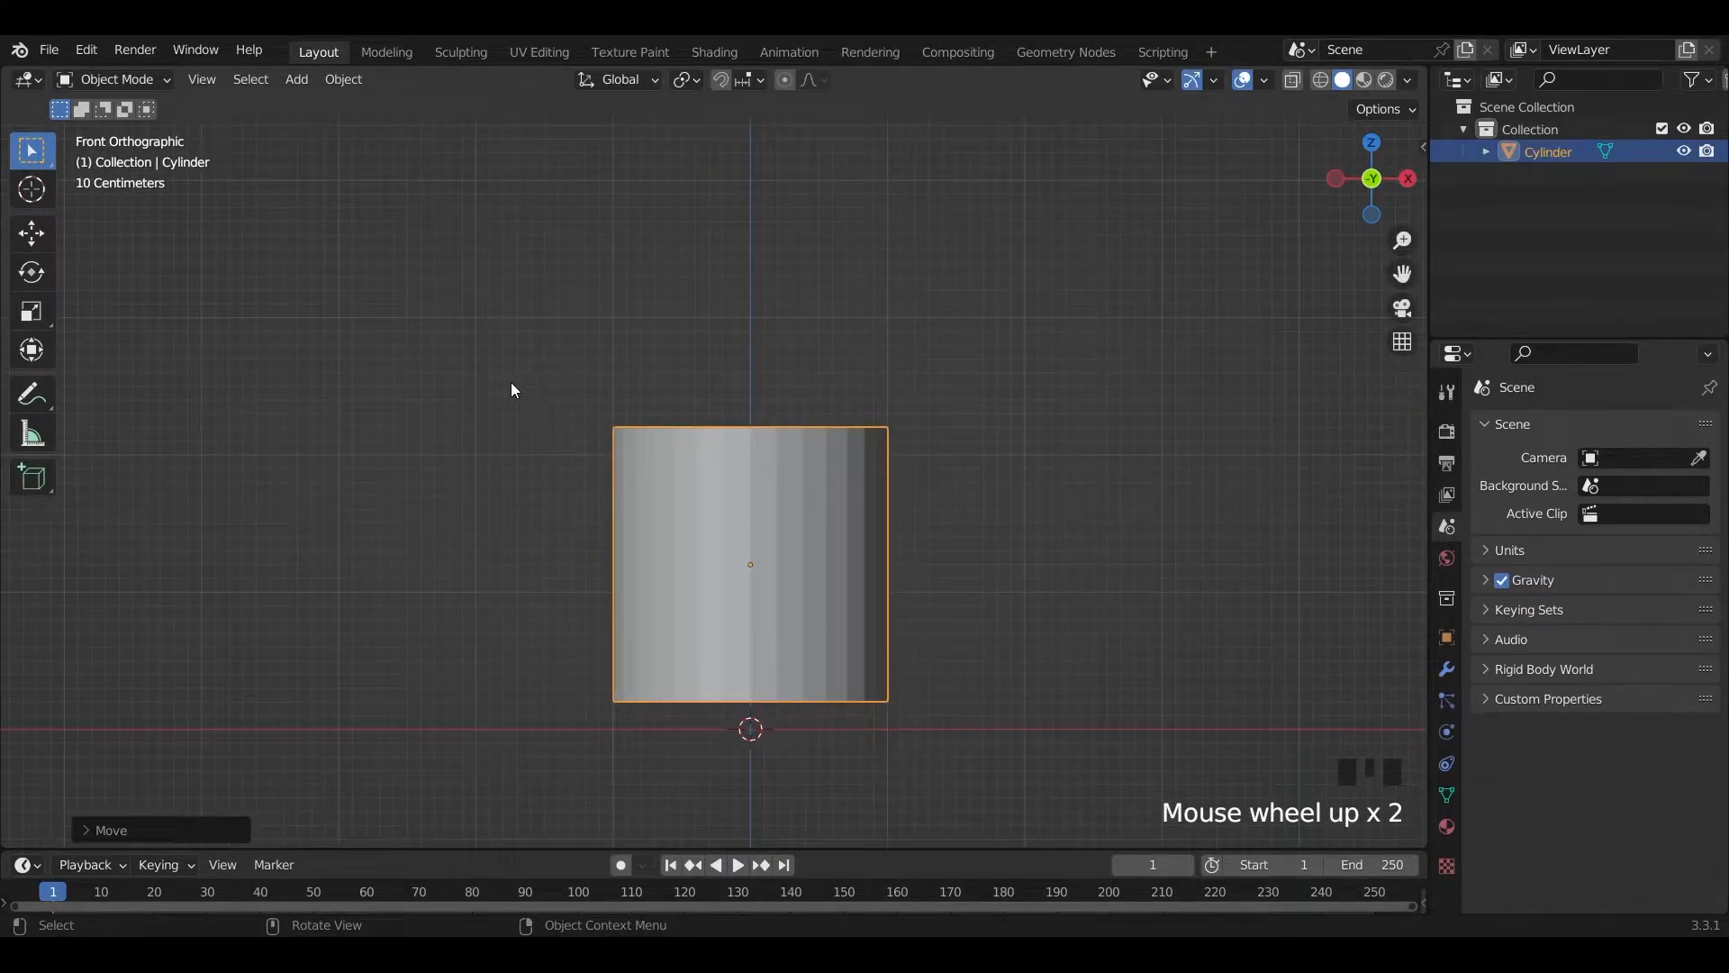
pyautogui.press('Tab')
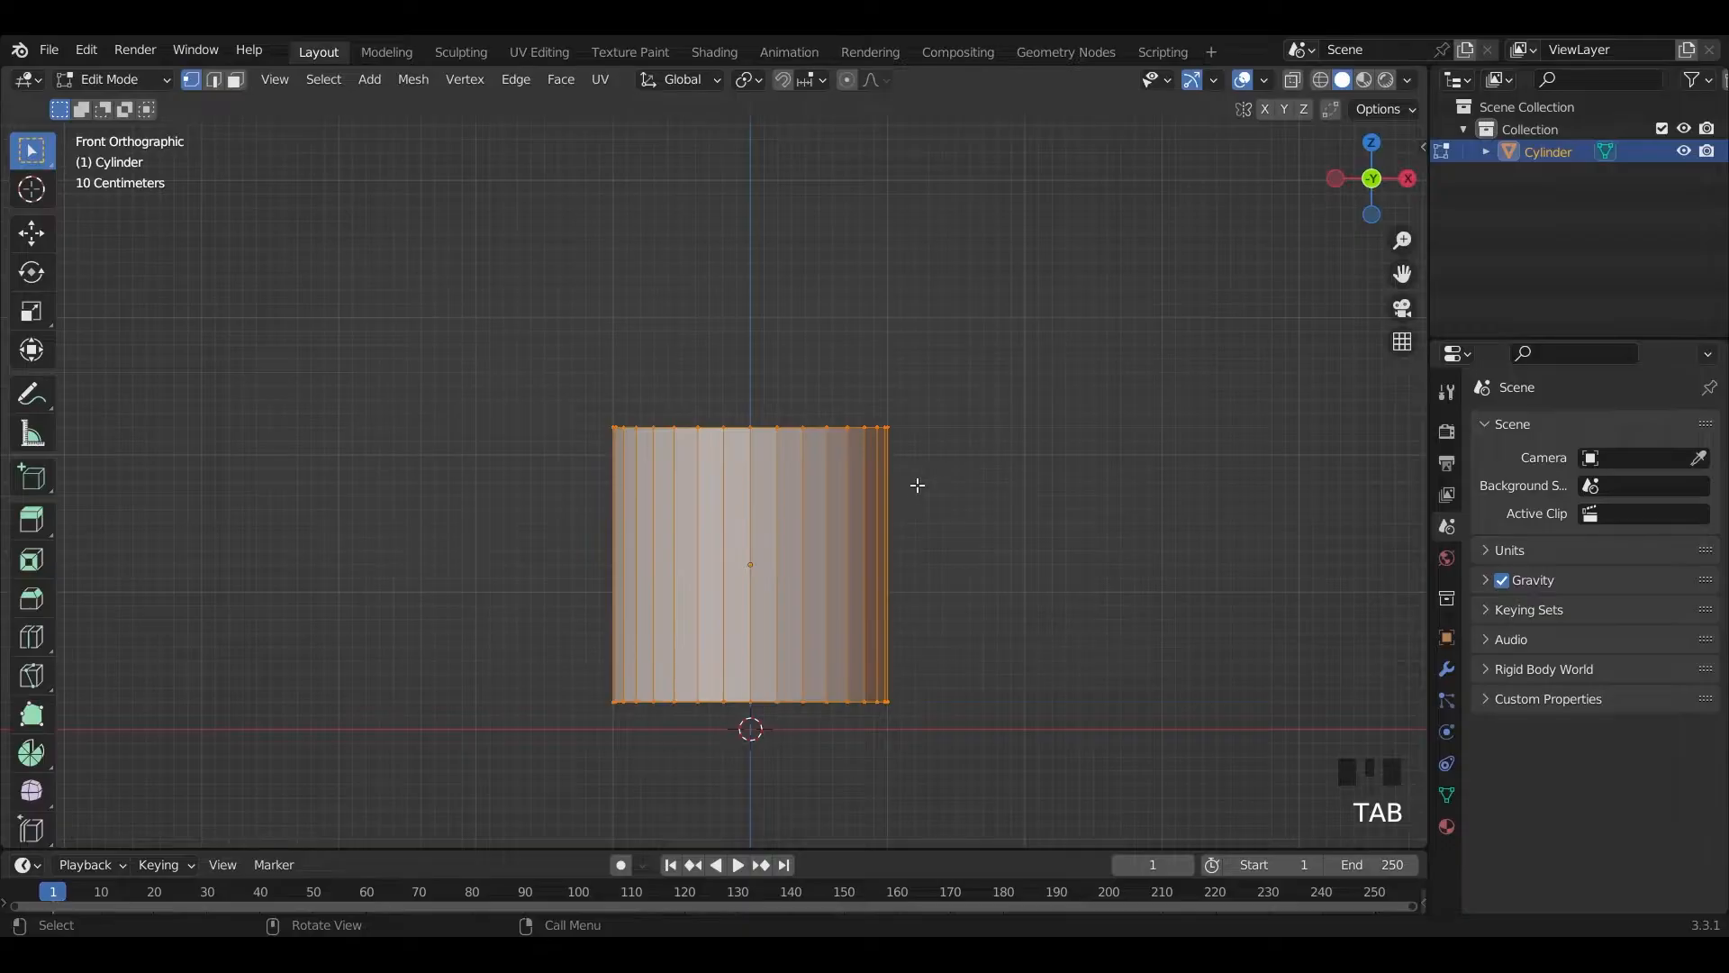
pyautogui.scroll(-5, 829, 501)
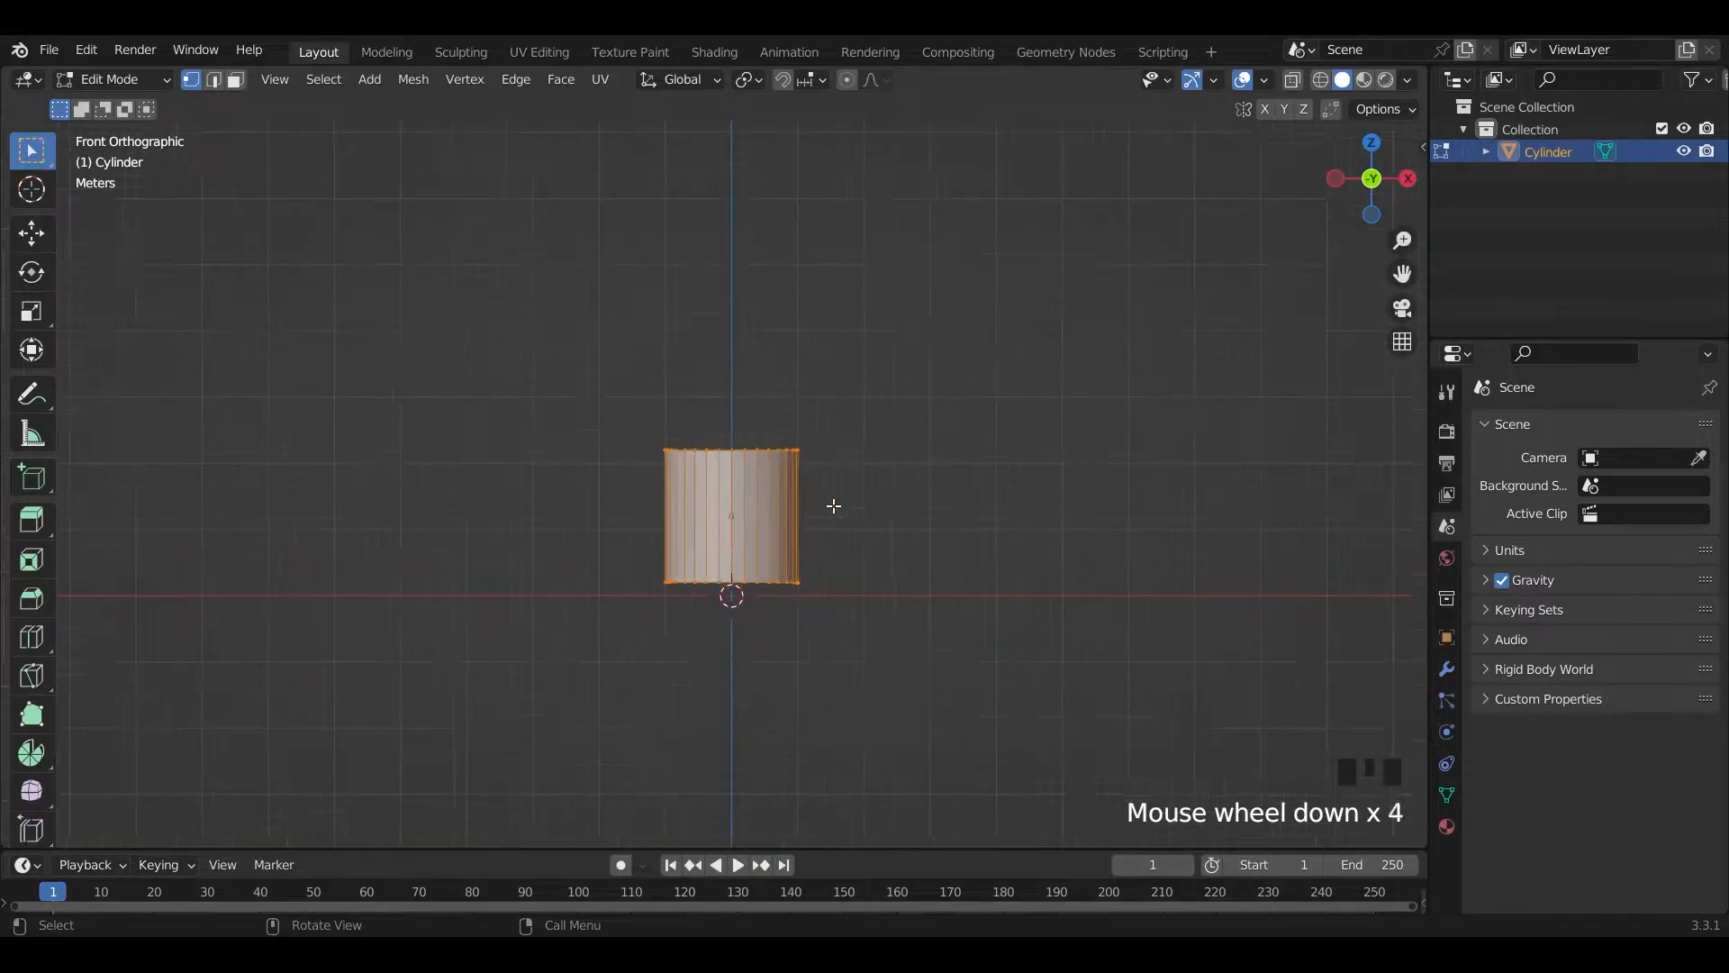
pyautogui.click(1292, 79)
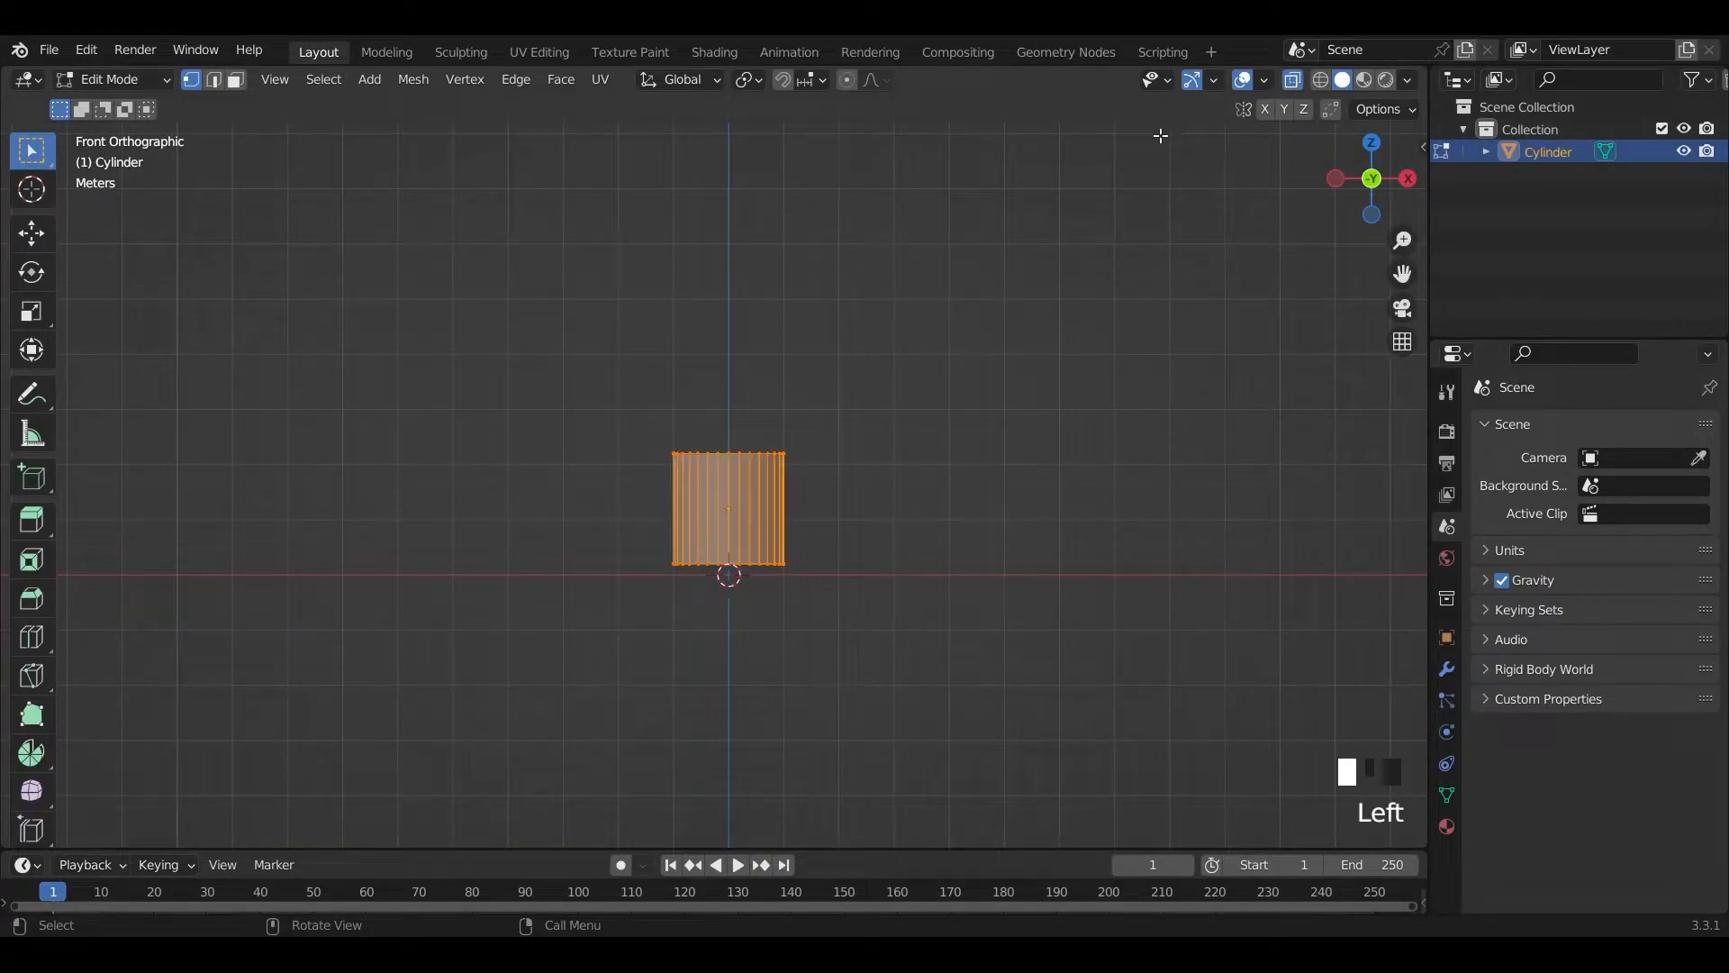
# - Select the cylinder's top ring of vertices and raise it about 1.8 m along Z
pyautogui.moveTo(540, 423); pyautogui.dragTo(1015, 490)
pyautogui.moveTo(623, 417); pyautogui.dragTo(949, 488)
pyautogui.scroll(4, 798, 401)
pyautogui.keyDown('shift'); pyautogui.moveTo(830, 410); pyautogui.dragTo(832, 536, button='middle'); pyautogui.keyUp('shift')
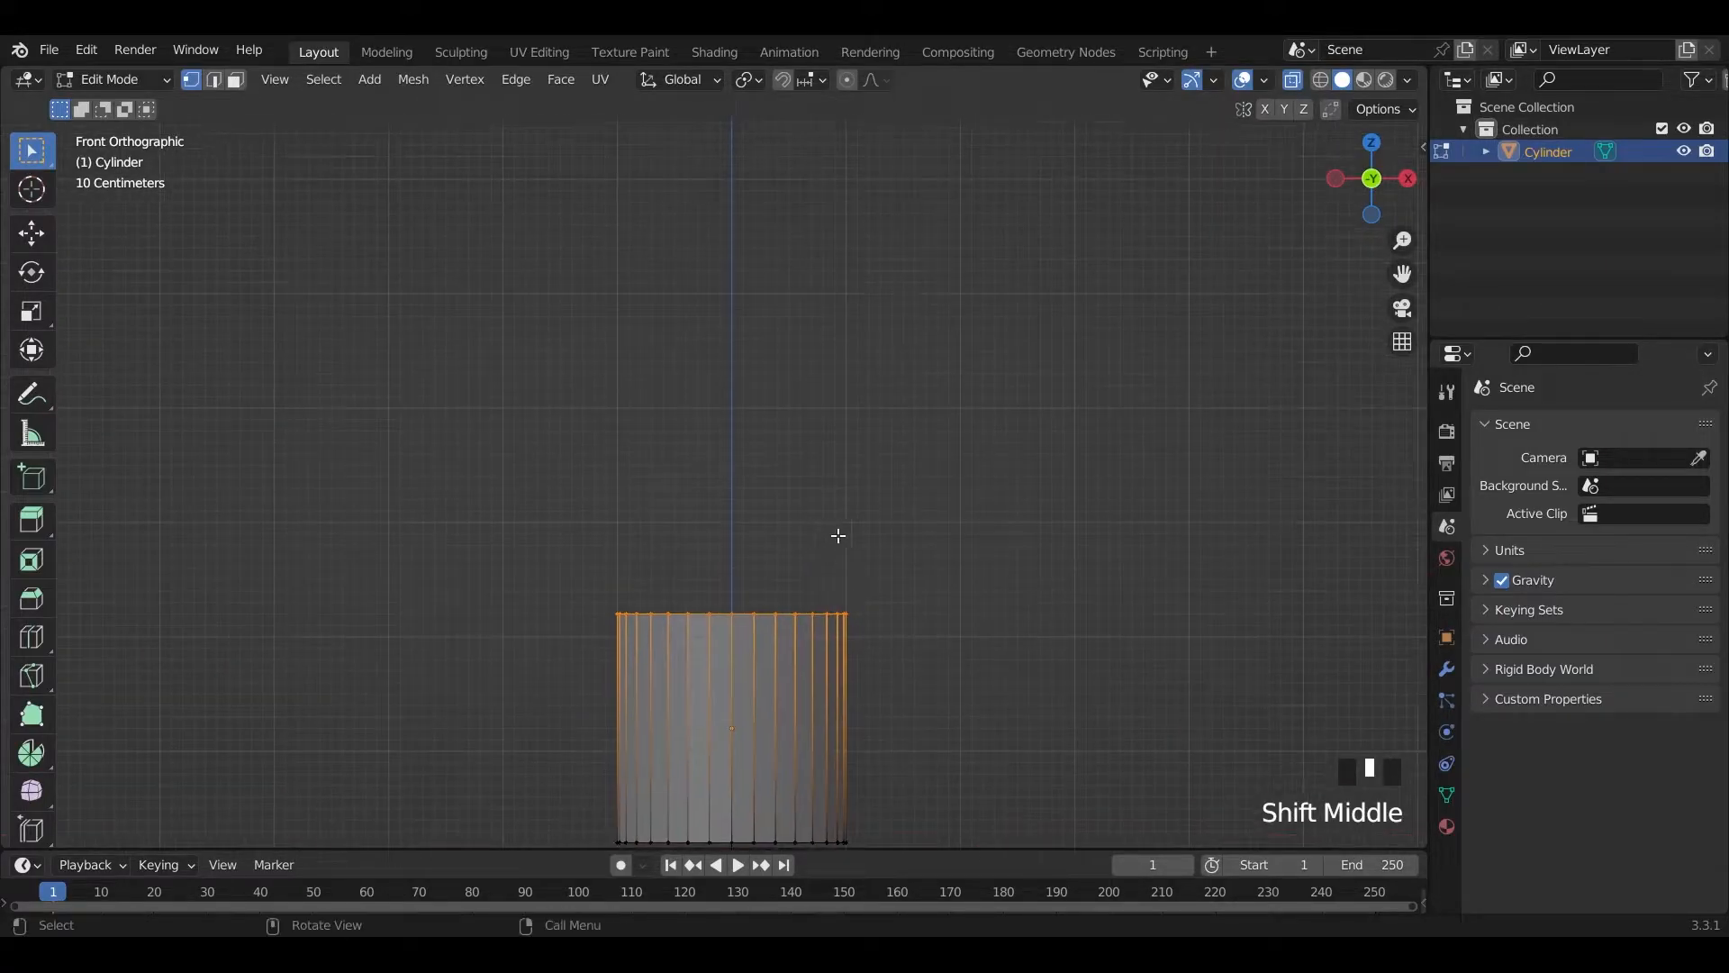
pyautogui.press('g')
pyautogui.press('z')
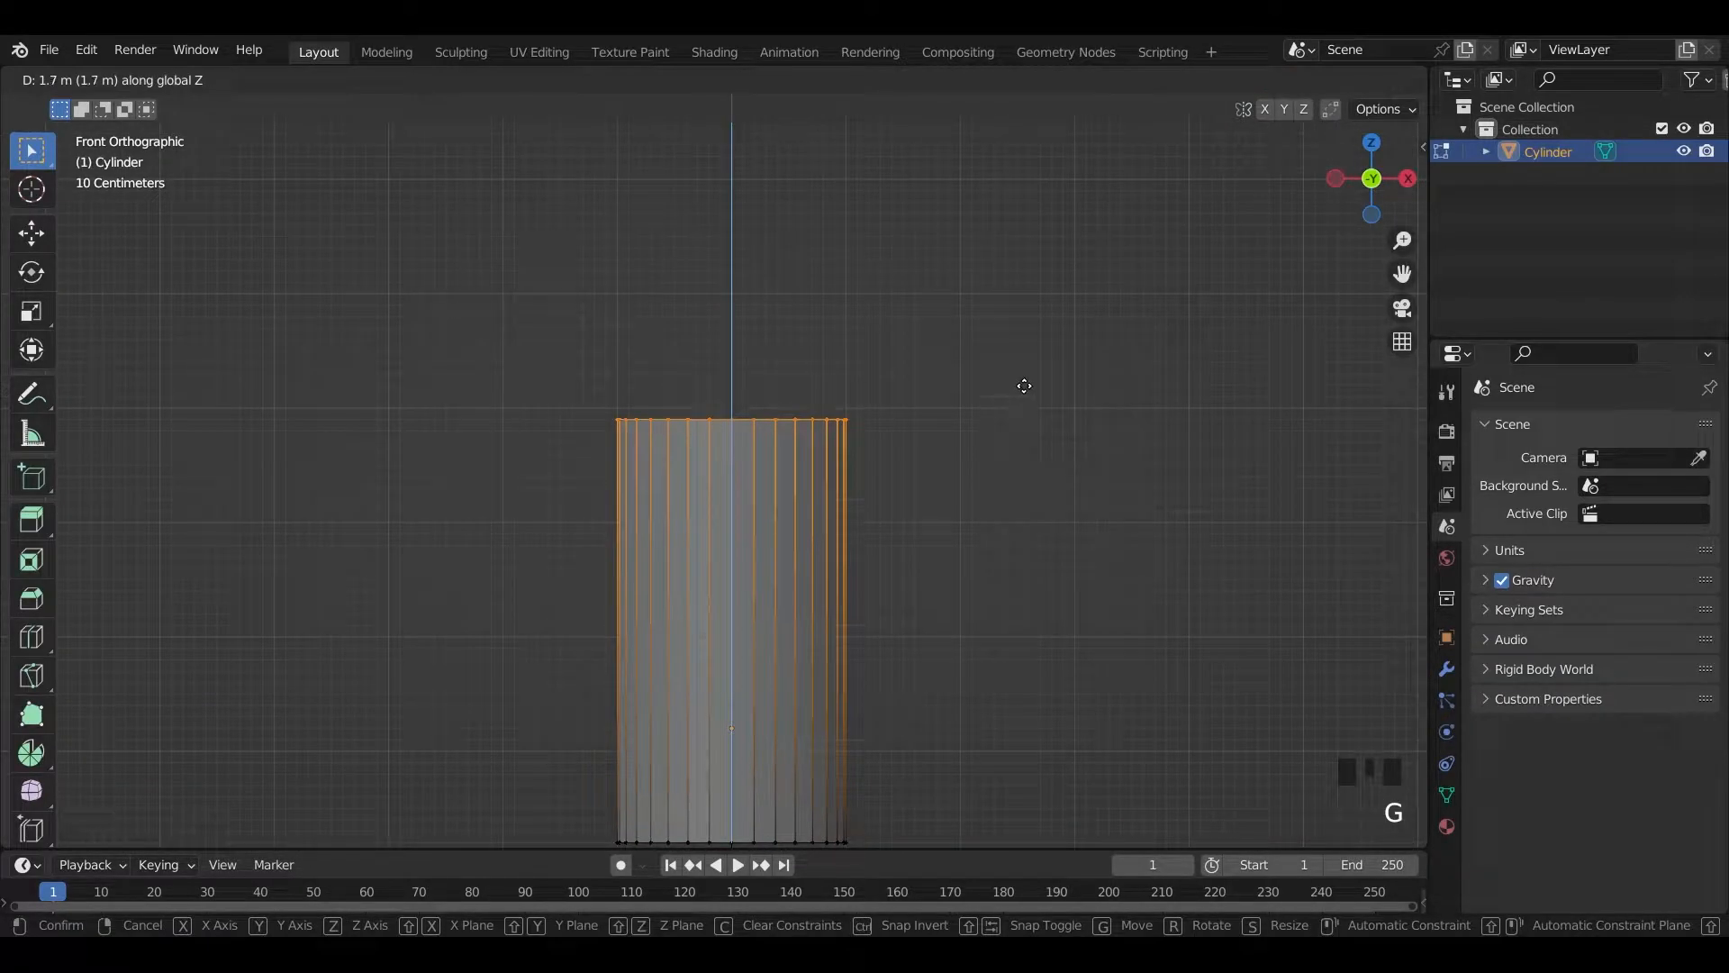
pyautogui.click(1032, 379)
pyautogui.scroll(-3, 996, 529)
pyautogui.scroll(2, 825, 595)
pyautogui.scroll(5, 828, 599)
pyautogui.scroll(-8, 833, 595)
pyautogui.scroll(7, 842, 590)
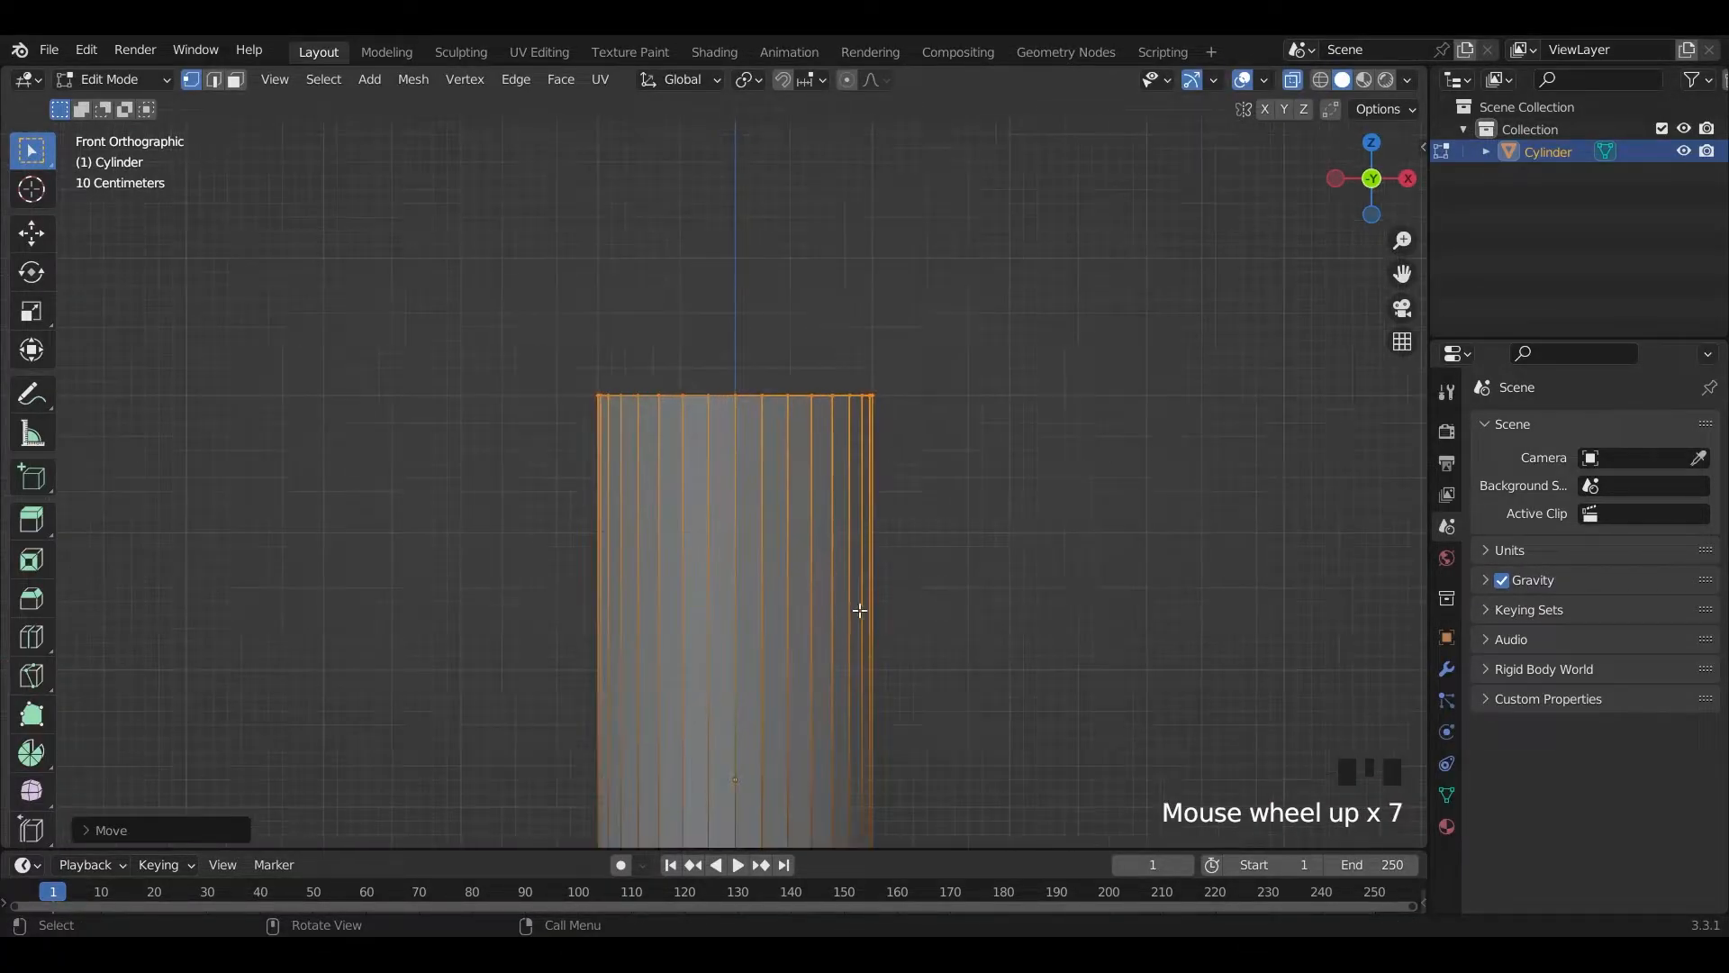
# - Select the cylinder's bottom ring of vertices and extrude it 0.2 m down to the X axis line
pyautogui.keyDown('shift'); pyautogui.moveTo(852, 598); pyautogui.dragTo(878, 290, button='middle'); pyautogui.keyUp('shift')
pyautogui.scroll(-3, 878, 290)
pyautogui.scroll(4, 849, 629)
pyautogui.keyDown('shift'); pyautogui.moveTo(849, 629); pyautogui.dragTo(911, 609, button='middle'); pyautogui.keyUp('shift')
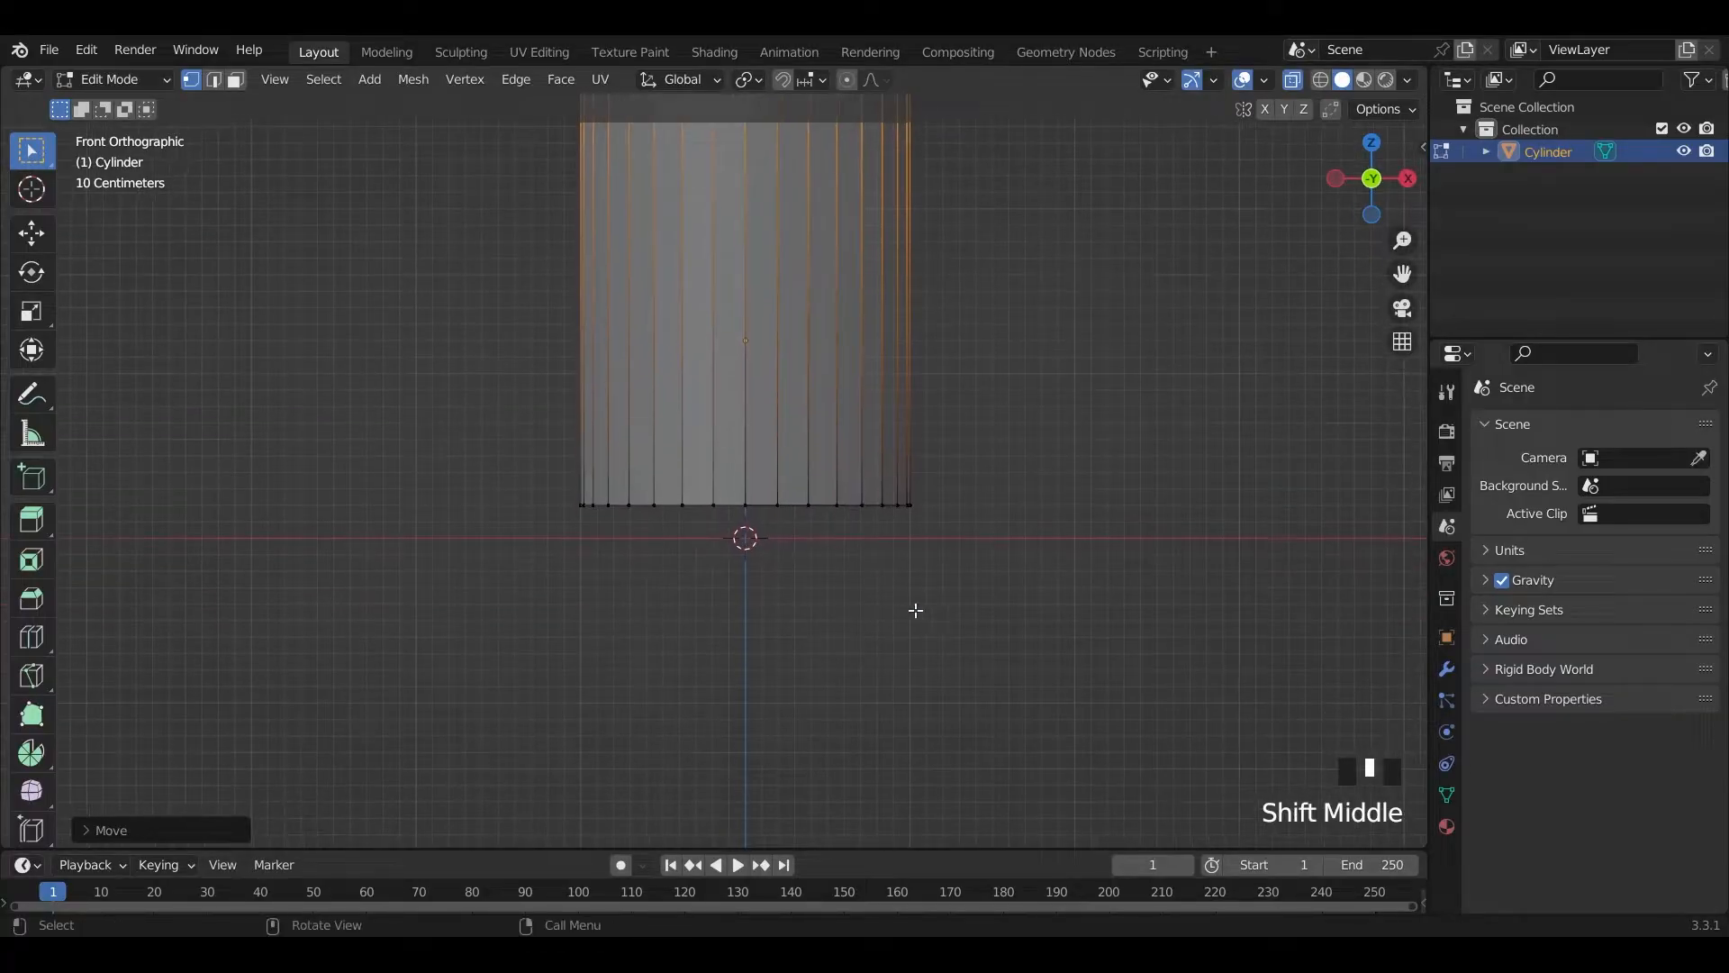
pyautogui.moveTo(471, 464); pyautogui.dragTo(1079, 543)
pyautogui.scroll(2, 1010, 581)
pyautogui.keyDown('shift'); pyautogui.moveTo(1010, 581); pyautogui.dragTo(984, 509, button='middle'); pyautogui.keyUp('shift')
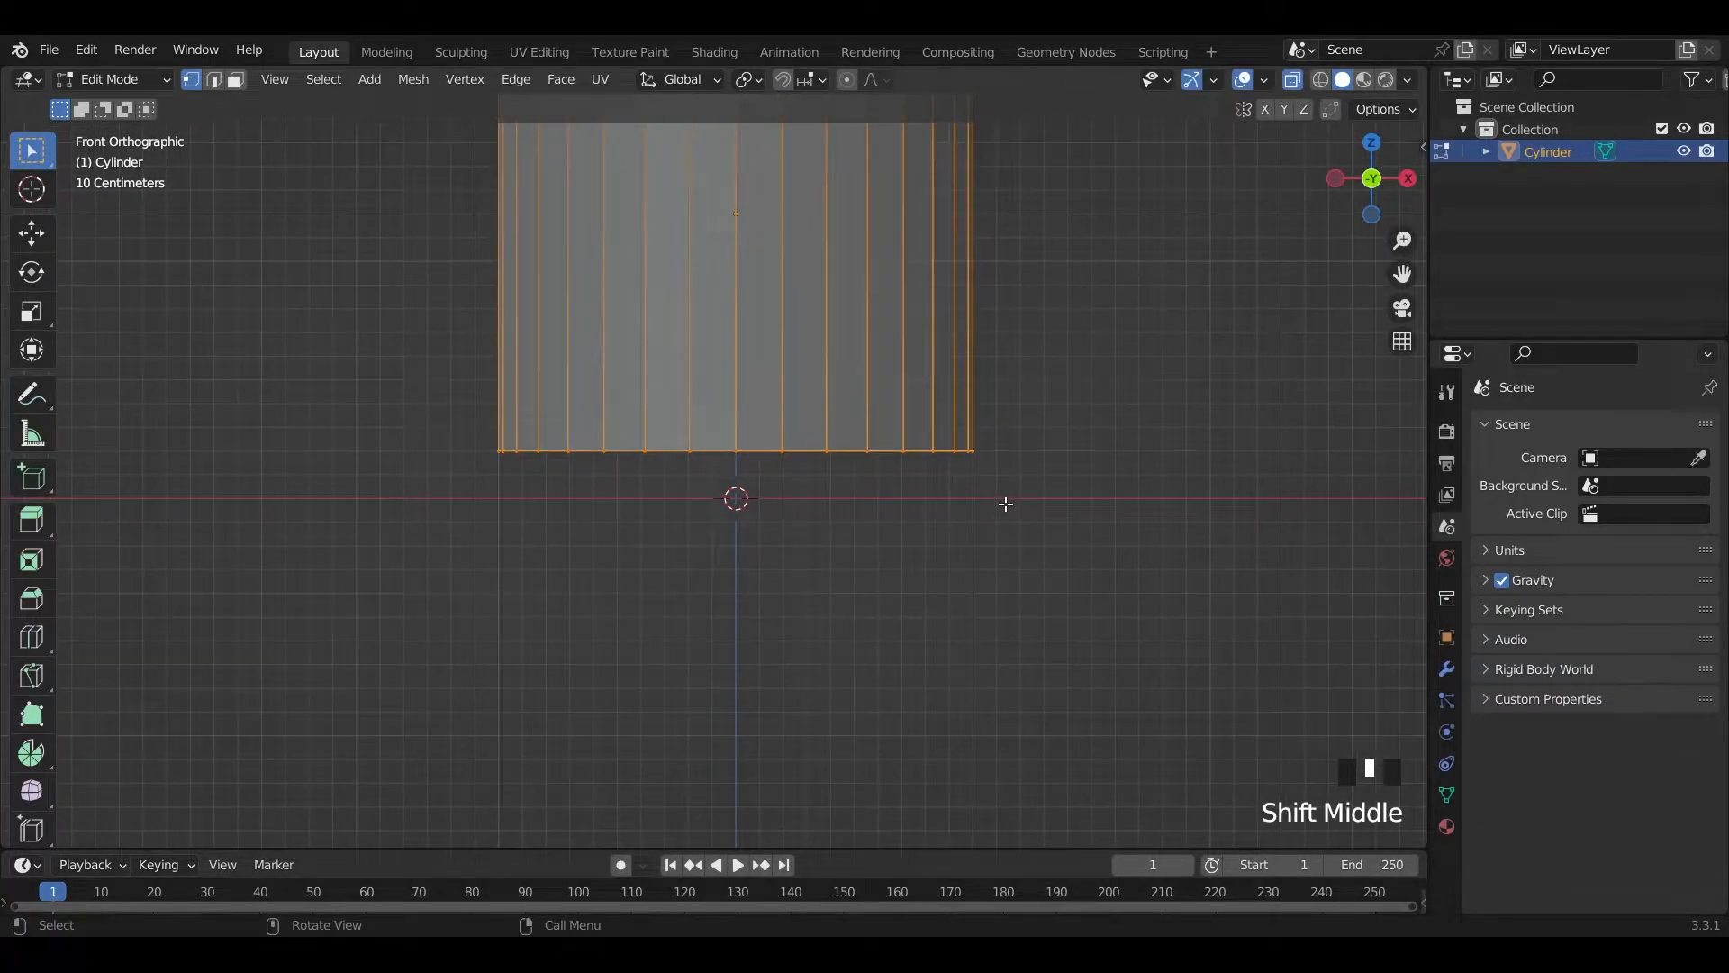
pyautogui.press('e')
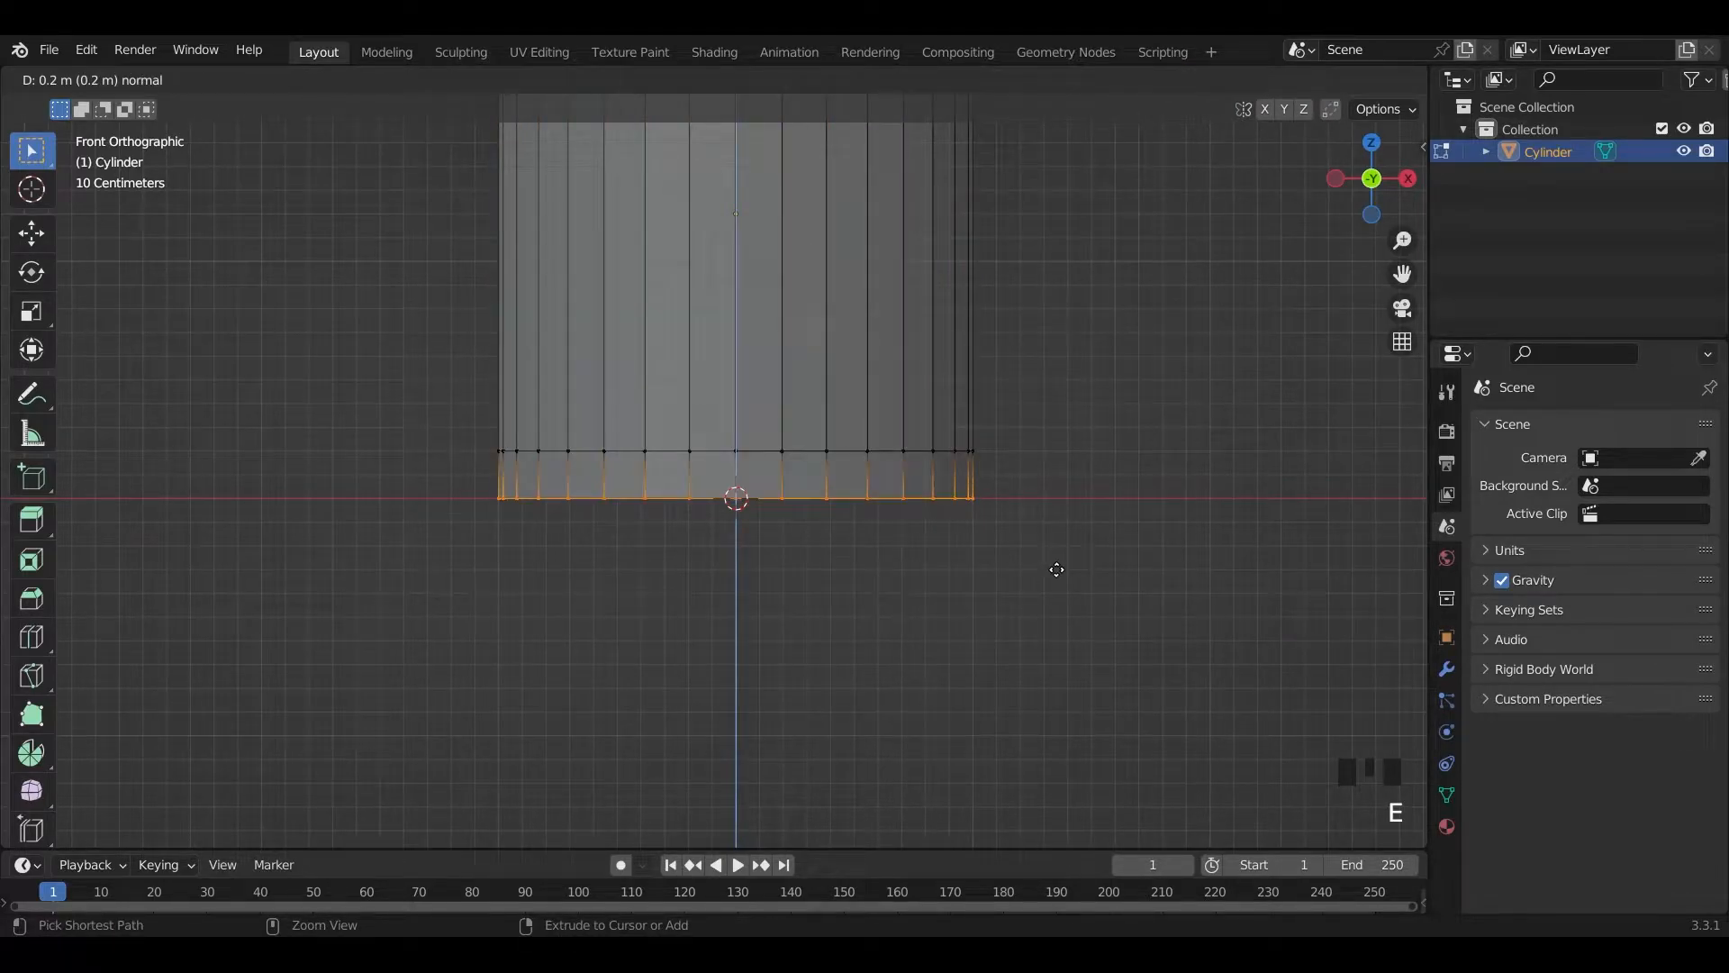
pyautogui.click(1057, 570)
# - Add a Subdivision Surface modifier to the cylinder and set its viewport level to 2
pyautogui.scroll(-8, 822, 495)
pyautogui.keyDown('shift'); pyautogui.moveTo(822, 378); pyautogui.dragTo(822, 474, button='middle'); pyautogui.keyUp('shift')
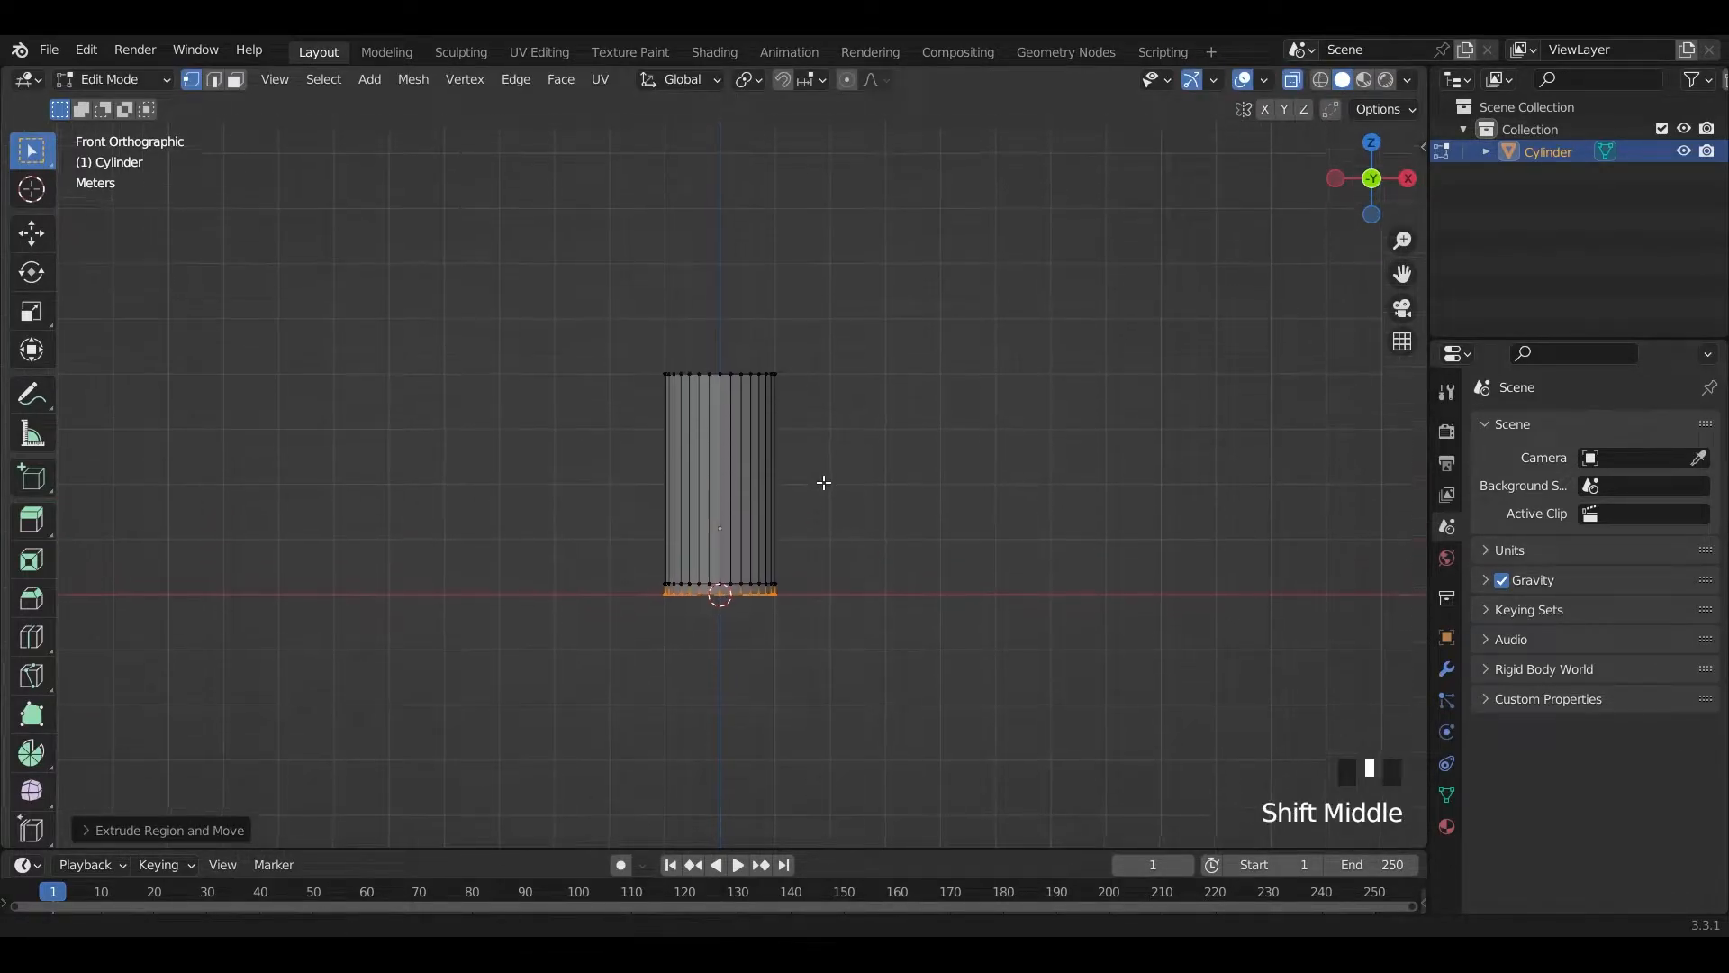
pyautogui.scroll(5, 814, 496)
pyautogui.scroll(1, 813, 496)
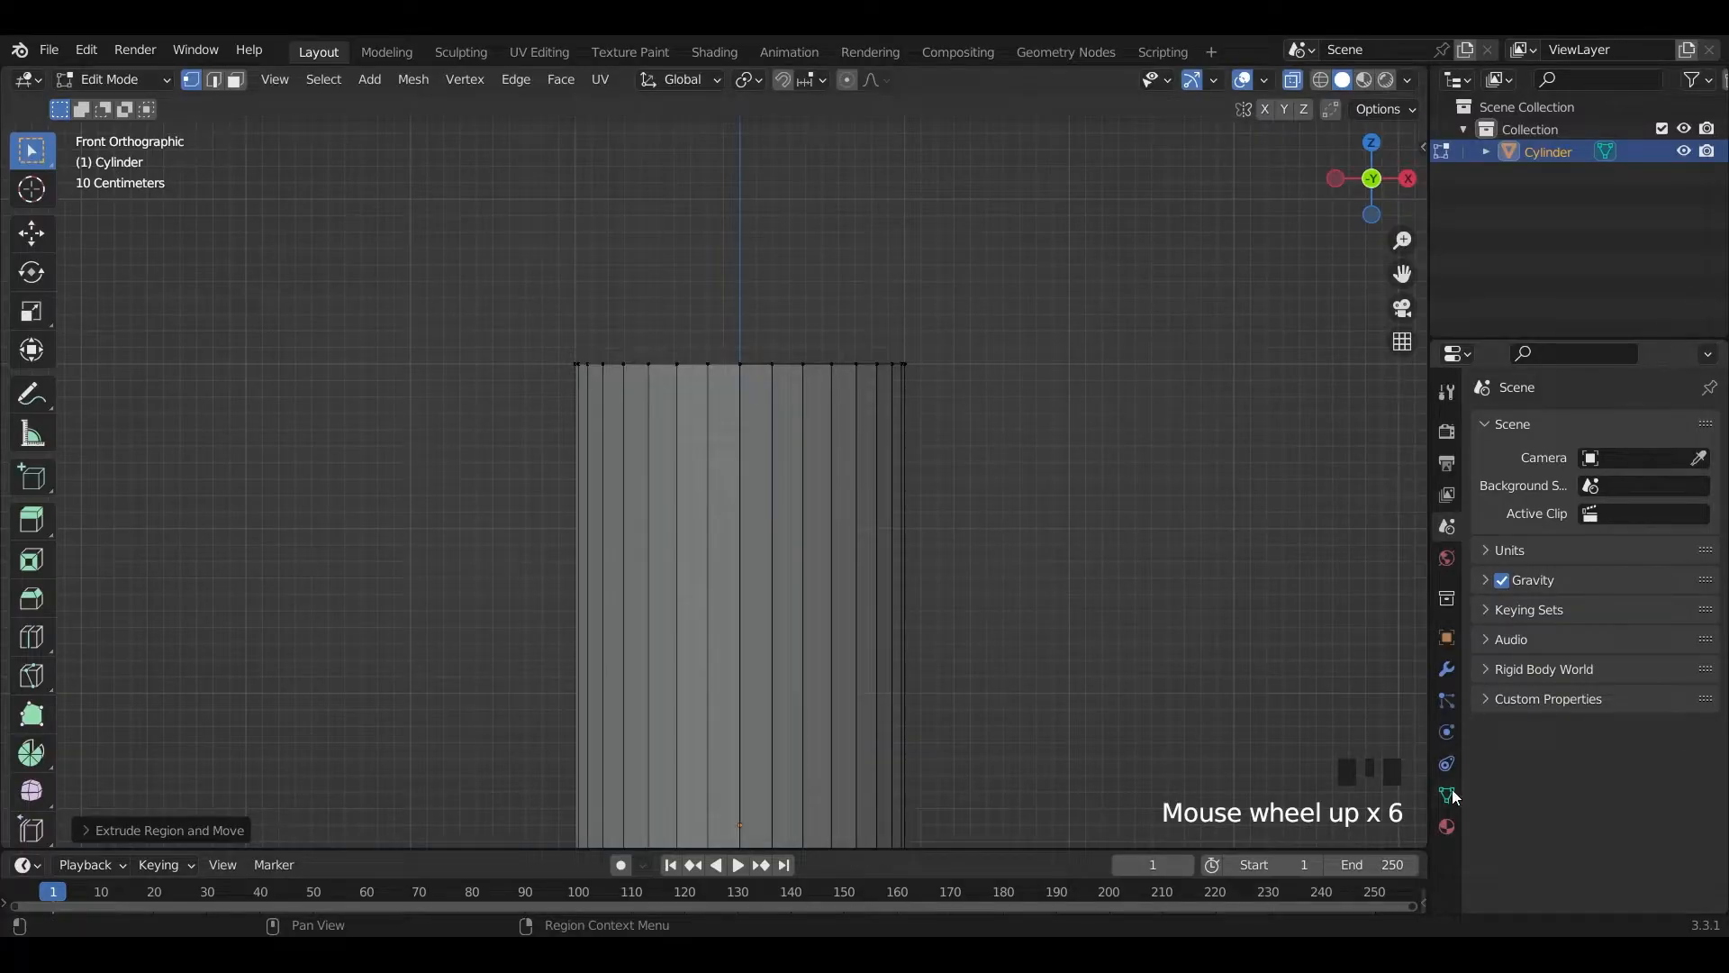
pyautogui.click(1448, 826)
pyautogui.click(1447, 672)
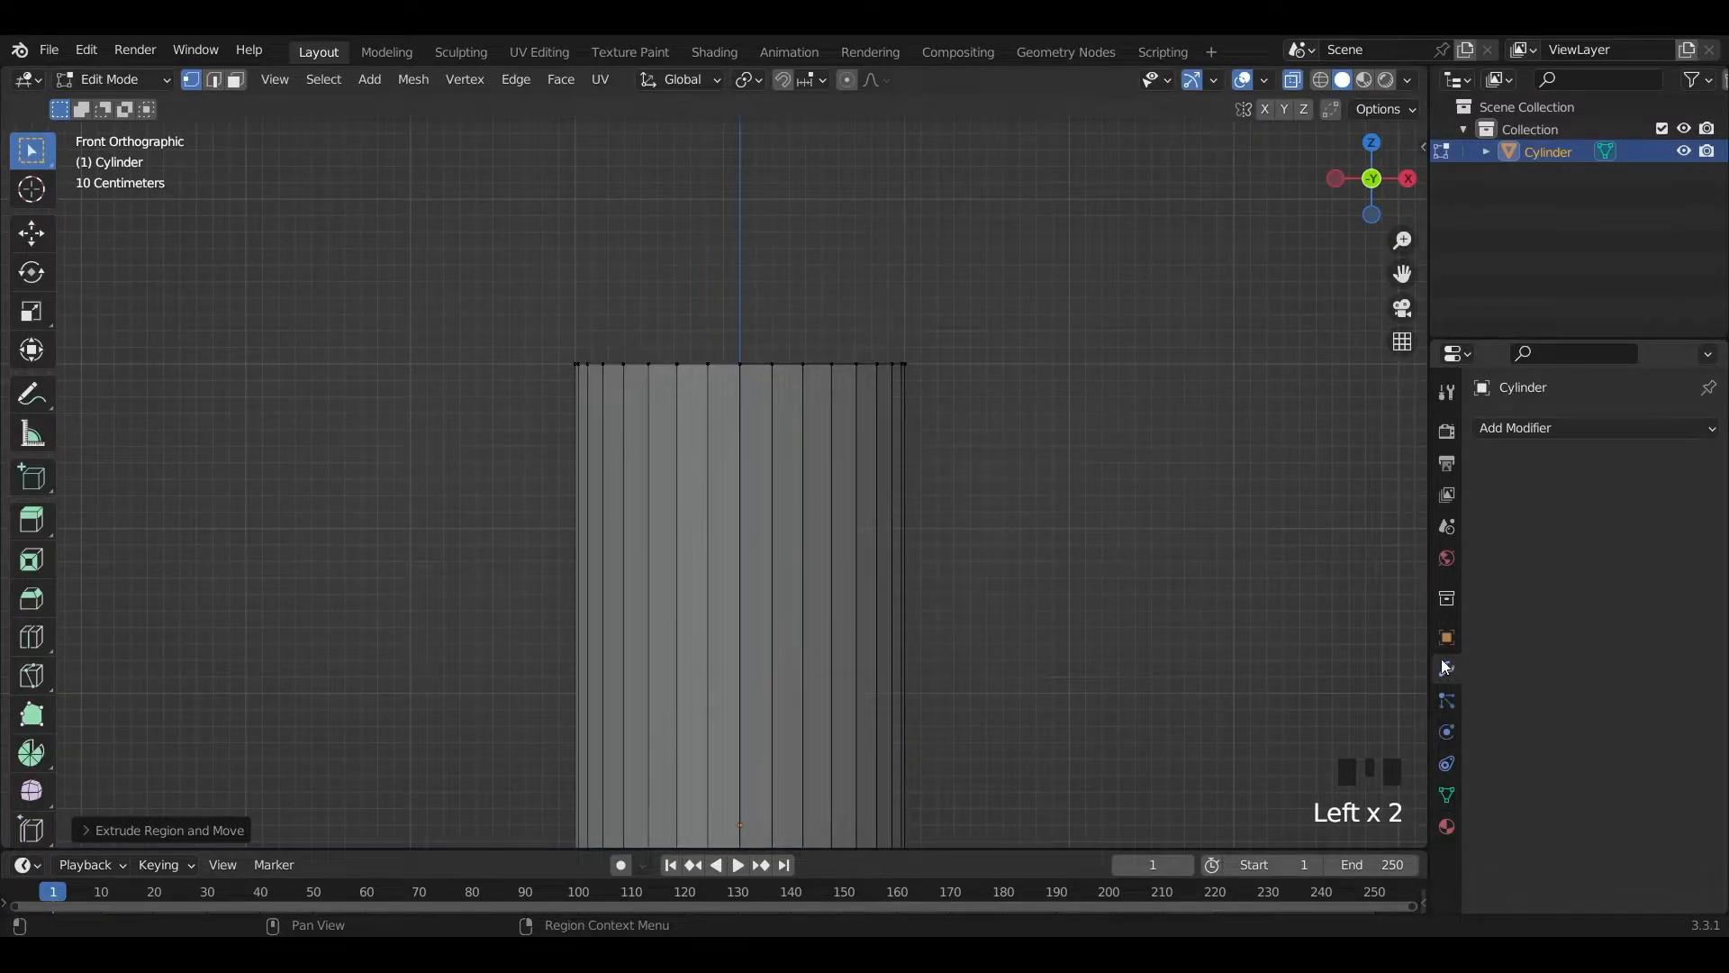
pyautogui.click(1556, 429)
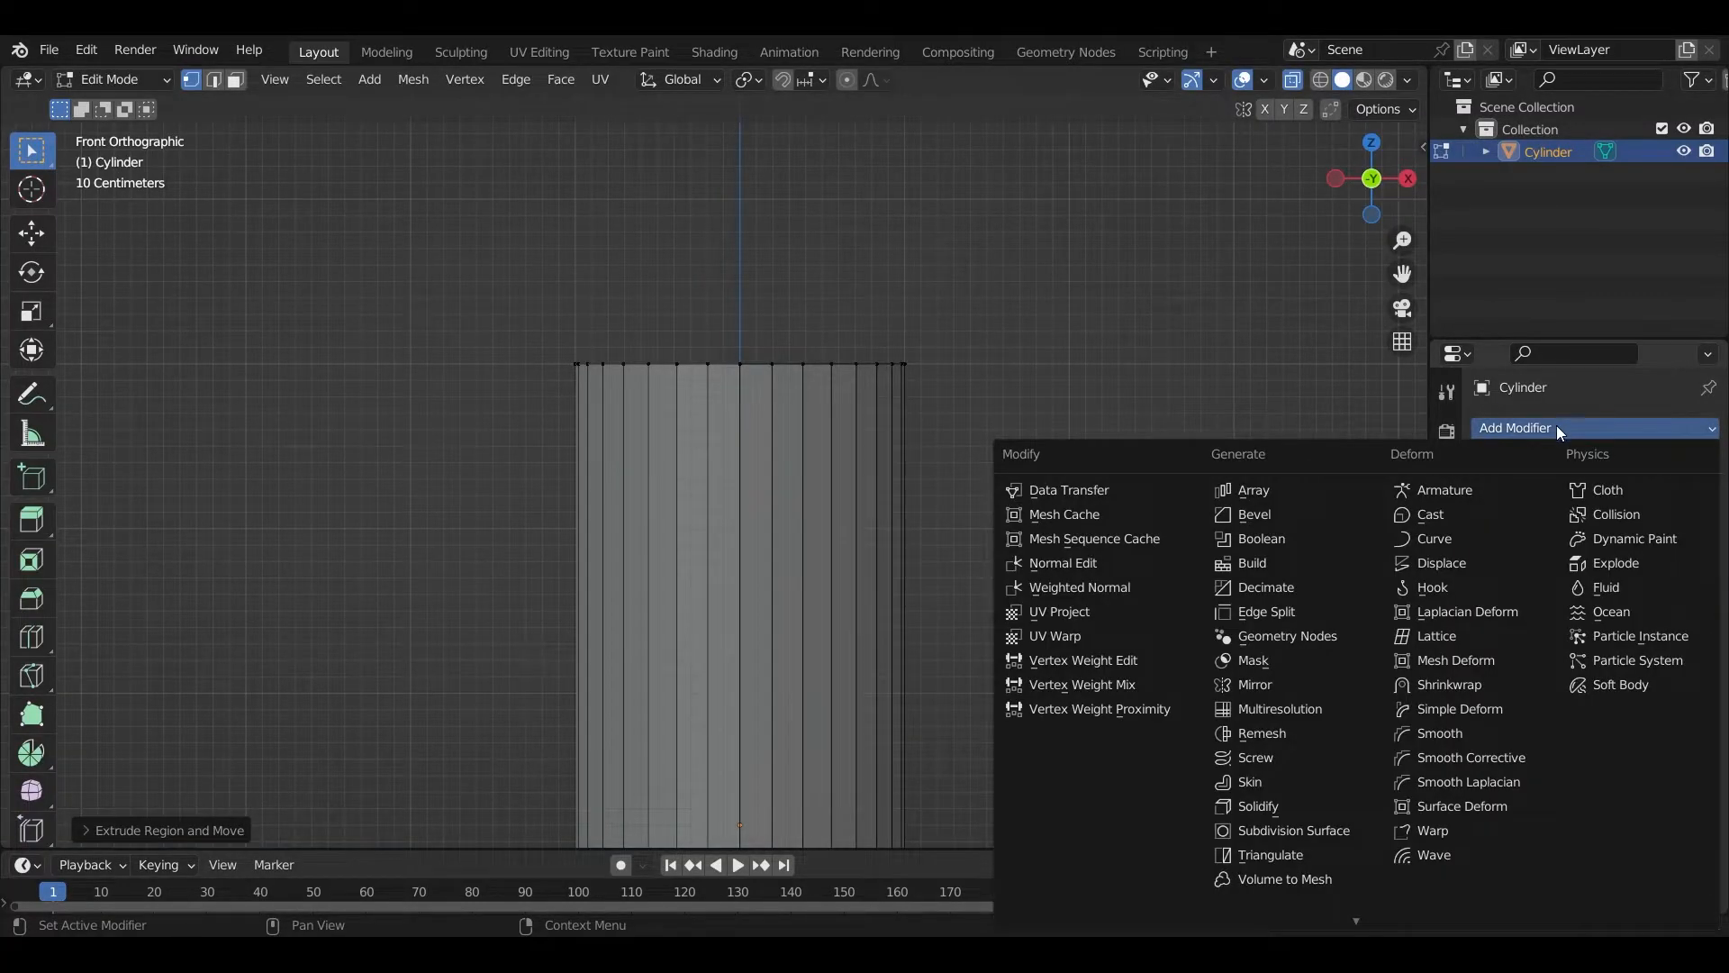
pyautogui.click(1294, 830)
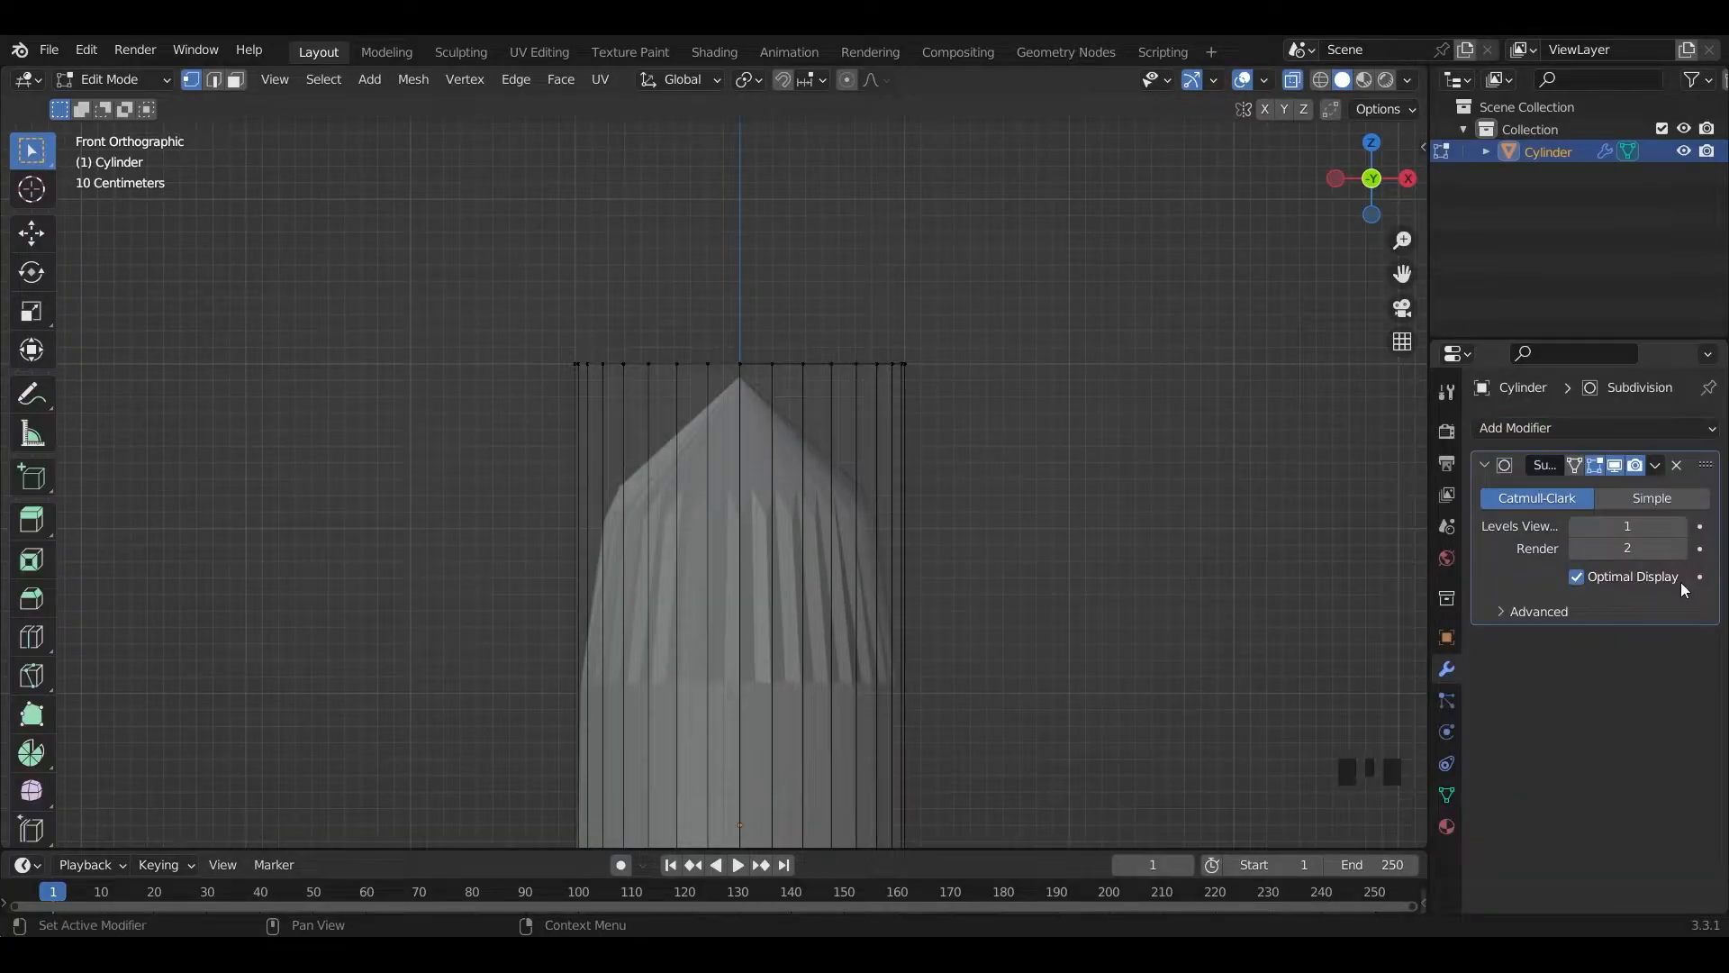
pyautogui.click(1678, 526)
# - Examine how the subdivision rounds the cylinder's bottom edge around the extruded base ring
pyautogui.scroll(-3, 1002, 671)
pyautogui.scroll(6, 899, 691)
pyautogui.keyDown('shift'); pyautogui.moveTo(900, 690); pyautogui.dragTo(937, 270, button='middle'); pyautogui.keyUp('shift')
pyautogui.scroll(-1, 927, 347)
pyautogui.scroll(3, 807, 688)
pyautogui.keyDown('shift'); pyautogui.moveTo(807, 687); pyautogui.dragTo(792, 394, button='middle'); pyautogui.keyUp('shift')
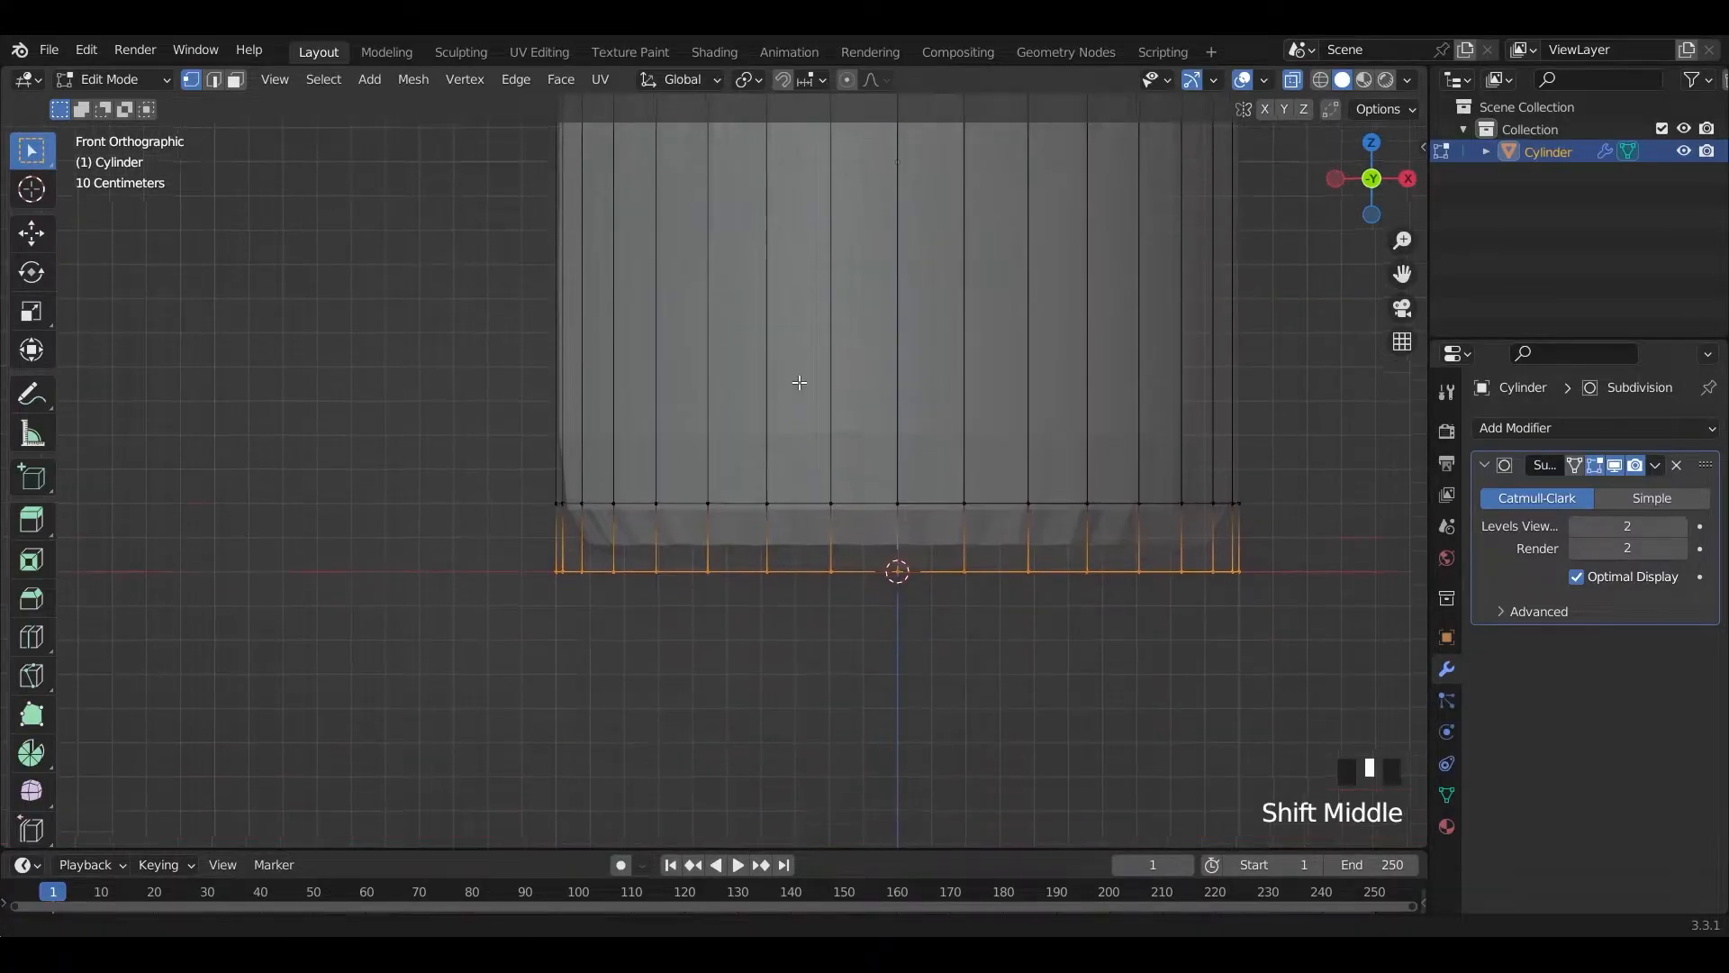
pyautogui.scroll(3, 887, 575)
pyautogui.scroll(-4, 805, 565)
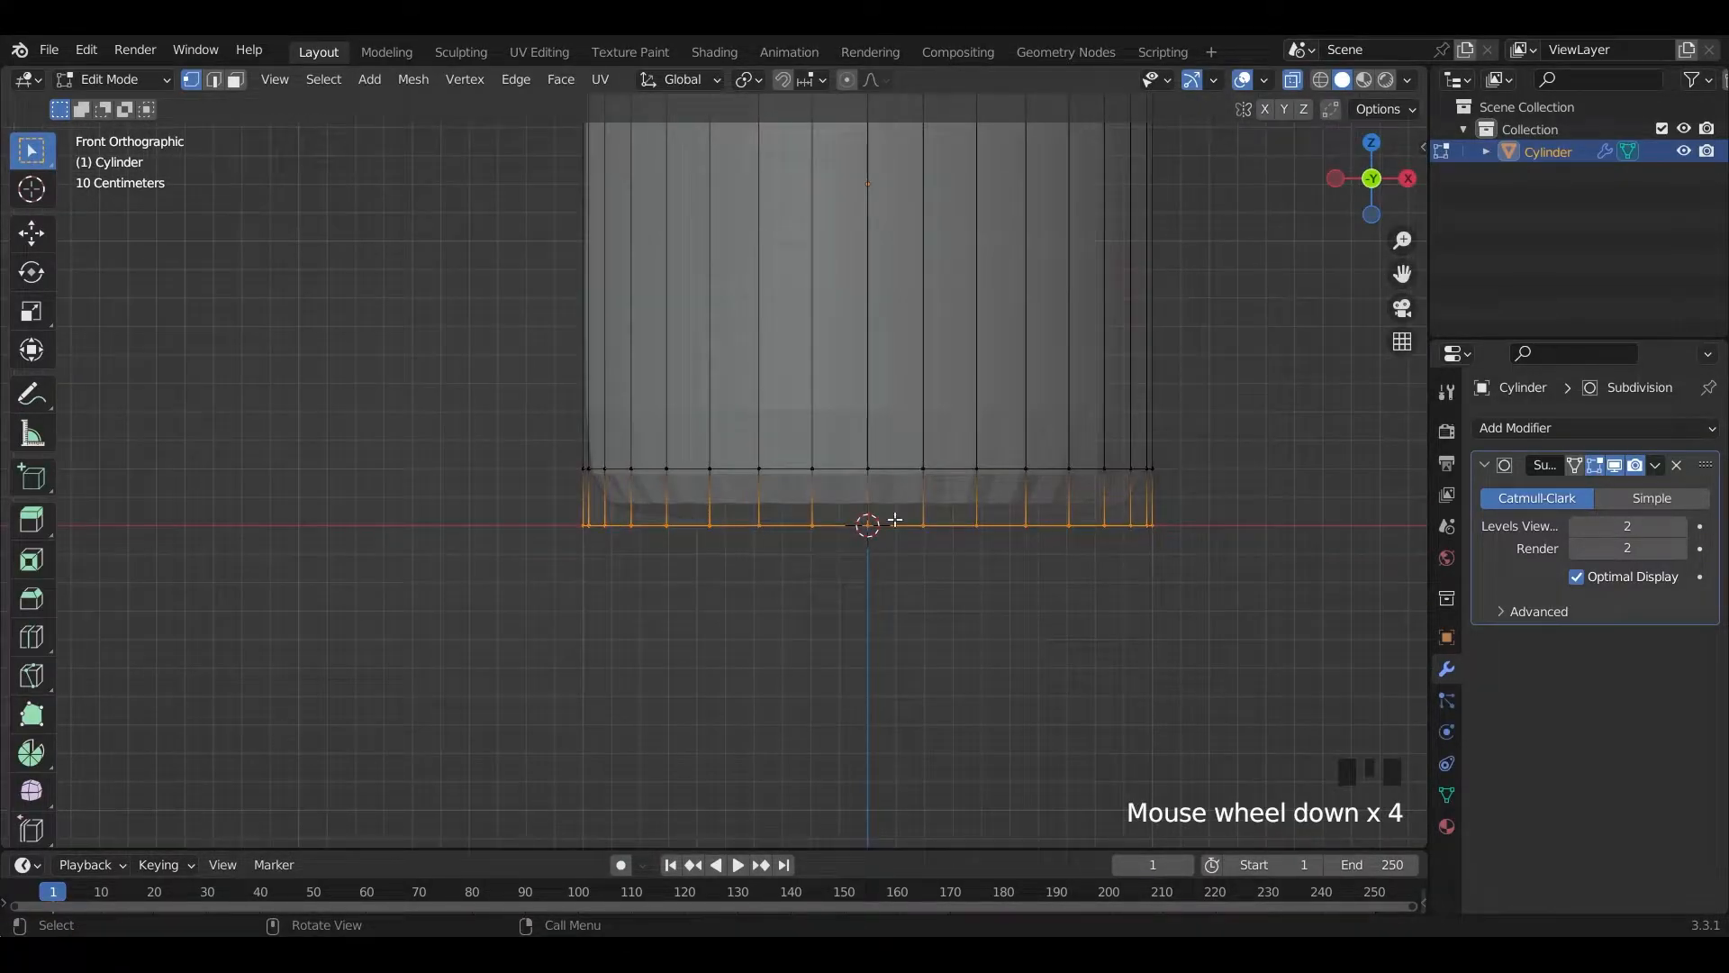
pyautogui.scroll(4, 847, 528)
pyautogui.scroll(-10, 730, 459)
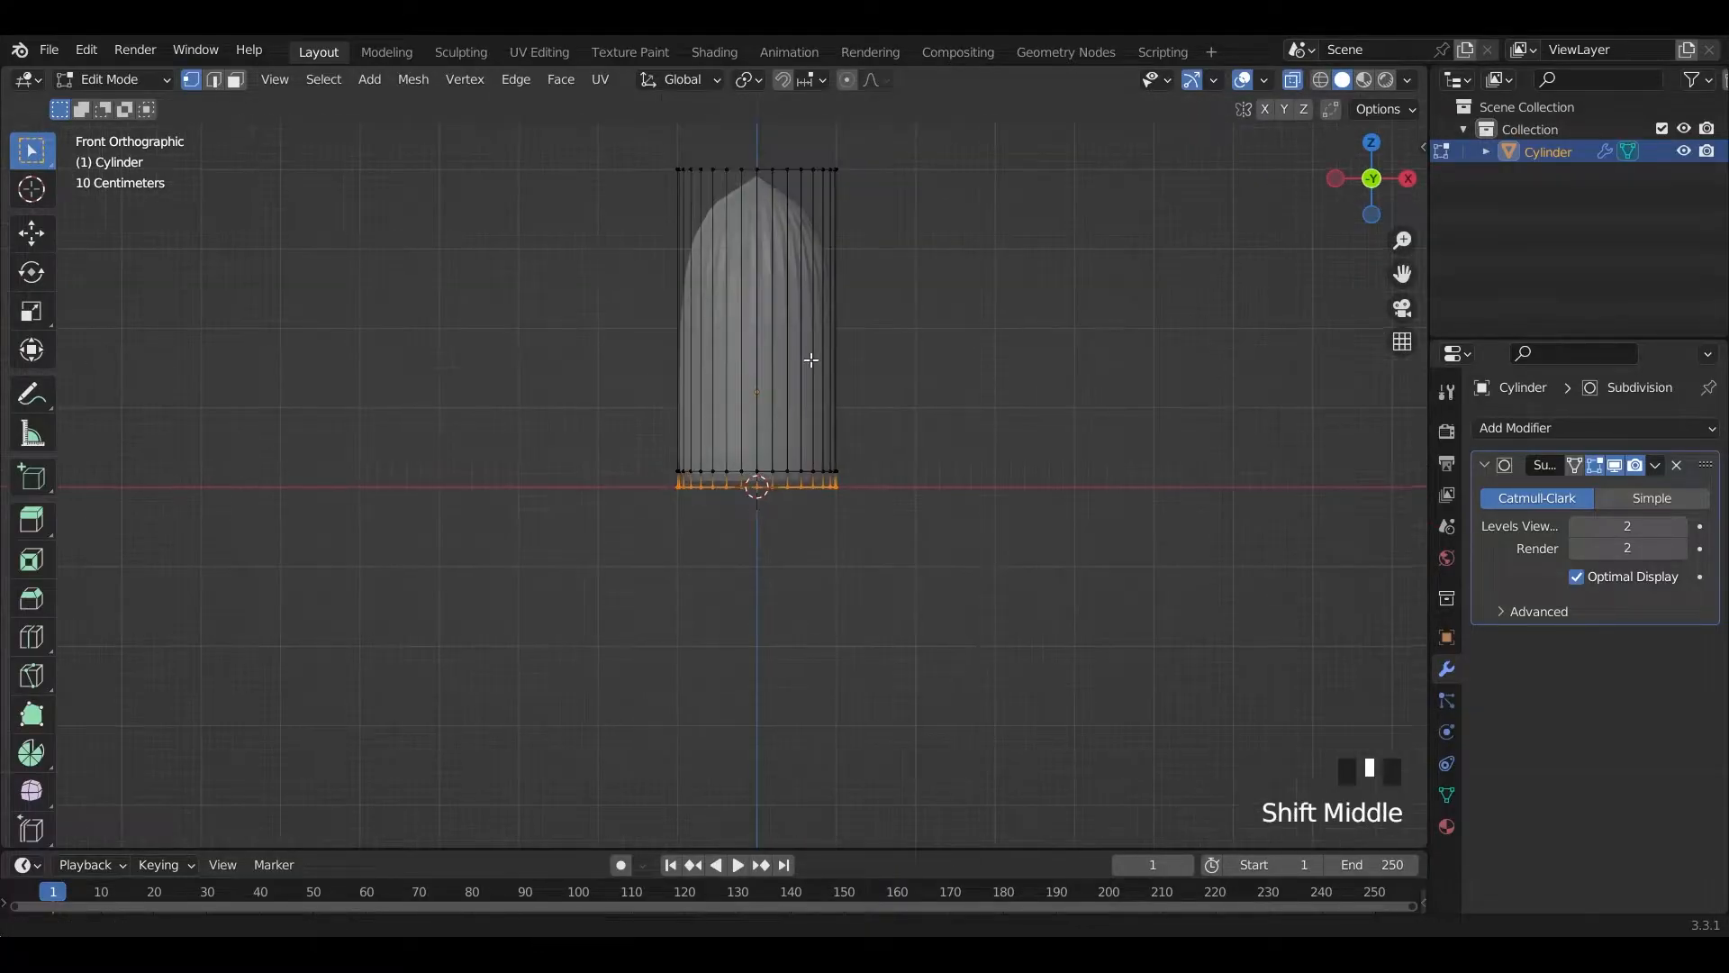
# - Select the cylinder's top ring of vertices and extrude it in place with a 0 m offset
pyautogui.keyDown('shift'); pyautogui.moveTo(698, 195); pyautogui.dragTo(660, 469, button='middle'); pyautogui.keyUp('shift')
pyautogui.moveTo(576, 389); pyautogui.dragTo(976, 479)
pyautogui.scroll(7, 714, 472)
pyautogui.keyDown('shift'); pyautogui.moveTo(928, 461); pyautogui.dragTo(912, 503, button='middle'); pyautogui.keyUp('shift')
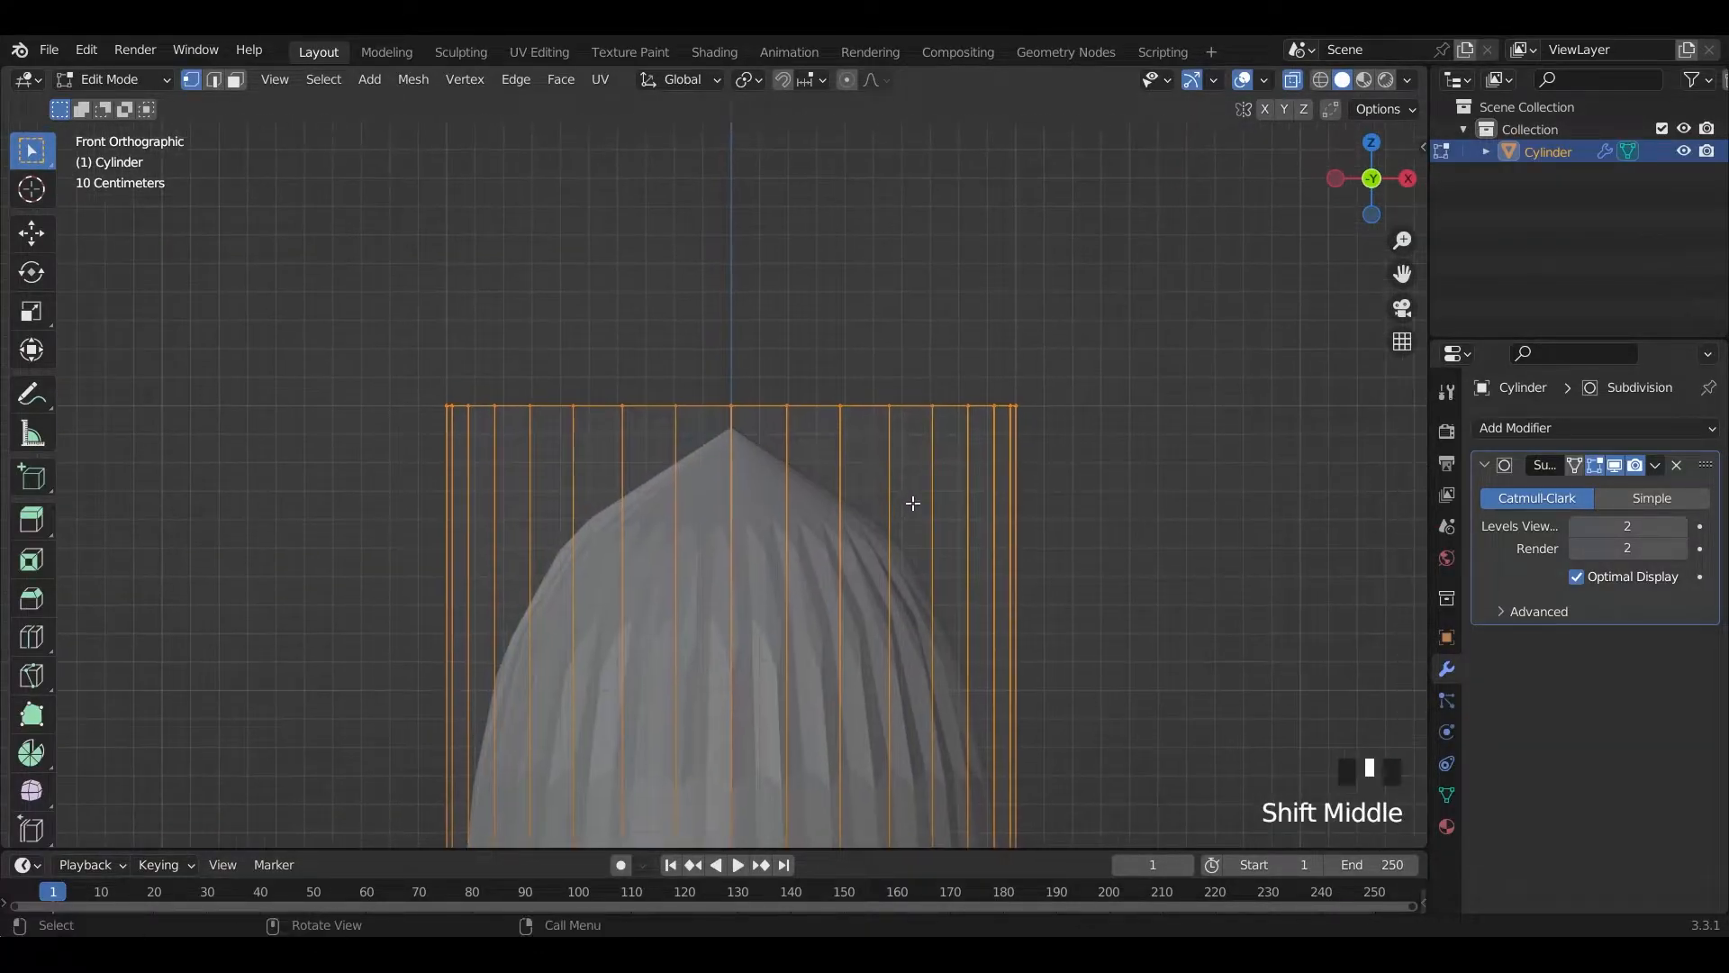
pyautogui.press('e')
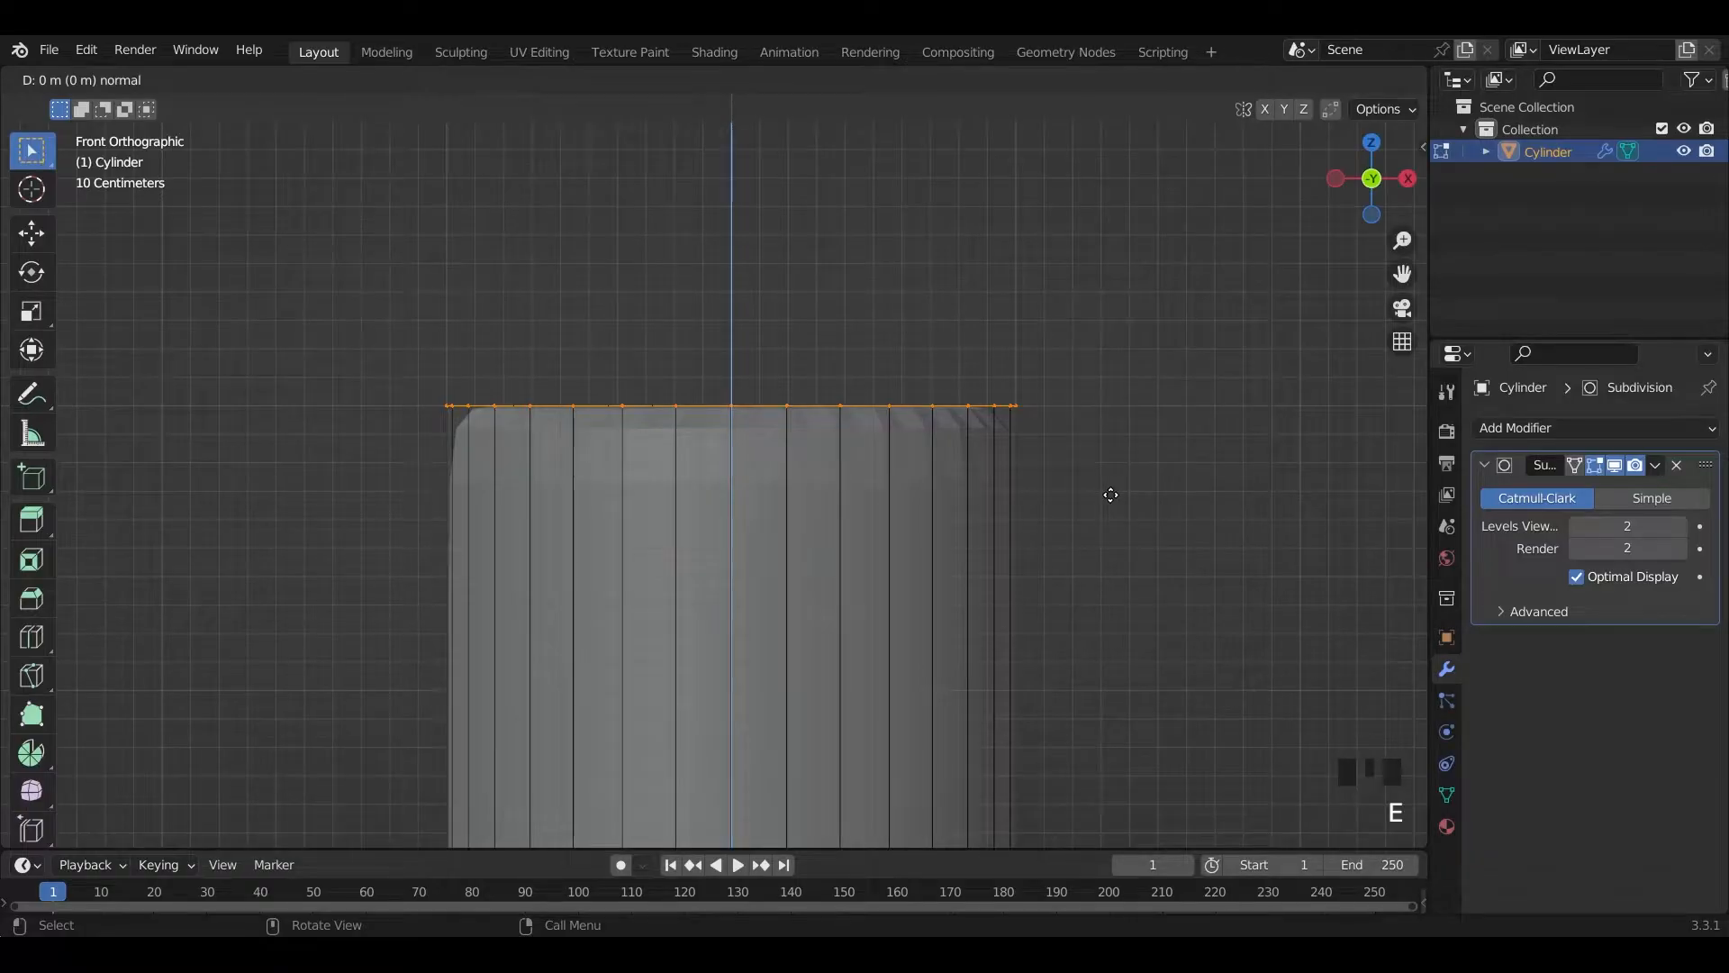
pyautogui.click(1110, 494)
pyautogui.scroll(-5, 872, 433)
pyautogui.scroll(5, 872, 433)
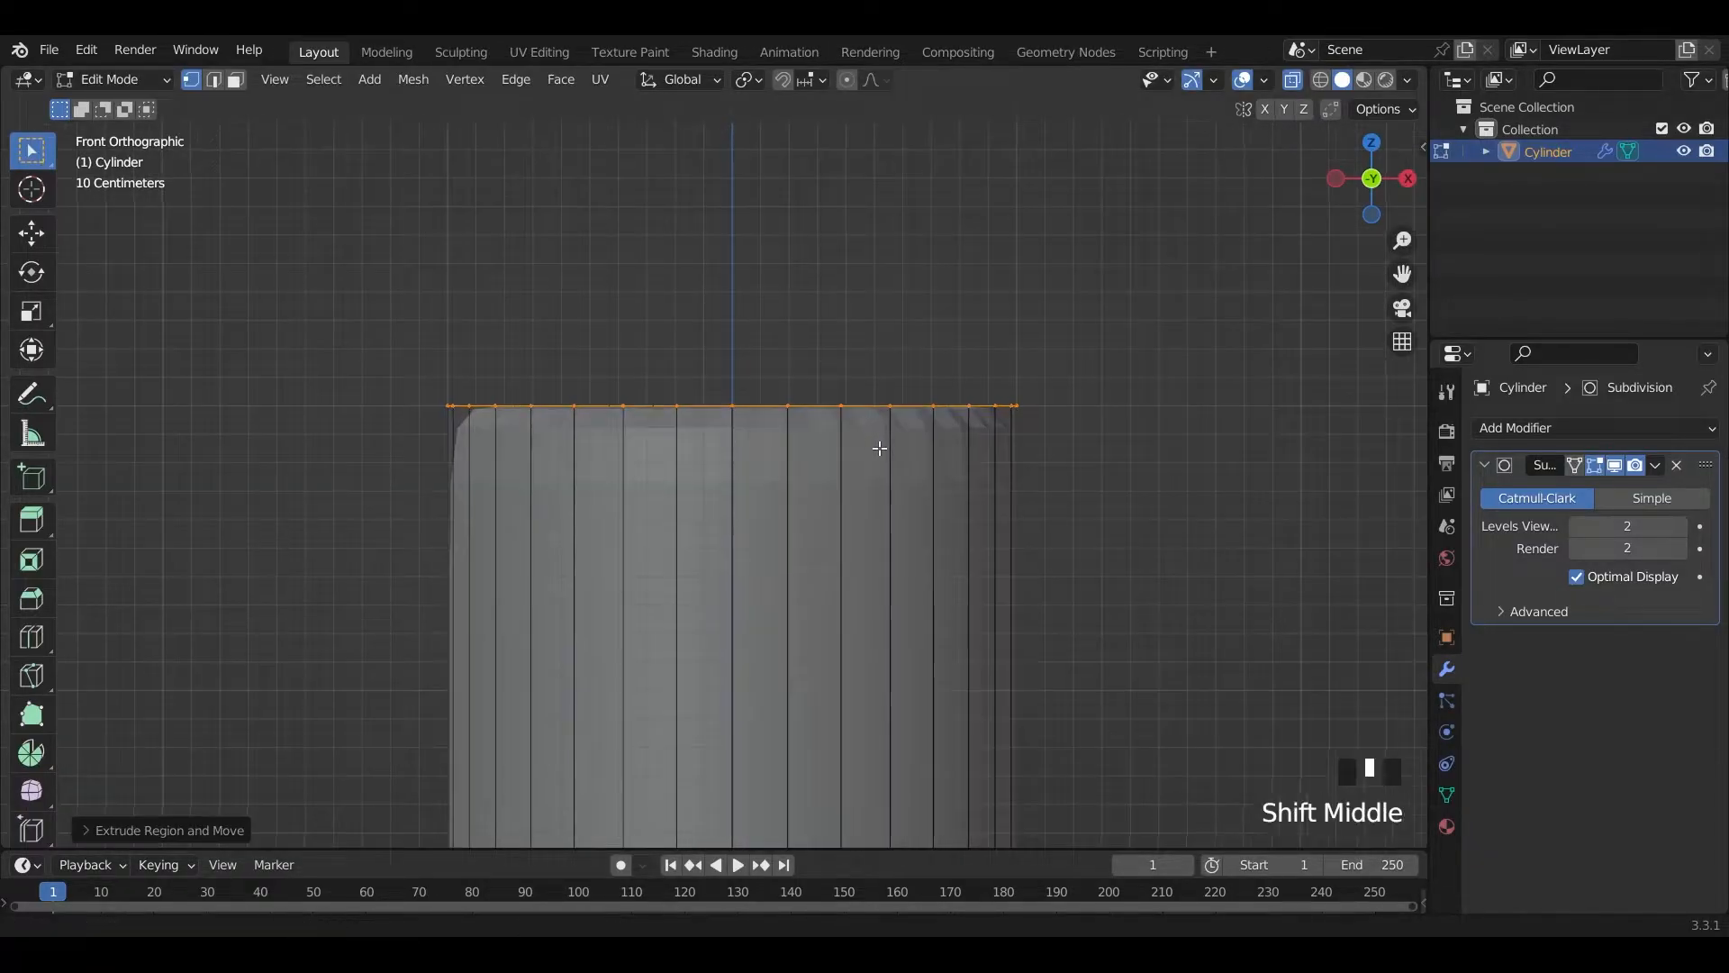
# - Extrude the cylinder's top ring upward by about 1.1 m
pyautogui.keyDown('shift'); pyautogui.moveTo(878, 446); pyautogui.dragTo(894, 582, button='middle'); pyautogui.keyUp('shift')
pyautogui.scroll(-3, 1005, 545)
pyautogui.scroll(3, 1005, 556)
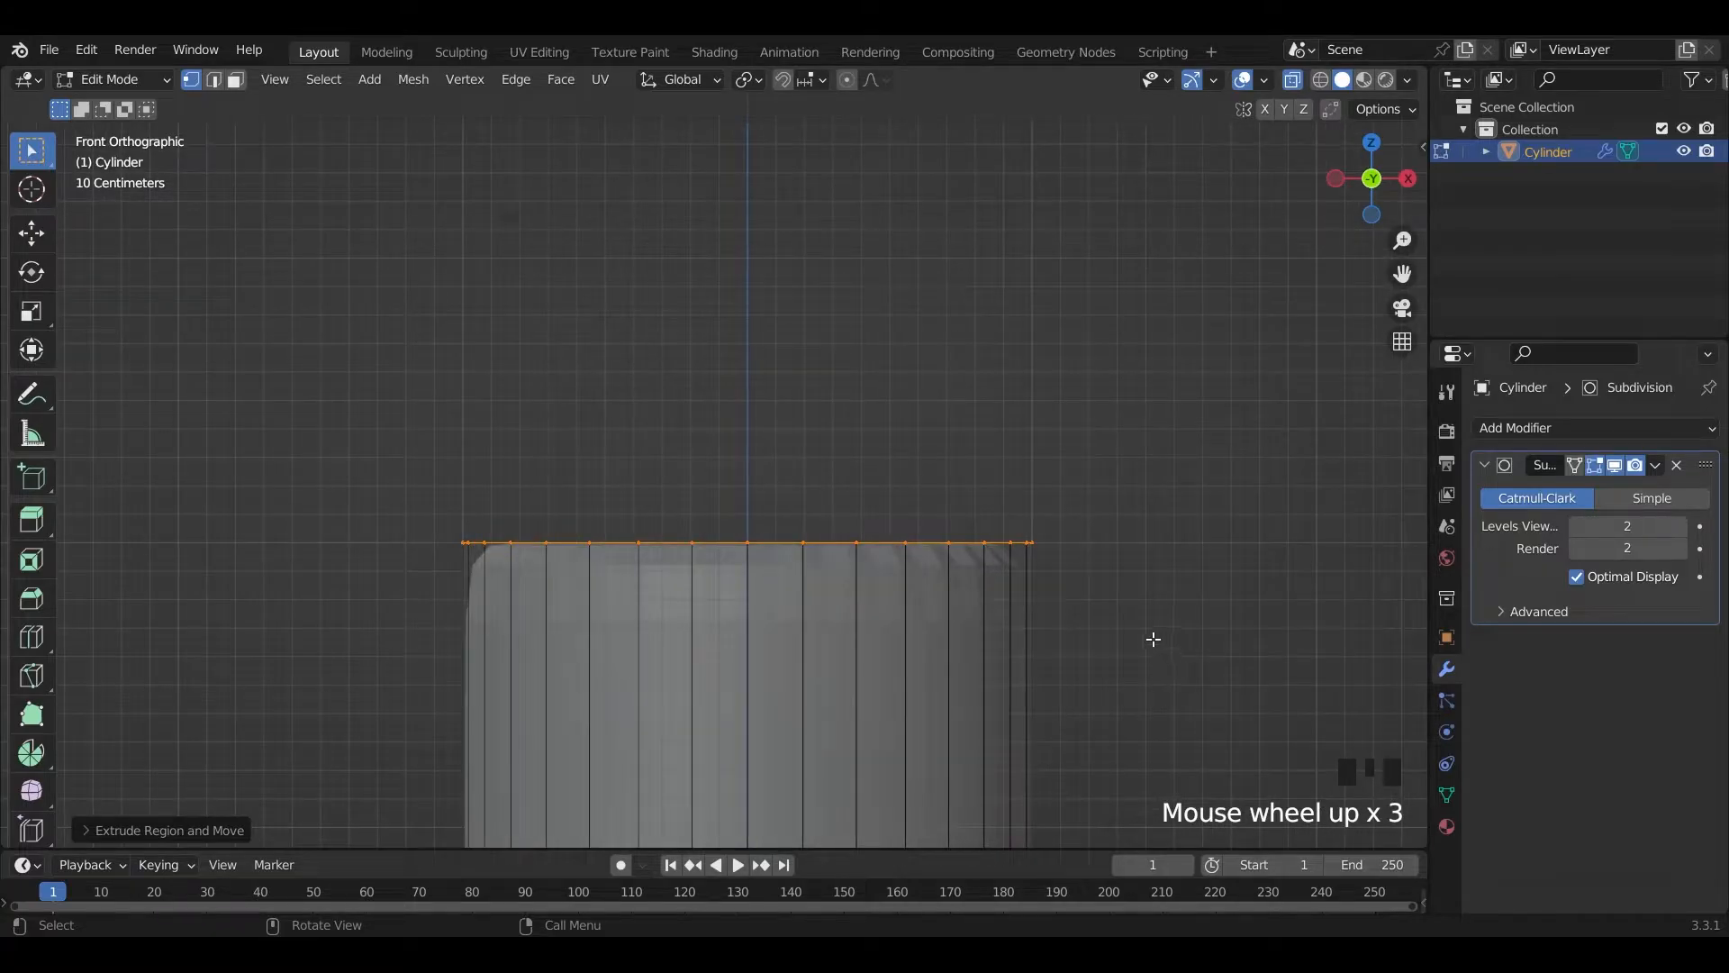
pyautogui.keyDown('shift'); pyautogui.moveTo(1126, 531); pyautogui.dragTo(1136, 552, button='middle'); pyautogui.keyUp('shift')
pyautogui.press('e')
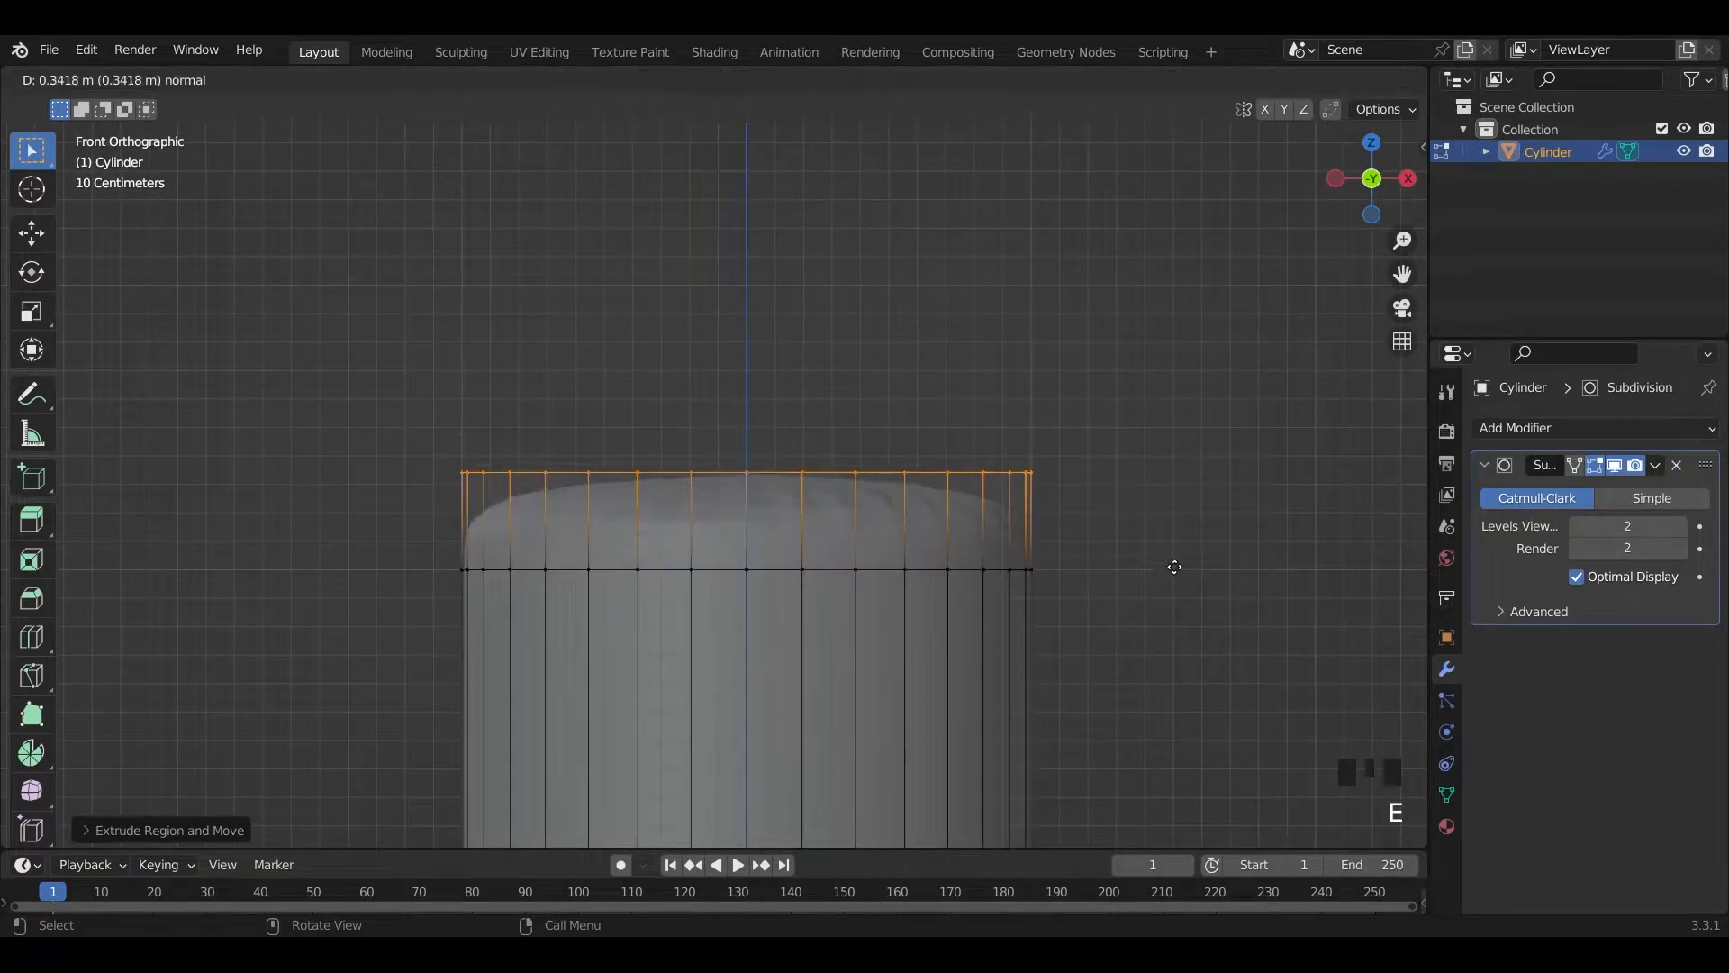
pyautogui.click(1274, 356)
pyautogui.scroll(-5, 989, 455)
pyautogui.moveTo(989, 456); pyautogui.dragTo(882, 338, button='middle')
pyautogui.scroll(4, 1138, 489)
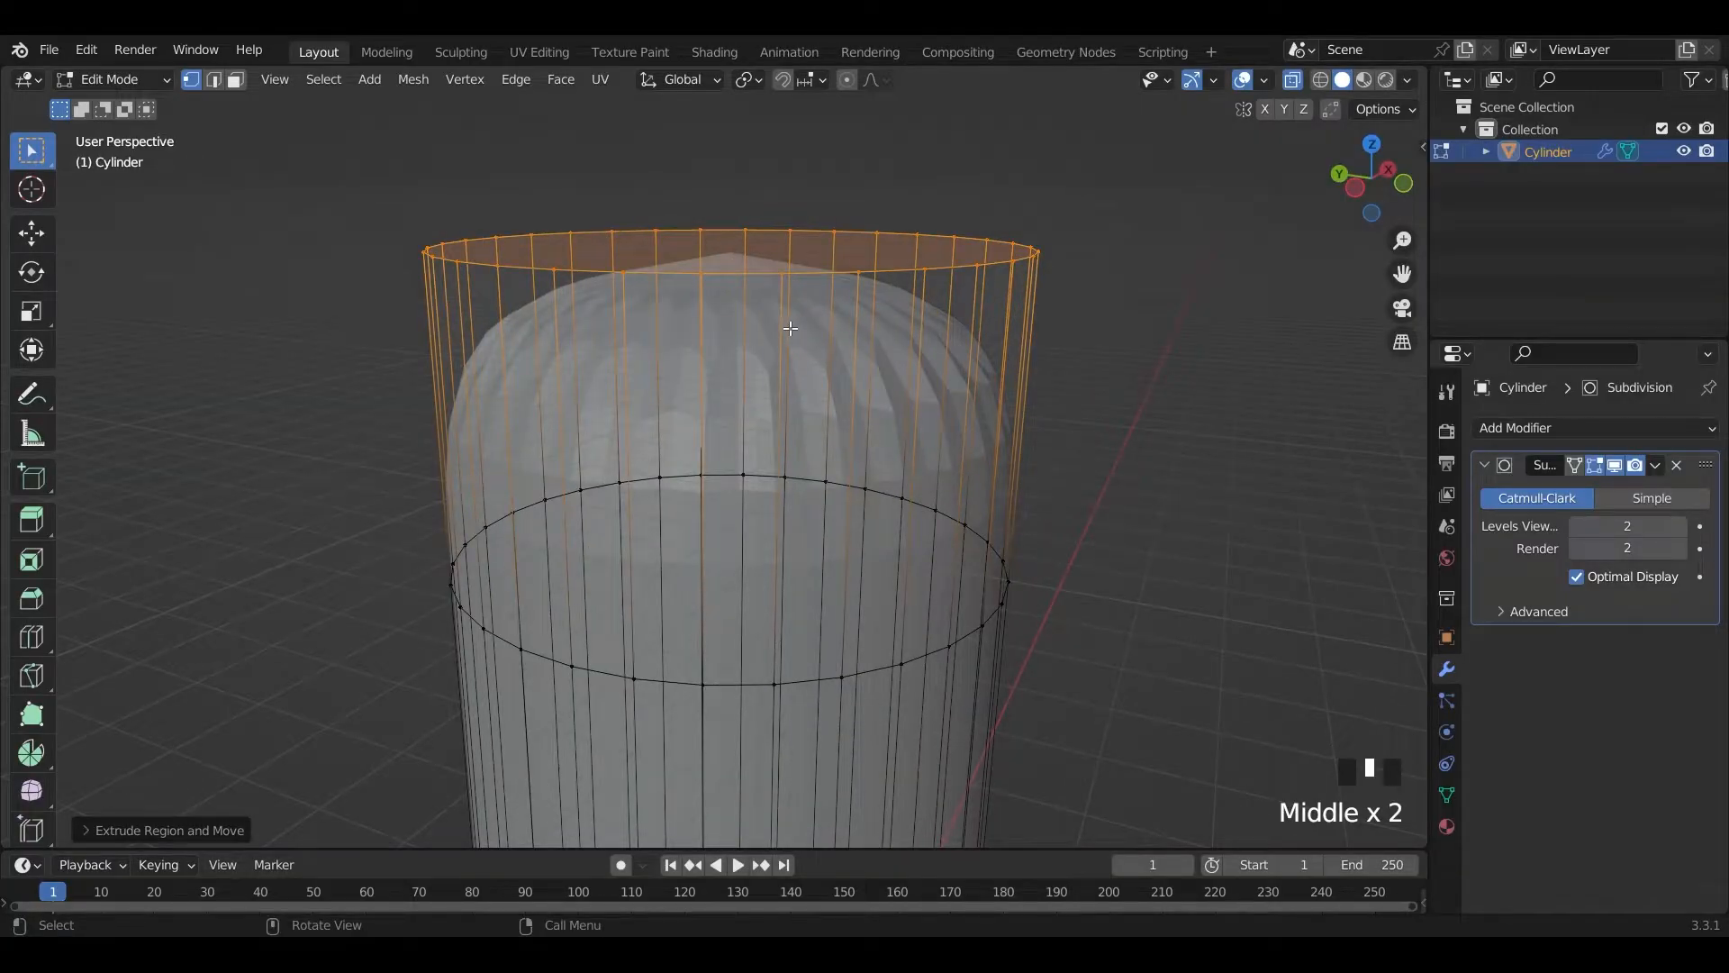
# - Switch to face selection and delete the cylinder's top cap face to leave the end open
pyautogui.press('3')
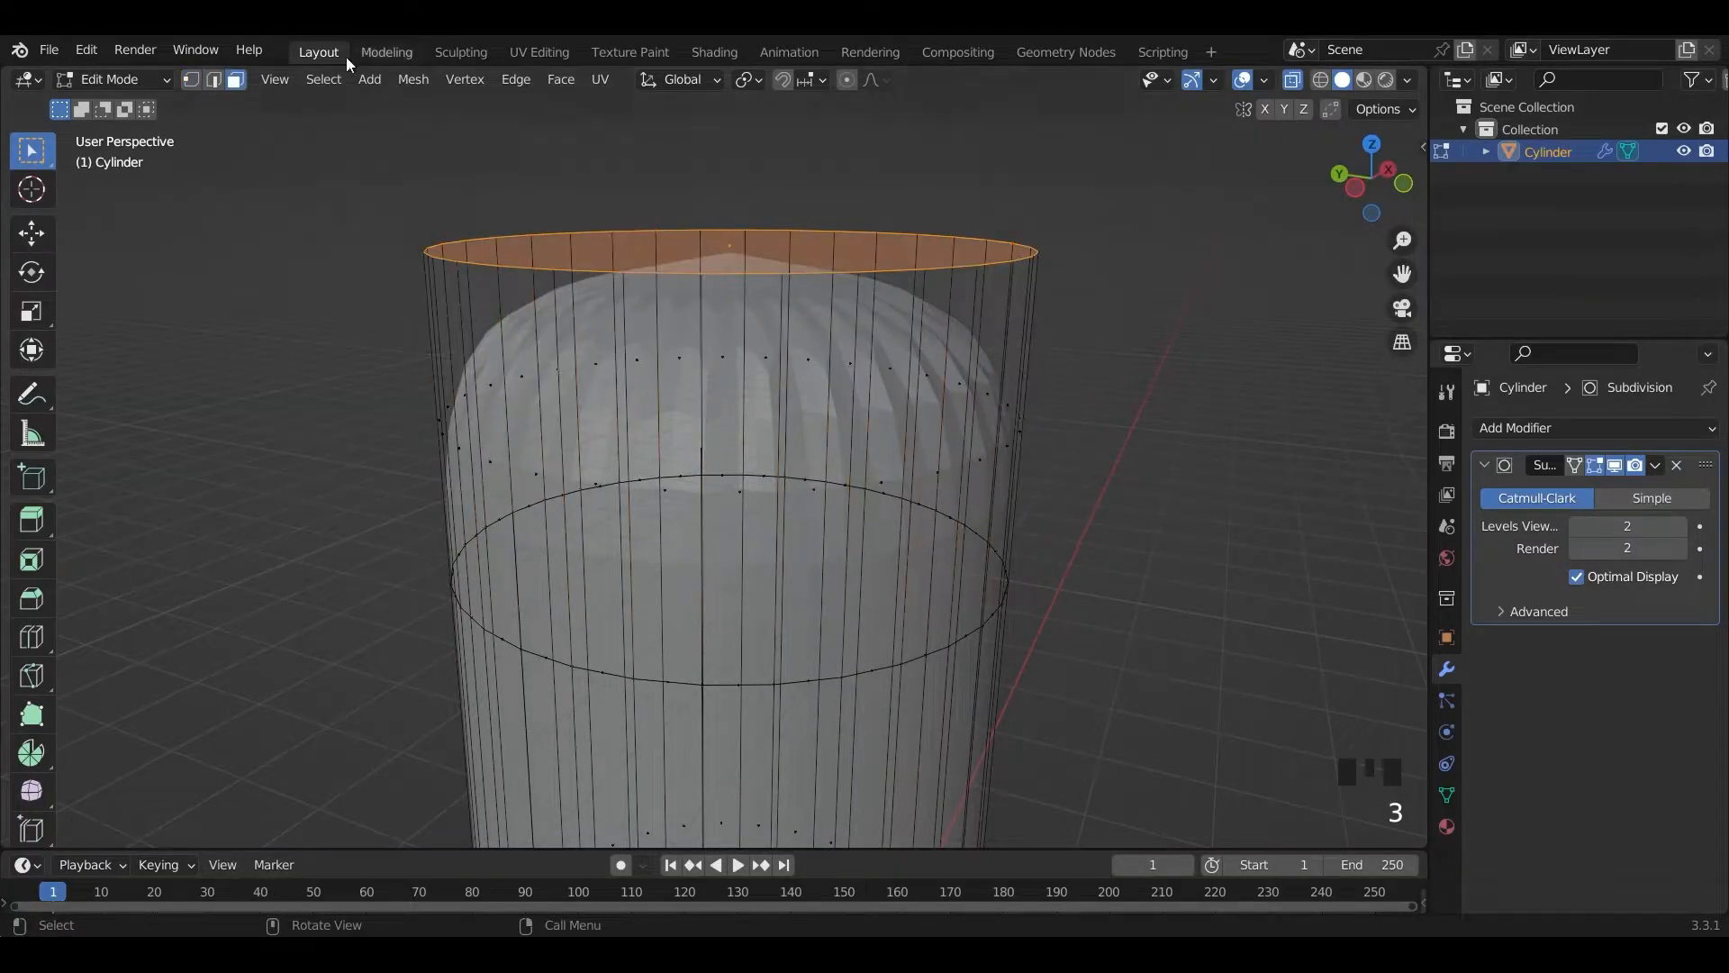
pyautogui.click(213, 80)
pyautogui.click(192, 80)
pyautogui.click(236, 82)
pyautogui.scroll(-2, 787, 401)
pyautogui.moveTo(787, 403); pyautogui.dragTo(791, 415, button='middle')
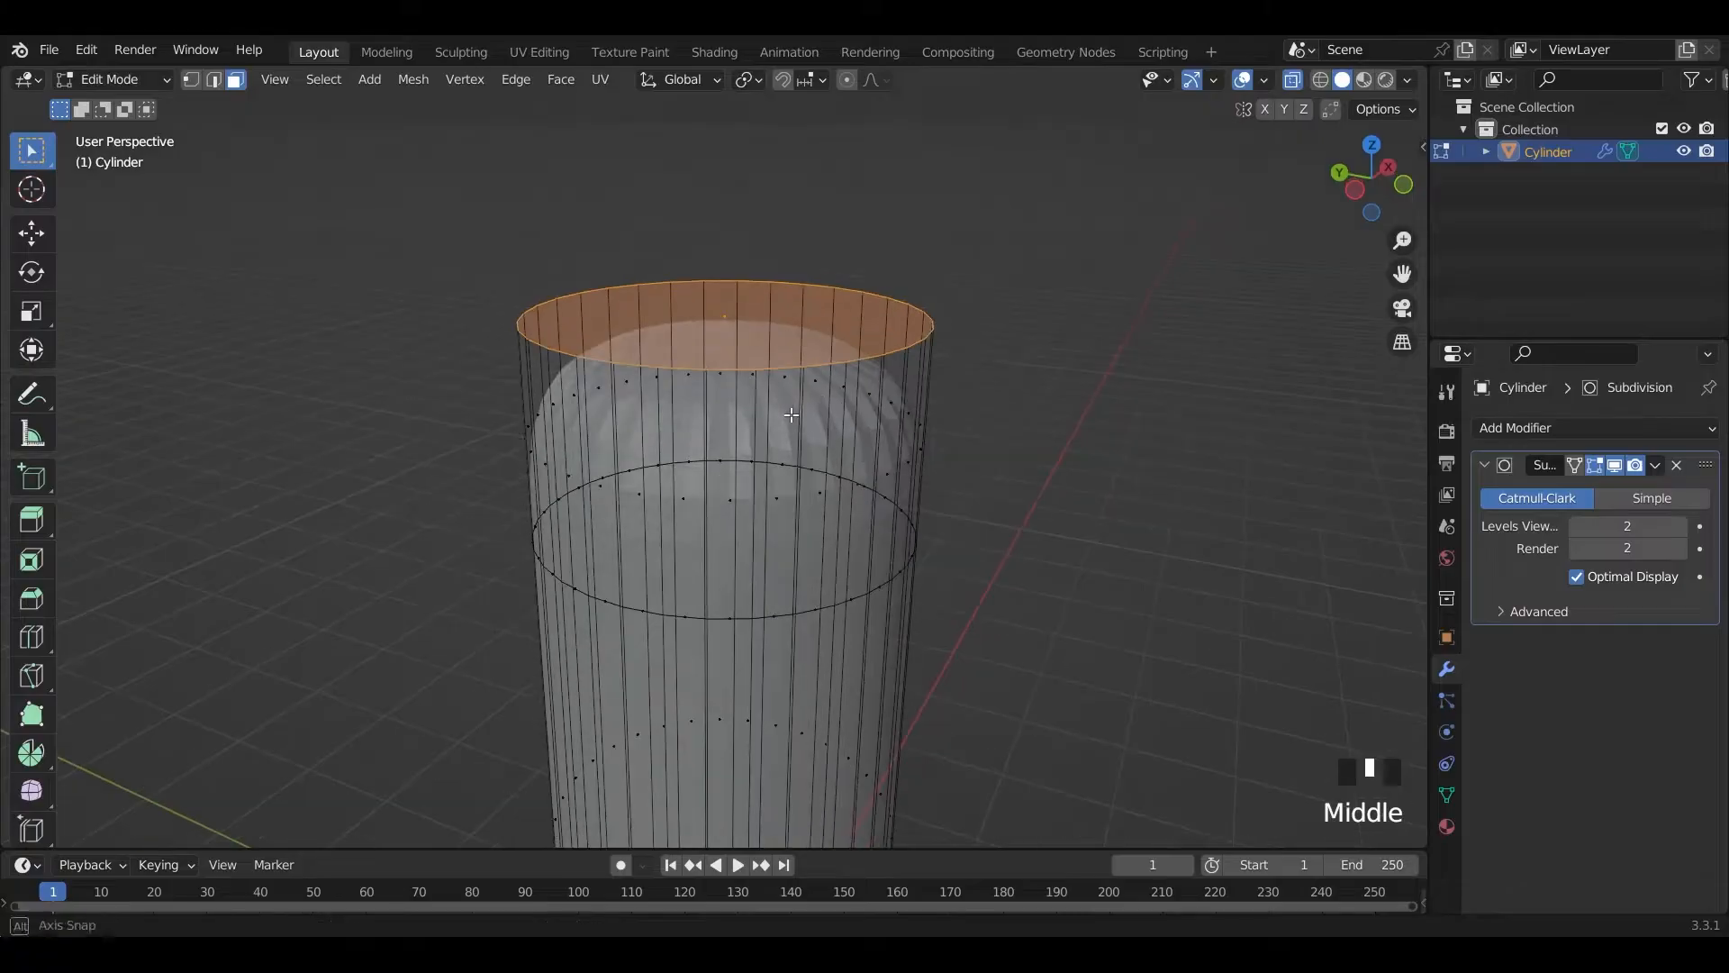
pyautogui.press('Delete')
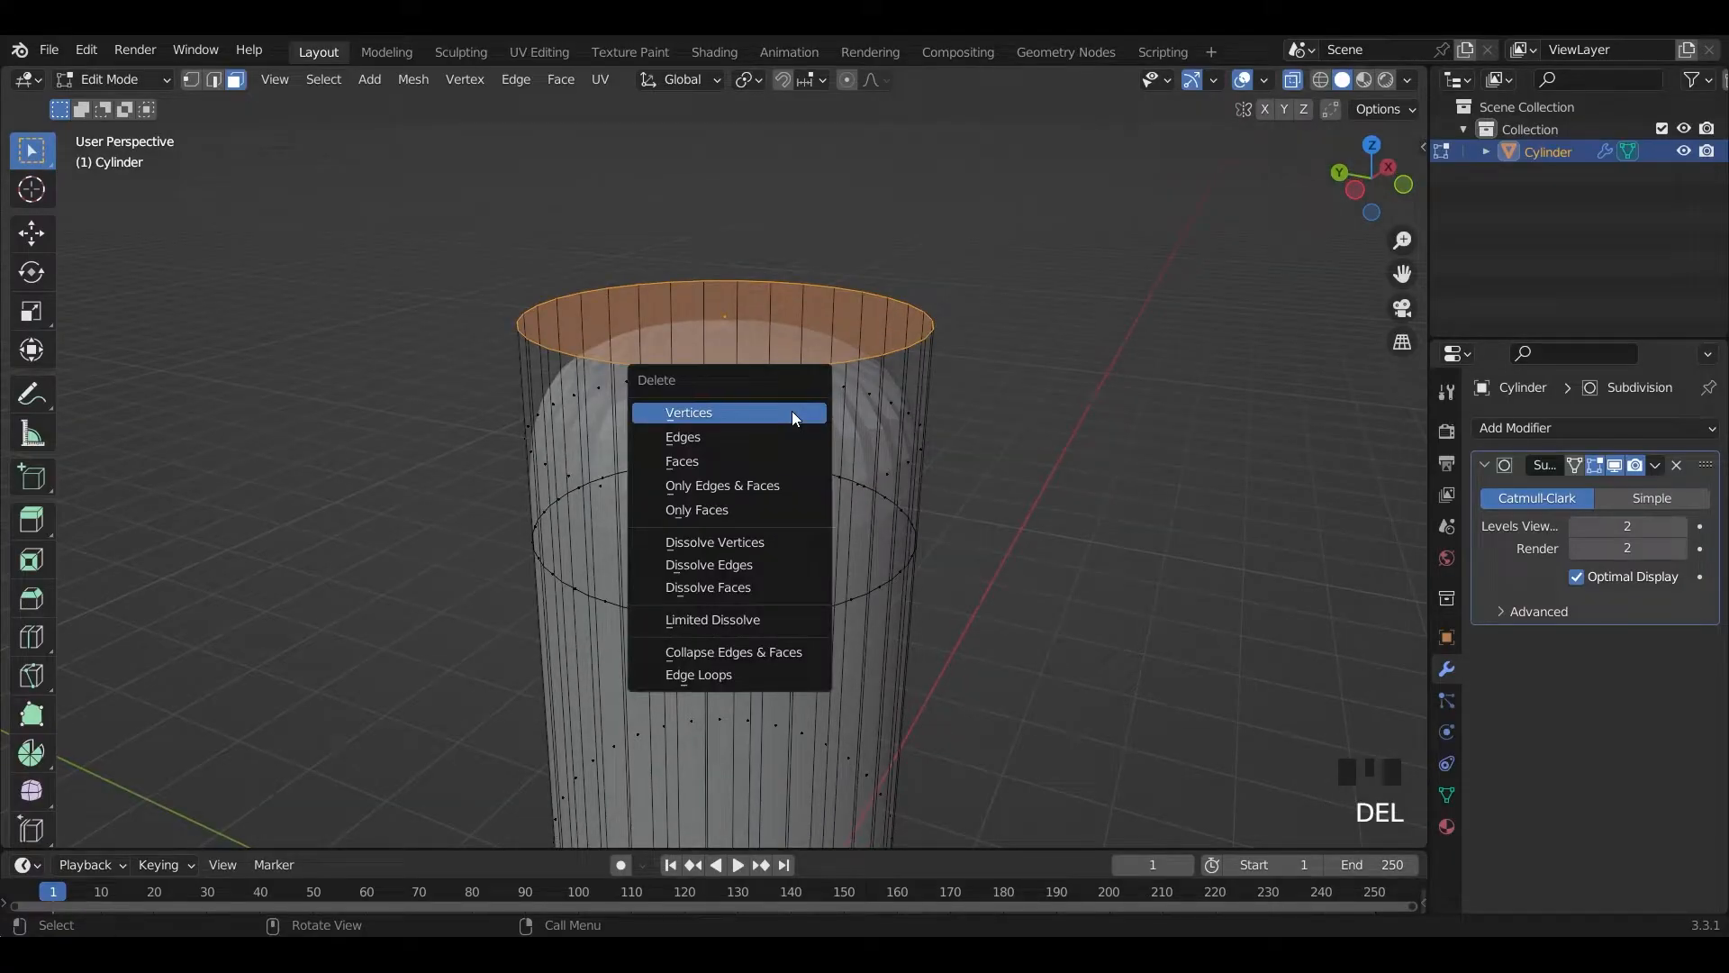
pyautogui.click(763, 461)
pyautogui.scroll(-2, 879, 456)
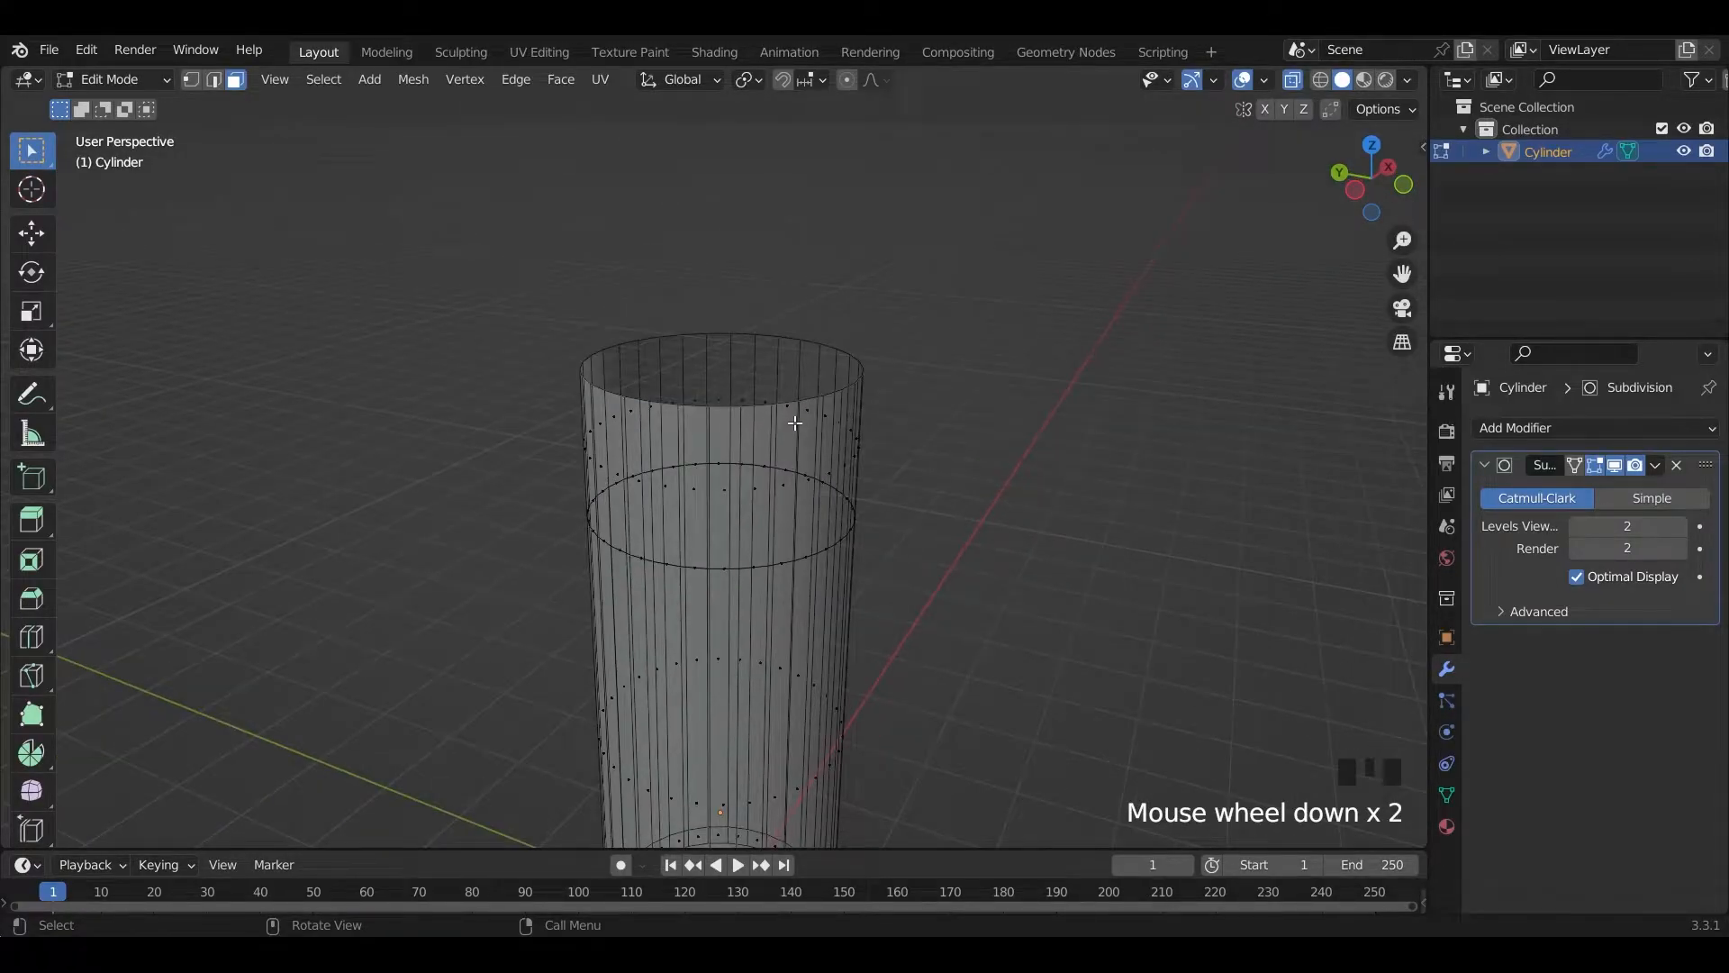
# - Select the cylinder's top ring of vertices and scale it to 0.2 to taper the upper section into a shoulder
pyautogui.press('KP_1')
pyautogui.moveTo(494, 315); pyautogui.dragTo(1159, 392)
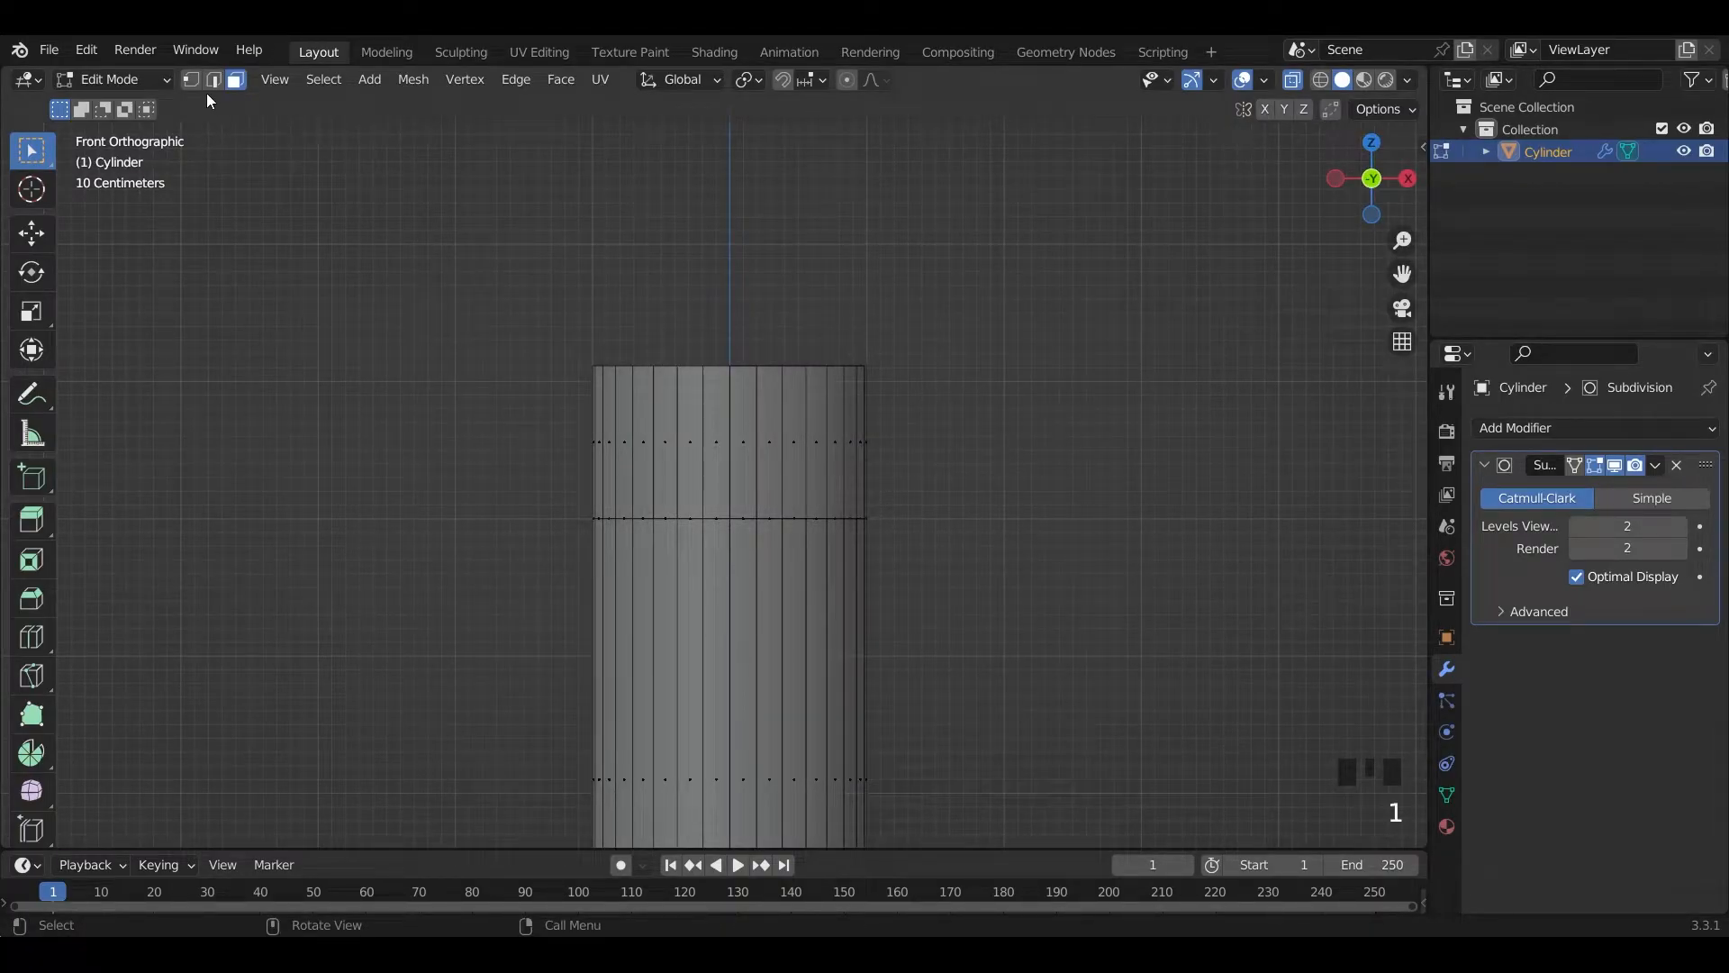
pyautogui.press('1')
pyautogui.click(196, 78)
pyautogui.moveTo(477, 289); pyautogui.dragTo(1167, 401)
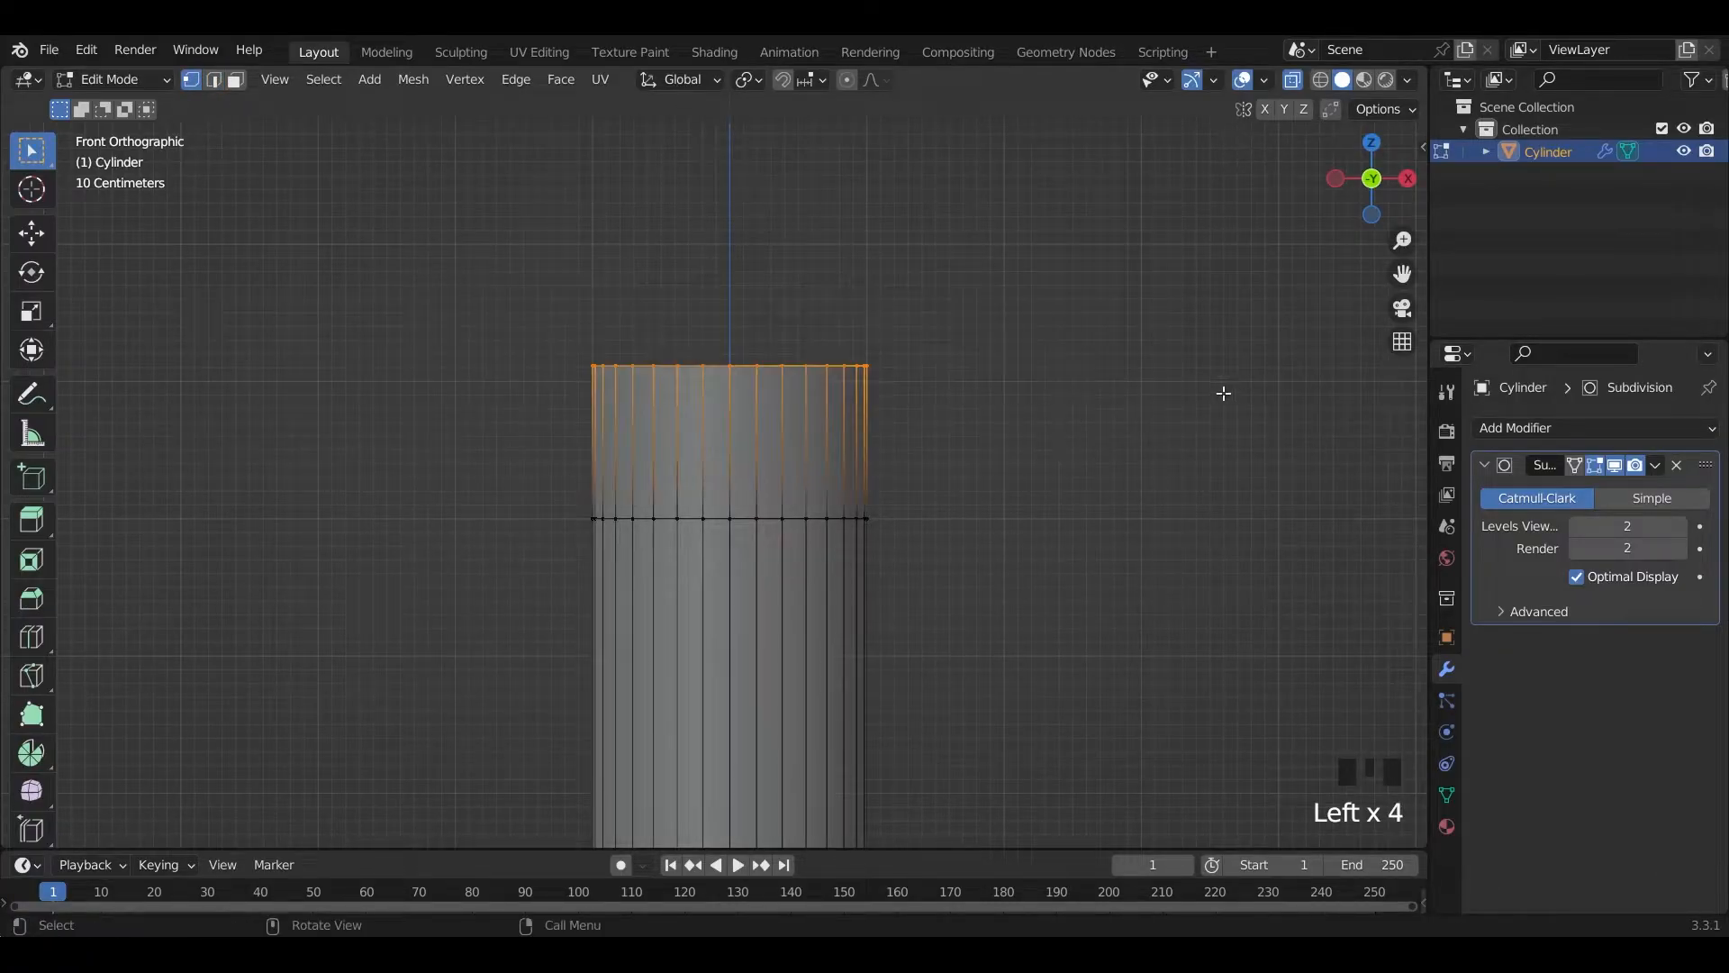
pyautogui.scroll(2, 1044, 450)
pyautogui.scroll(-2, 1207, 498)
pyautogui.scroll(2, 1232, 500)
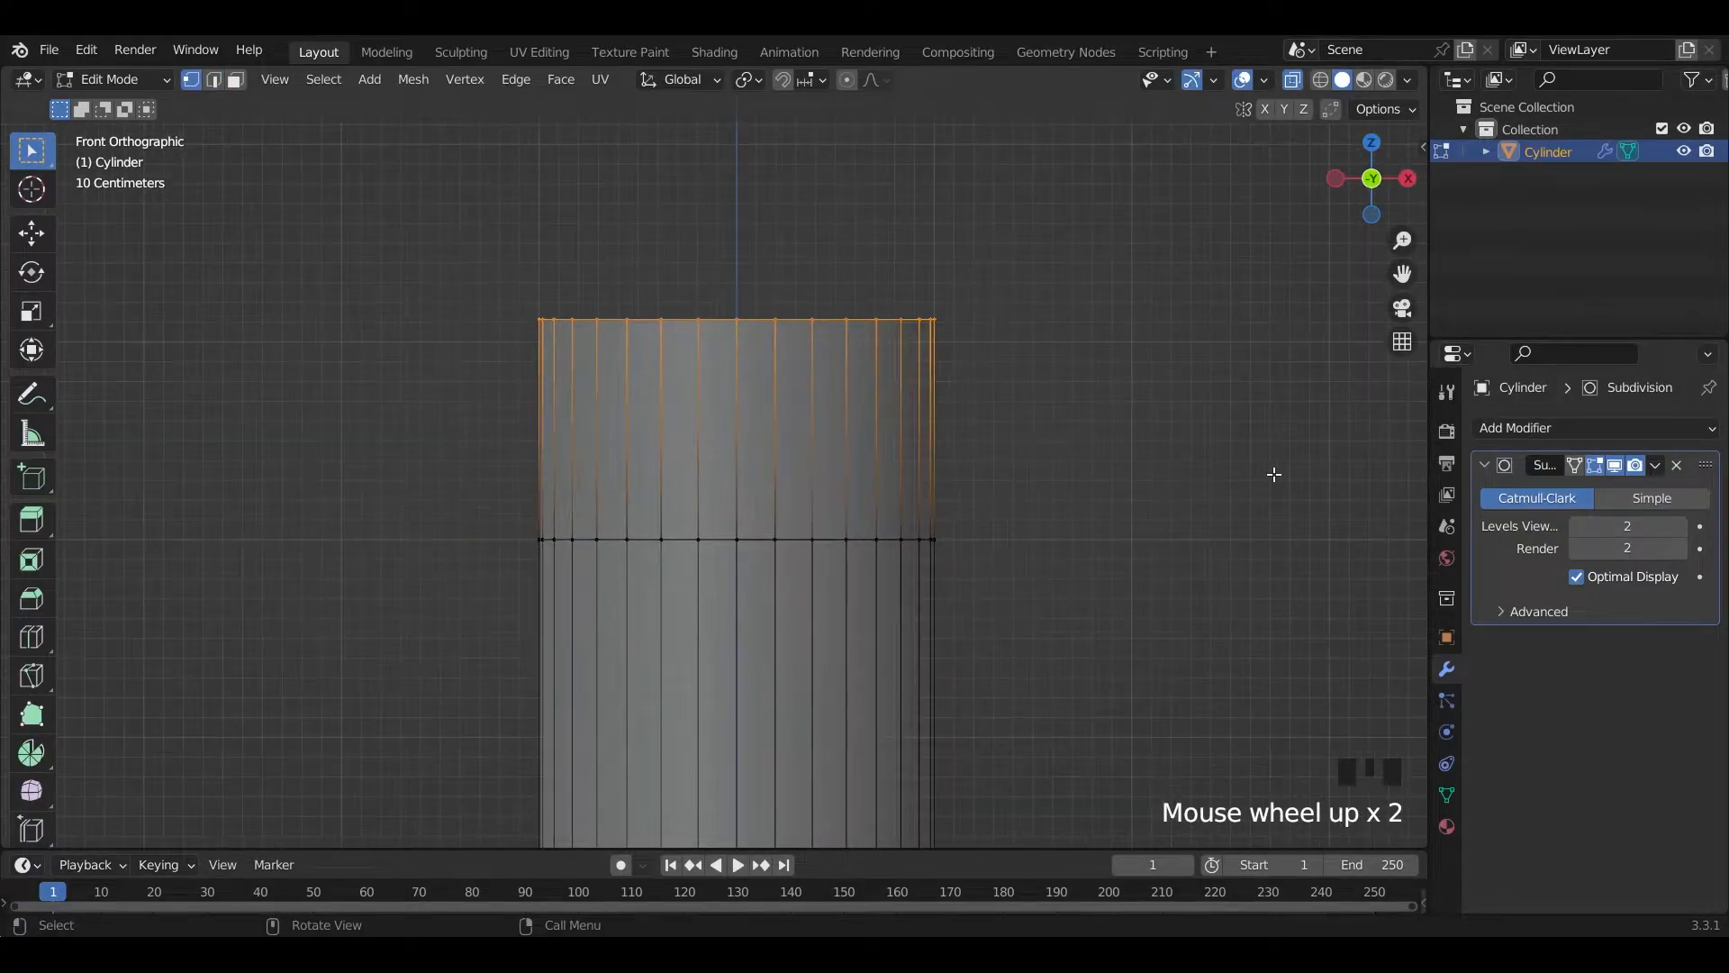
pyautogui.press('s')
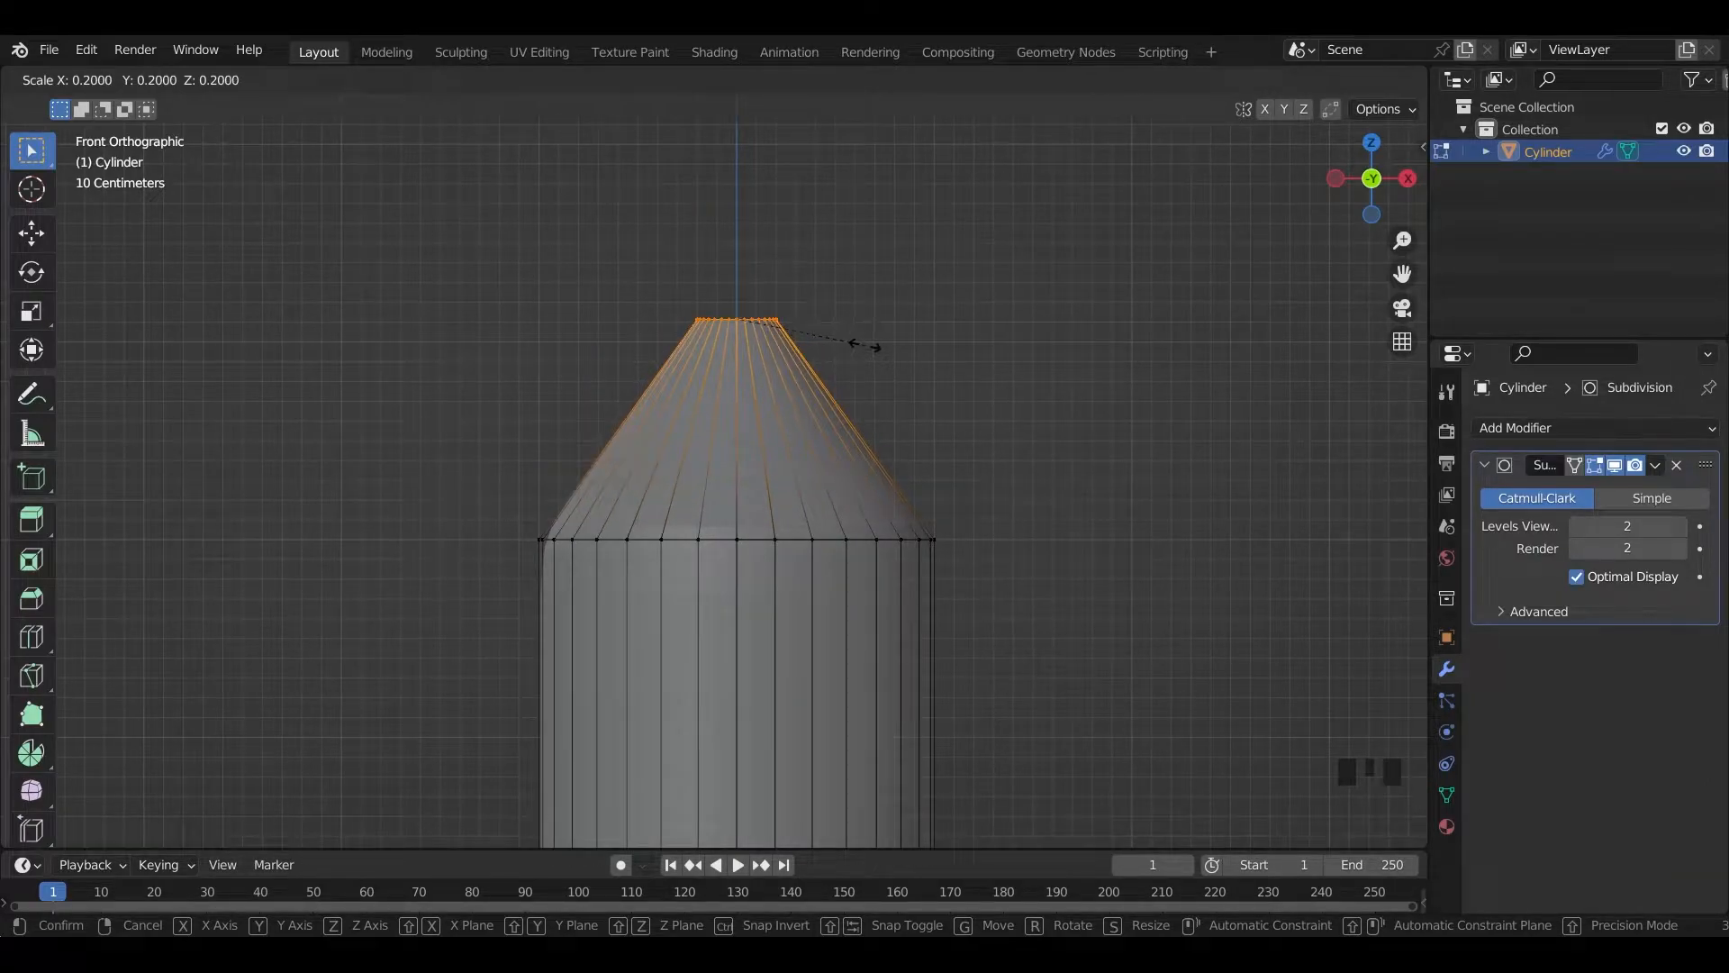
pyautogui.click(864, 344)
# - Extrude the narrowed top ring in place with no offset
pyautogui.scroll(-6, 880, 556)
pyautogui.scroll(1, 873, 571)
pyautogui.scroll(9, 845, 567)
pyautogui.keyDown('shift'); pyautogui.moveTo(846, 568); pyautogui.dragTo(814, 540, button='middle'); pyautogui.keyUp('shift')
pyautogui.scroll(3, 814, 540)
pyautogui.click(1056, 430)
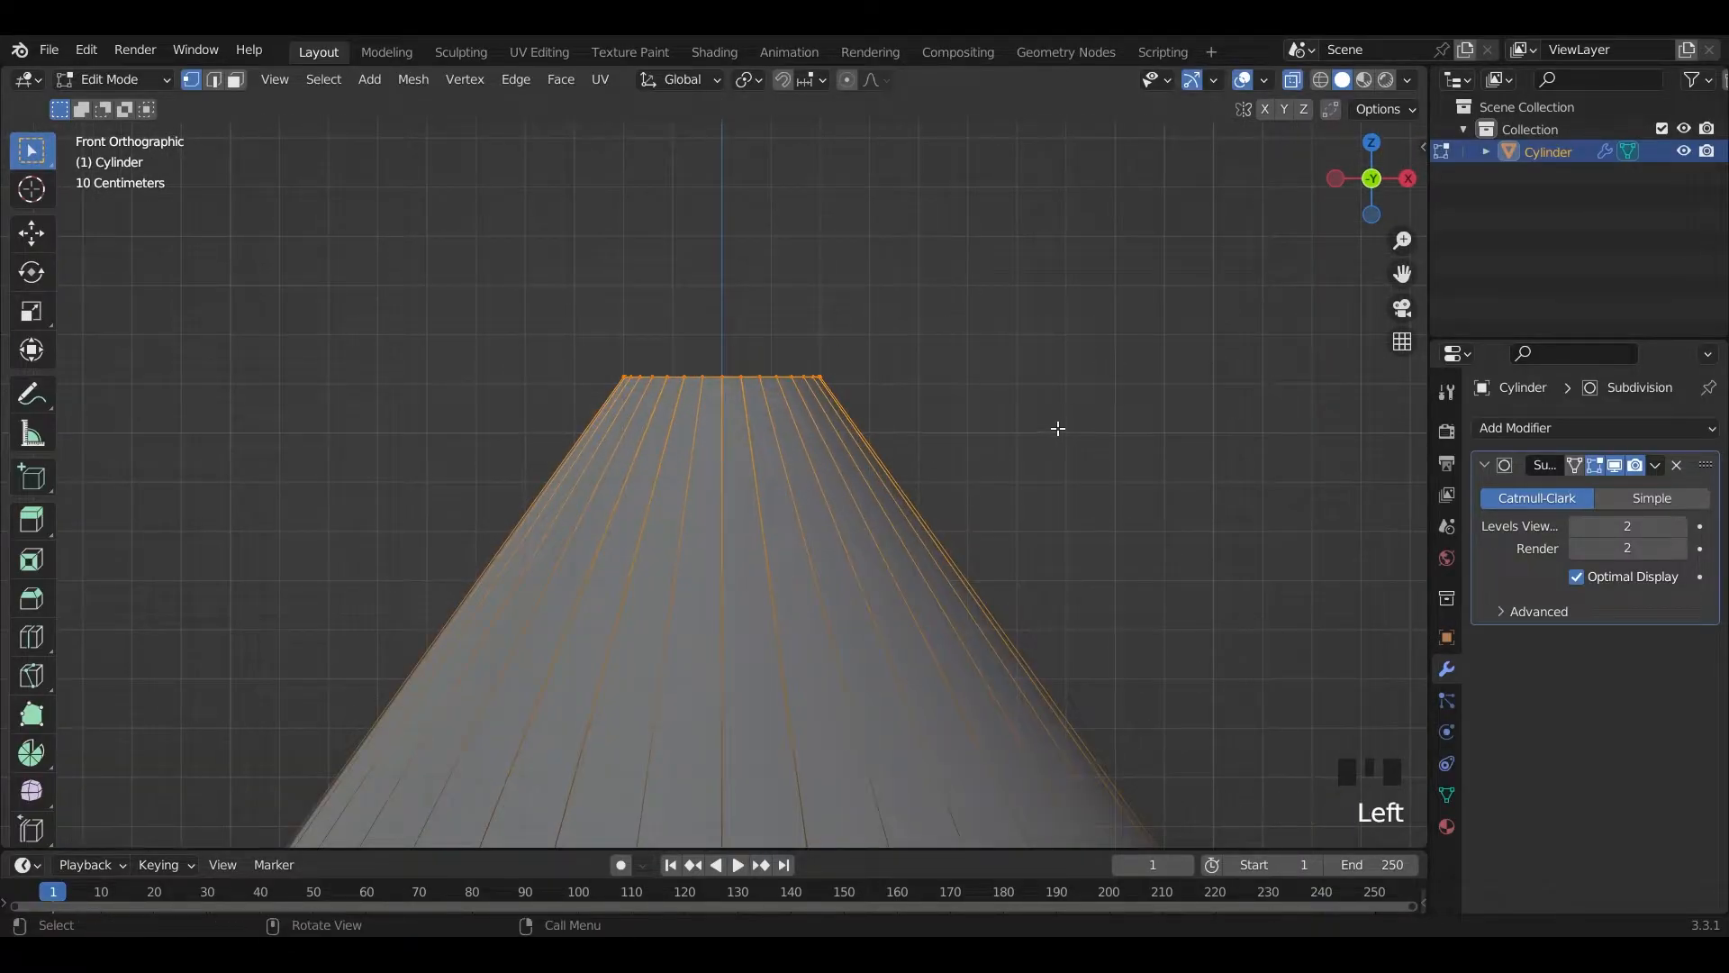
pyautogui.scroll(-8, 873, 544)
pyautogui.scroll(5, 784, 726)
pyautogui.keyDown('shift'); pyautogui.moveTo(783, 726); pyautogui.dragTo(788, 628, button='middle'); pyautogui.keyUp('shift')
pyautogui.scroll(6, 822, 649)
pyautogui.keyDown('shift'); pyautogui.moveTo(819, 360); pyautogui.dragTo(790, 633, button='middle'); pyautogui.keyUp('shift')
pyautogui.press('e')
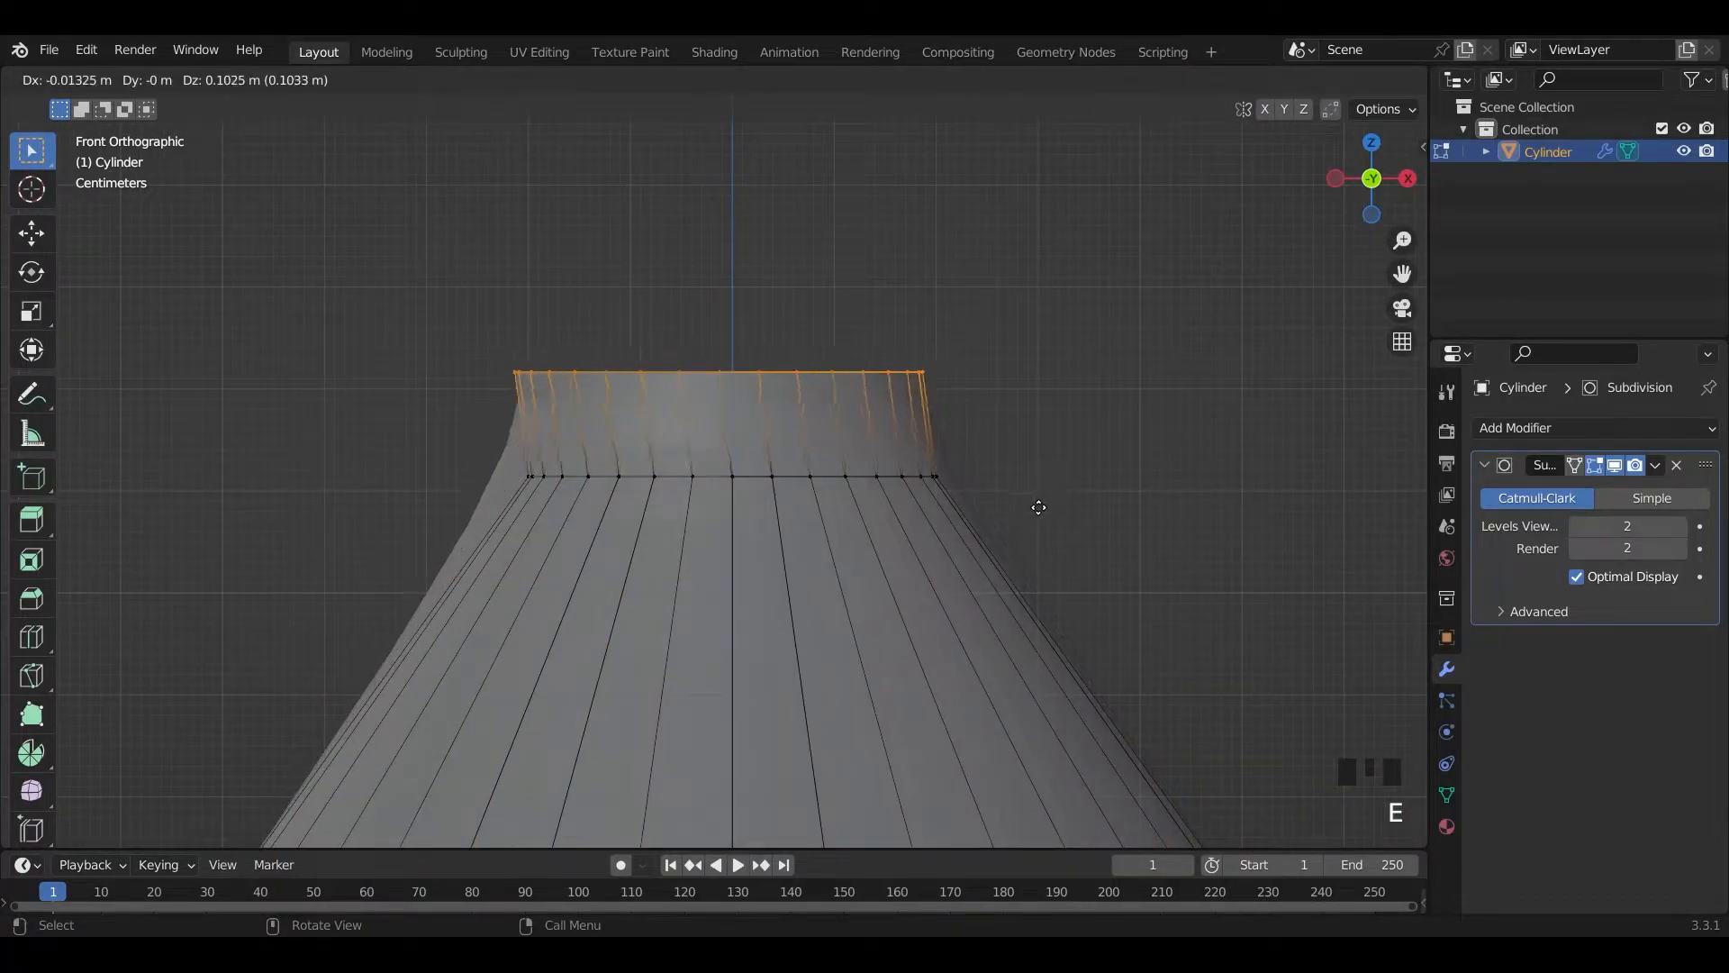
pyautogui.press('Escape')
# - Extrude the narrow top ring about 0.1 m upward along the global Z axis to form a short neck
pyautogui.scroll(-4, 801, 635)
pyautogui.moveTo(802, 635); pyautogui.dragTo(872, 677, button='middle')
pyautogui.press('e')
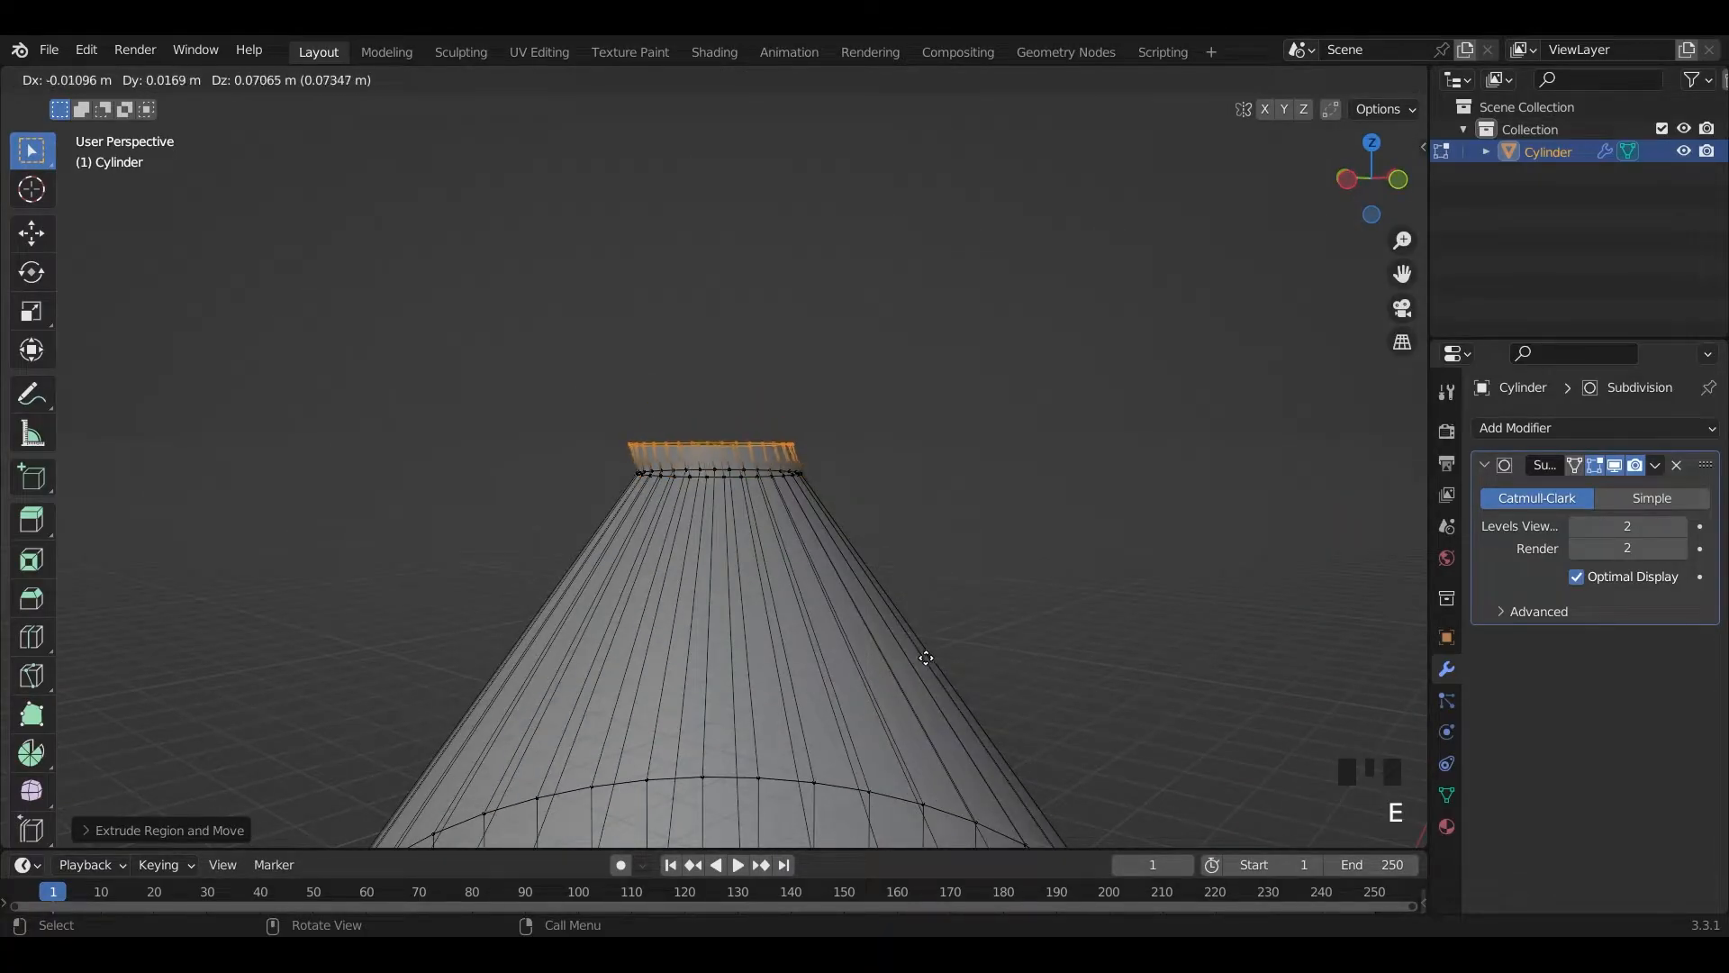
pyautogui.press('z')
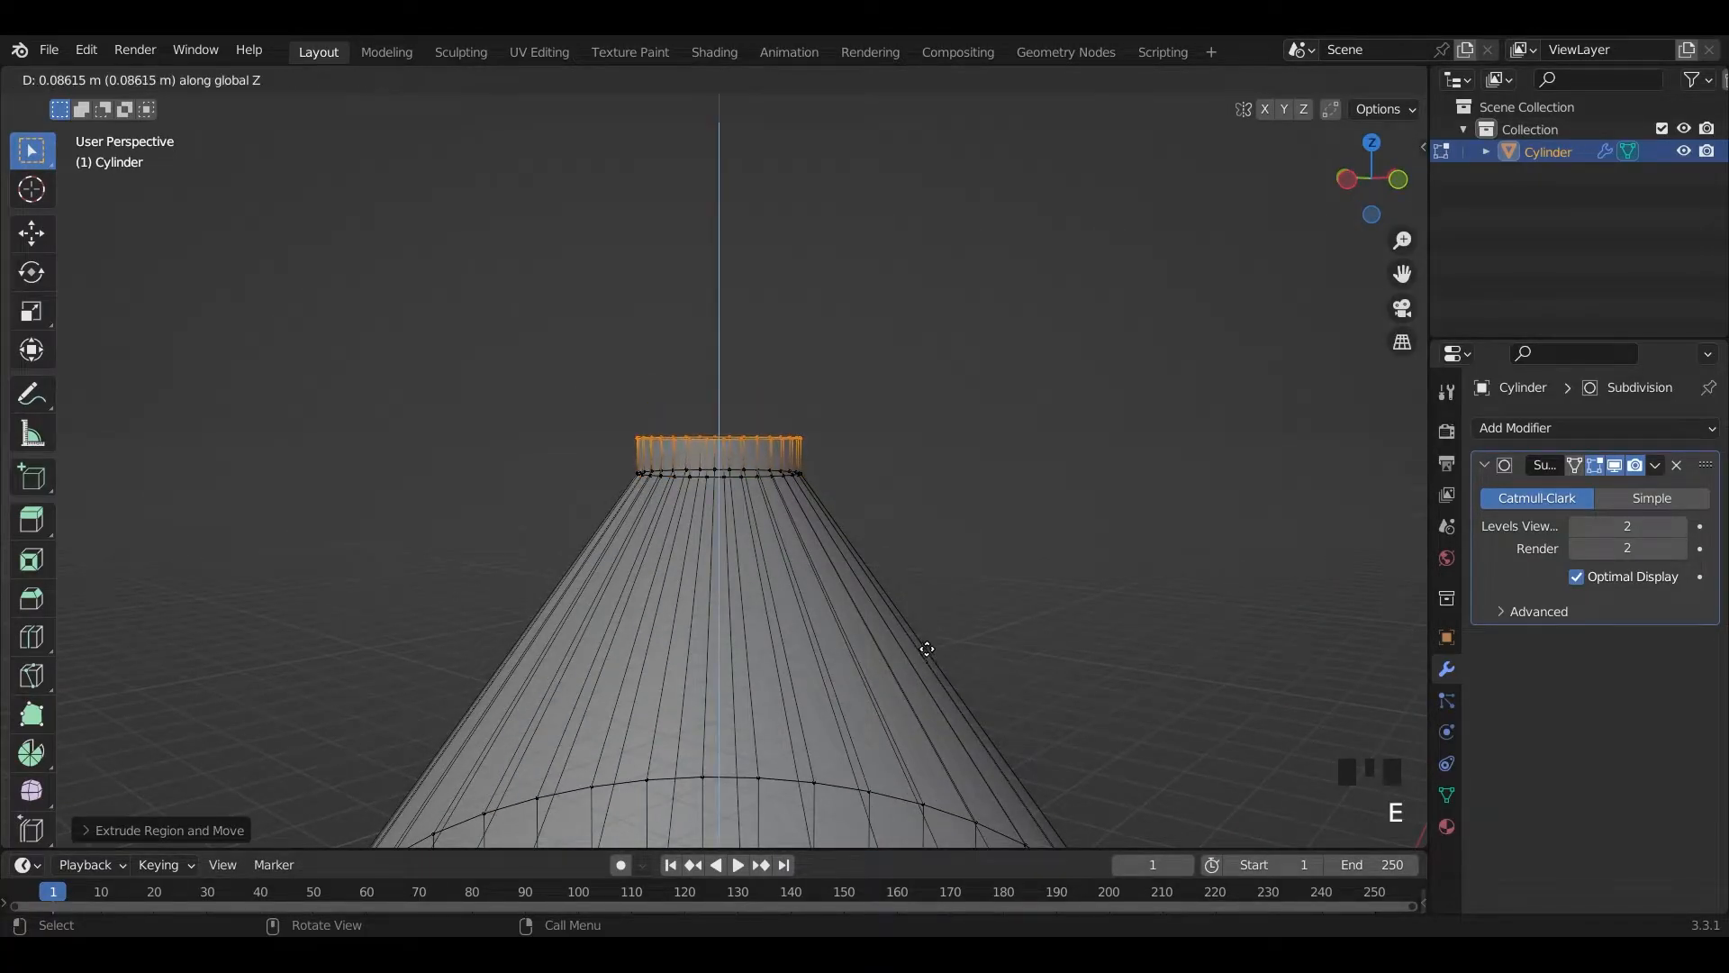
pyautogui.click(984, 639)
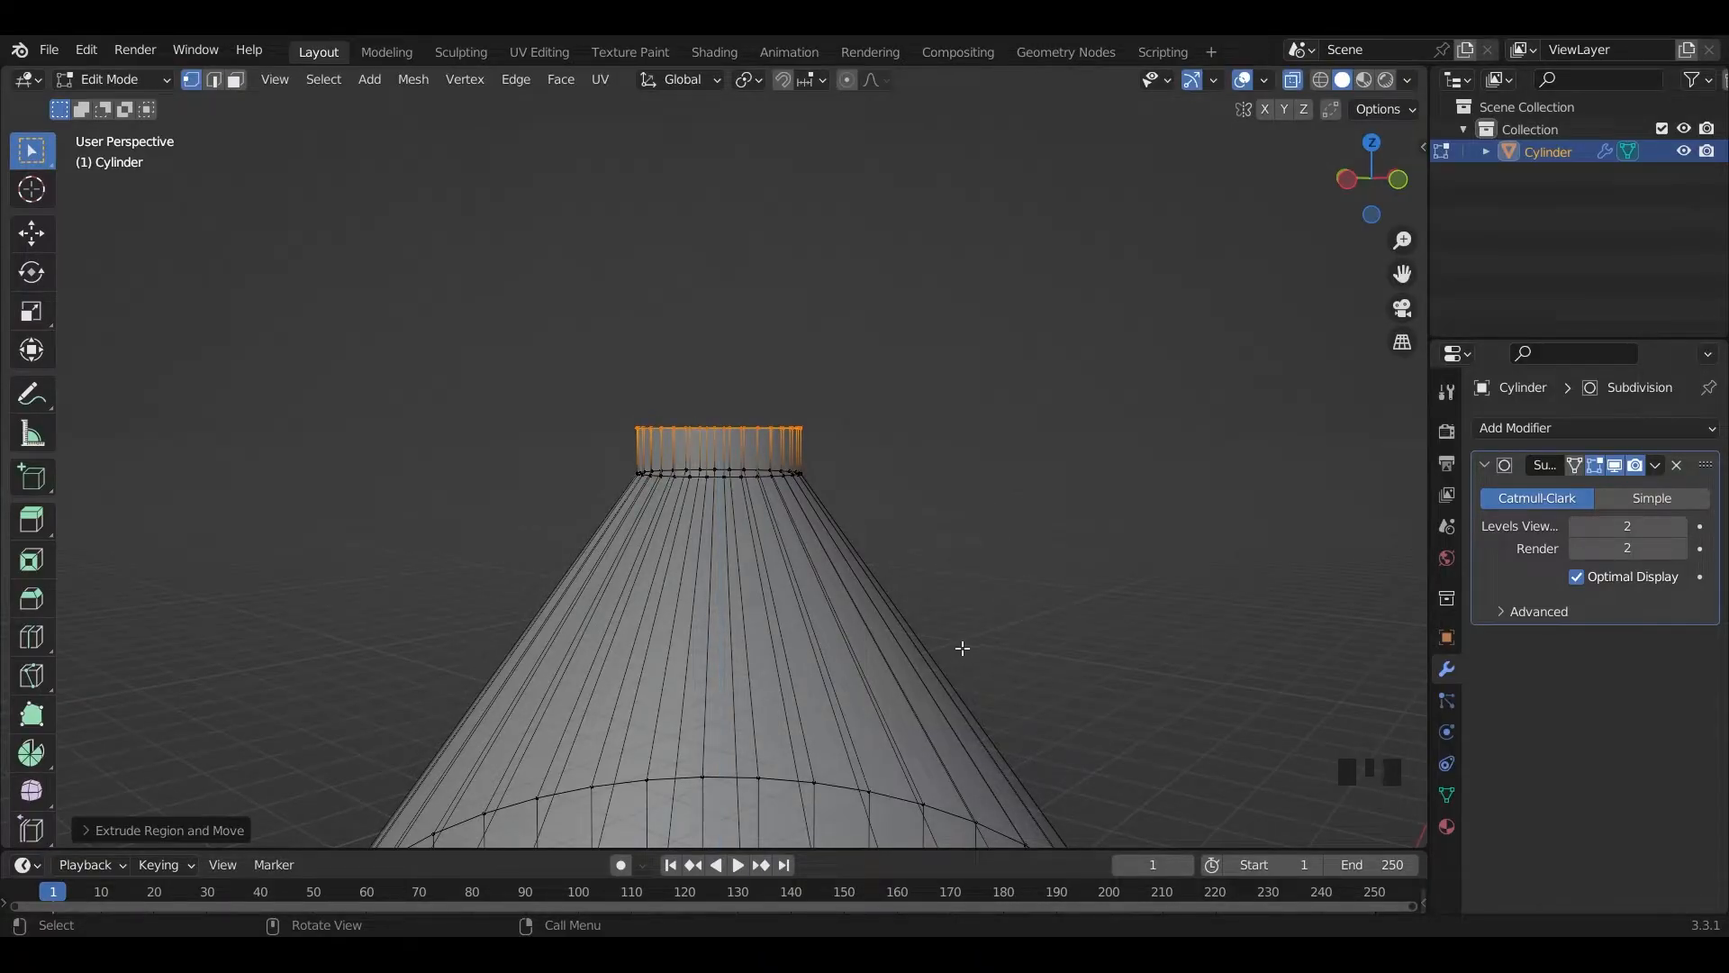
pyautogui.scroll(-4, 964, 645)
pyautogui.moveTo(965, 646); pyautogui.dragTo(841, 570, button='middle')
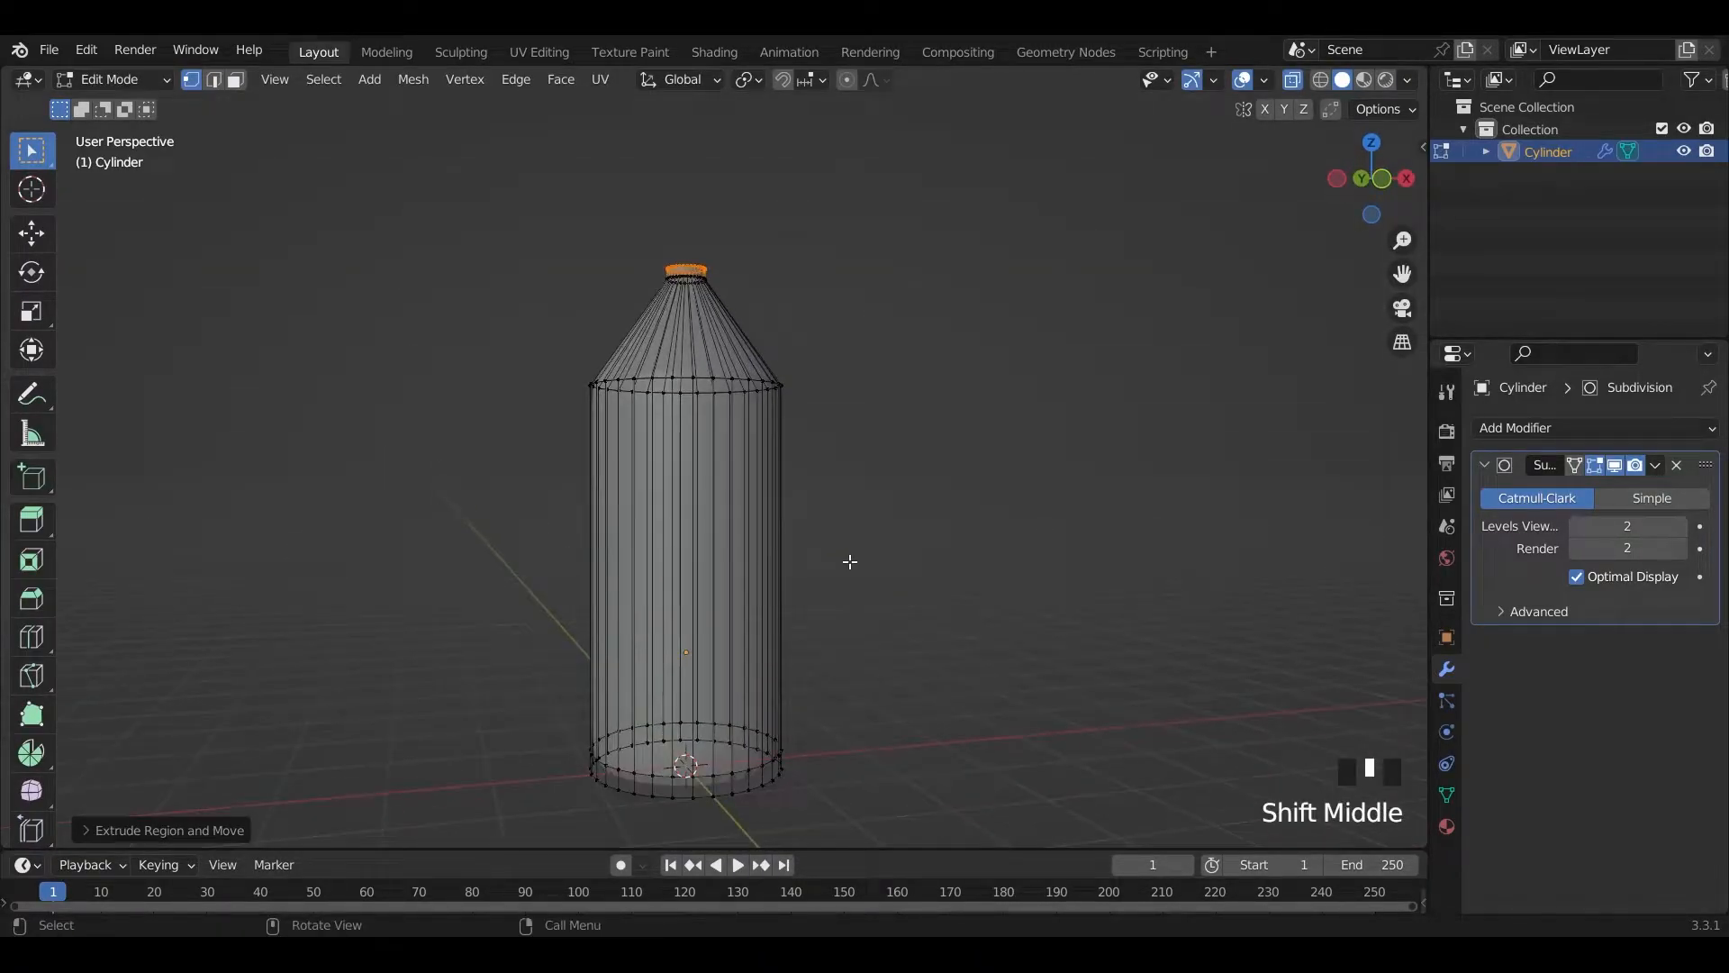
# - Add four evenly spaced horizontal loop cuts to the cylinder's straight body
pyautogui.press('KP_1')
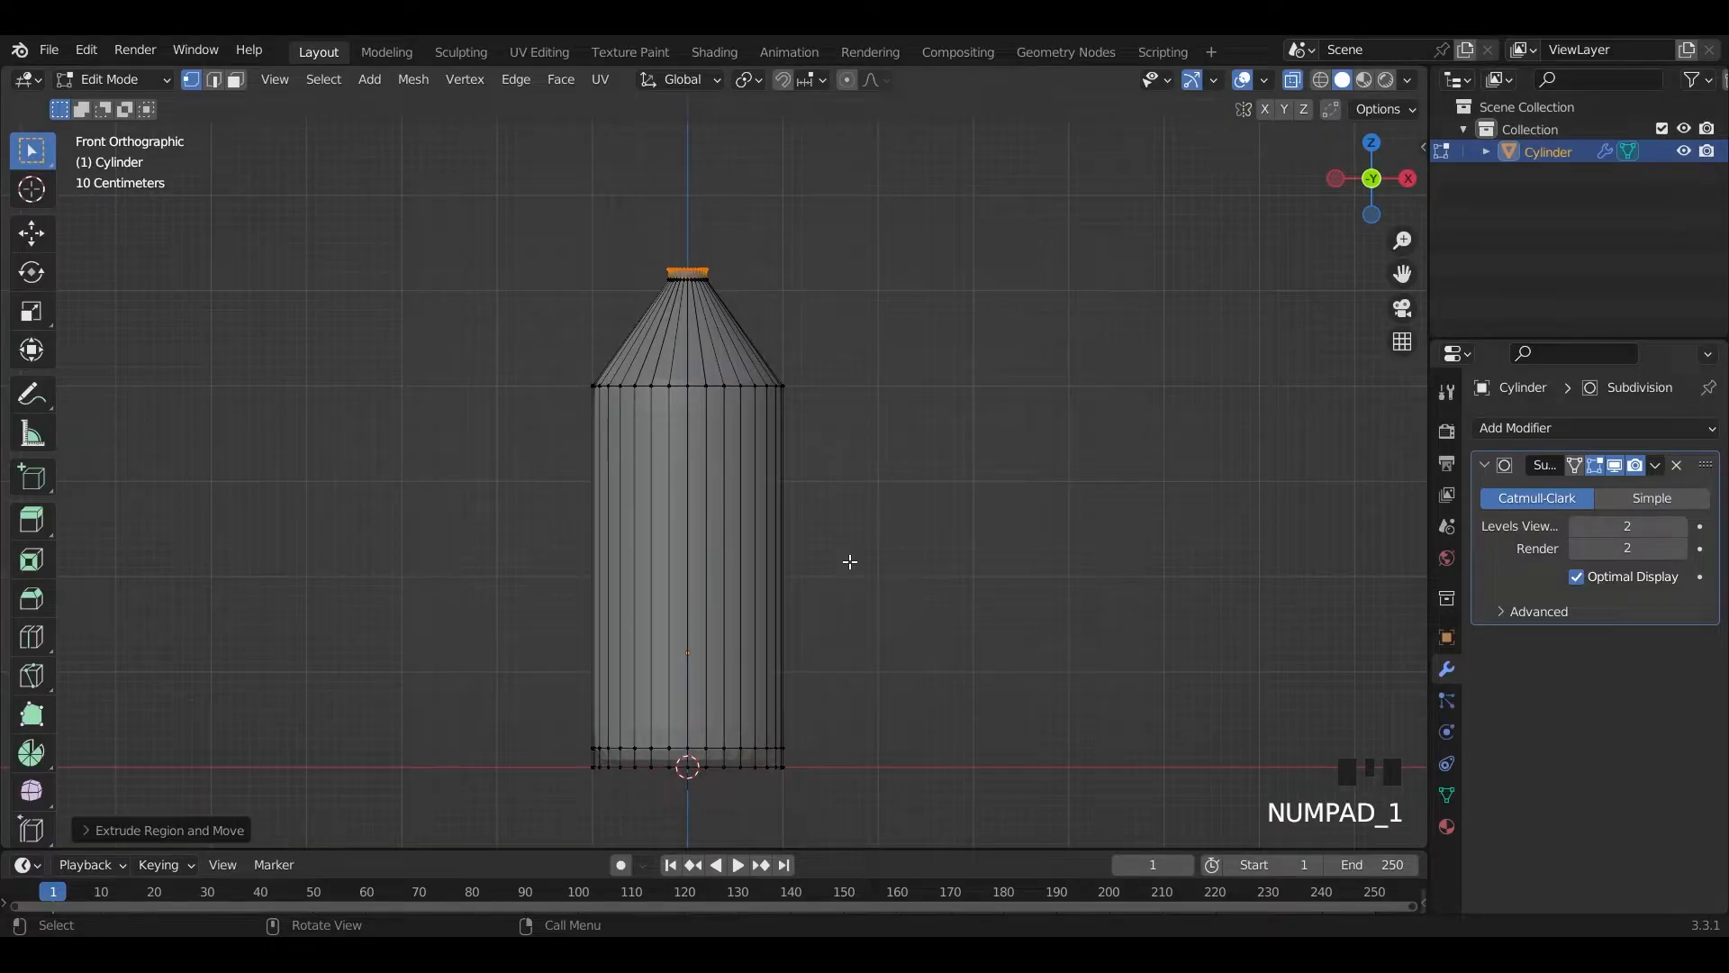
pyautogui.moveTo(643, 519); pyautogui.dragTo(703, 559, button='middle')
pyautogui.moveTo(796, 626); pyautogui.dragTo(841, 630, button='middle')
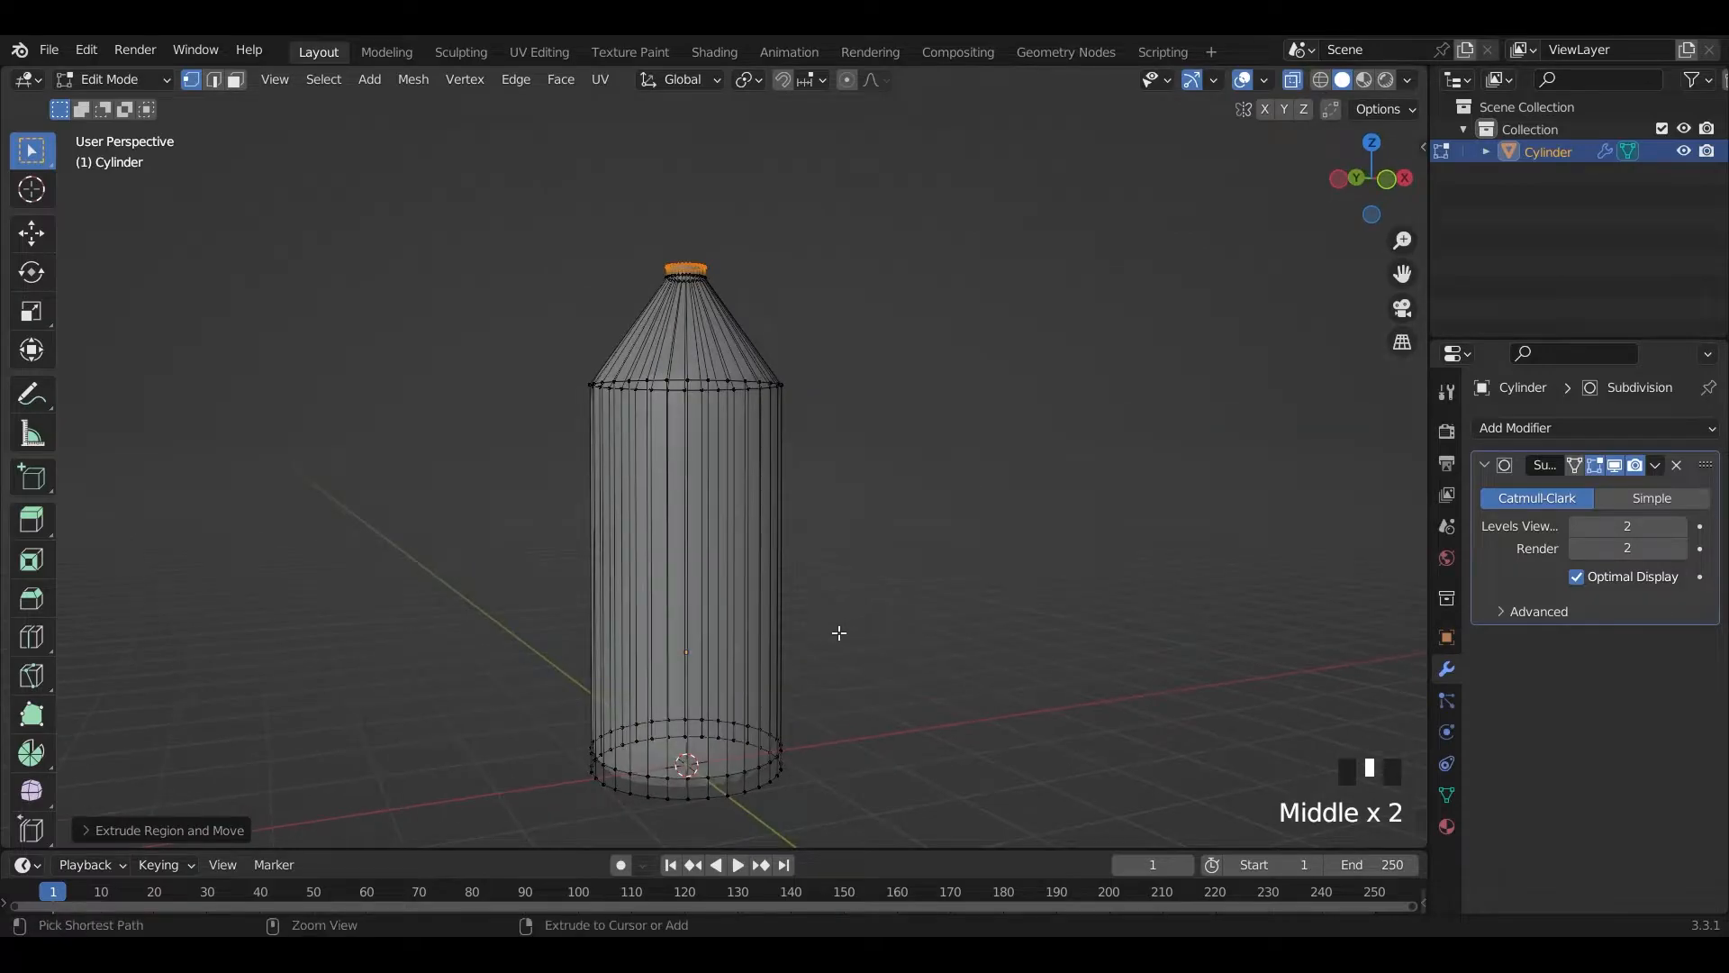
pyautogui.hotkey('ctrl', 'r')
pyautogui.scroll(2, 716, 621)
pyautogui.scroll(1, 716, 618)
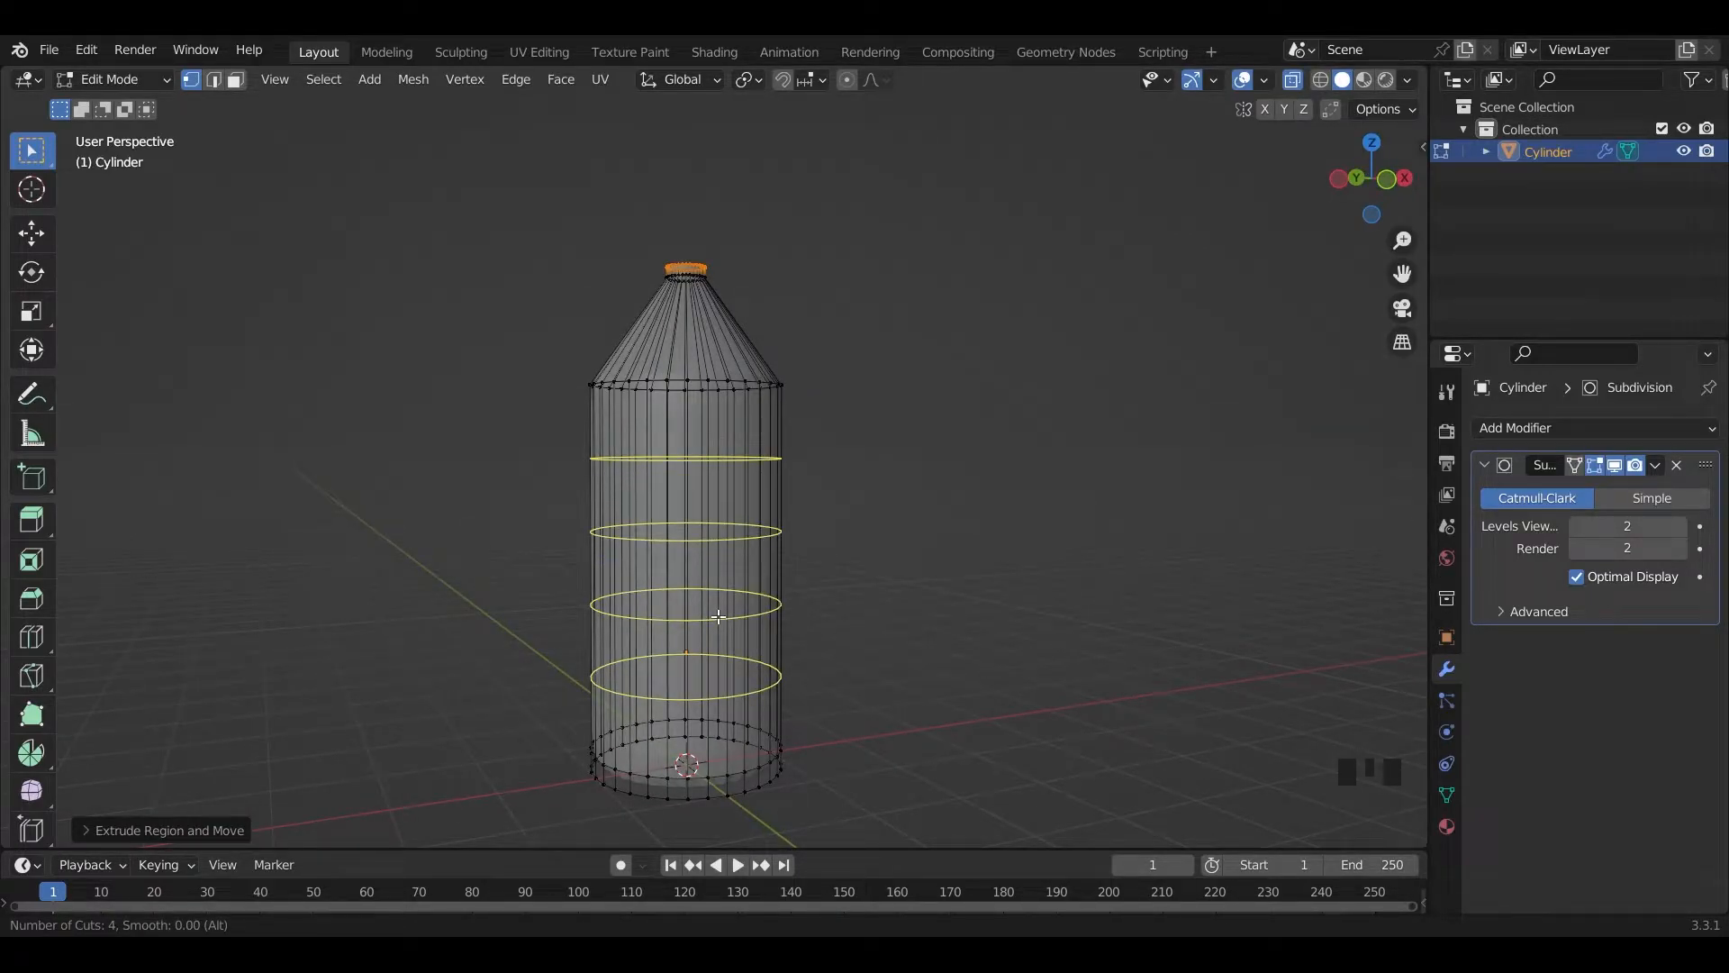
pyautogui.click(716, 618)
pyautogui.rightClick(823, 649)
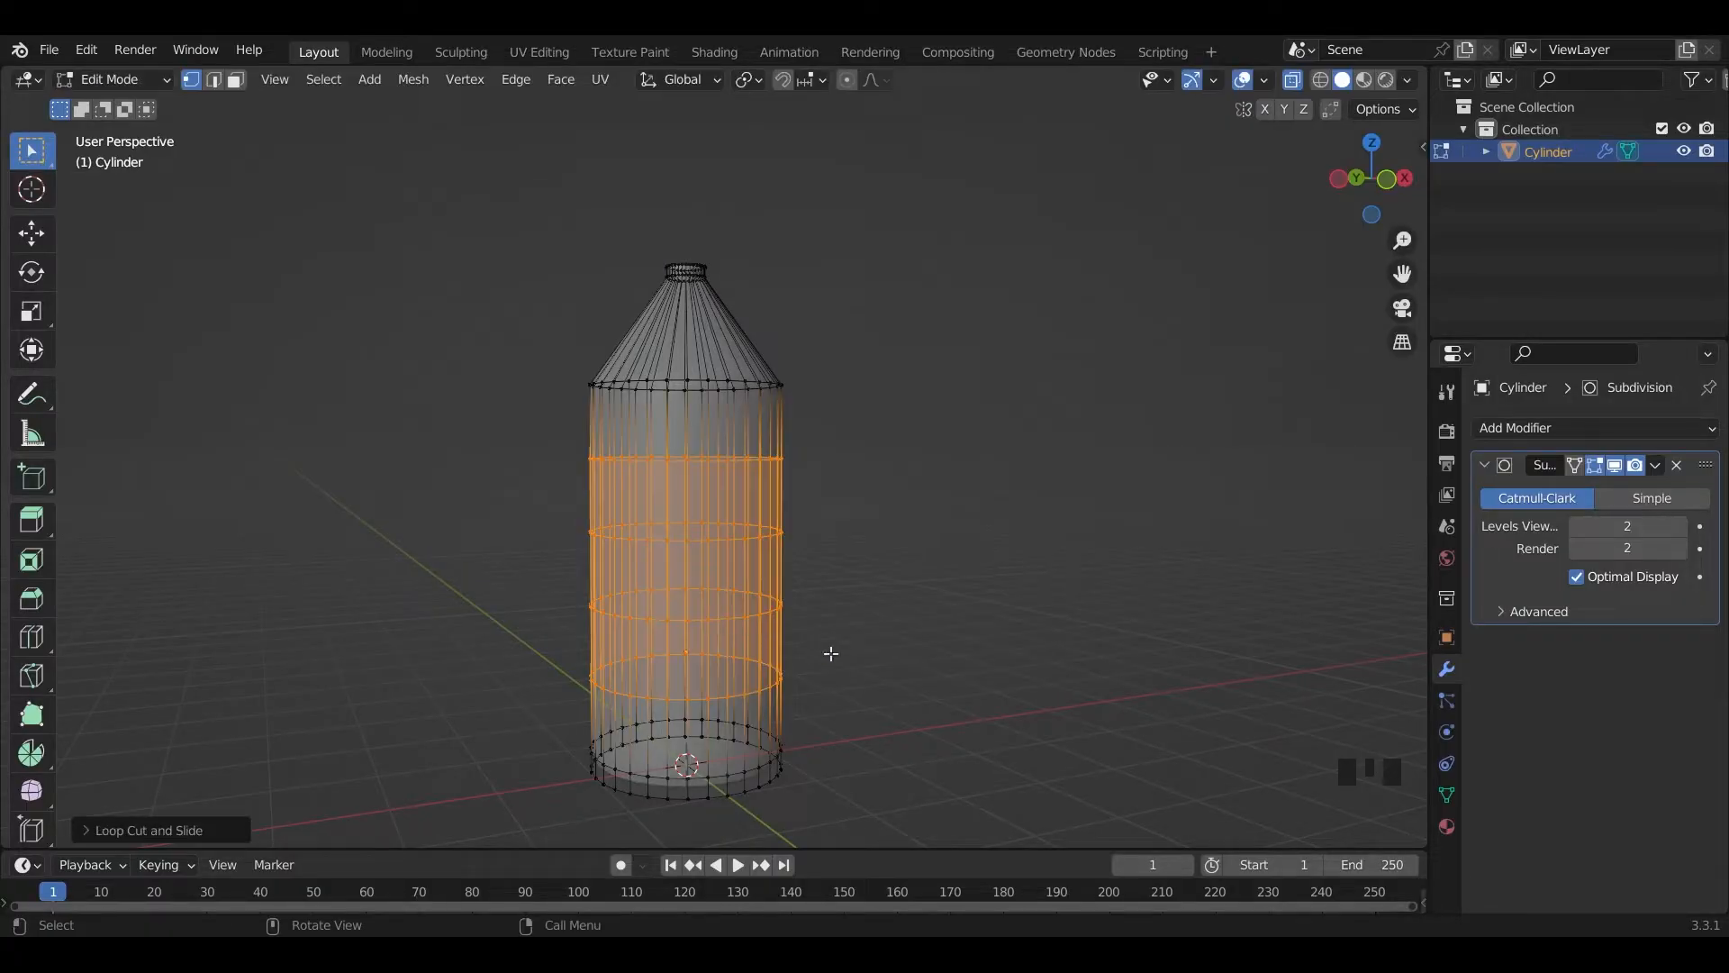
# - Add a loop cut to the body and slide it to just below the lowest of the four evenly spaced loops
pyautogui.scroll(5, 827, 649)
pyautogui.keyDown('shift'); pyautogui.moveTo(895, 736); pyautogui.dragTo(1000, 518, button='middle'); pyautogui.keyUp('shift')
pyautogui.scroll(-6, 999, 519)
pyautogui.click(888, 564)
pyautogui.scroll(5, 811, 664)
pyautogui.moveTo(810, 677); pyautogui.dragTo(767, 671, button='middle')
pyautogui.scroll(-2, 933, 657)
pyautogui.moveTo(935, 656); pyautogui.dragTo(857, 608, button='middle')
pyautogui.scroll(5, 855, 680)
pyautogui.press('KP_1')
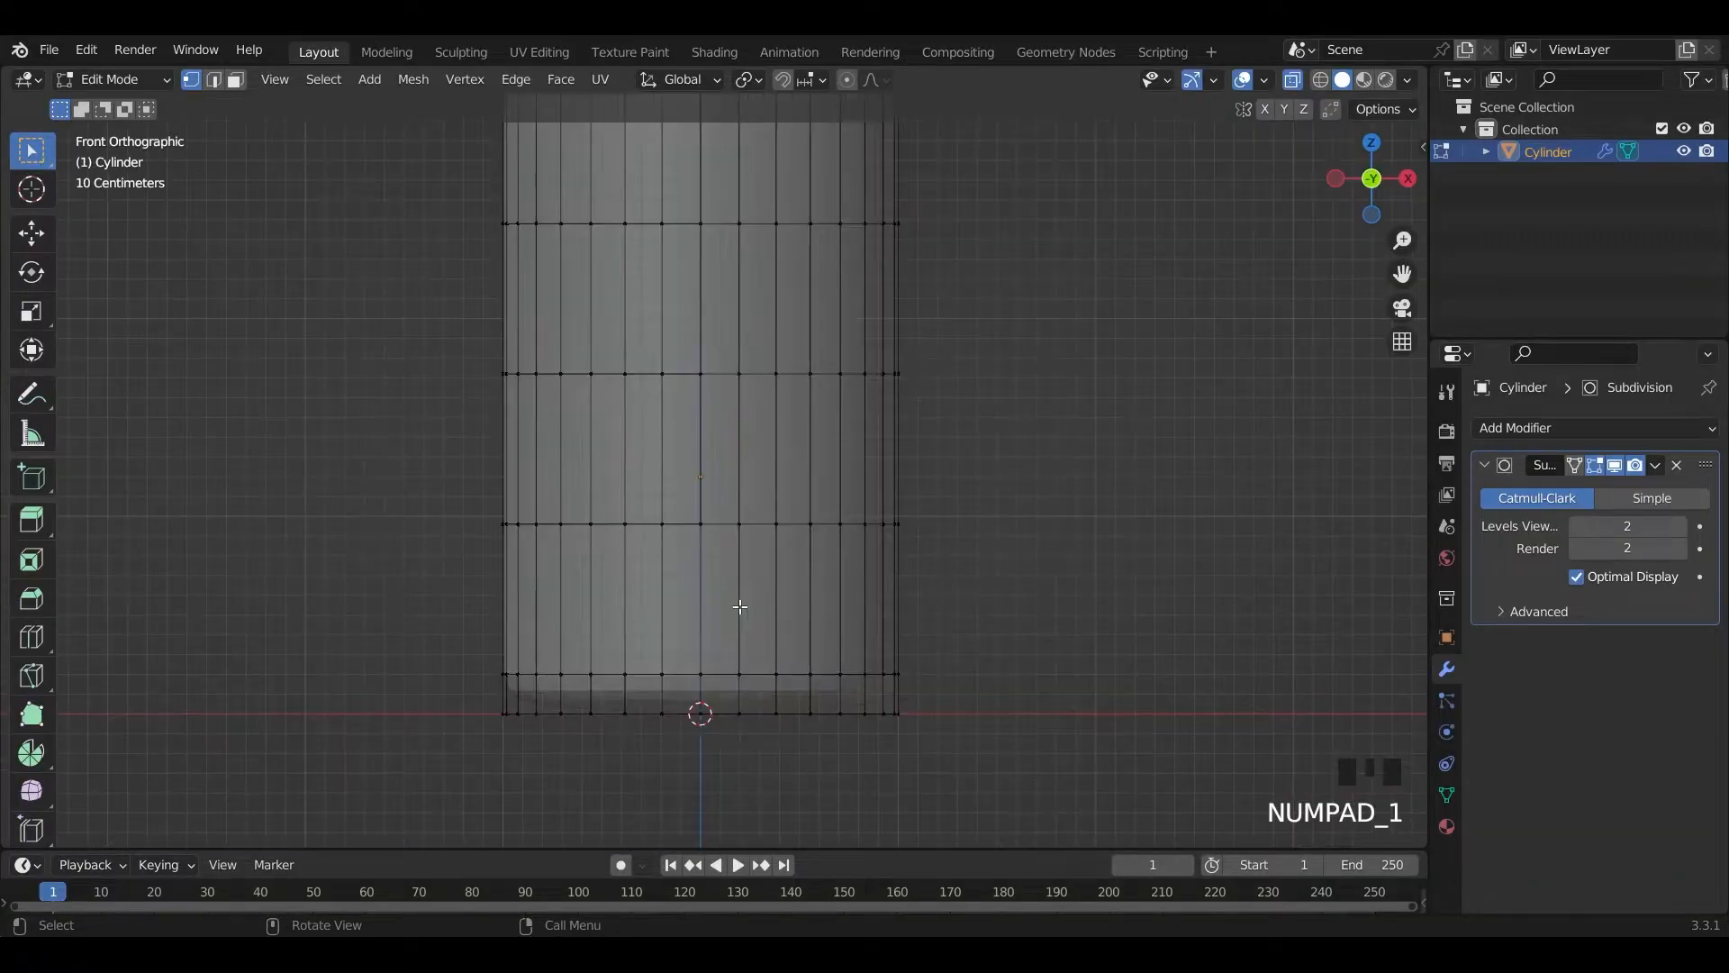
pyautogui.keyDown('shift'); pyautogui.moveTo(729, 568); pyautogui.dragTo(820, 558, button='middle'); pyautogui.keyUp('shift')
pyautogui.hotkey('ctrl', 'r')
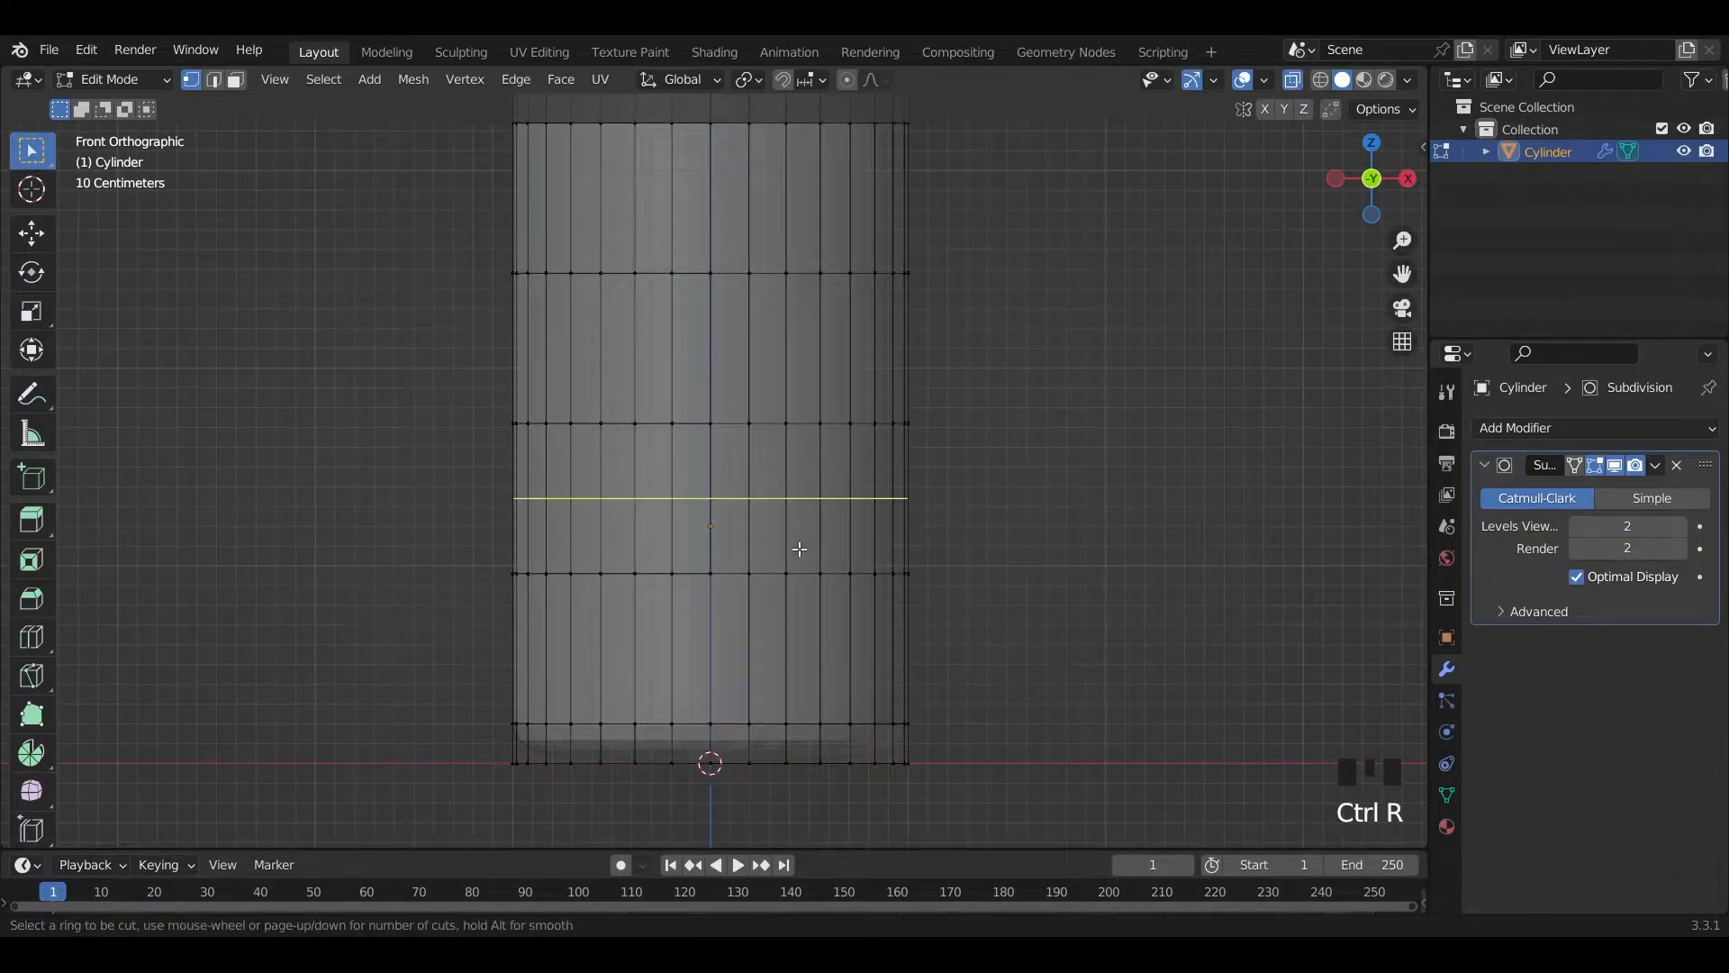
pyautogui.click(785, 625)
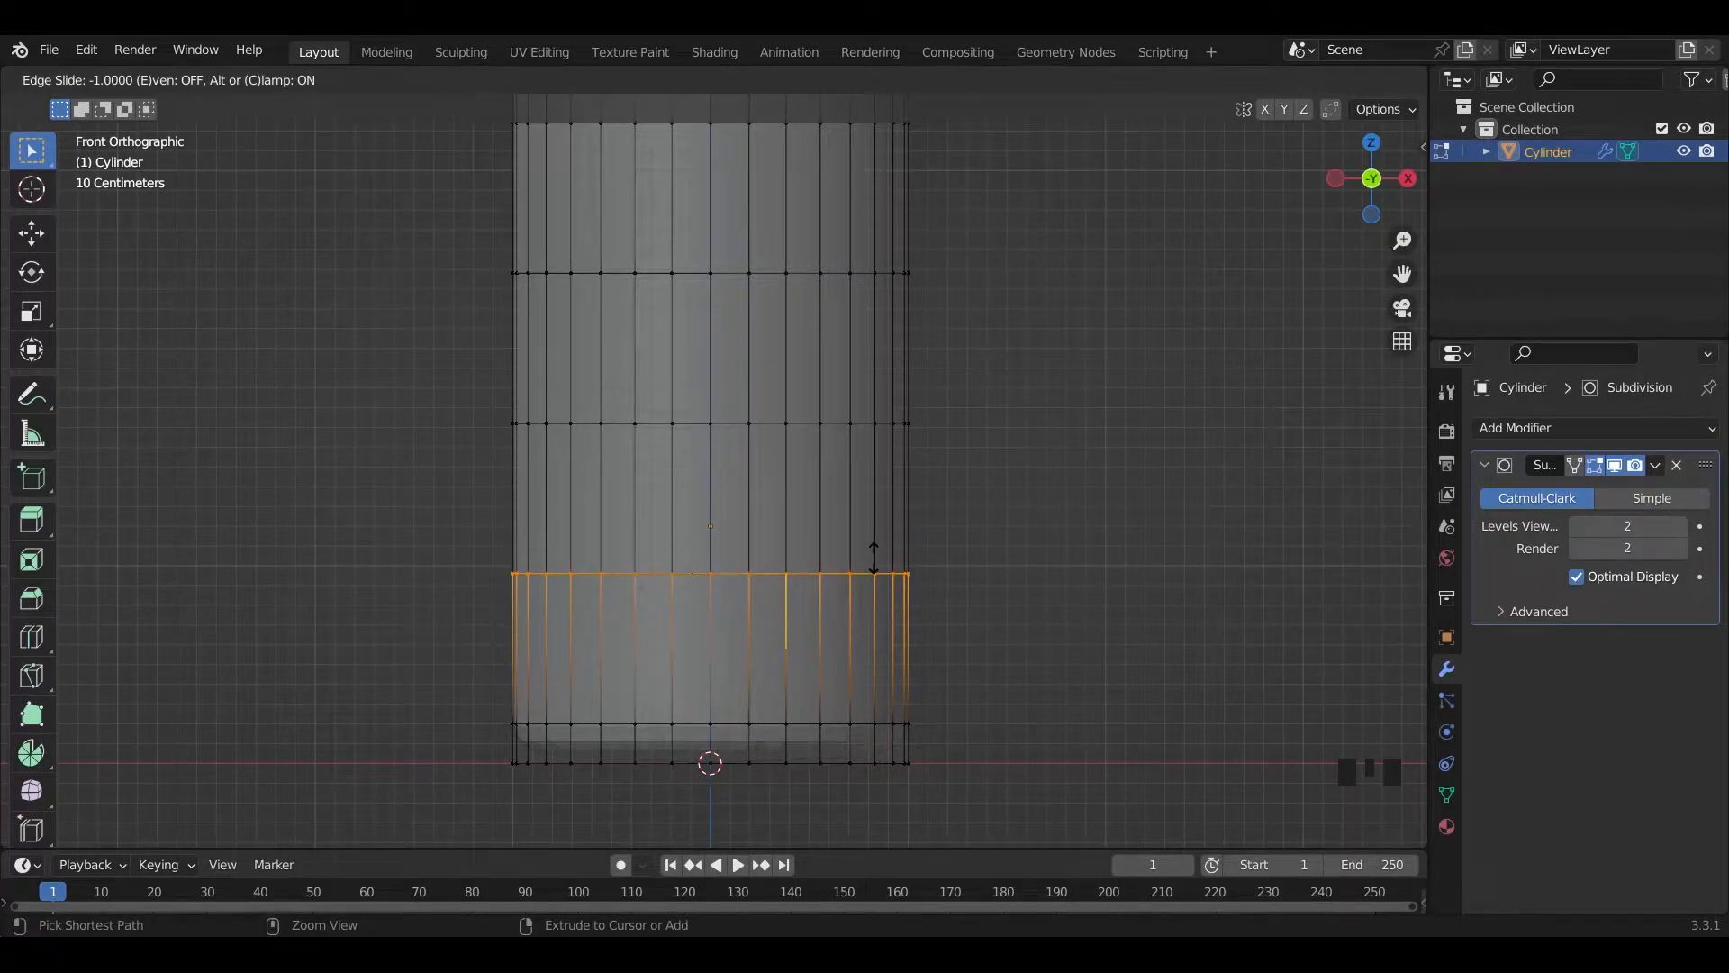
pyautogui.click(875, 573)
# - Add loop cuts just below the second and third evenly spaced loops, counting up from the base
pyautogui.scroll(1, 696, 503)
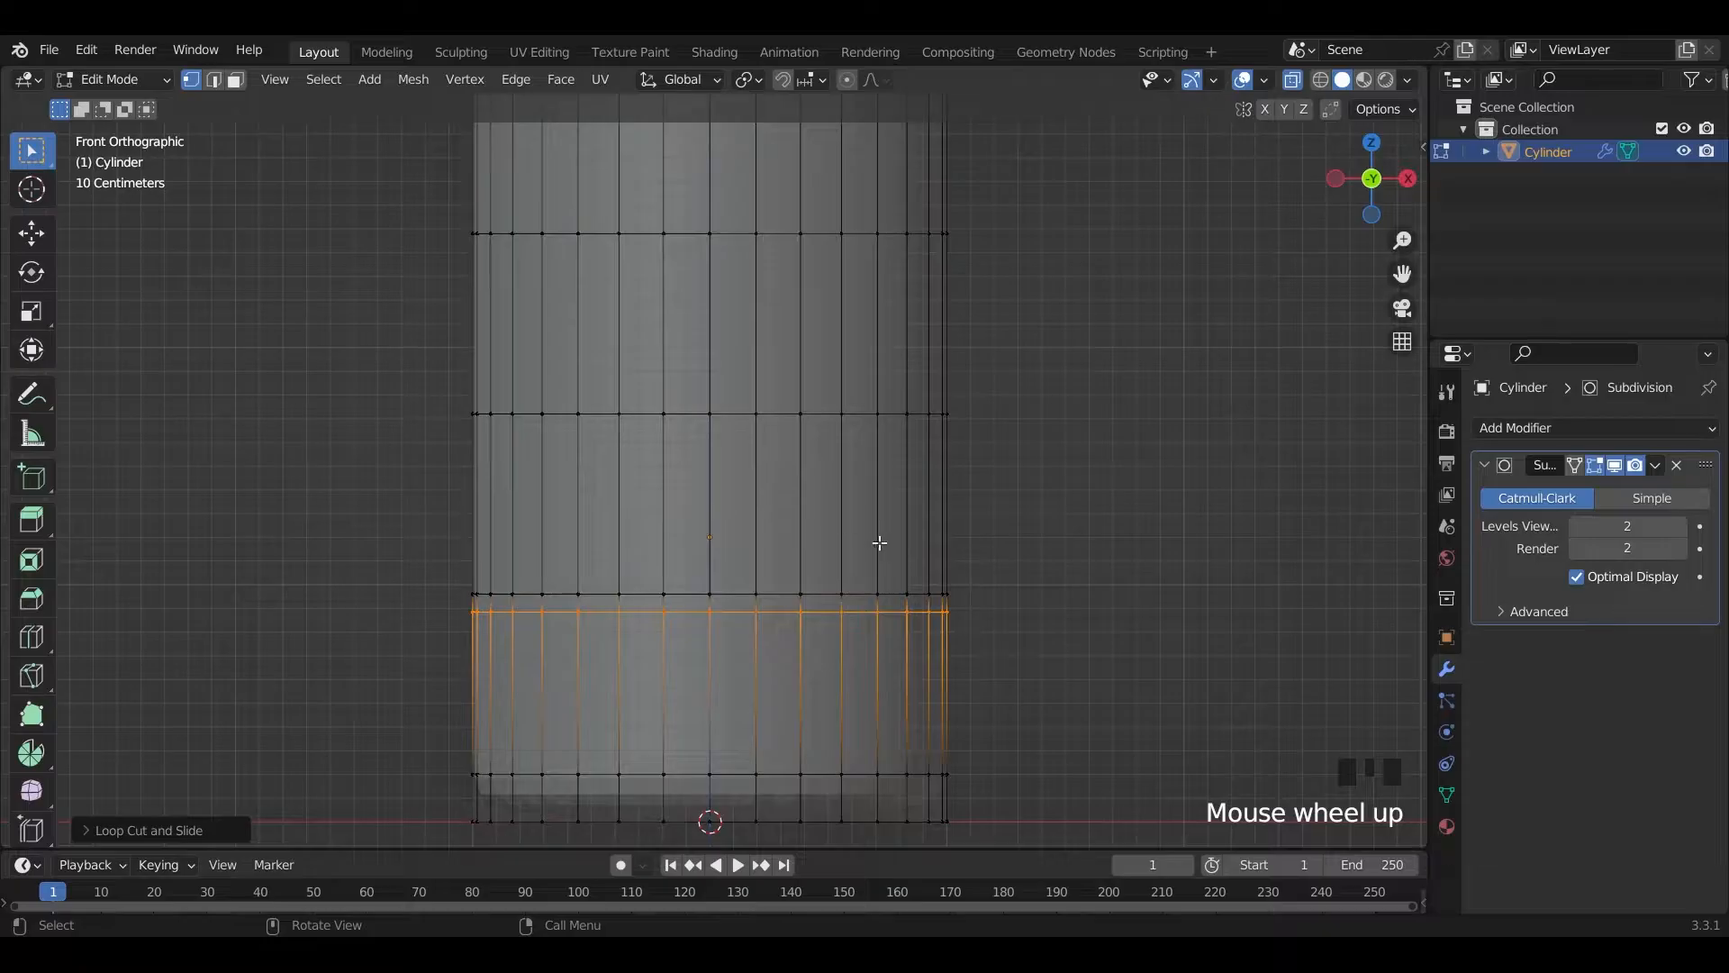
pyautogui.hotkey('ctrl', 'r')
pyautogui.click(900, 525)
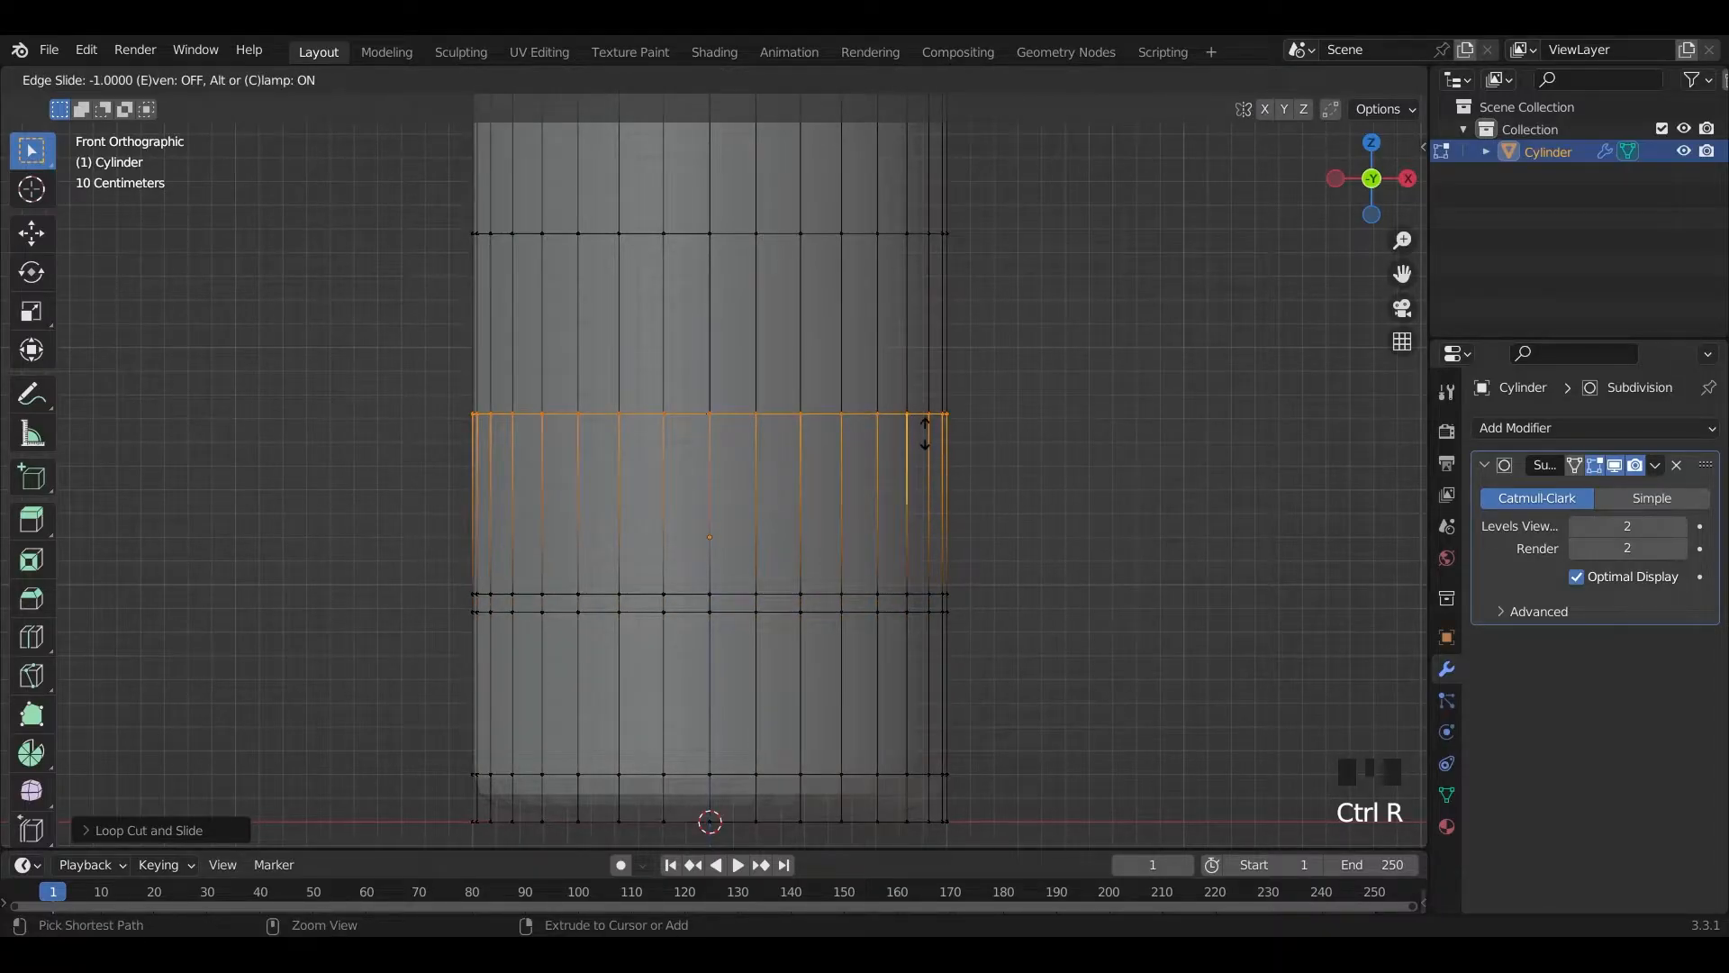
pyautogui.keyDown('ctrl'); pyautogui.click(926, 449); pyautogui.keyUp('ctrl')
pyautogui.keyDown('shift'); pyautogui.moveTo(841, 377); pyautogui.dragTo(852, 513, button='middle'); pyautogui.keyUp('shift')
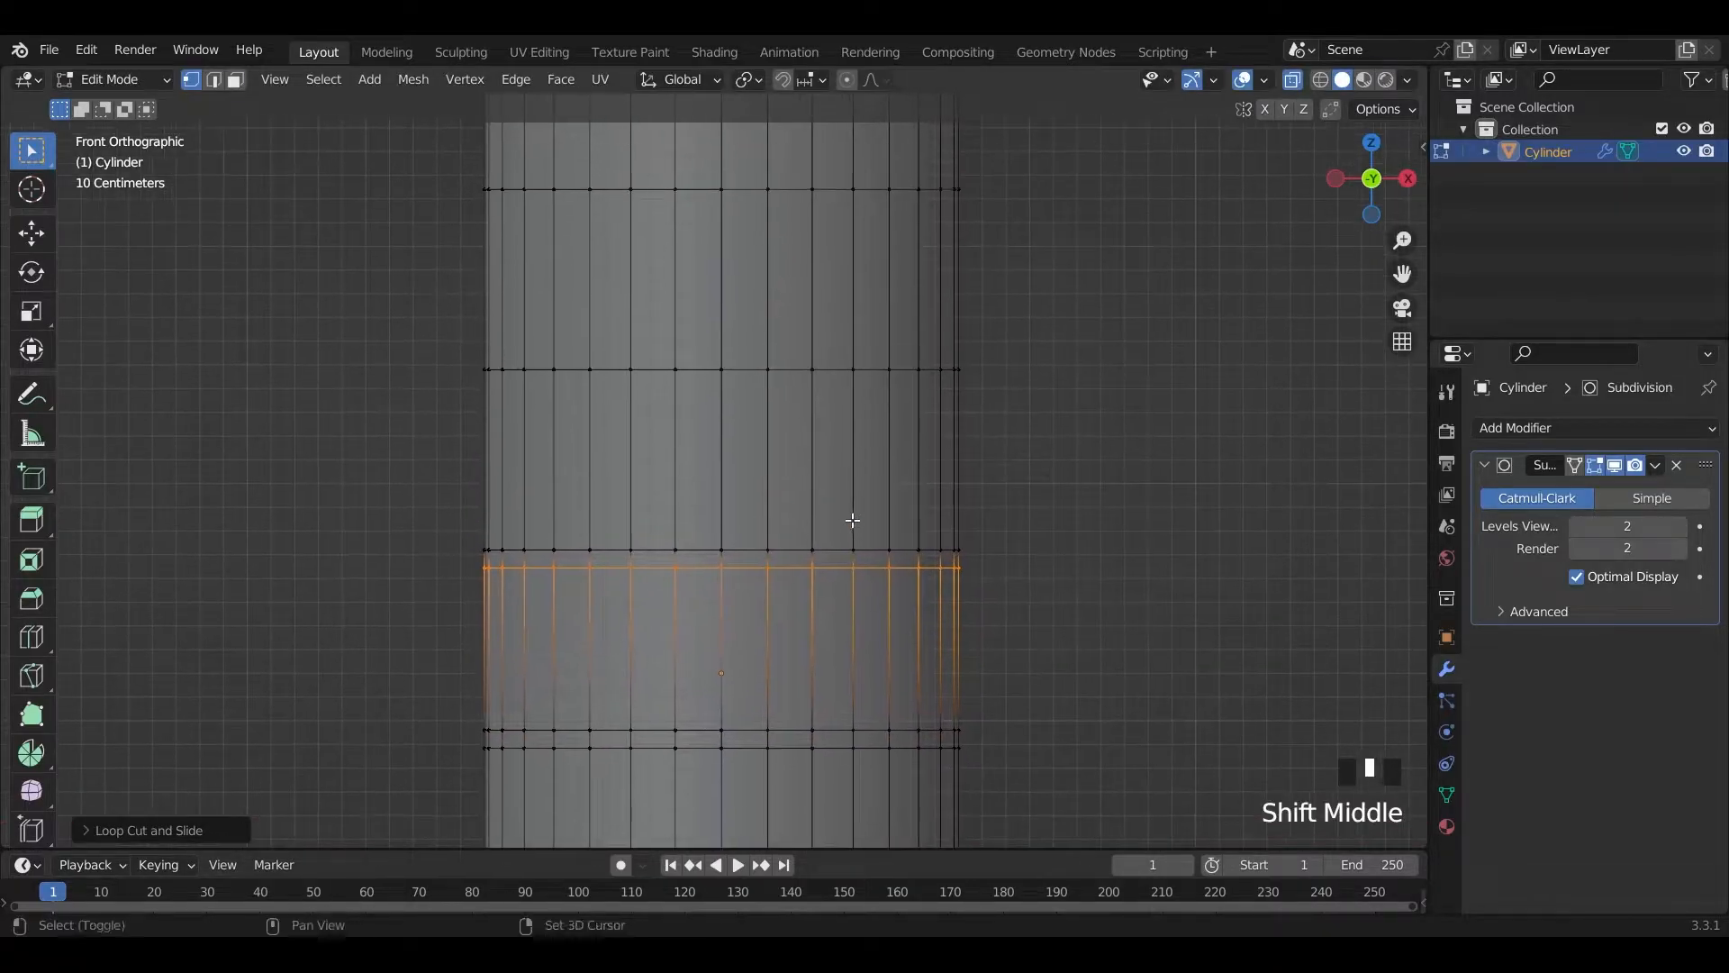
pyautogui.hotkey('ctrl', 'r')
pyautogui.click(927, 520)
pyautogui.keyDown('ctrl'); pyautogui.click(927, 449); pyautogui.keyUp('ctrl')
# - Add a loop cut with a -0.8 slide just below the fourth evenly spaced loop, and another just below the shoulder edge
pyautogui.keyDown('shift'); pyautogui.moveTo(941, 342); pyautogui.dragTo(919, 605, button='middle'); pyautogui.keyUp('shift')
pyautogui.hotkey('ctrl', 'r')
pyautogui.click(928, 569)
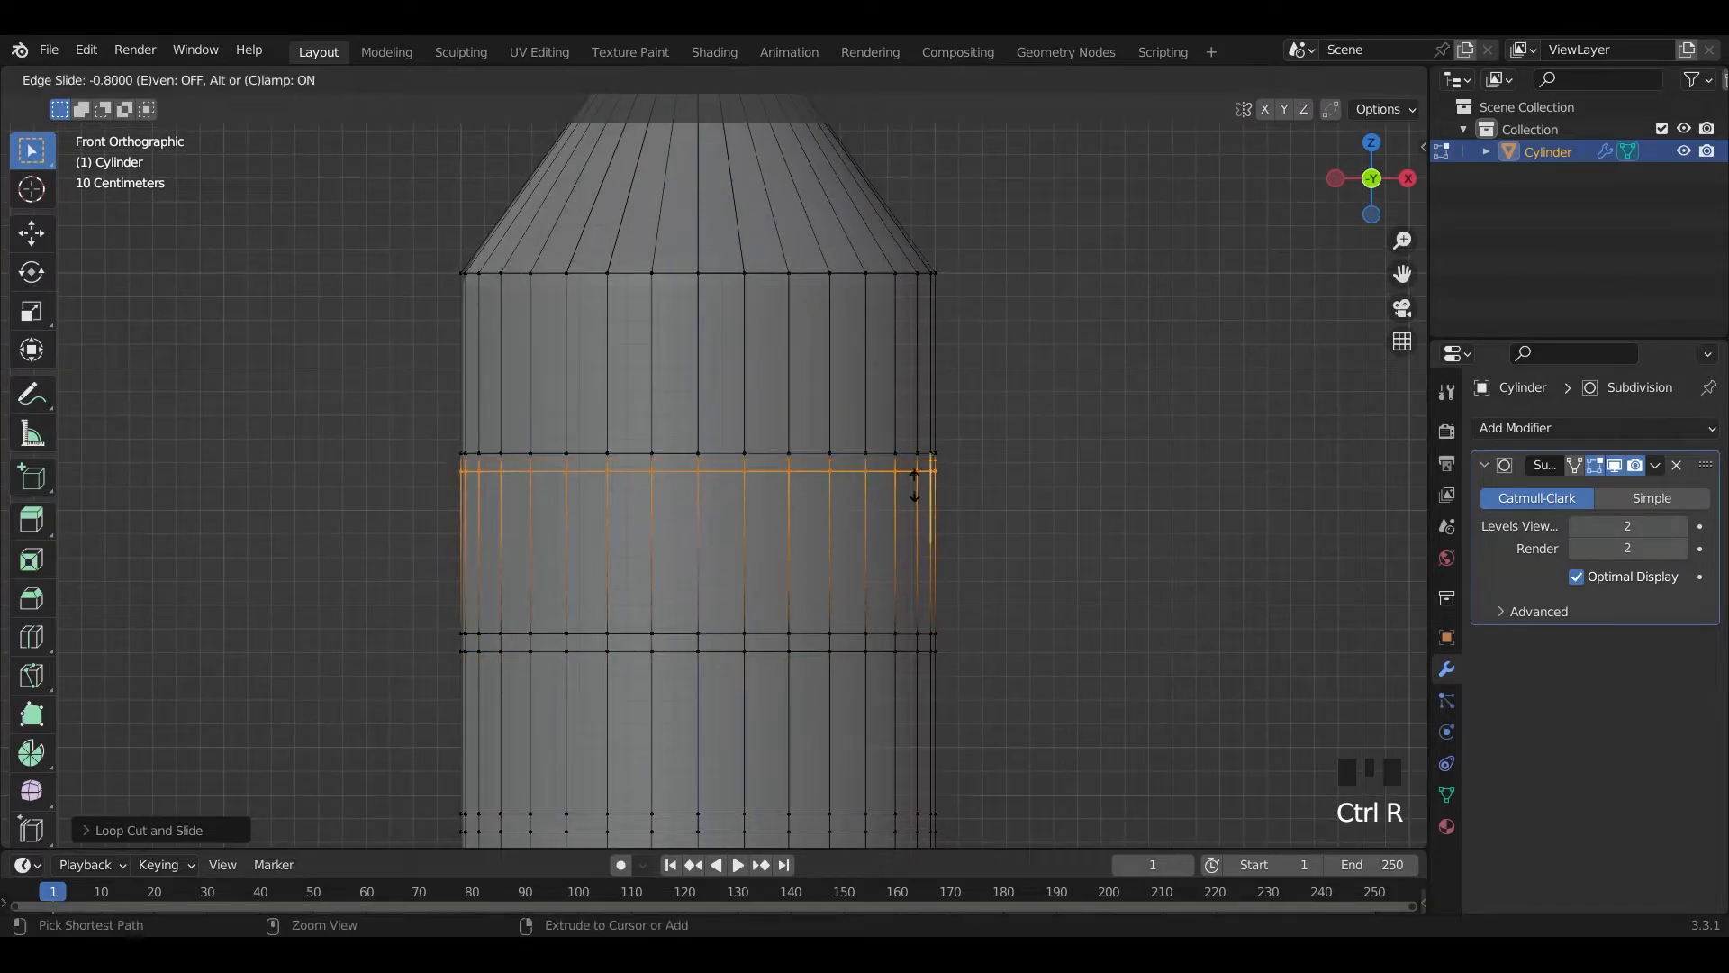
pyautogui.keyDown('ctrl'); pyautogui.click(915, 489); pyautogui.keyUp('ctrl')
pyautogui.keyDown('shift'); pyautogui.moveTo(892, 397); pyautogui.dragTo(895, 531, button='middle'); pyautogui.keyUp('shift')
pyautogui.hotkey('ctrl', 'r')
pyautogui.click(887, 511)
pyautogui.click(880, 436)
# - Switch to face selection and select the five narrow face bands between the paired loops on the body
pyautogui.scroll(-6, 864, 552)
pyautogui.scroll(9, 869, 585)
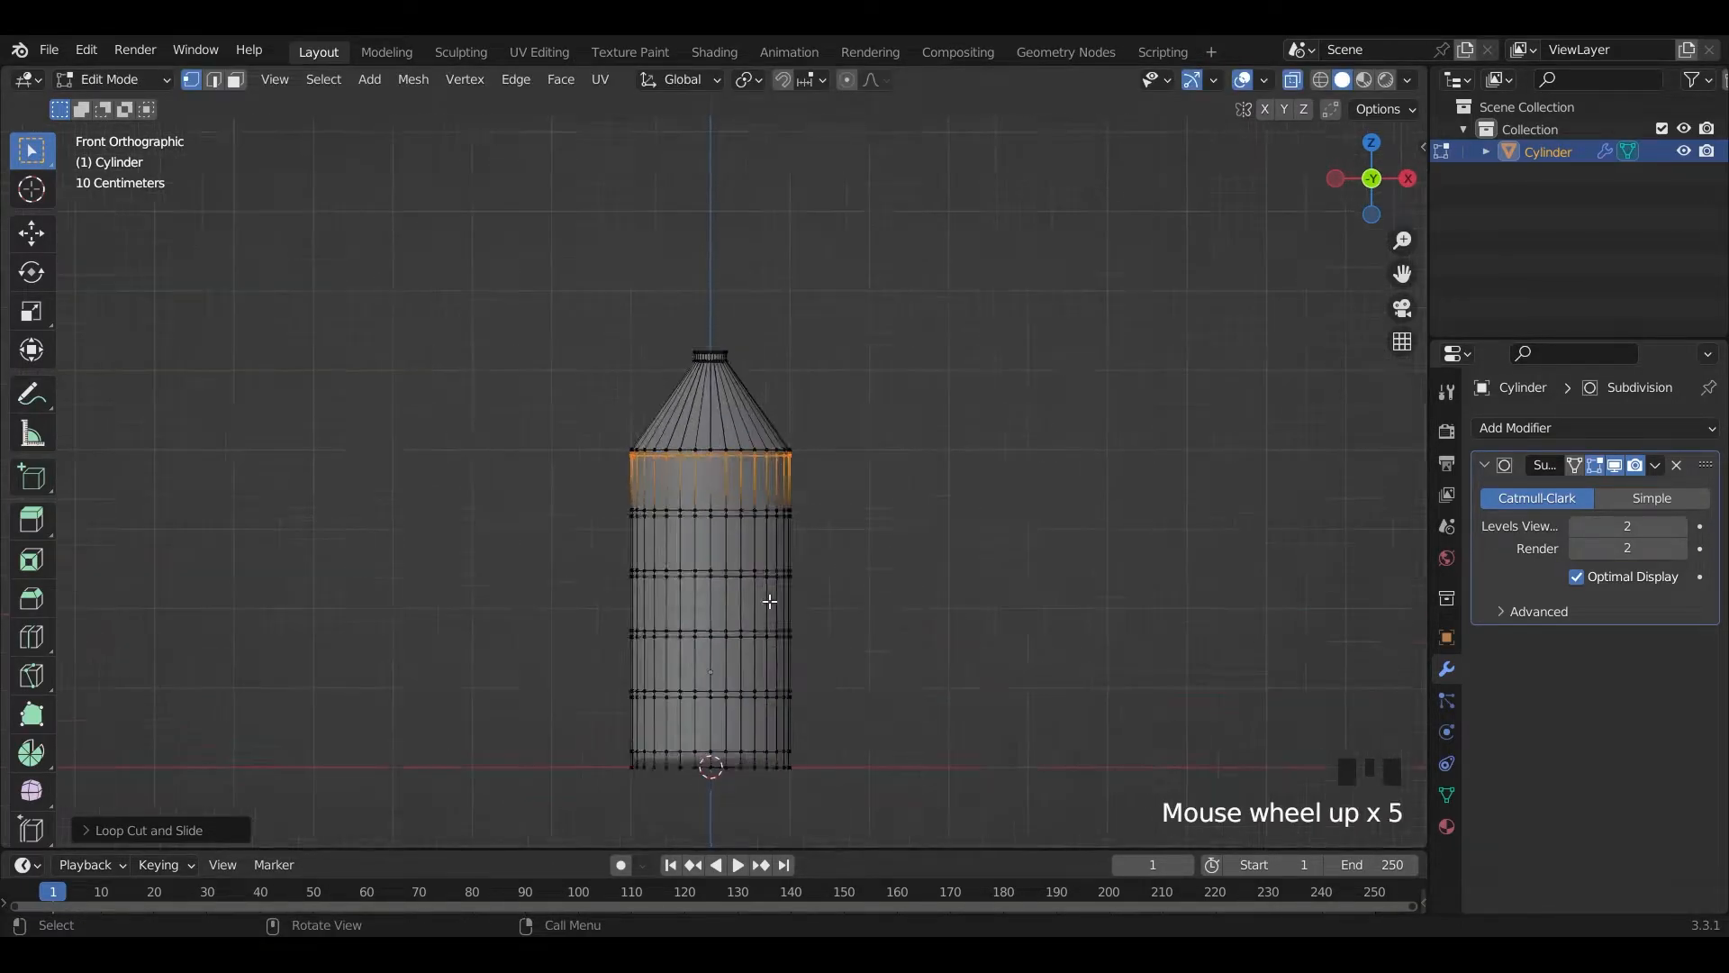
pyautogui.scroll(-6, 869, 653)
pyautogui.scroll(5, 869, 653)
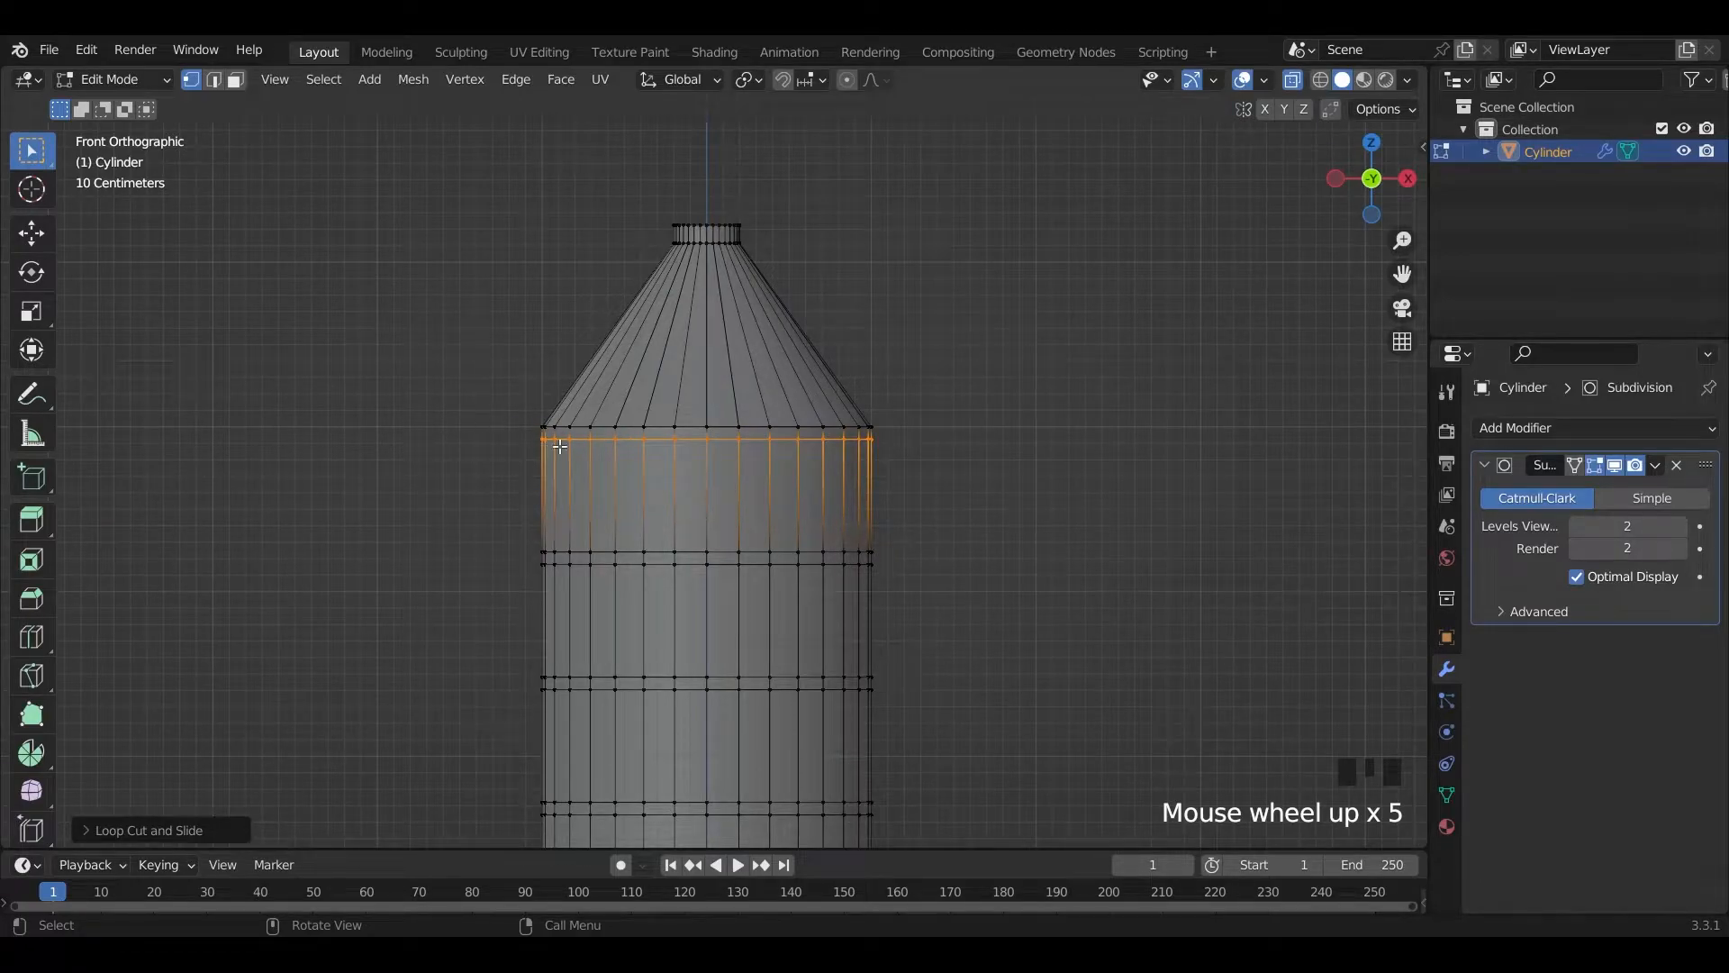
pyautogui.scroll(-5, 807, 586)
pyautogui.scroll(2, 811, 598)
pyautogui.keyDown('shift'); pyautogui.moveTo(810, 598); pyautogui.dragTo(660, 350, button='middle'); pyautogui.keyUp('shift')
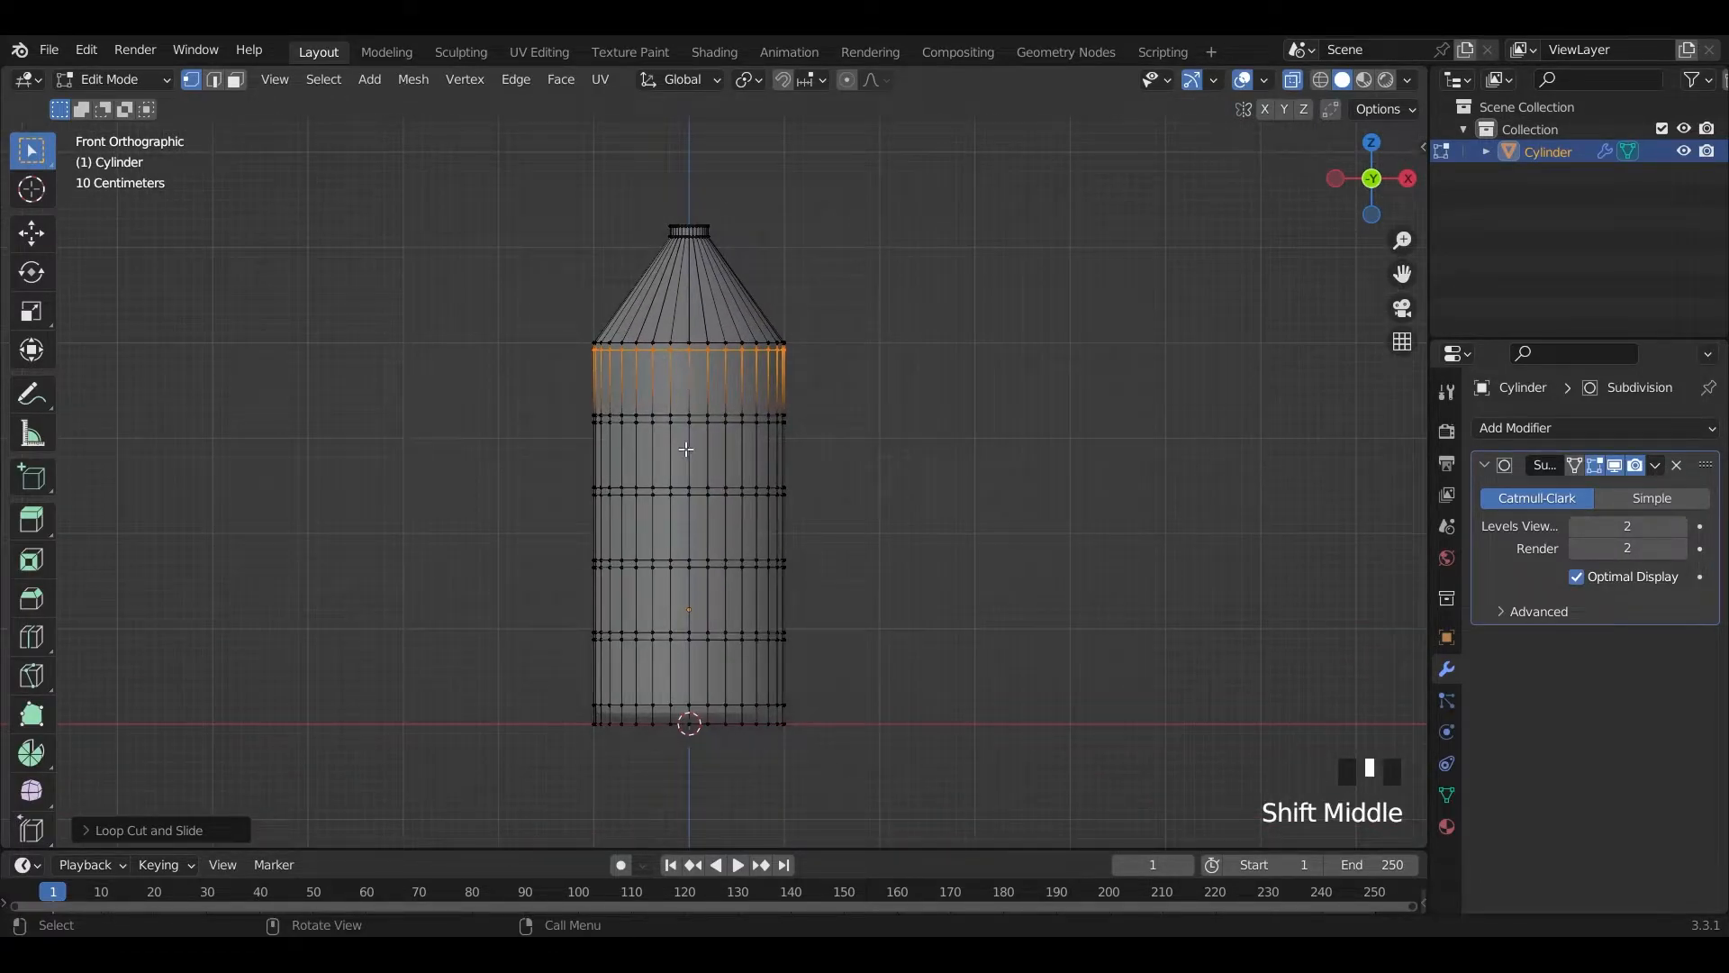
pyautogui.click(235, 79)
pyautogui.scroll(3, 654, 332)
pyautogui.moveTo(416, 227); pyautogui.dragTo(837, 273)
pyautogui.keyDown('shift'); pyautogui.moveTo(433, 346); pyautogui.dragTo(1086, 424); pyautogui.keyUp('shift')
pyautogui.keyDown('shift'); pyautogui.moveTo(435, 478); pyautogui.dragTo(835, 517); pyautogui.keyUp('shift')
pyautogui.keyDown('shift'); pyautogui.moveTo(743, 651); pyautogui.dragTo(743, 470, button='middle'); pyautogui.keyUp('shift')
pyautogui.keyDown('shift'); pyautogui.moveTo(383, 408); pyautogui.dragTo(1036, 487); pyautogui.keyUp('shift')
pyautogui.keyDown('shift'); pyautogui.moveTo(432, 564); pyautogui.dragTo(862, 604); pyautogui.keyUp('shift')
# - Extrude the five selected face bands in place with a 0 m offset
pyautogui.scroll(-8, 619, 619)
pyautogui.scroll(9, 606, 605)
pyautogui.keyDown('shift'); pyautogui.moveTo(599, 437); pyautogui.dragTo(628, 568, button='middle'); pyautogui.keyUp('shift')
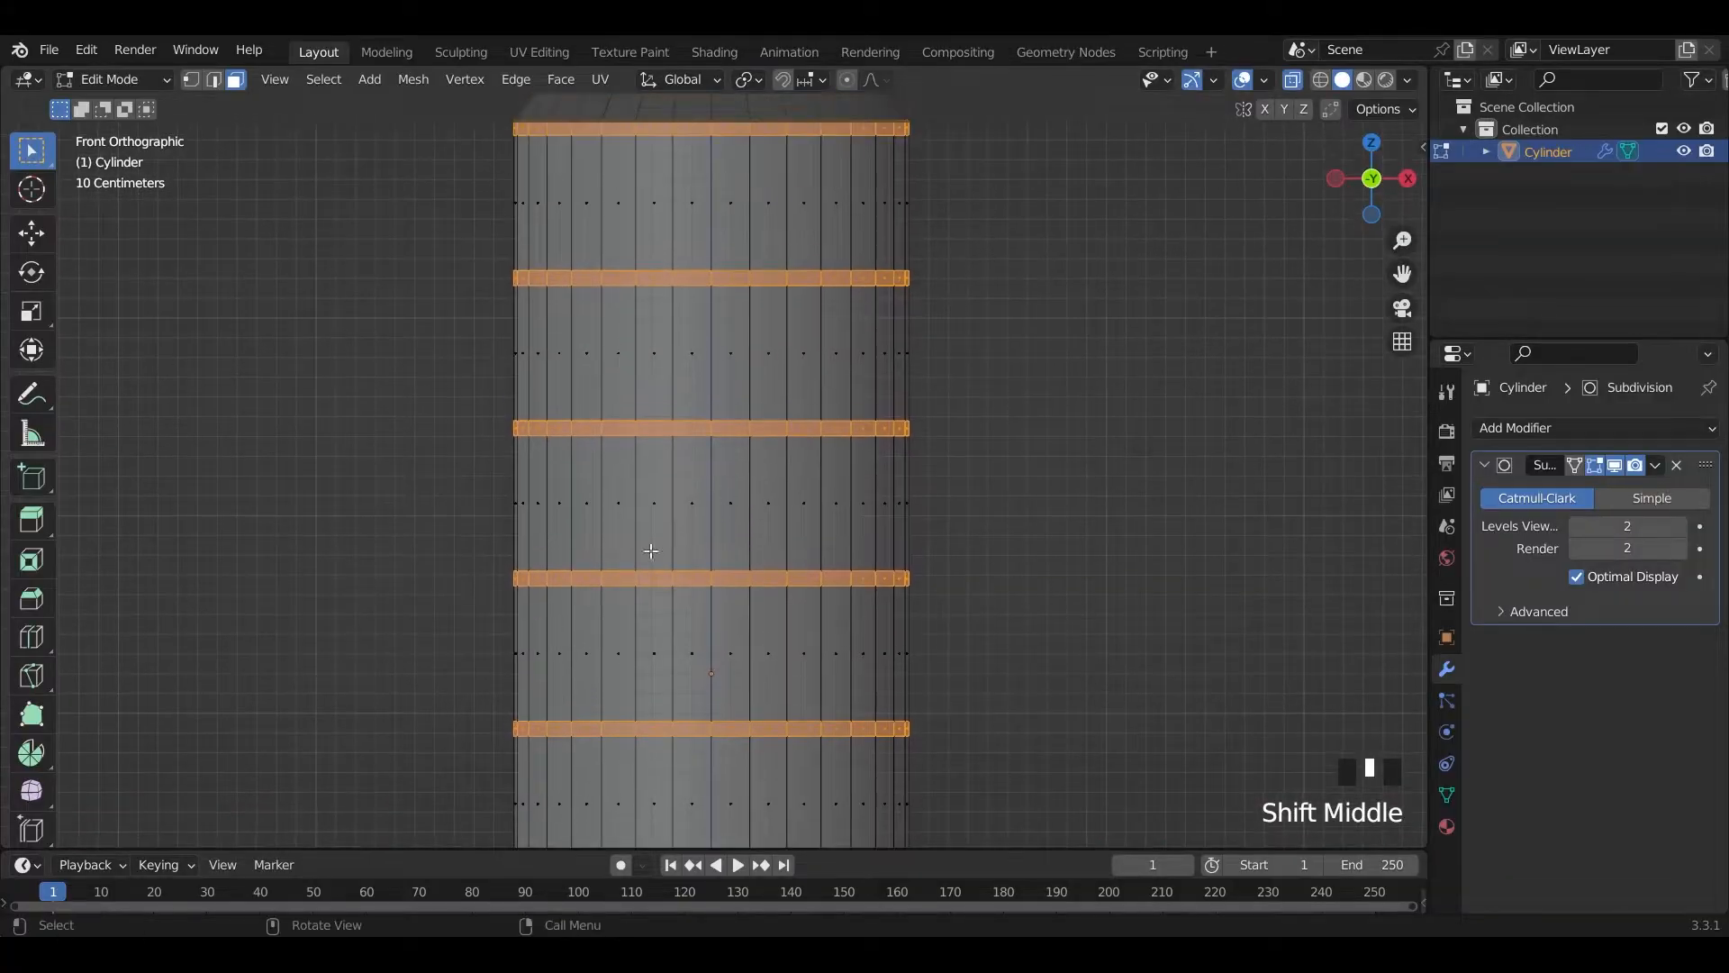
pyautogui.press('e')
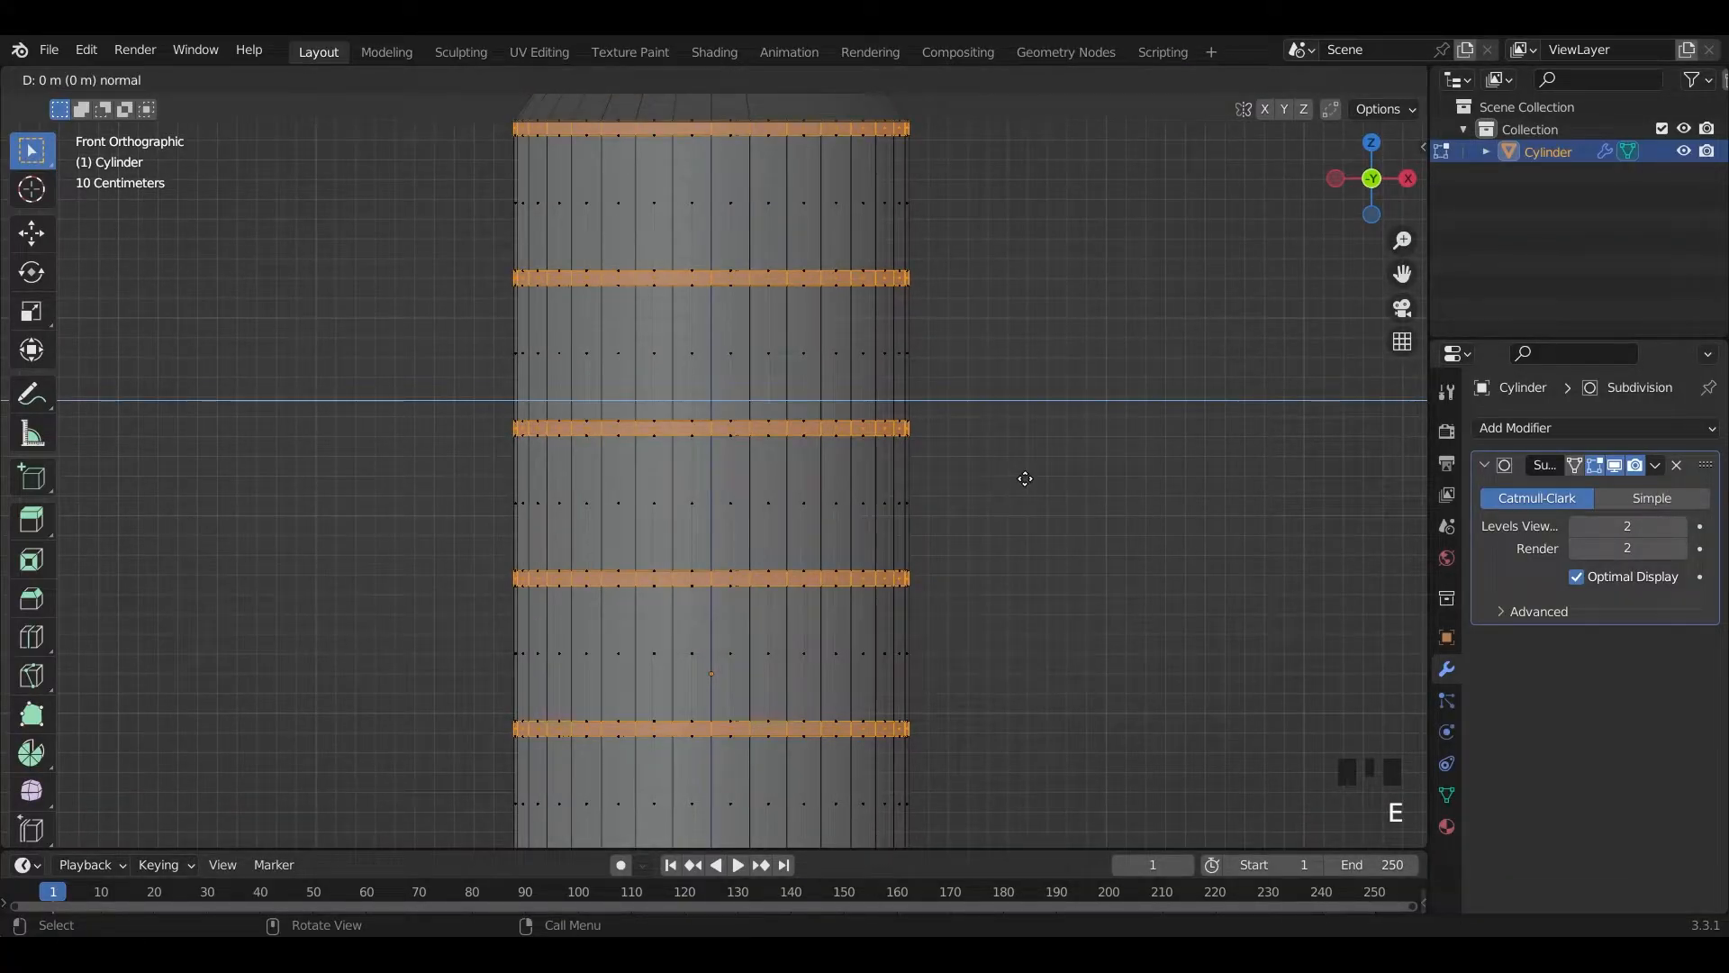
pyautogui.rightClick(1025, 479)
# - Set the pivot point to Individual Origins and scale the five bands to about 0.96 to form inset grooves
pyautogui.scroll(3, 1019, 483)
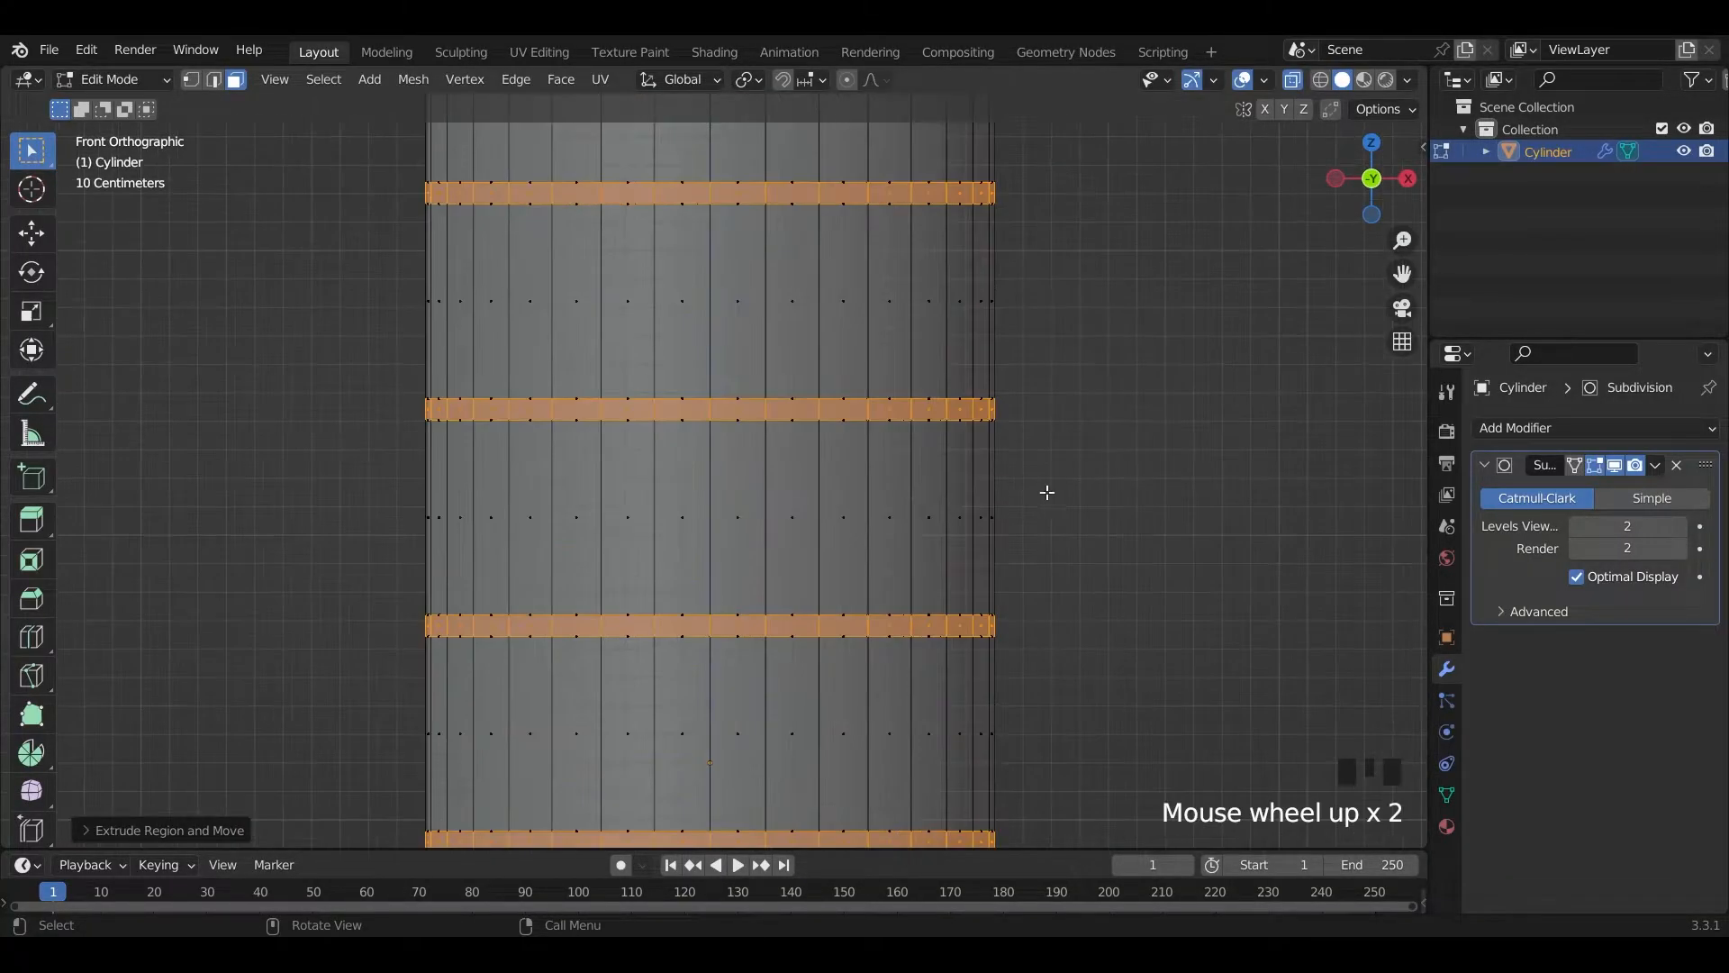
pyautogui.click(751, 80)
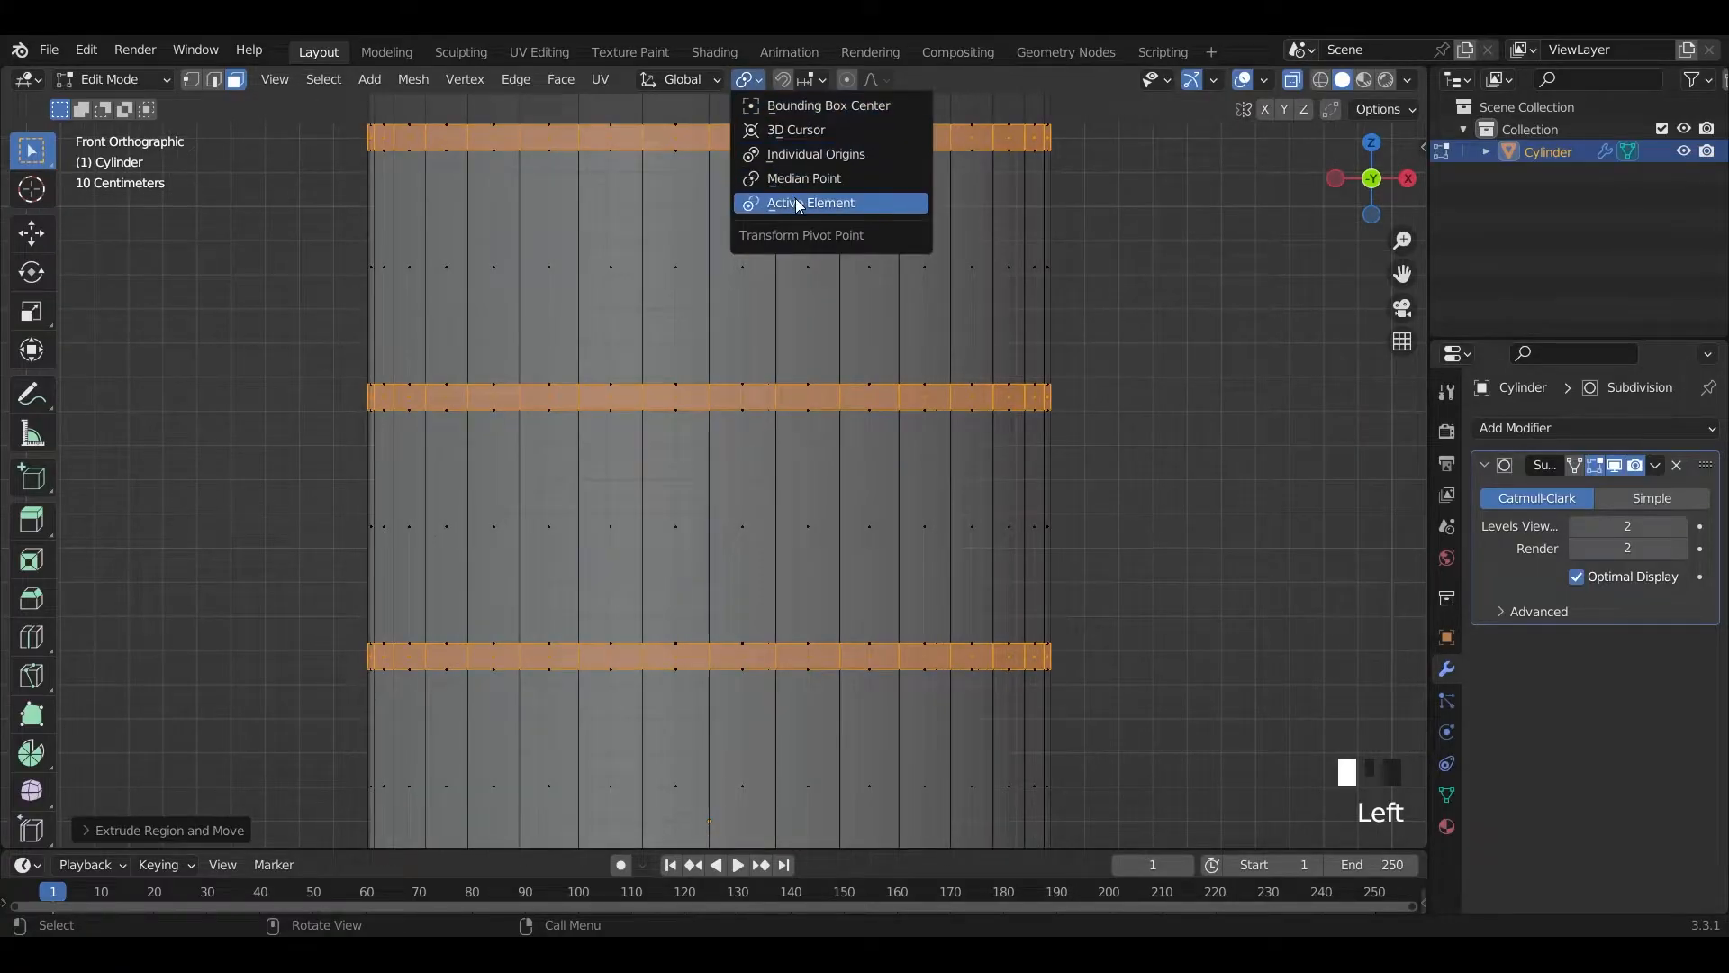
pyautogui.click(818, 153)
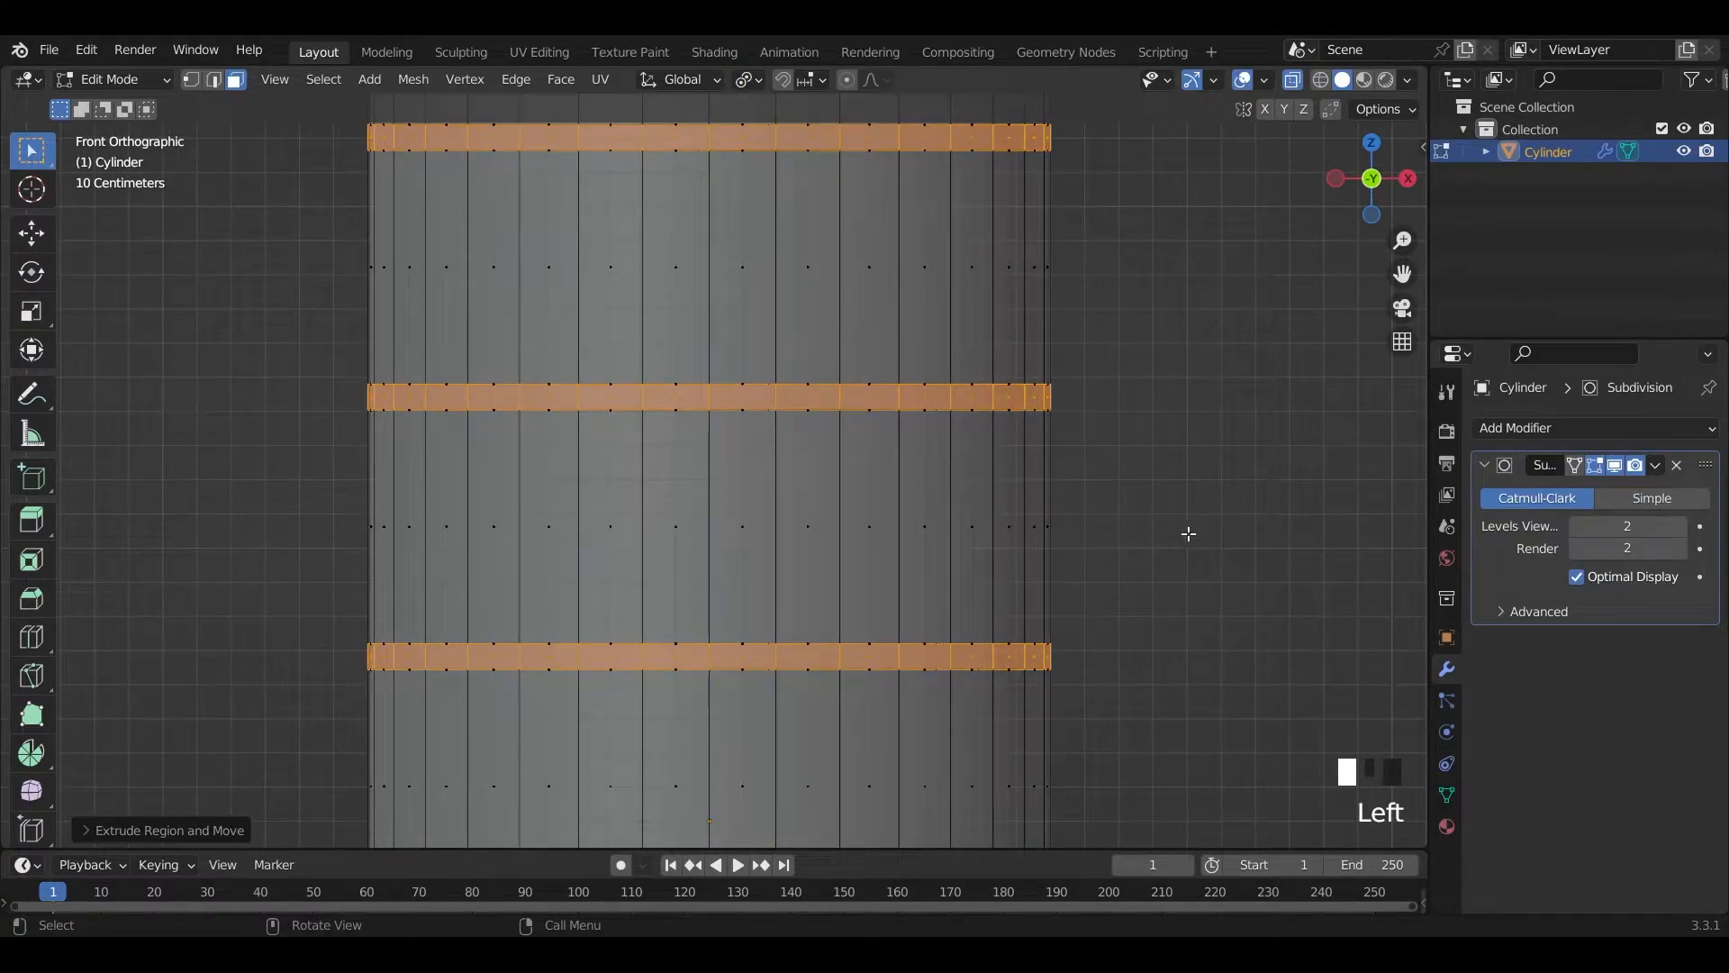
pyautogui.press('s')
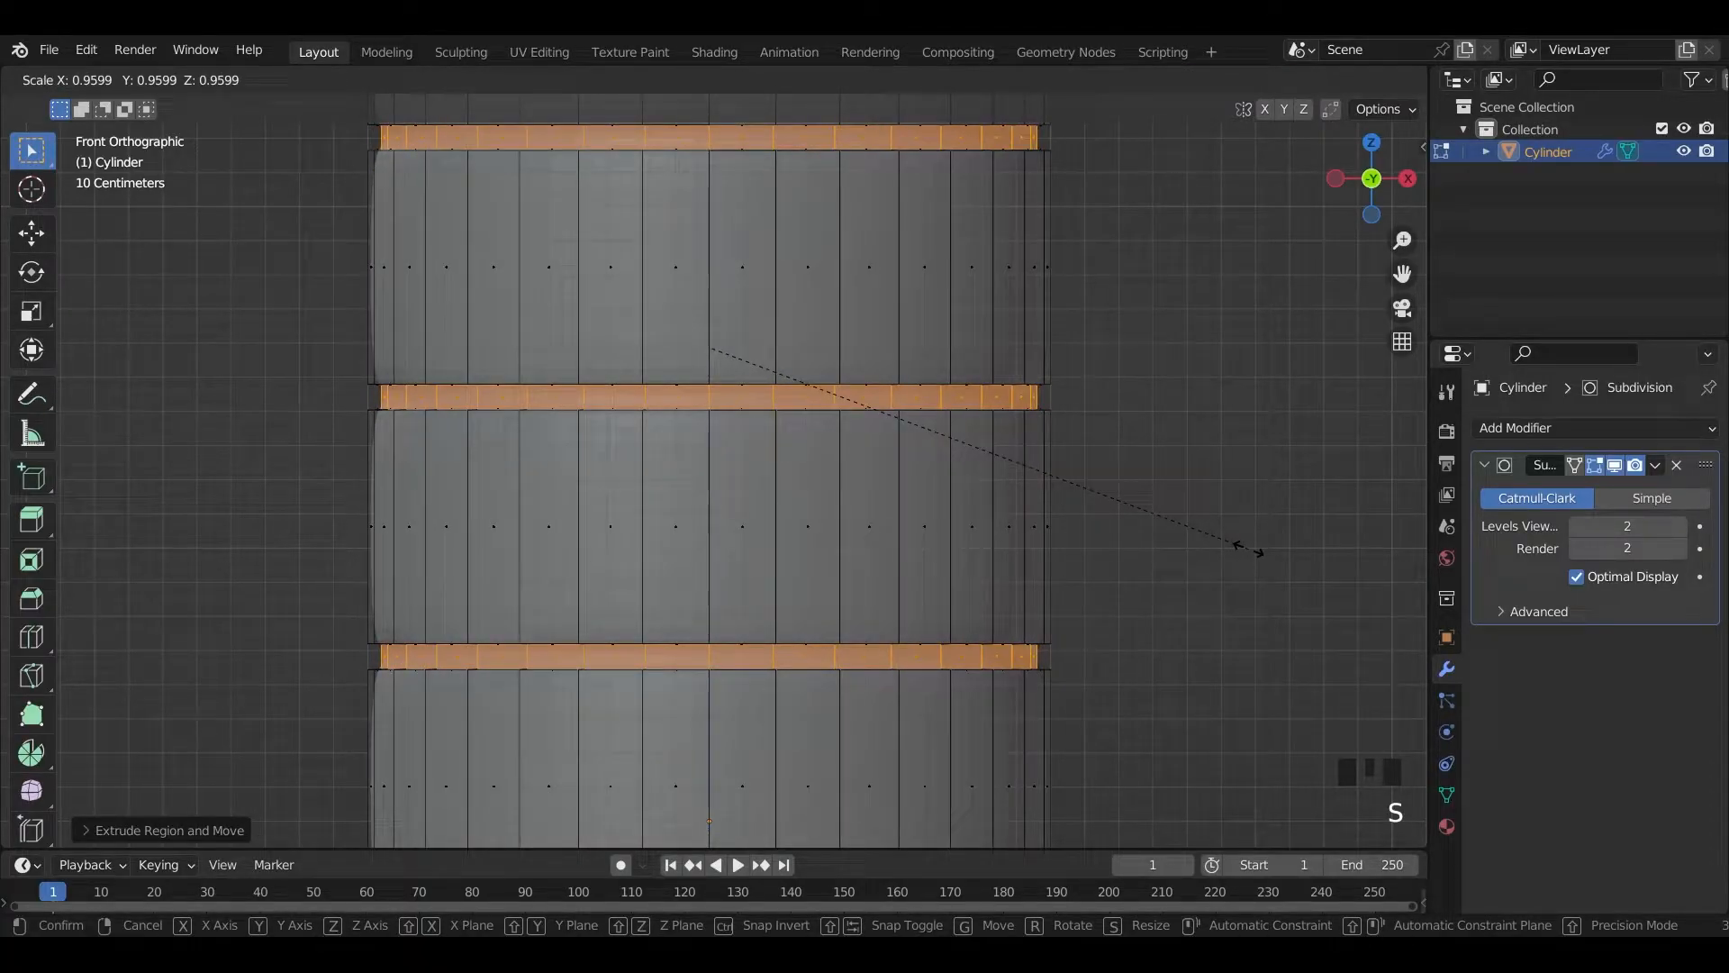
pyautogui.click(1248, 549)
pyautogui.scroll(5, 309, 425)
pyautogui.keyDown('shift'); pyautogui.moveTo(309, 425); pyautogui.dragTo(669, 407, button='middle'); pyautogui.keyUp('shift')
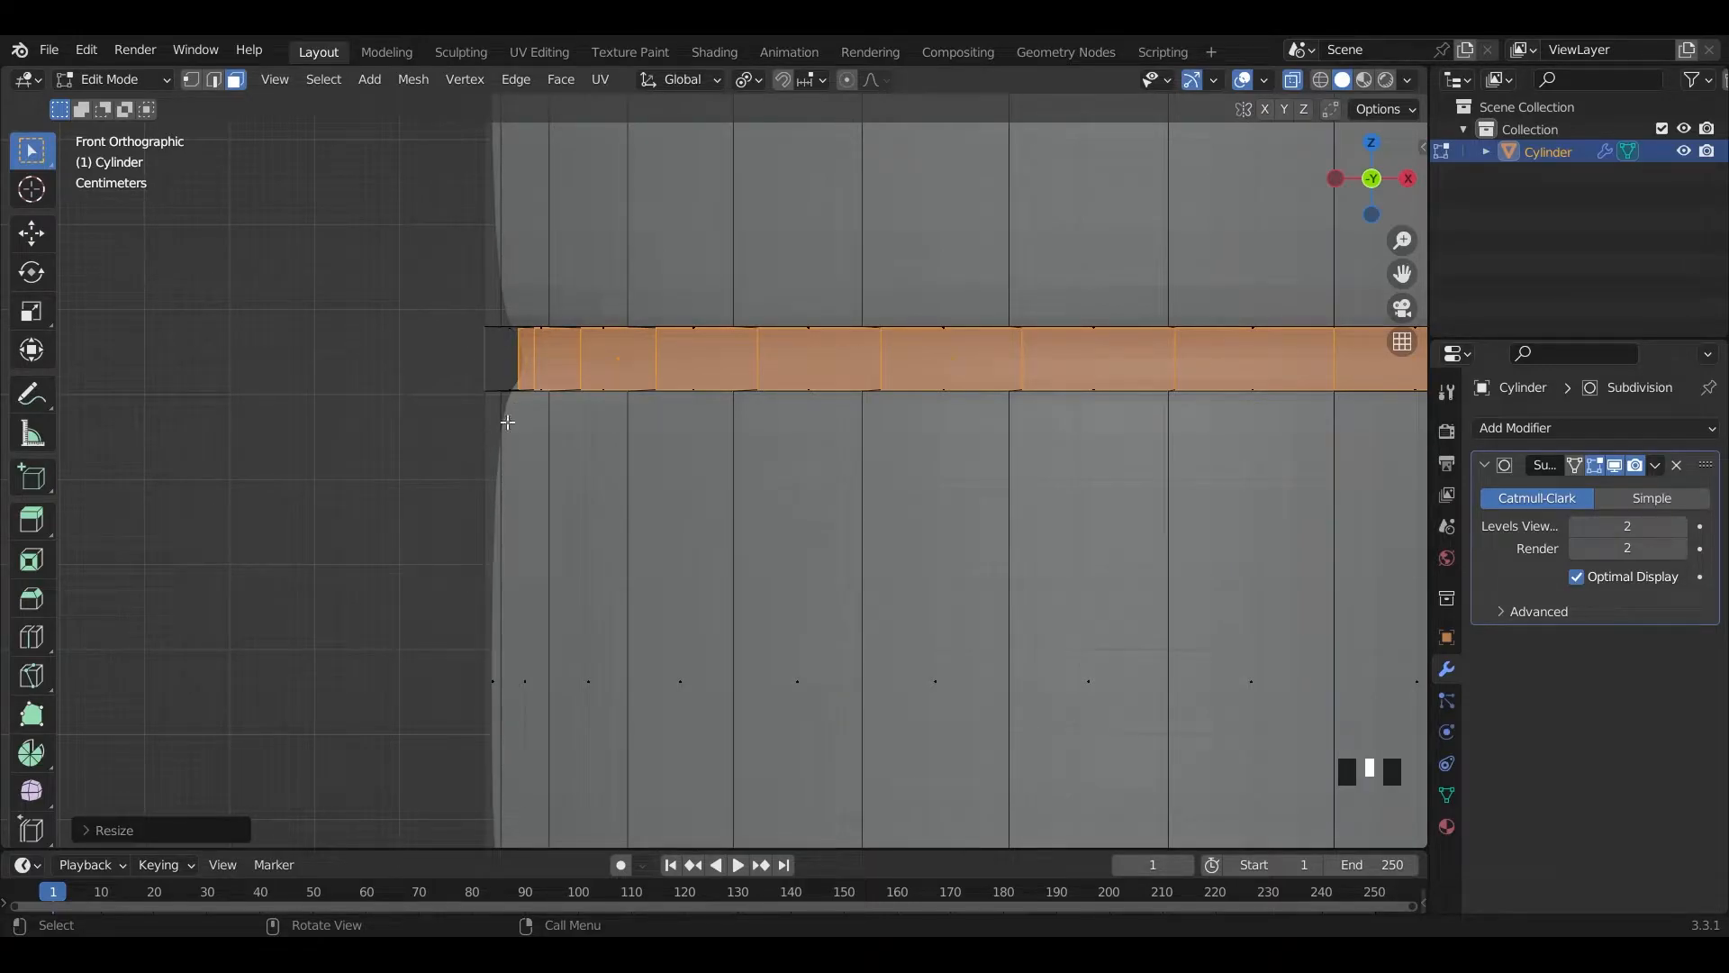
pyautogui.scroll(-9, 541, 550)
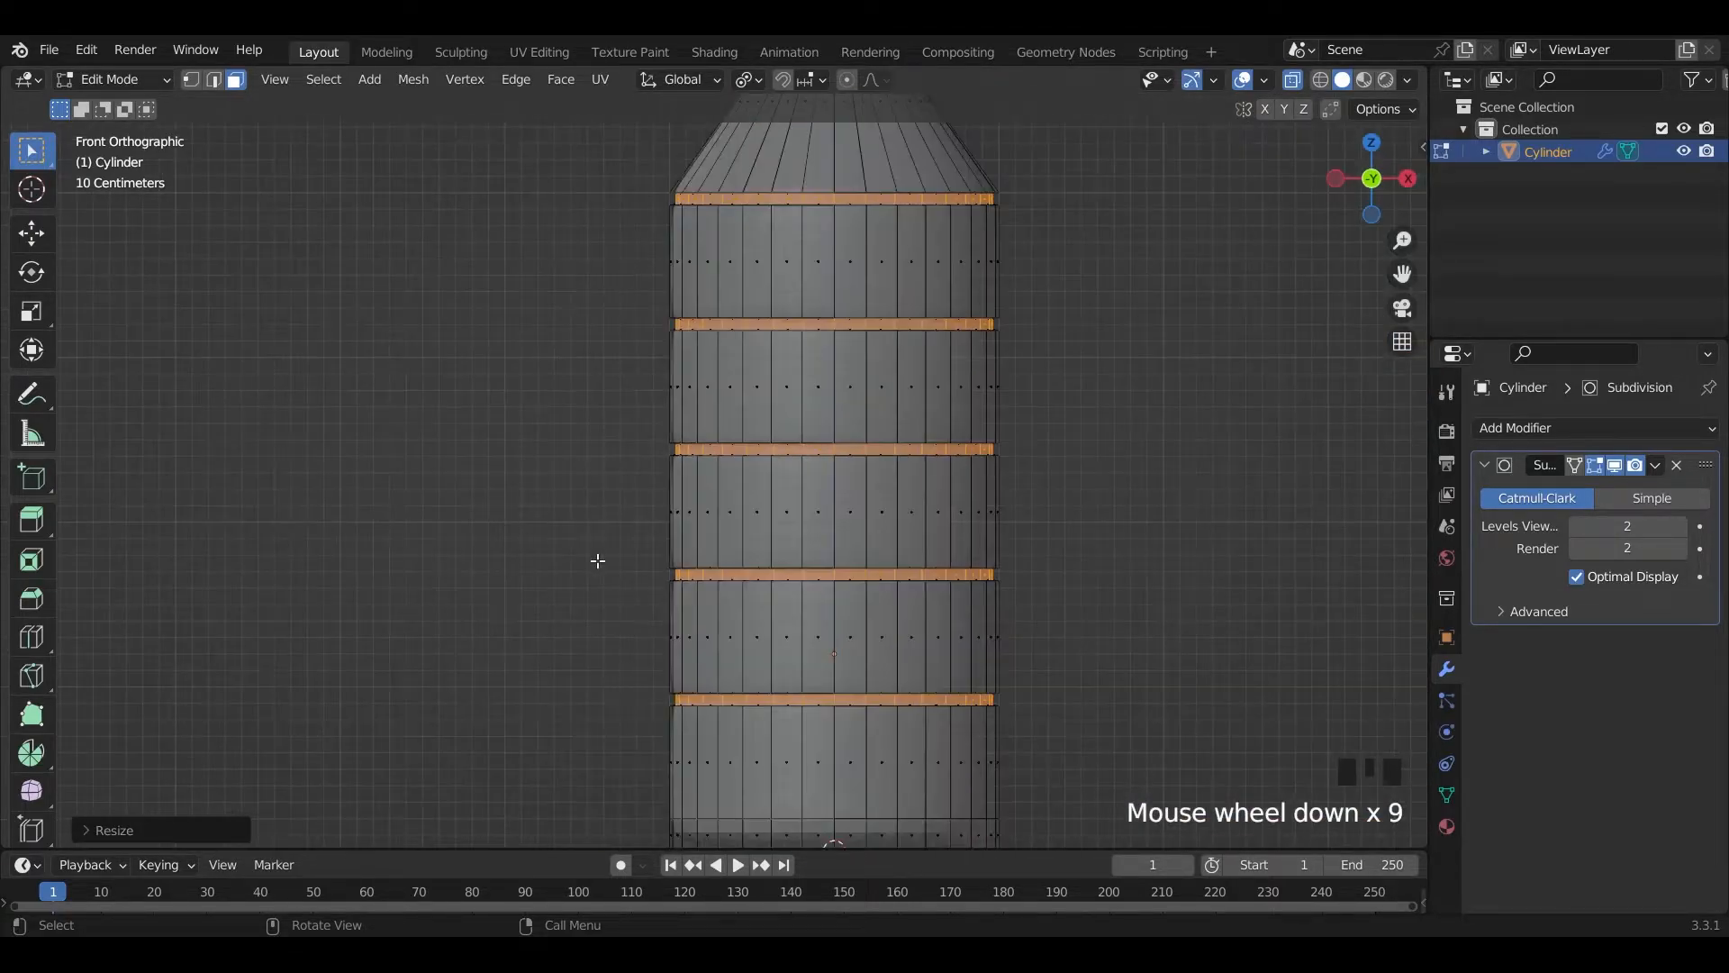
# - Turn off X-ray and select the face that closes the underside of the bottle
pyautogui.keyDown('shift'); pyautogui.moveTo(910, 694); pyautogui.dragTo(892, 598, button='middle'); pyautogui.keyUp('shift')
pyautogui.click(816, 582)
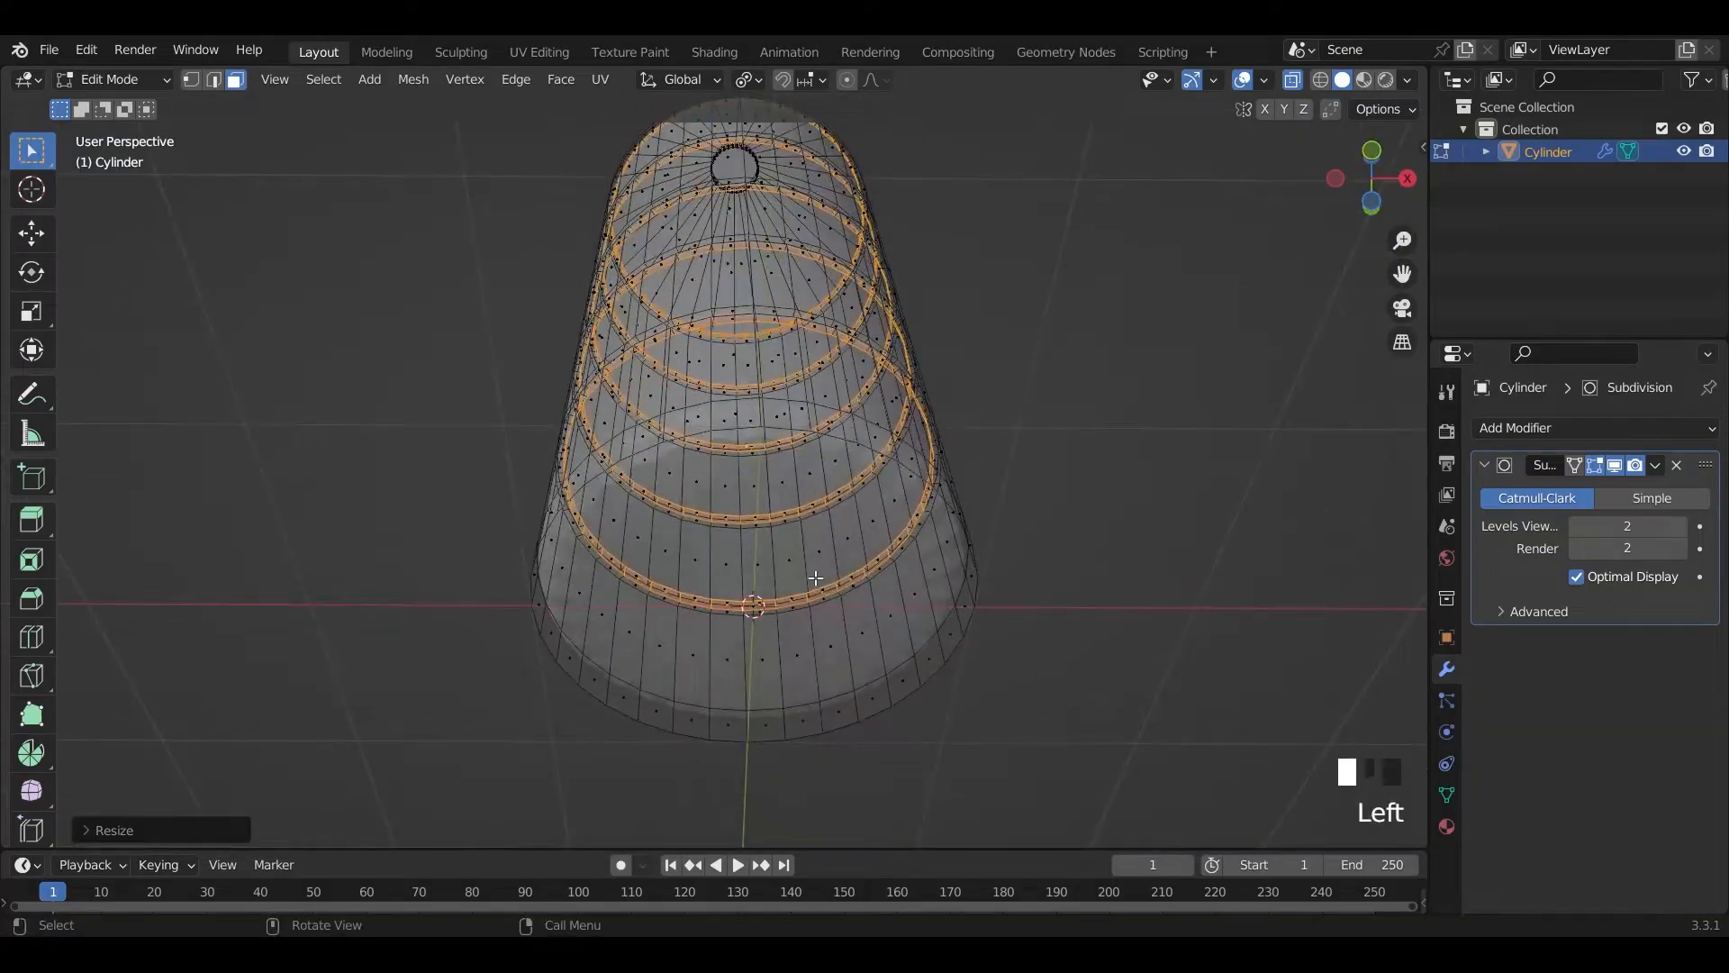
pyautogui.scroll(-3, 833, 622)
pyautogui.moveTo(848, 677); pyautogui.dragTo(877, 695, button='middle')
pyautogui.press('3')
pyautogui.click(764, 590)
pyautogui.moveTo(764, 590); pyautogui.dragTo(873, 619, button='middle')
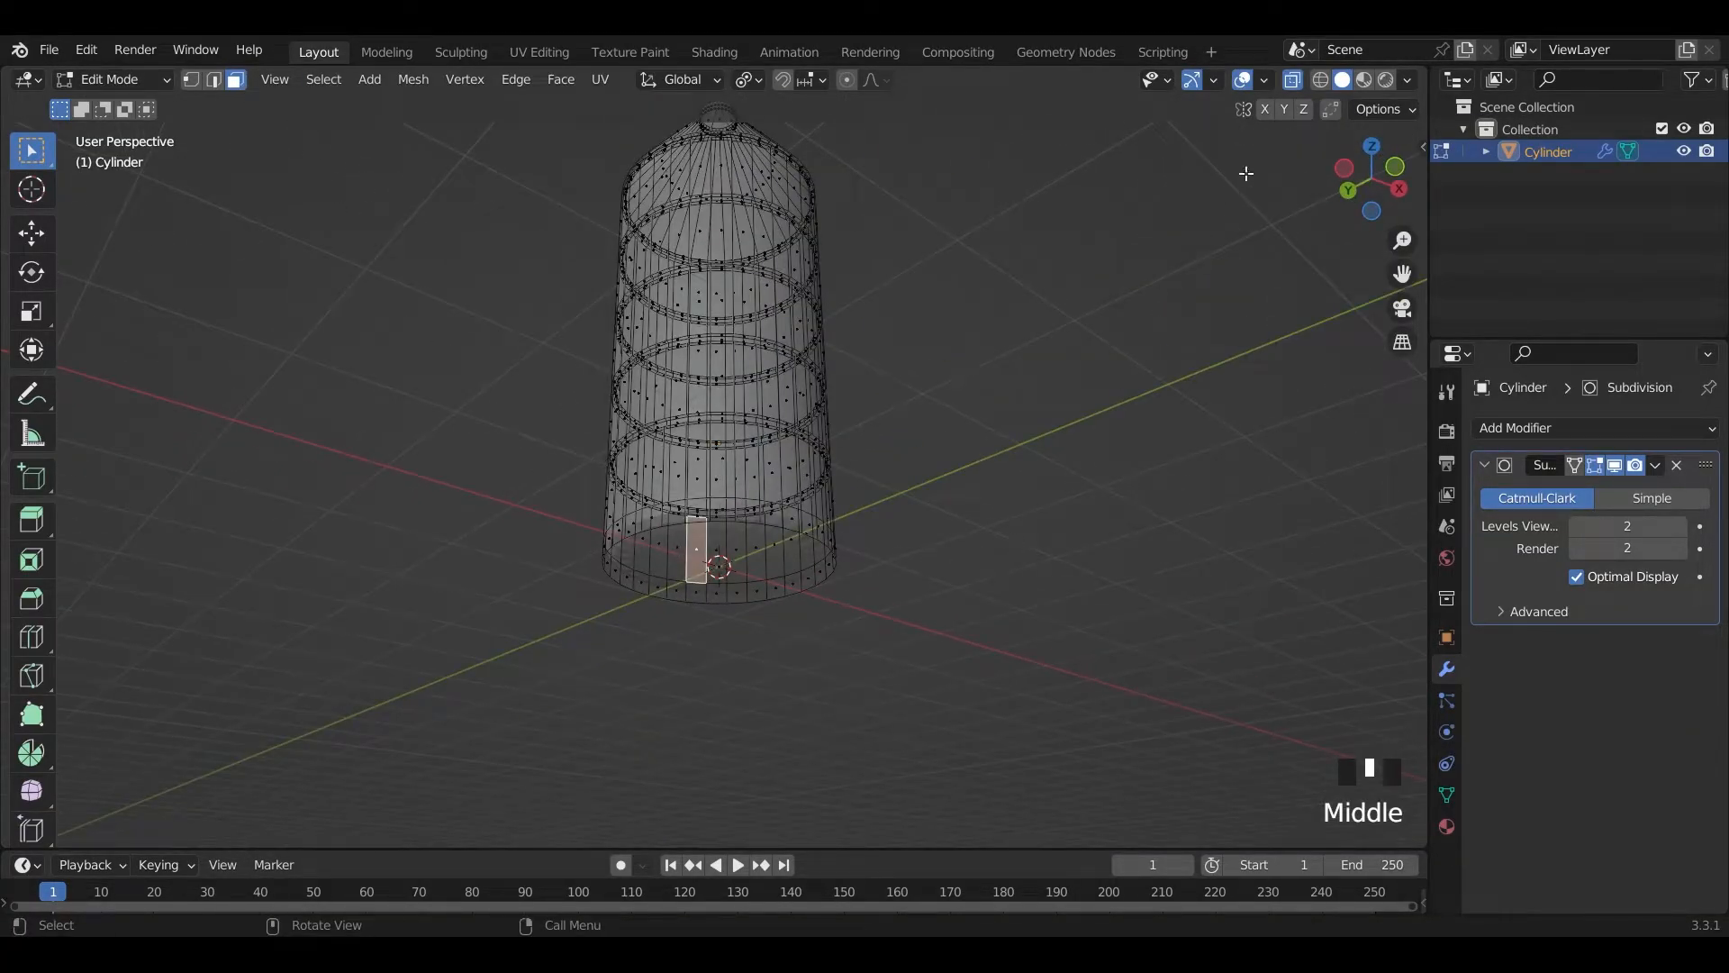
pyautogui.click(1292, 80)
pyautogui.scroll(4, 1100, 397)
pyautogui.click(696, 509)
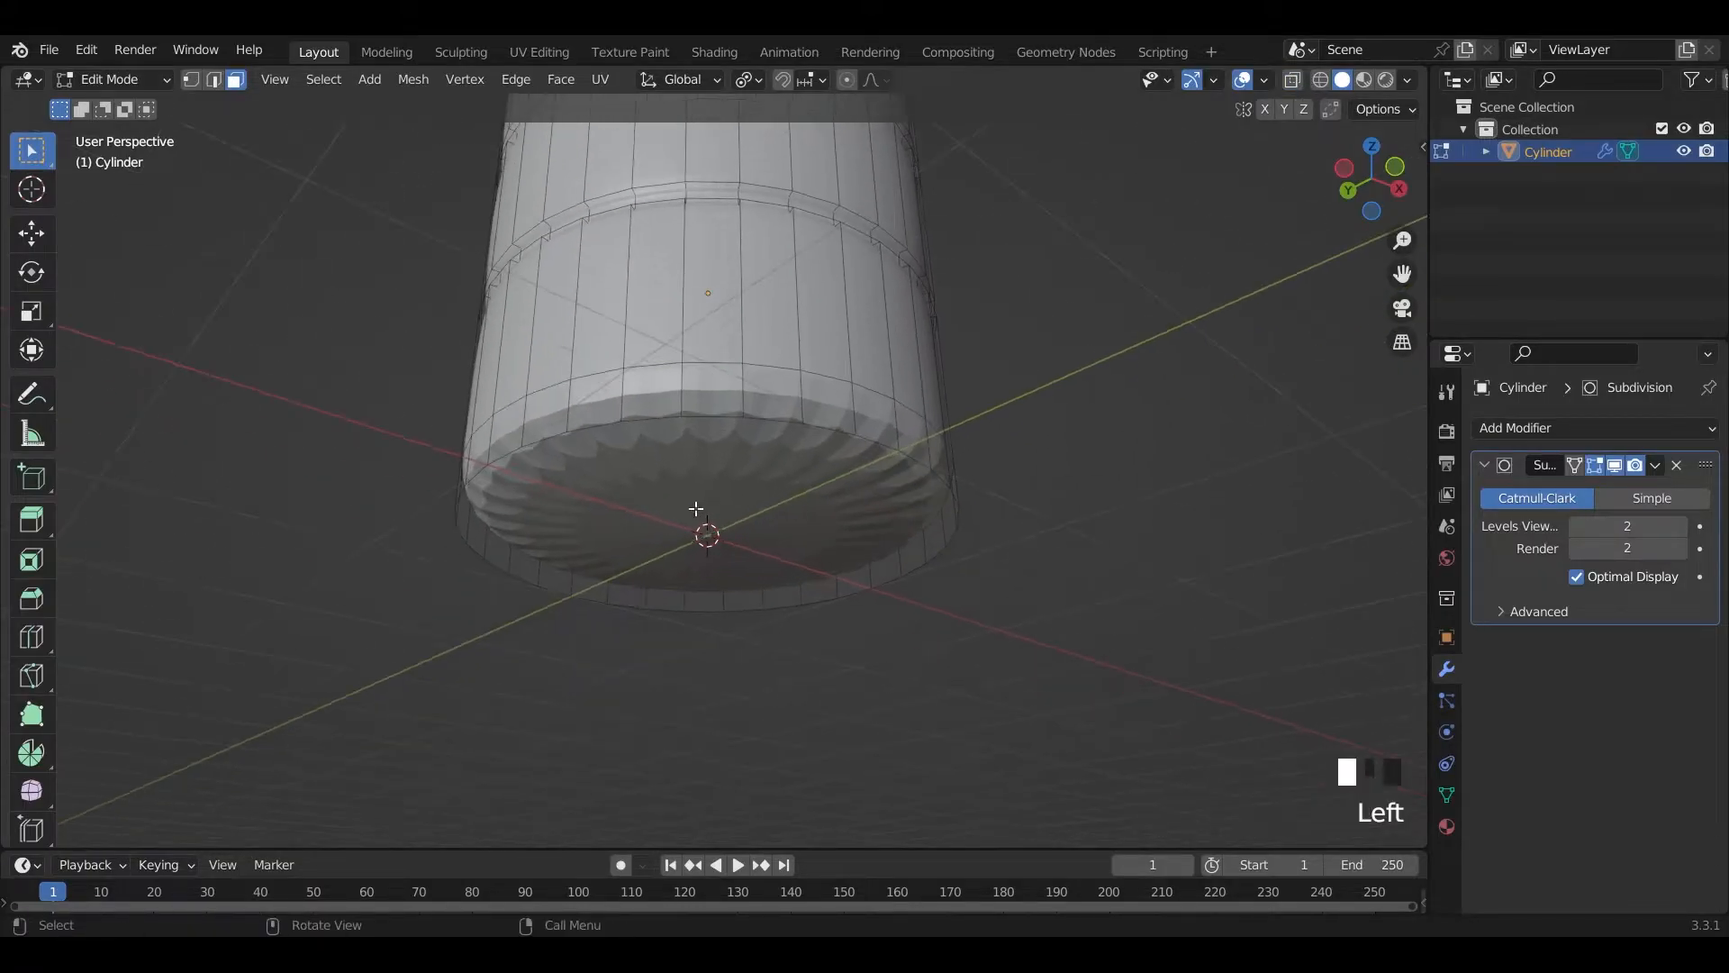
pyautogui.scroll(2, 1017, 601)
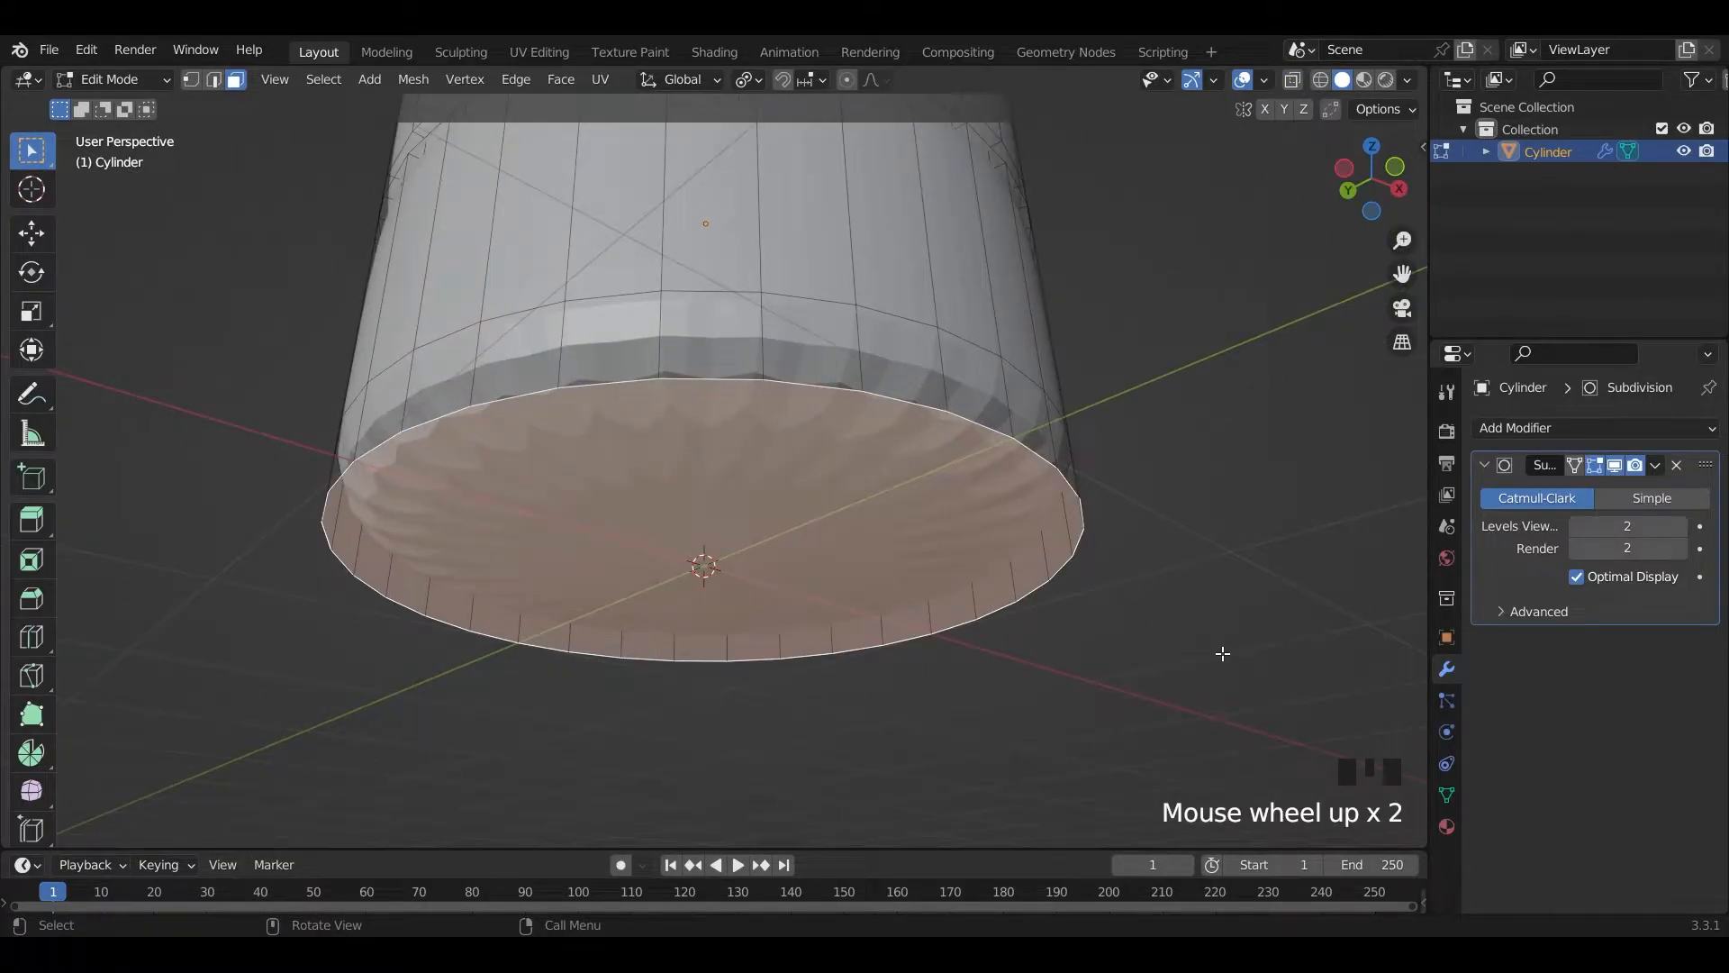
# - Inset the bottle's bottom face by about 0.56 m and extrude the inner face about 0.18 m up into the body
pyautogui.press('i')
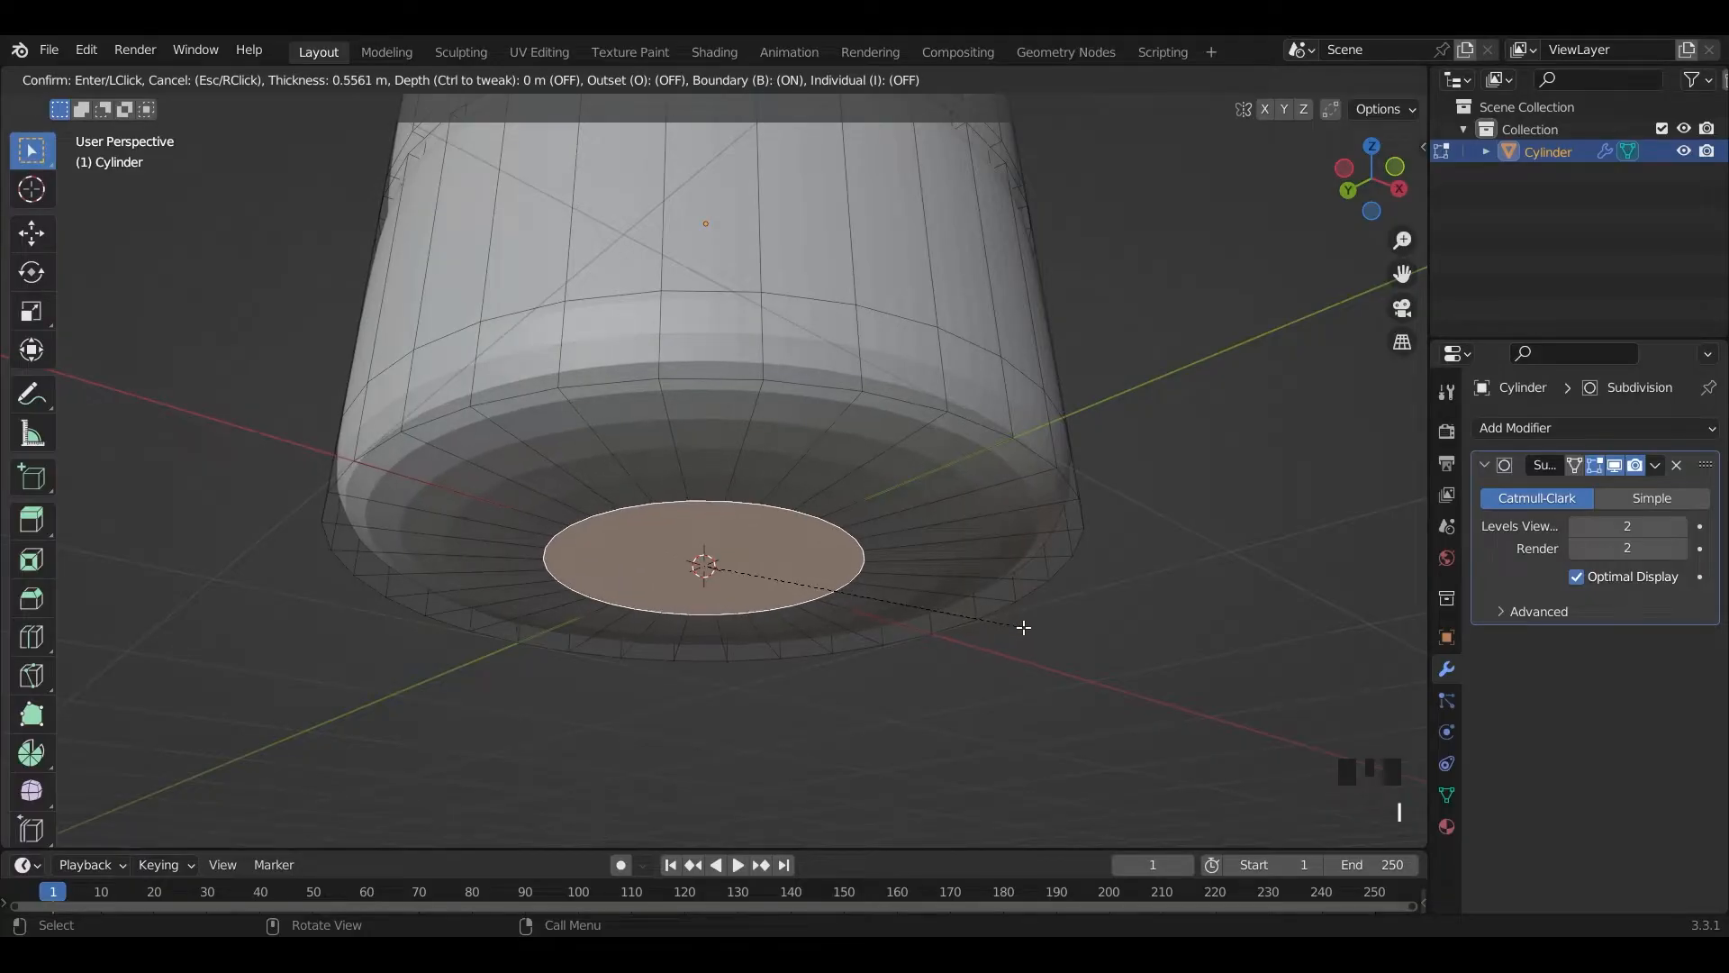
pyautogui.click(1024, 627)
pyautogui.press('e')
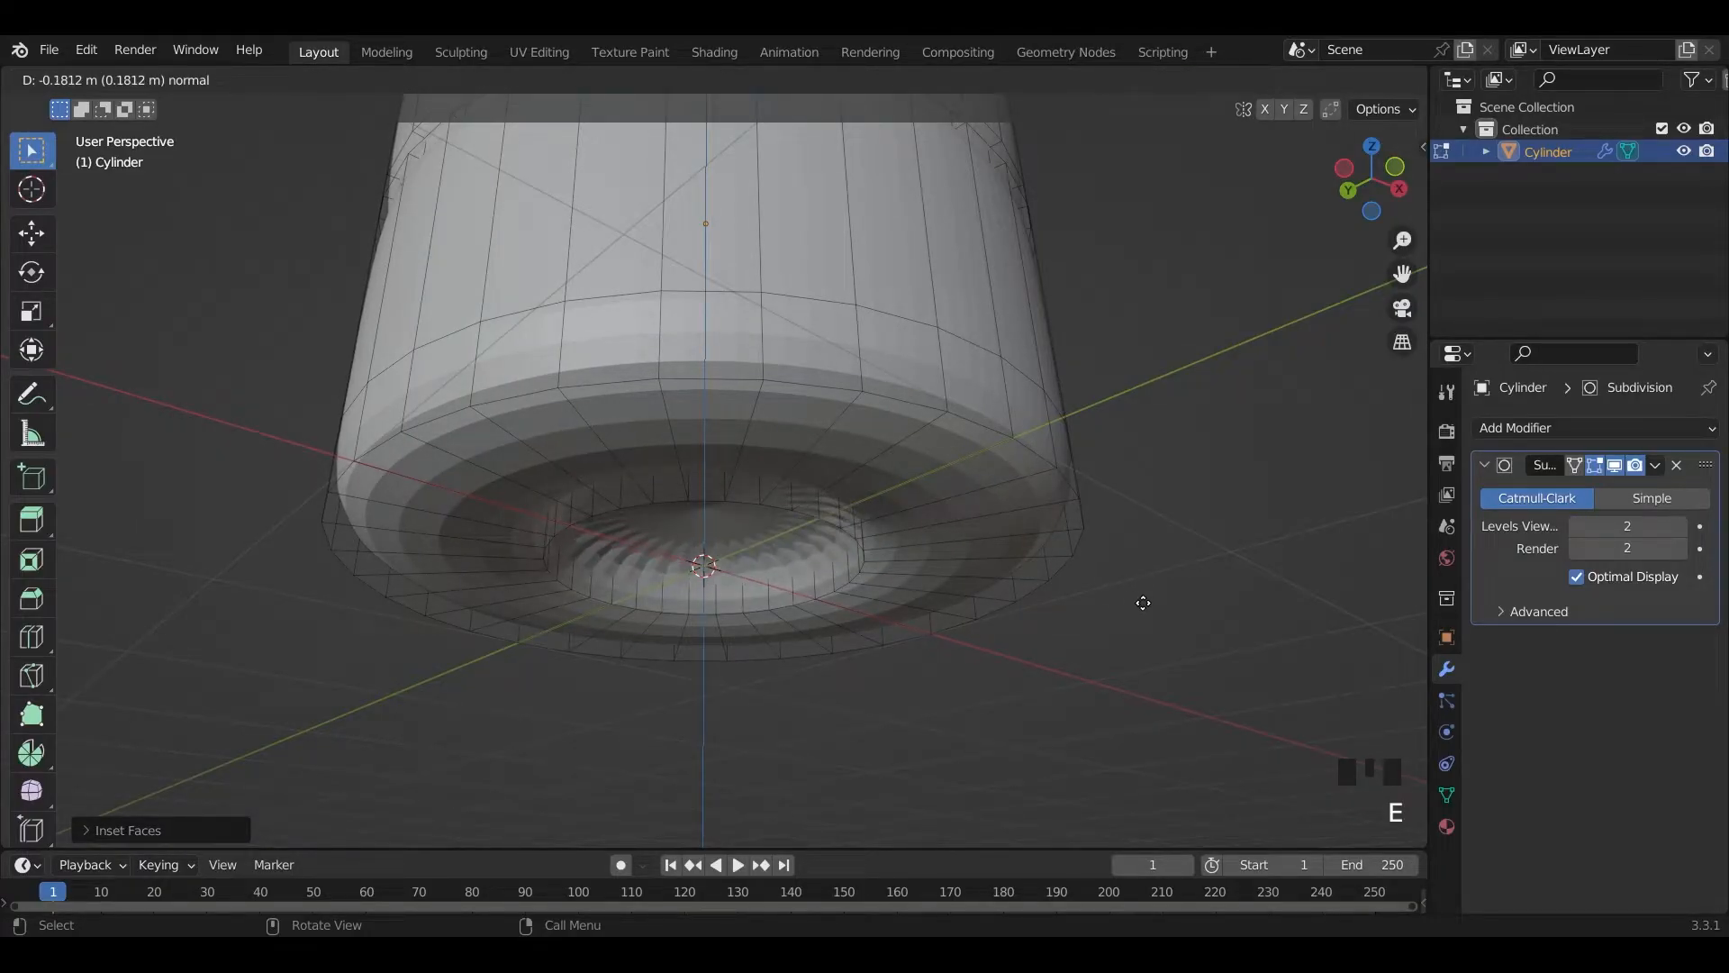
pyautogui.click(1144, 601)
pyautogui.scroll(-5, 1117, 585)
pyautogui.scroll(6, 1108, 576)
pyautogui.scroll(-8, 811, 405)
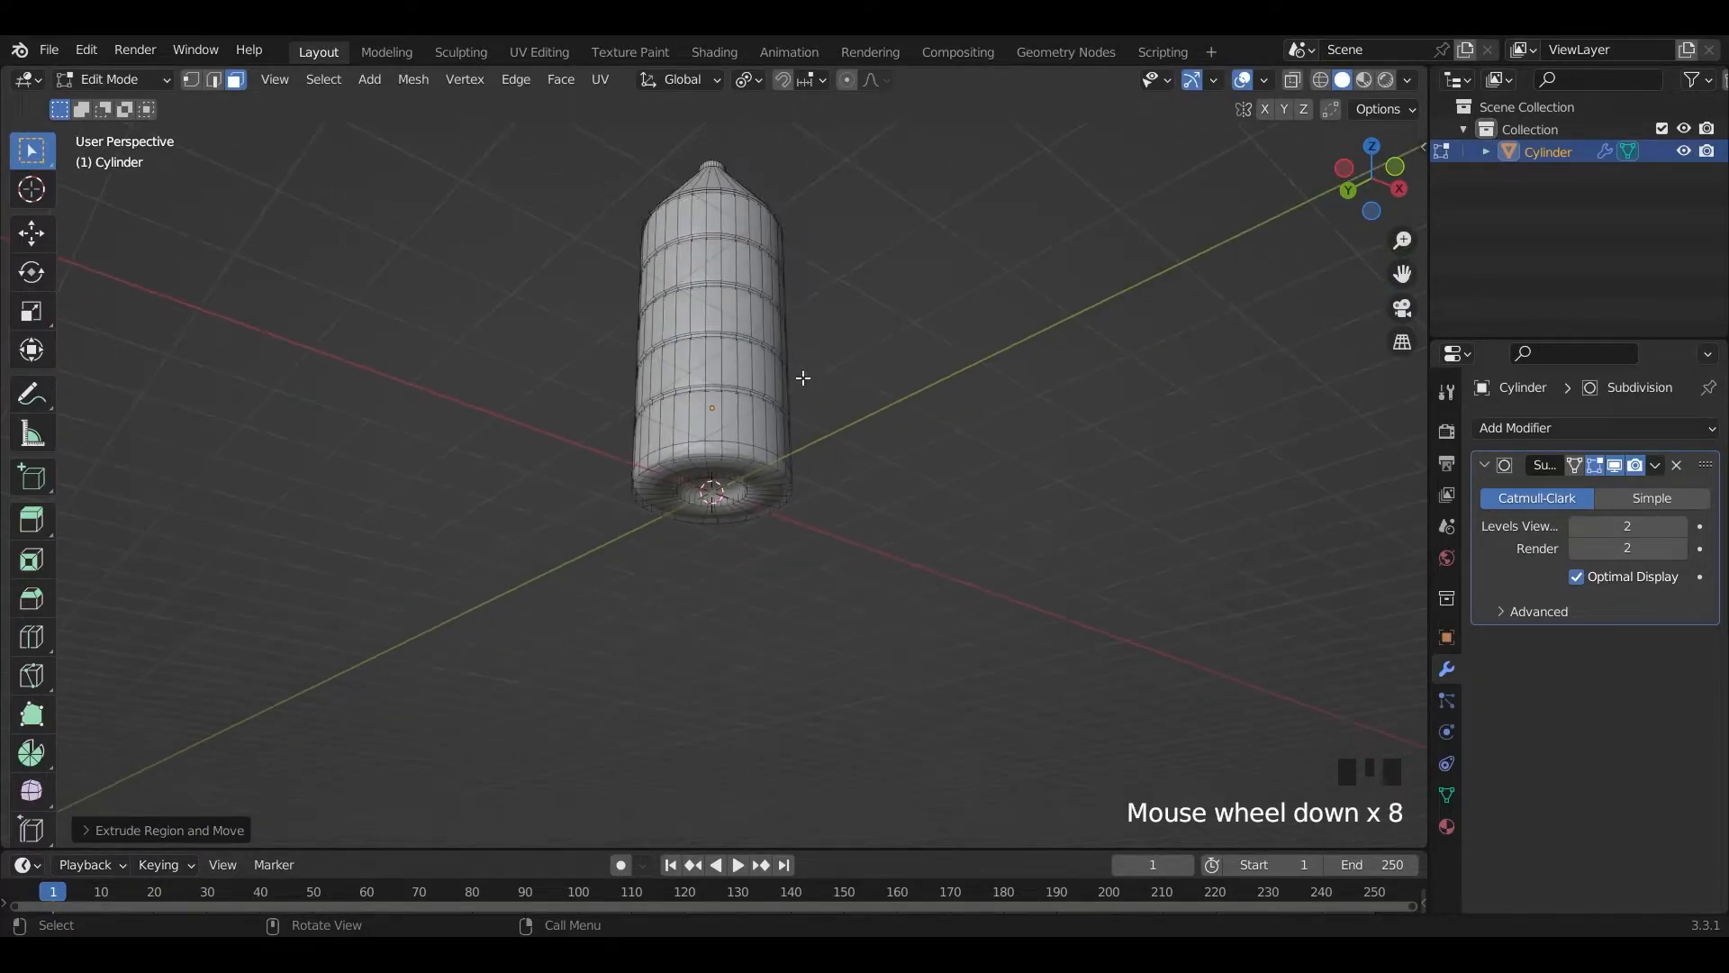
# - Apply Shade Smooth to the whole bottle in Object Mode, then return to Edit Mode in the front view
pyautogui.moveTo(806, 385); pyautogui.dragTo(676, 521, button='middle')
pyautogui.scroll(-3, 753, 354)
pyautogui.keyDown('shift'); pyautogui.moveTo(753, 355); pyautogui.dragTo(753, 502, button='middle'); pyautogui.keyUp('shift')
pyautogui.press('KP_1')
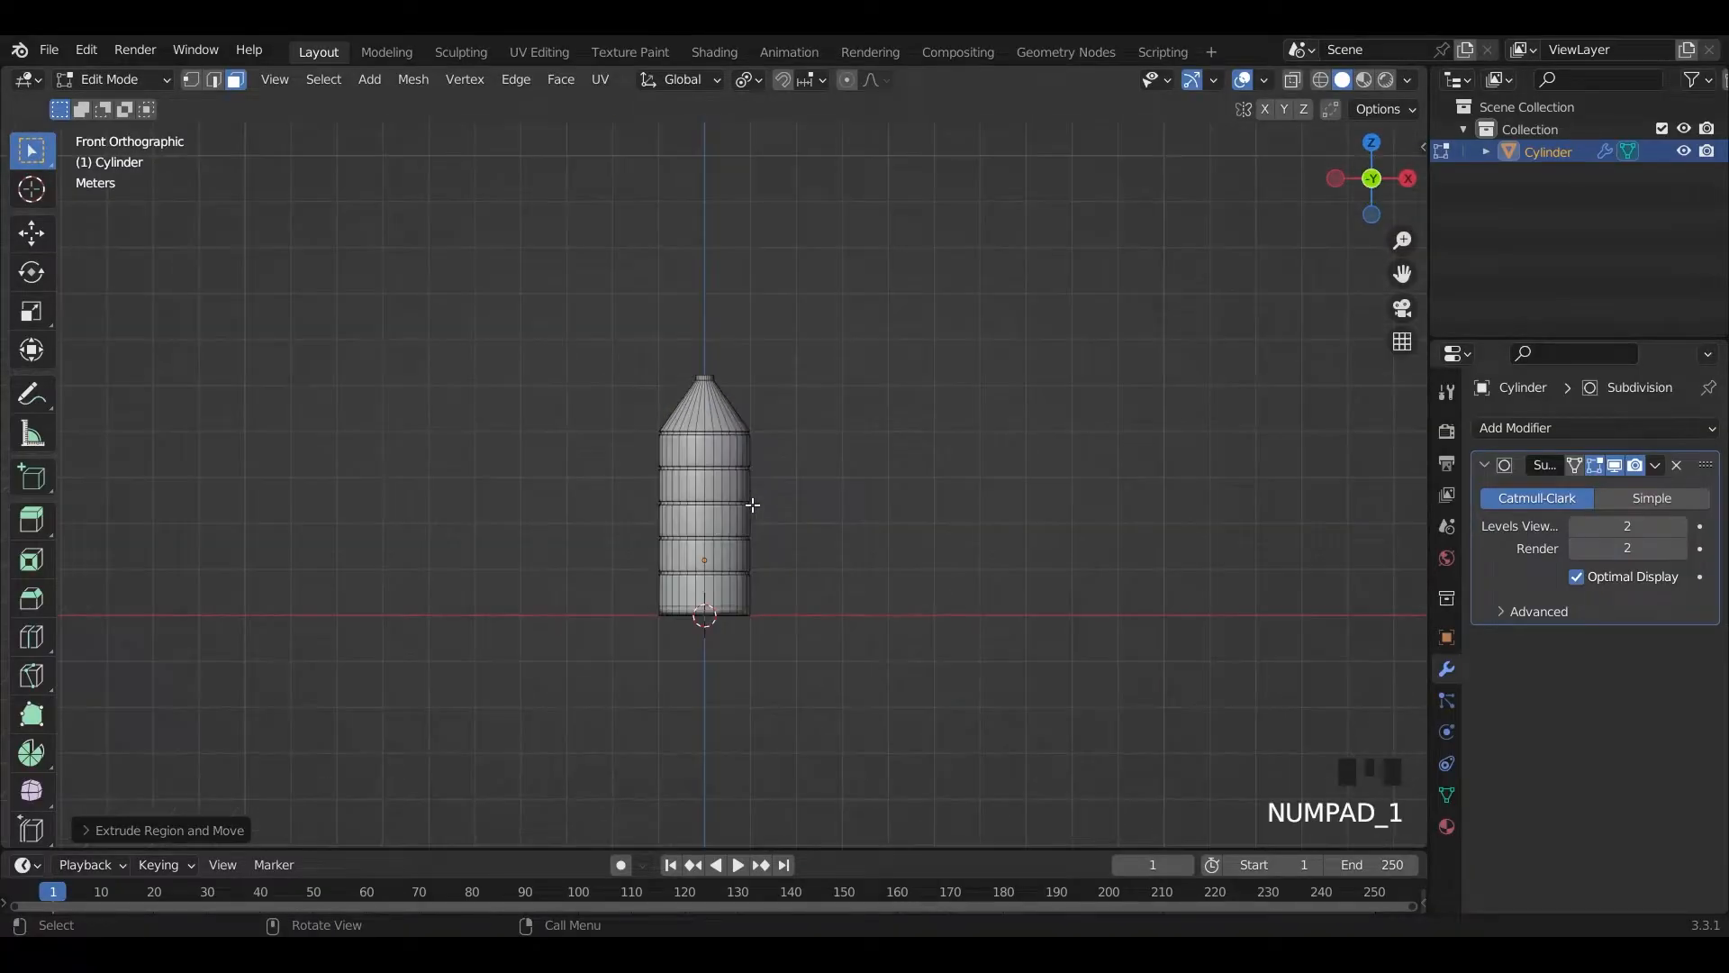
pyautogui.scroll(6, 780, 502)
pyautogui.press('Tab')
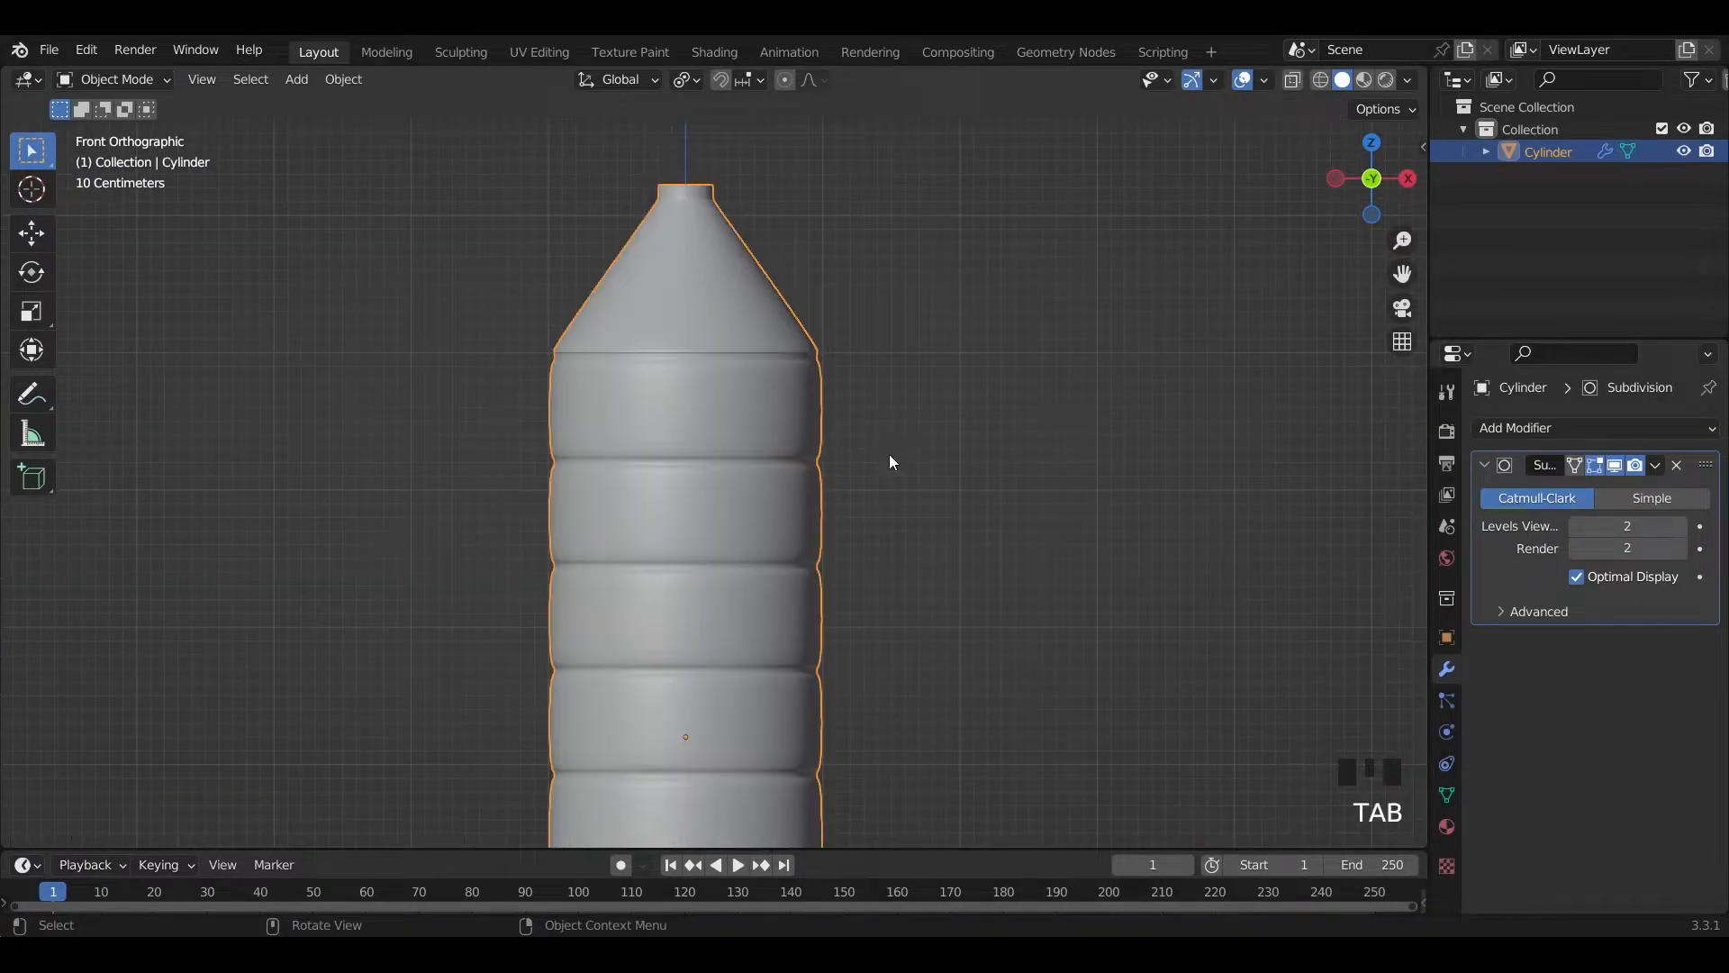
pyautogui.scroll(-1, 527, 455)
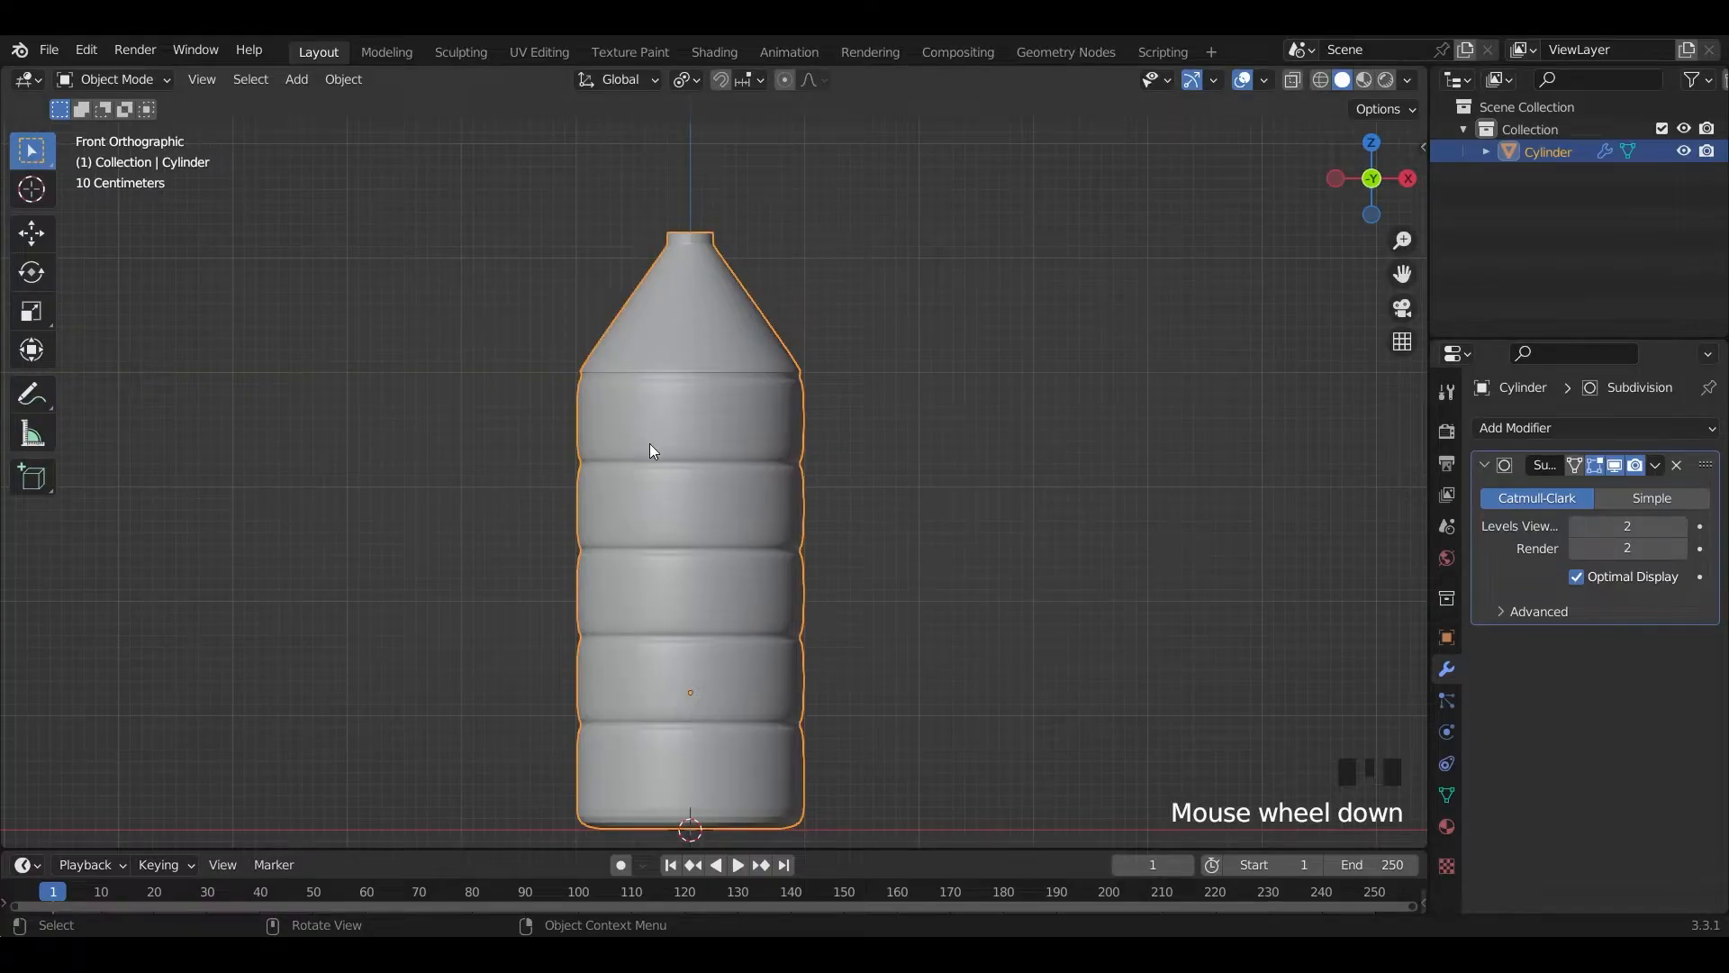
pyautogui.rightClick(672, 465)
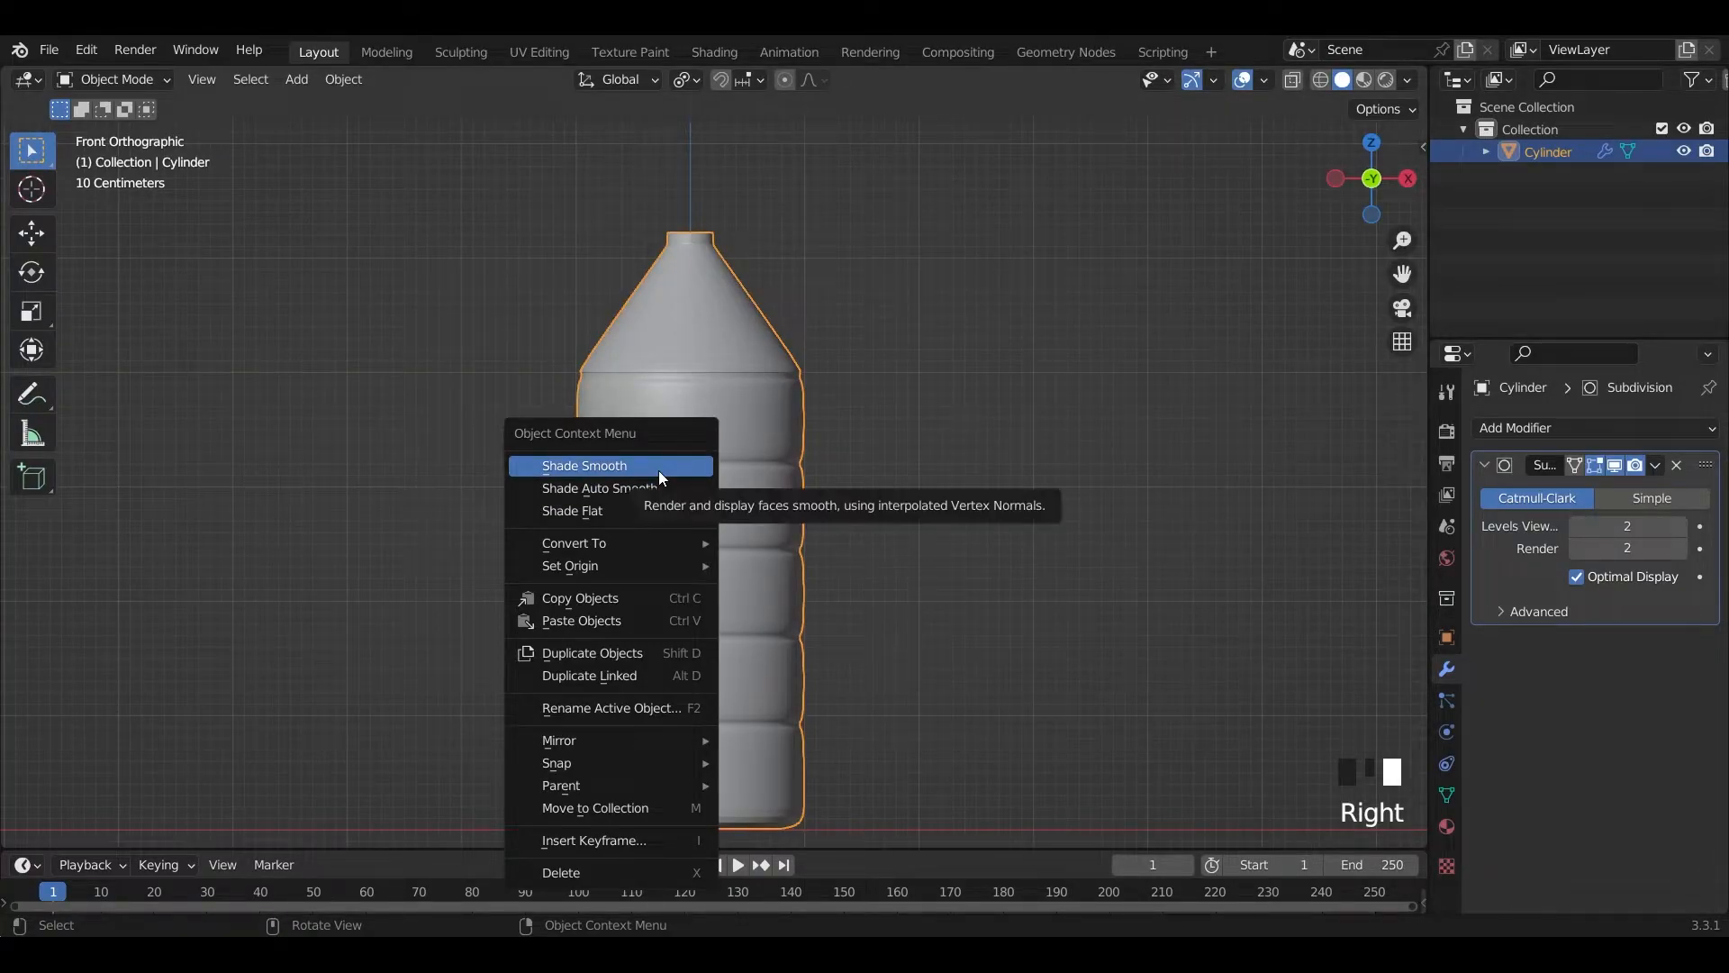
pyautogui.click(657, 470)
pyautogui.rightClick(660, 483)
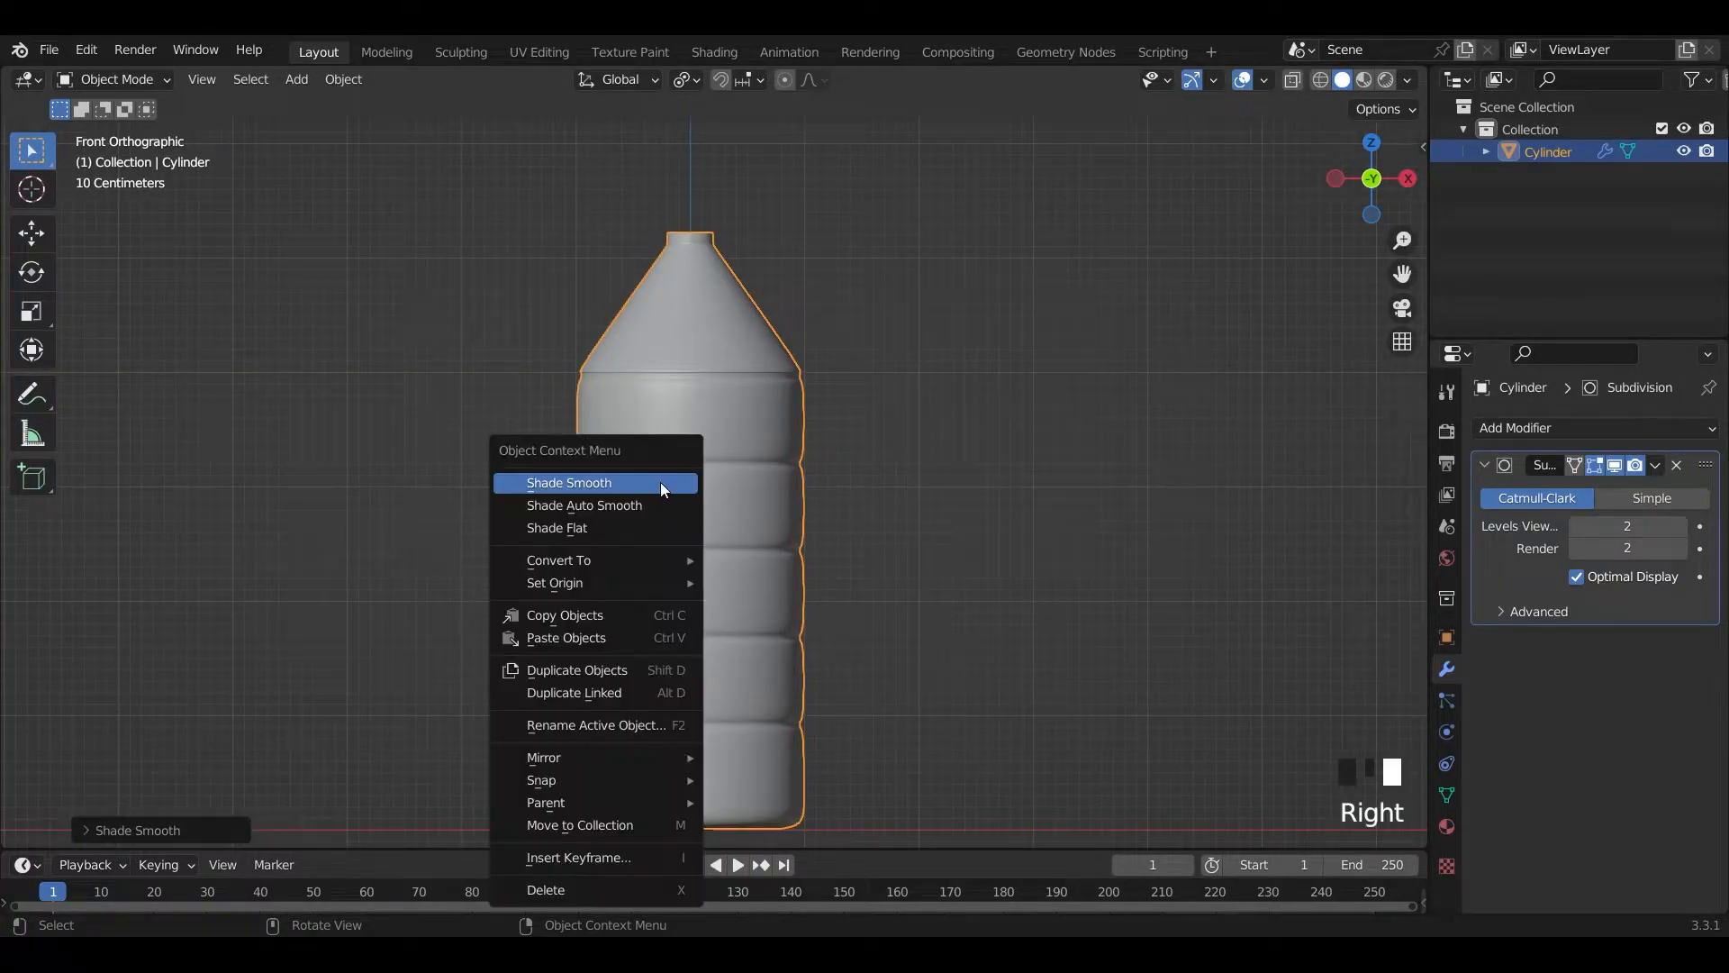
pyautogui.click(662, 482)
pyautogui.scroll(4, 608, 457)
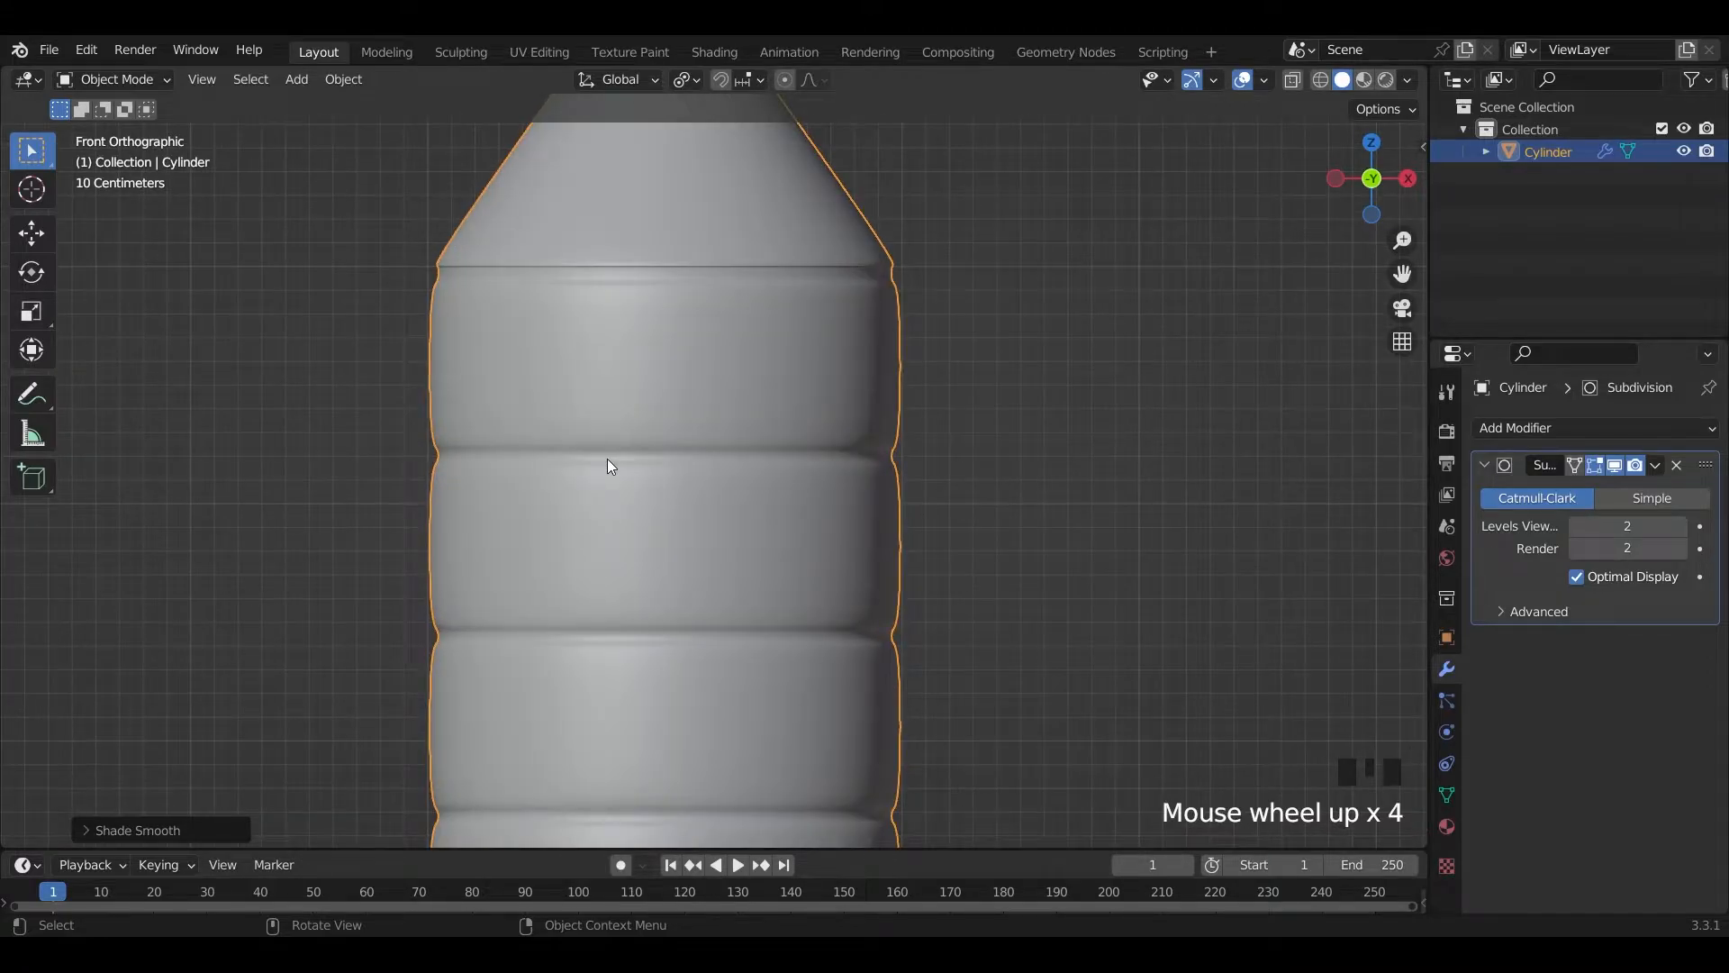
pyautogui.press('Tab')
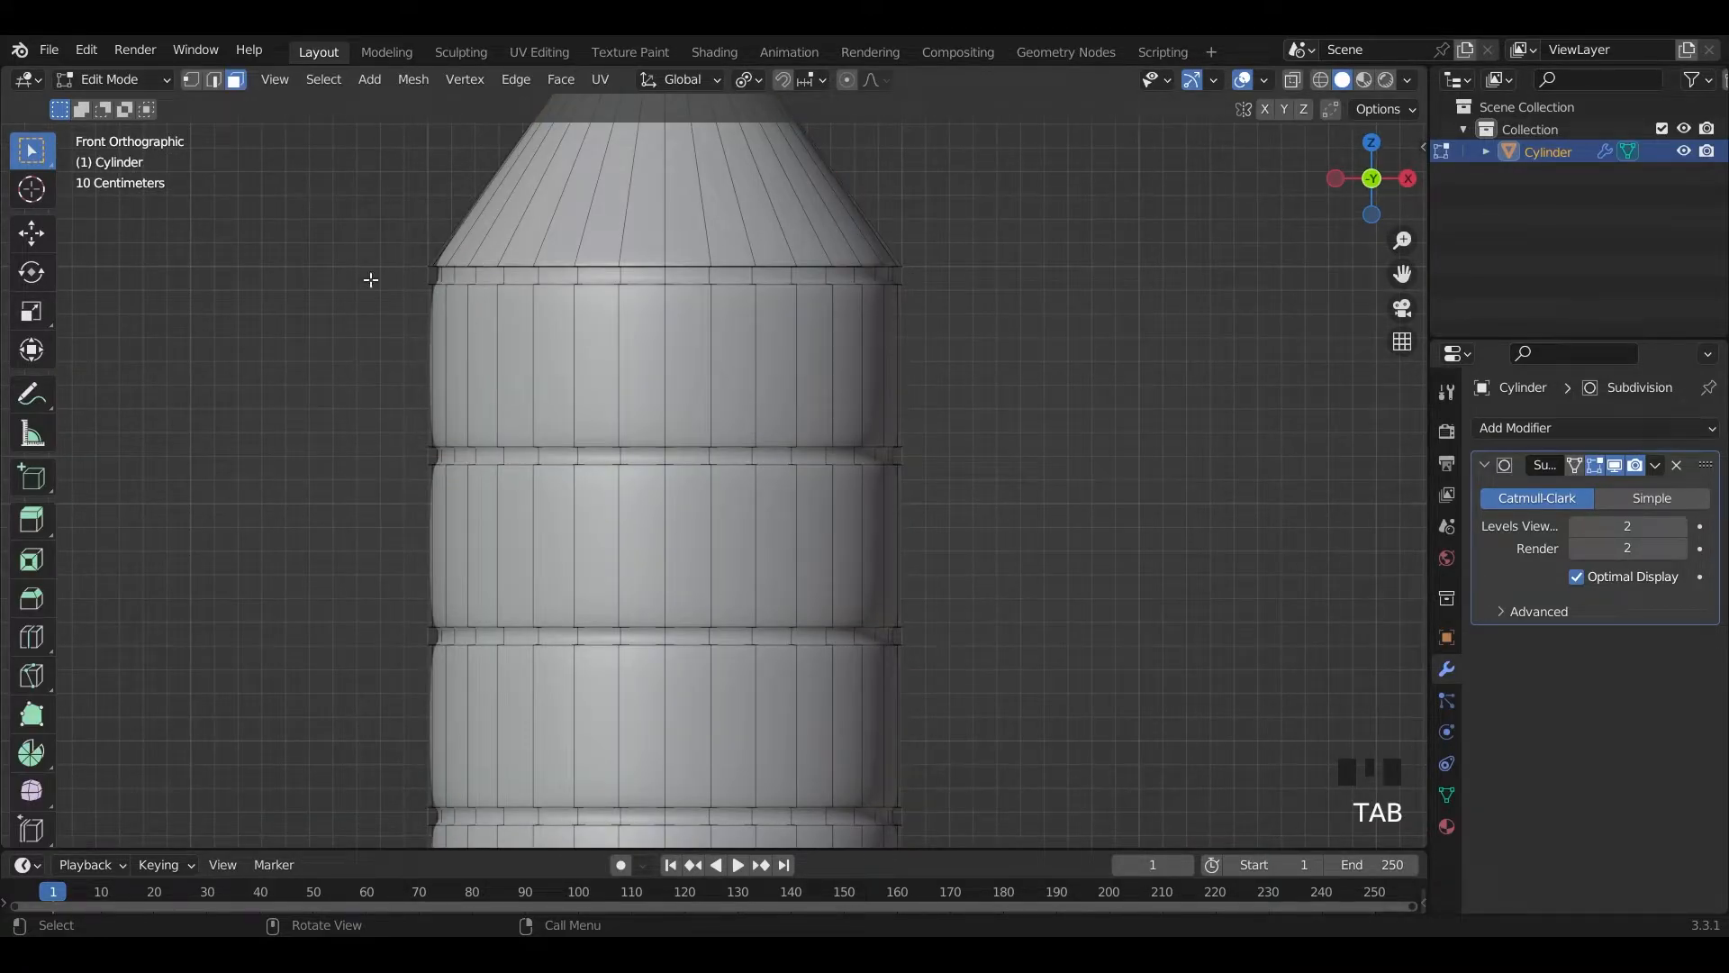
pyautogui.click(1293, 79)
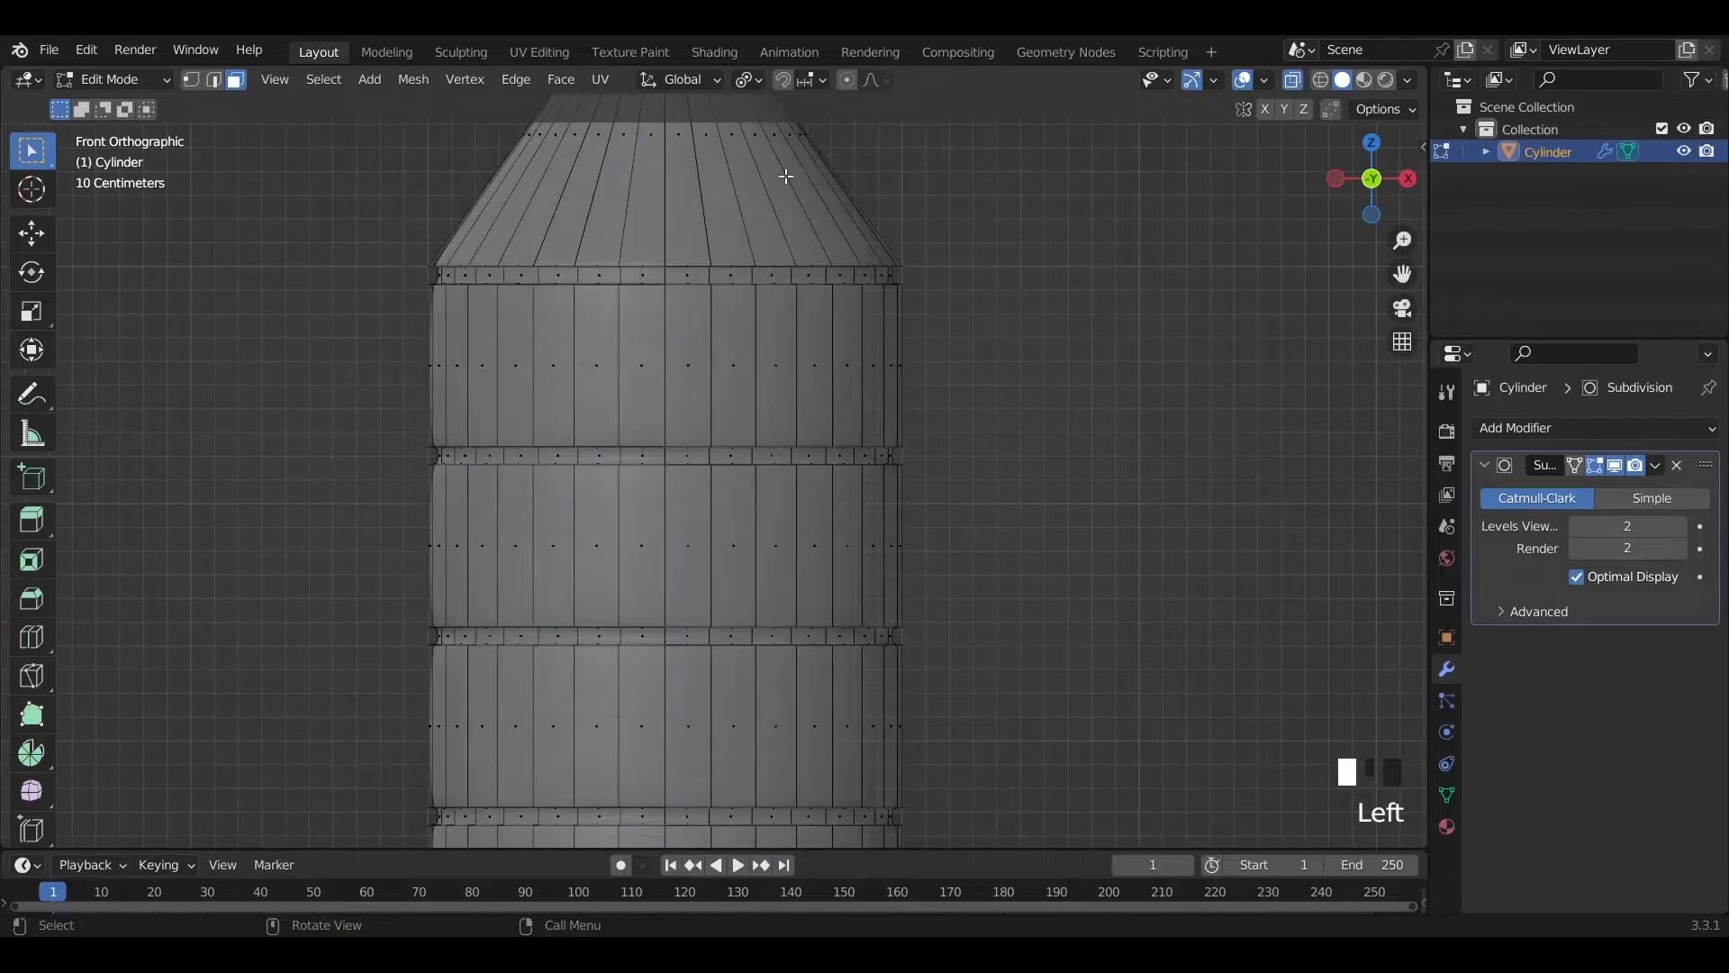
pyautogui.moveTo(393, 238); pyautogui.dragTo(883, 218)
pyautogui.moveTo(706, 243); pyautogui.dragTo(667, 270, button='middle')
pyautogui.scroll(-5, 686, 249)
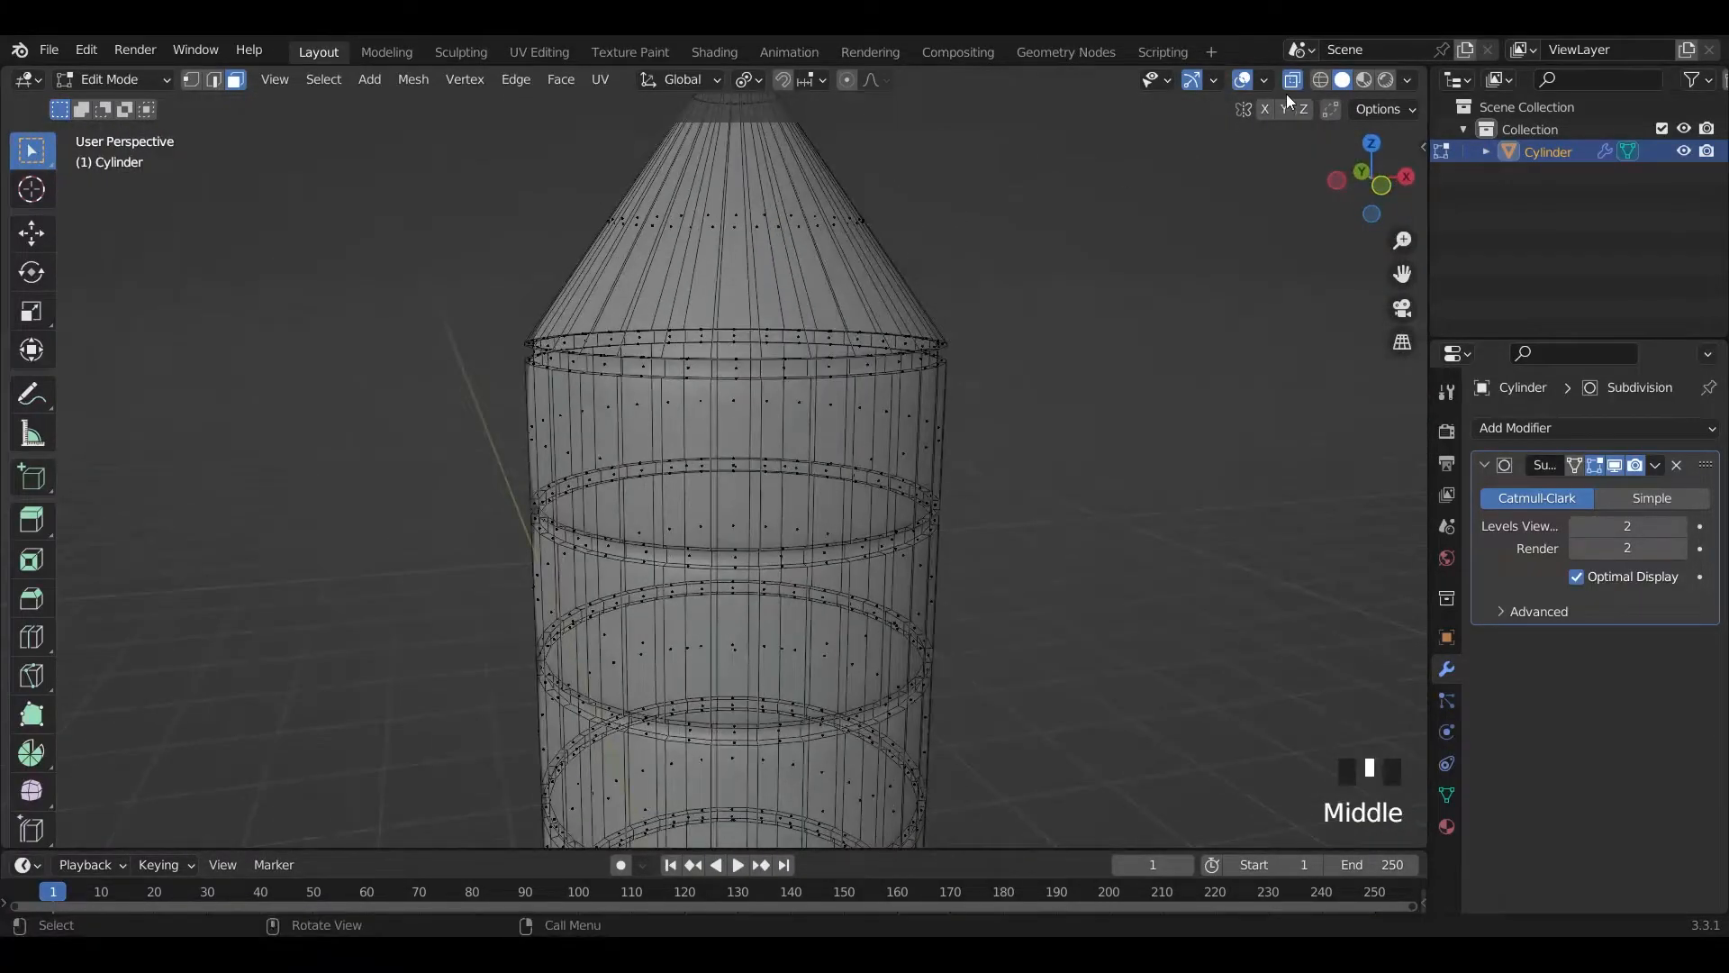
pyautogui.click(1292, 81)
pyautogui.scroll(4, 1240, 135)
pyautogui.keyDown('shift'); pyautogui.moveTo(1240, 135); pyautogui.dragTo(968, 321, button='middle'); pyautogui.keyUp('shift')
pyautogui.click(986, 257)
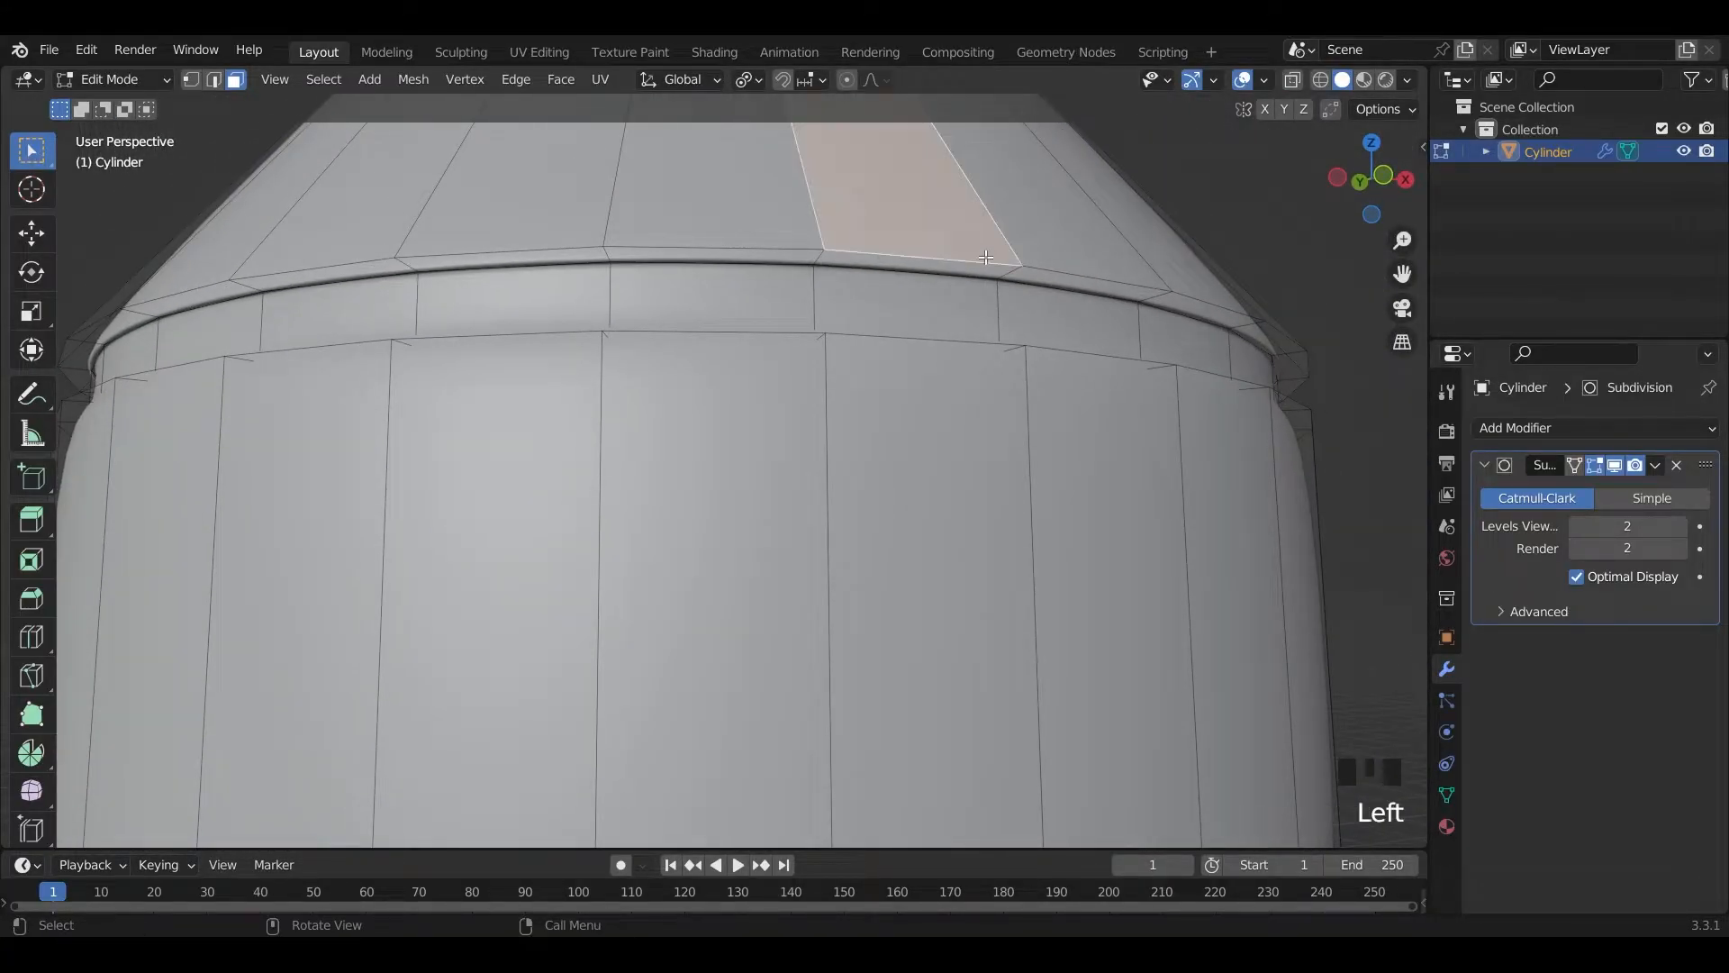
# - Switch to edge selection and select the full edge loop where the tapered shoulder meets the top groove
pyautogui.press('2')
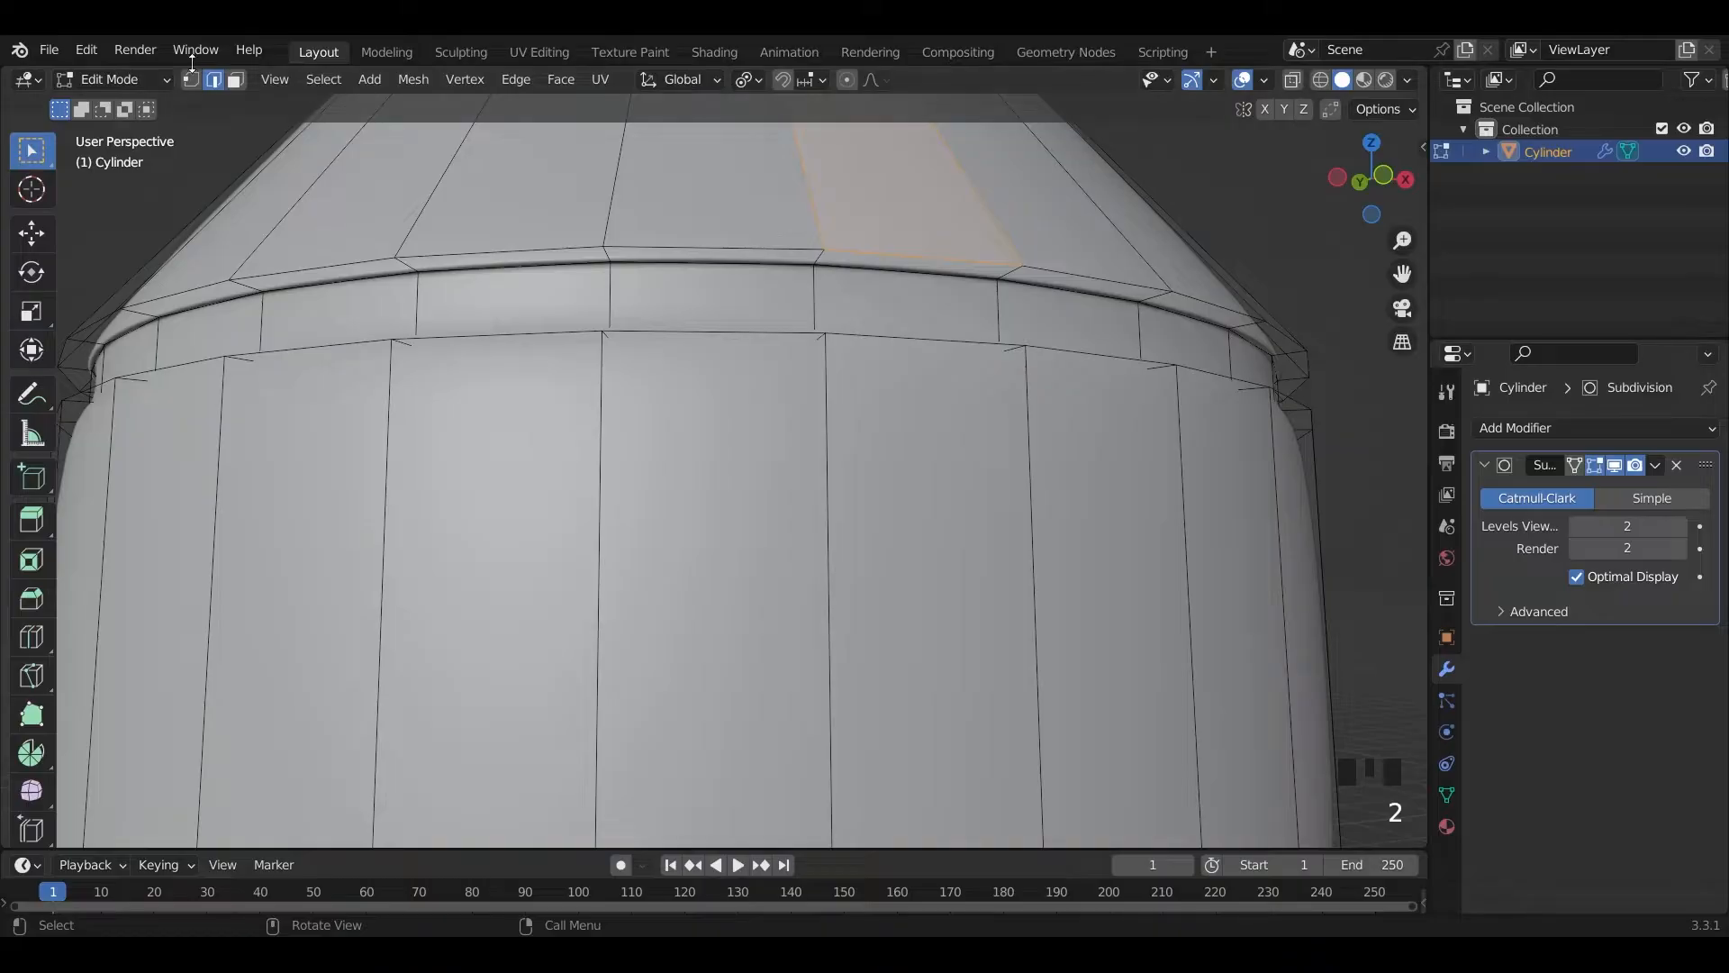
pyautogui.press('z')
pyautogui.press('z')
pyautogui.press('z')
pyautogui.click(923, 263)
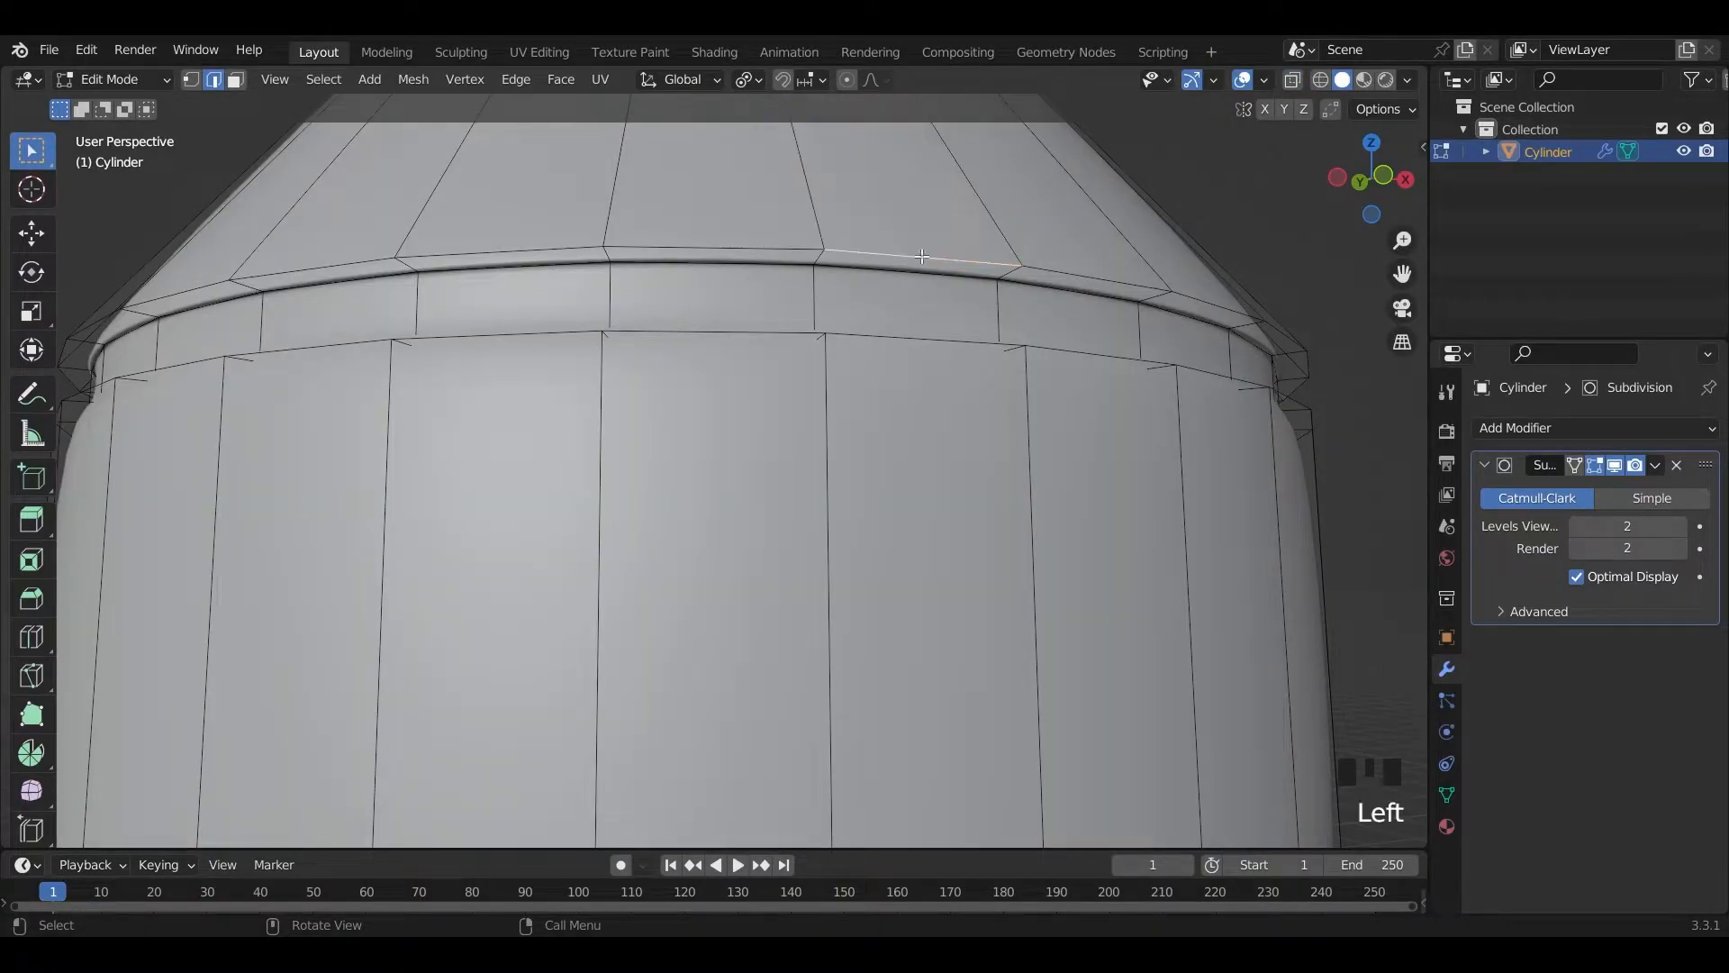
pyautogui.keyDown('alt'); pyautogui.click(975, 266); pyautogui.keyUp('alt')
pyautogui.scroll(-5, 929, 397)
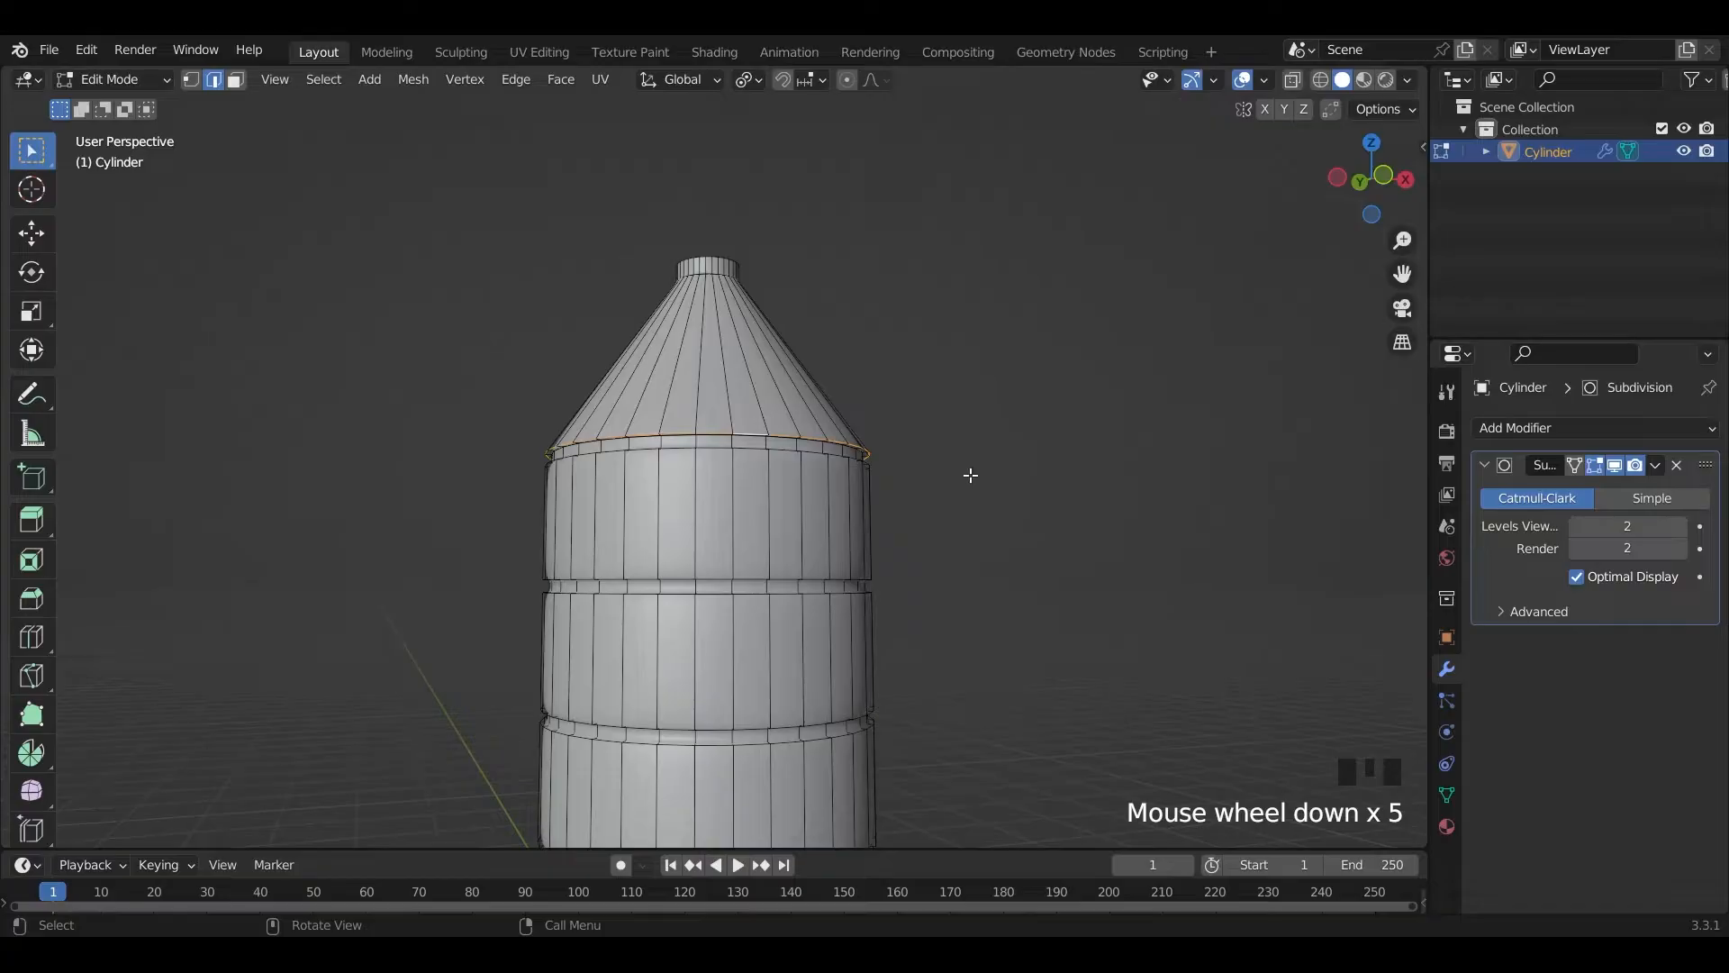
pyautogui.scroll(2, 985, 499)
# - Move the shoulder edge loop up about 0.13 m along Z and scale it to about 0.97
pyautogui.press('g')
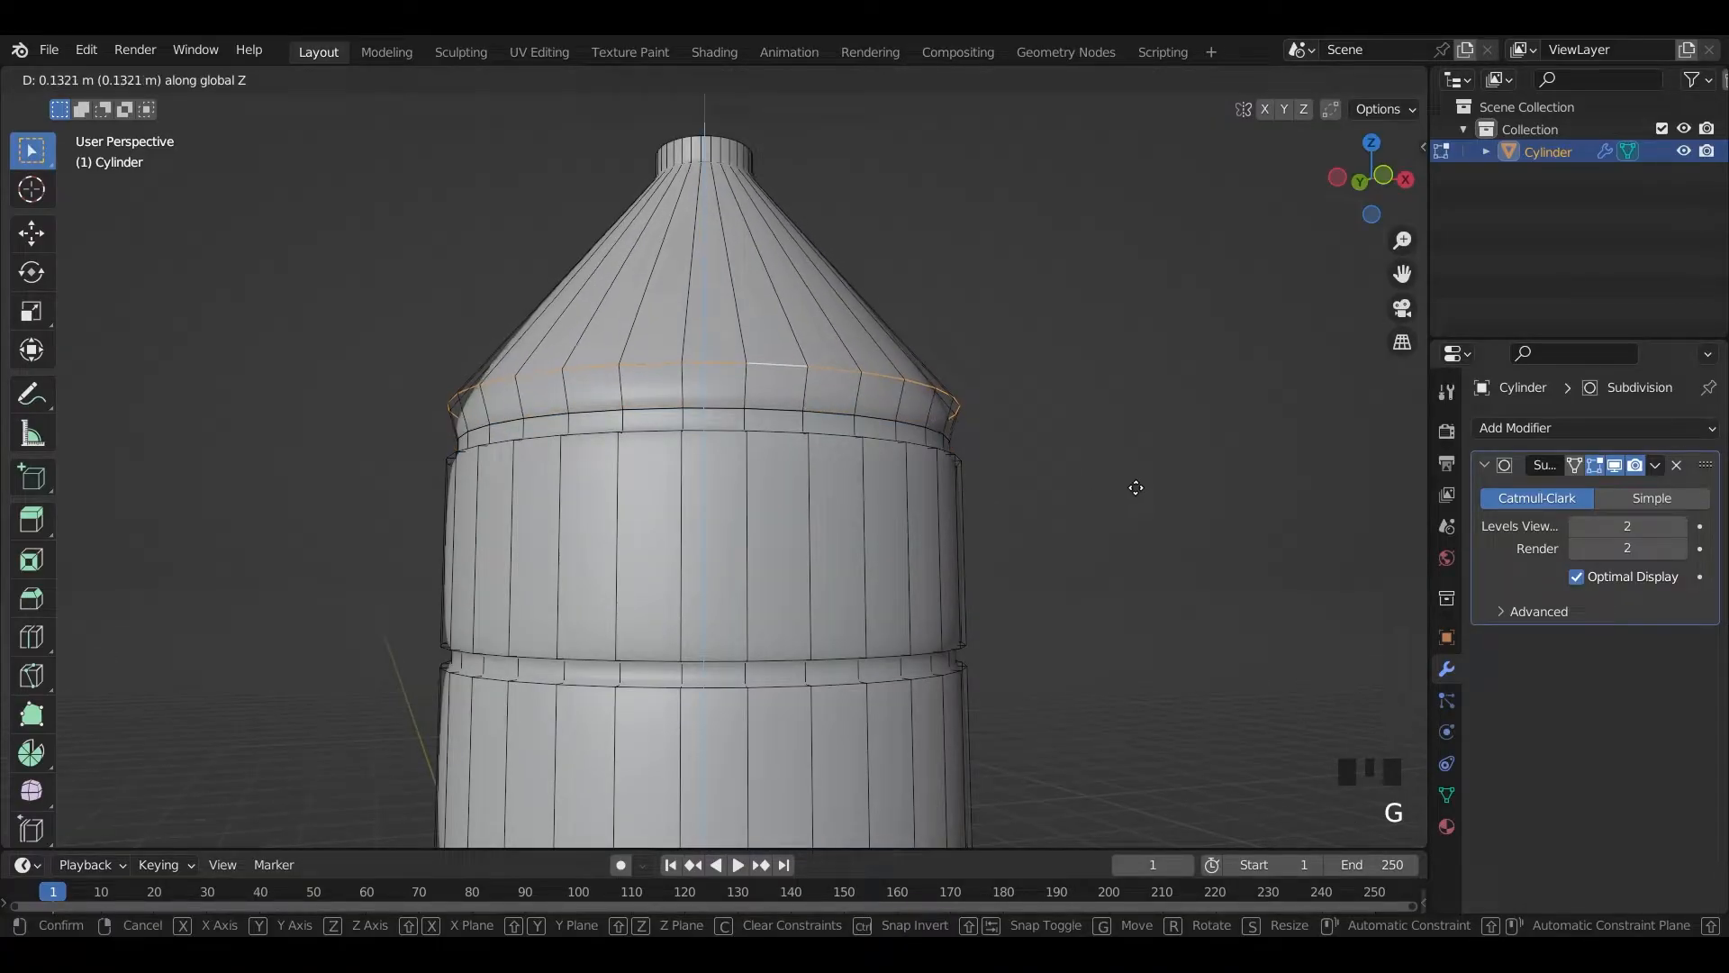
pyautogui.click(1140, 484)
pyautogui.press('s')
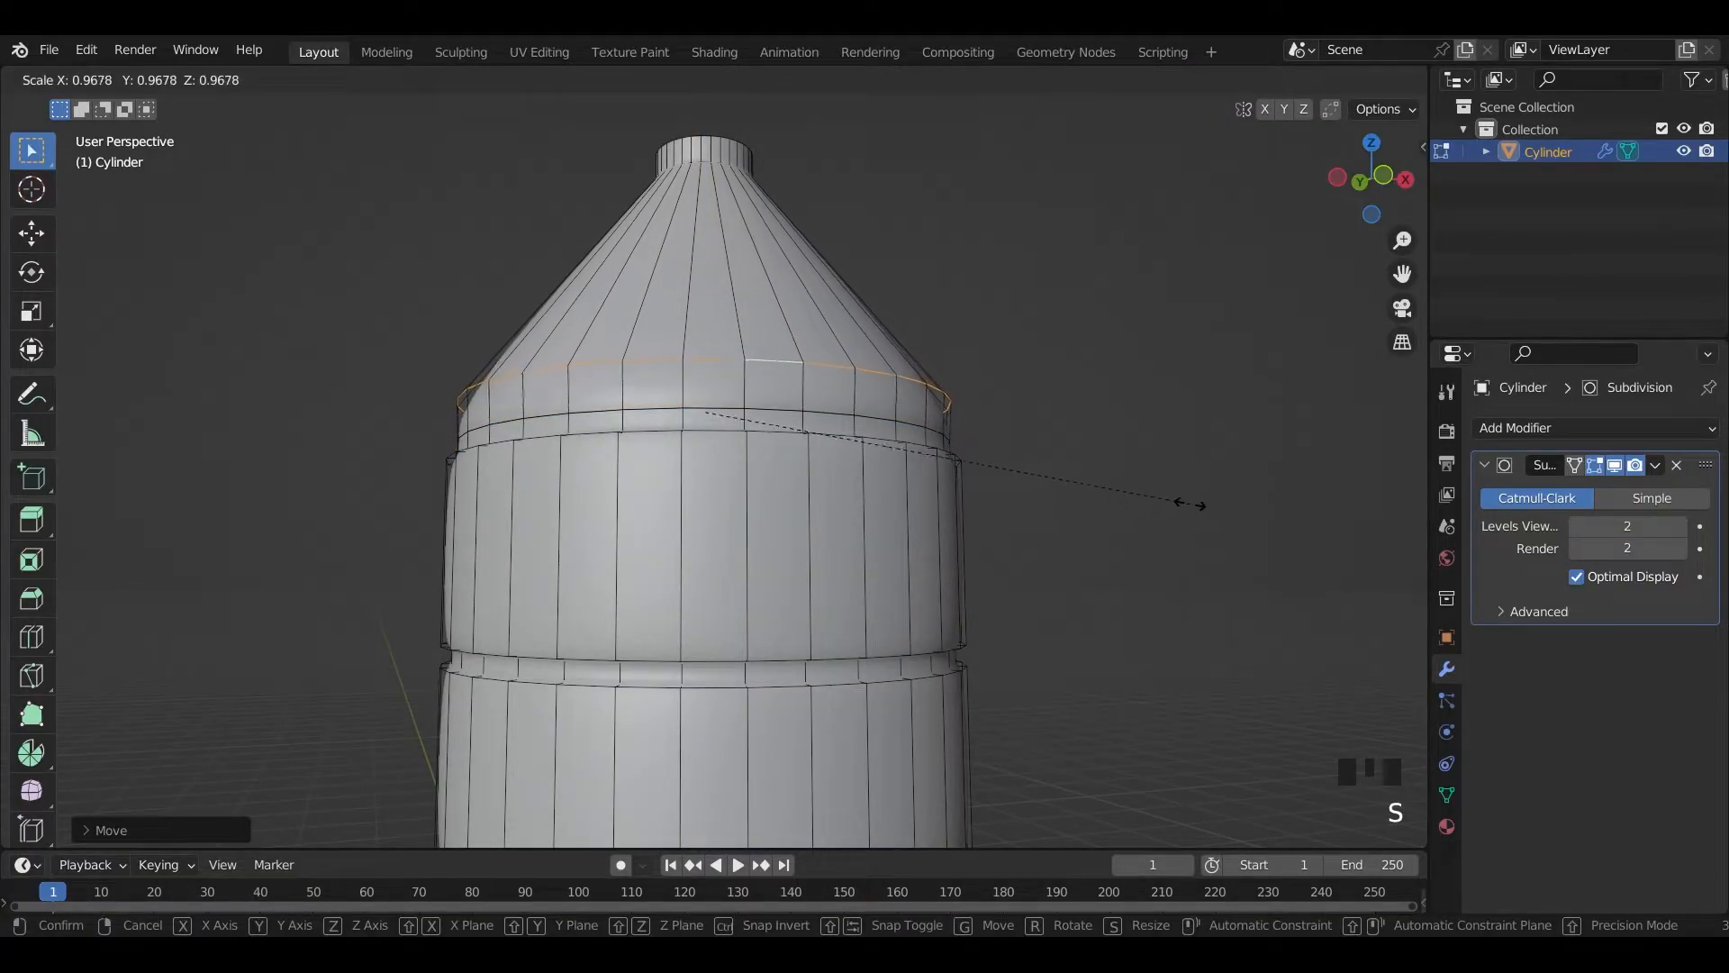
pyautogui.click(1187, 505)
pyautogui.moveTo(1187, 504); pyautogui.dragTo(1054, 586, button='middle')
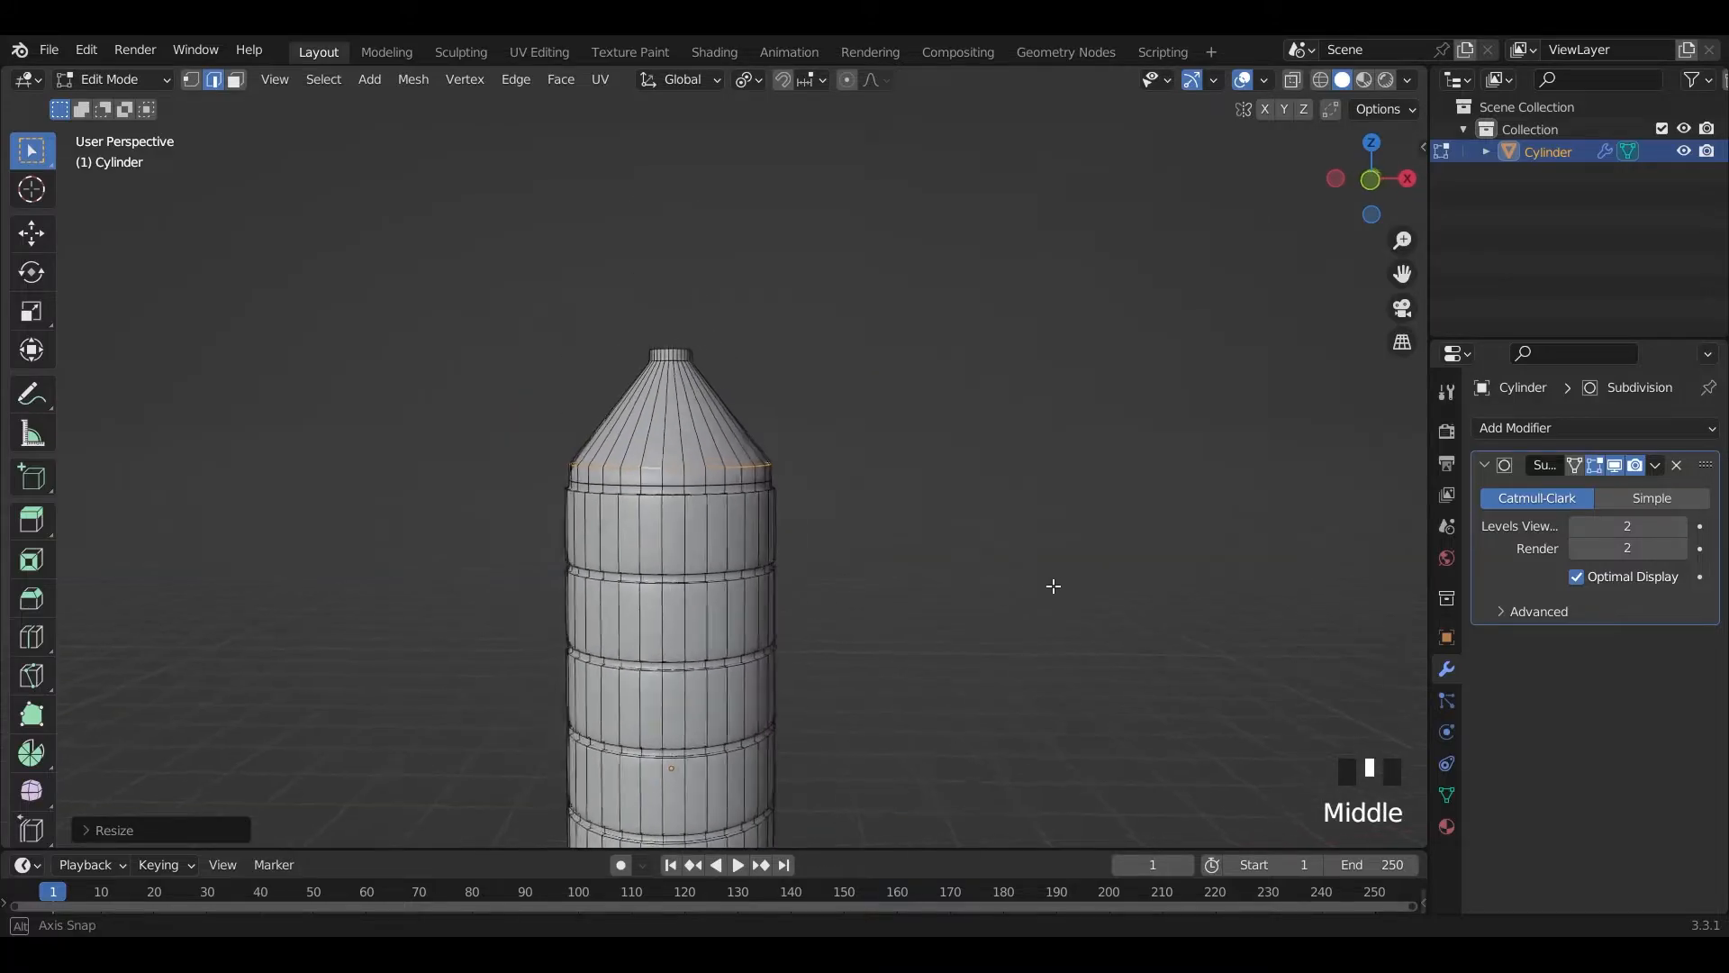
# - Turn on X-ray in the front view and select all edges of the bottle's neck
pyautogui.scroll(-4, 961, 571)
pyautogui.scroll(7, 805, 552)
pyautogui.click(1284, 79)
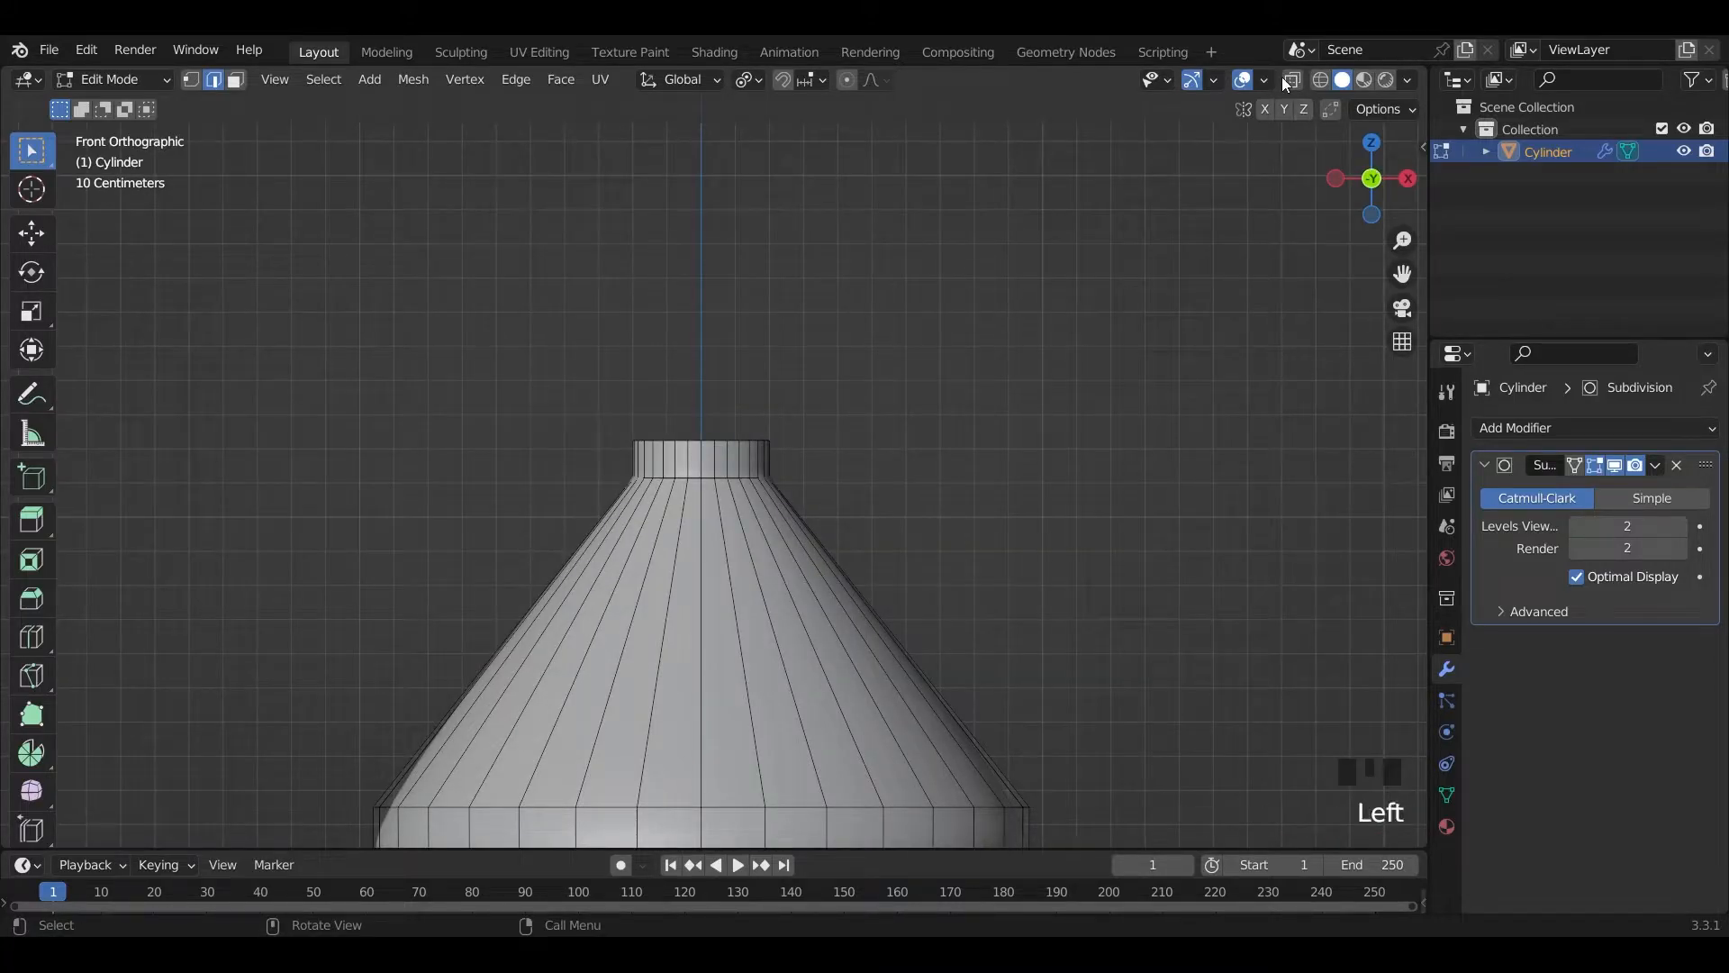
pyautogui.click(1300, 79)
pyautogui.moveTo(486, 403); pyautogui.dragTo(1029, 466)
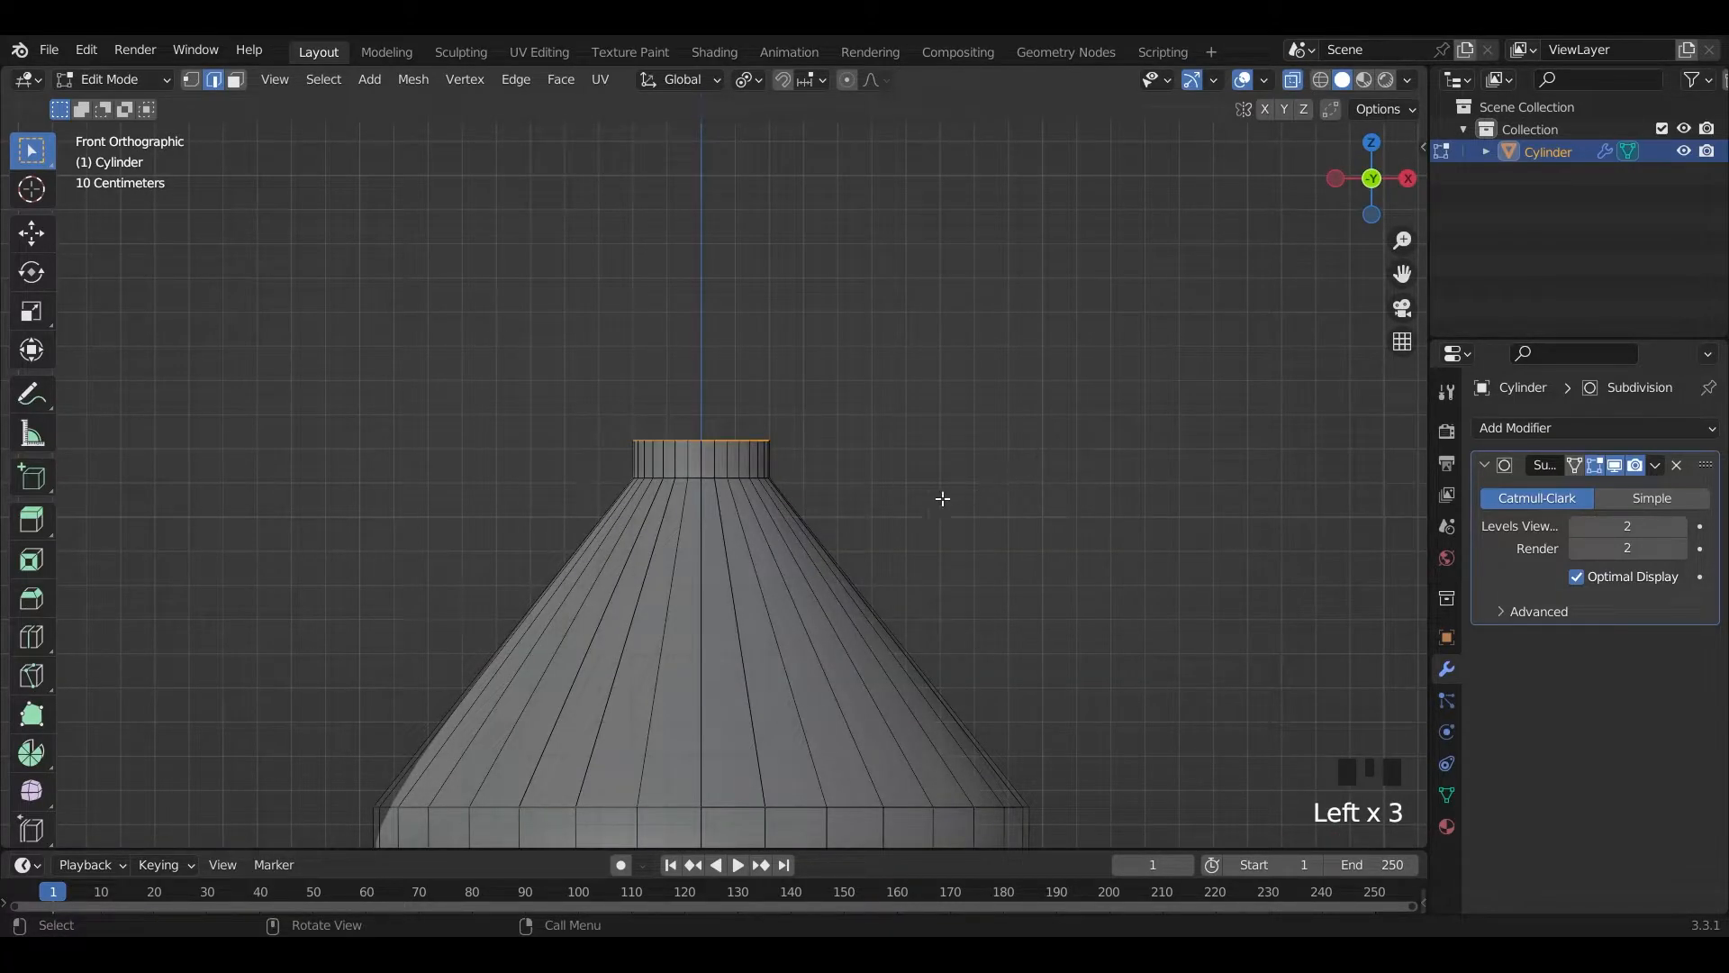
pyautogui.scroll(6, 976, 421)
pyautogui.keyDown('shift'); pyautogui.moveTo(976, 421); pyautogui.dragTo(1000, 495, button='middle'); pyautogui.keyUp('shift')
pyautogui.scroll(-5, 1008, 513)
pyautogui.scroll(3, 1025, 512)
pyautogui.scroll(-5, 1076, 567)
pyautogui.moveTo(545, 430); pyautogui.dragTo(1062, 541)
pyautogui.scroll(-5, 1062, 540)
pyautogui.scroll(4, 953, 580)
pyautogui.scroll(1, 953, 580)
pyautogui.scroll(-4, 906, 600)
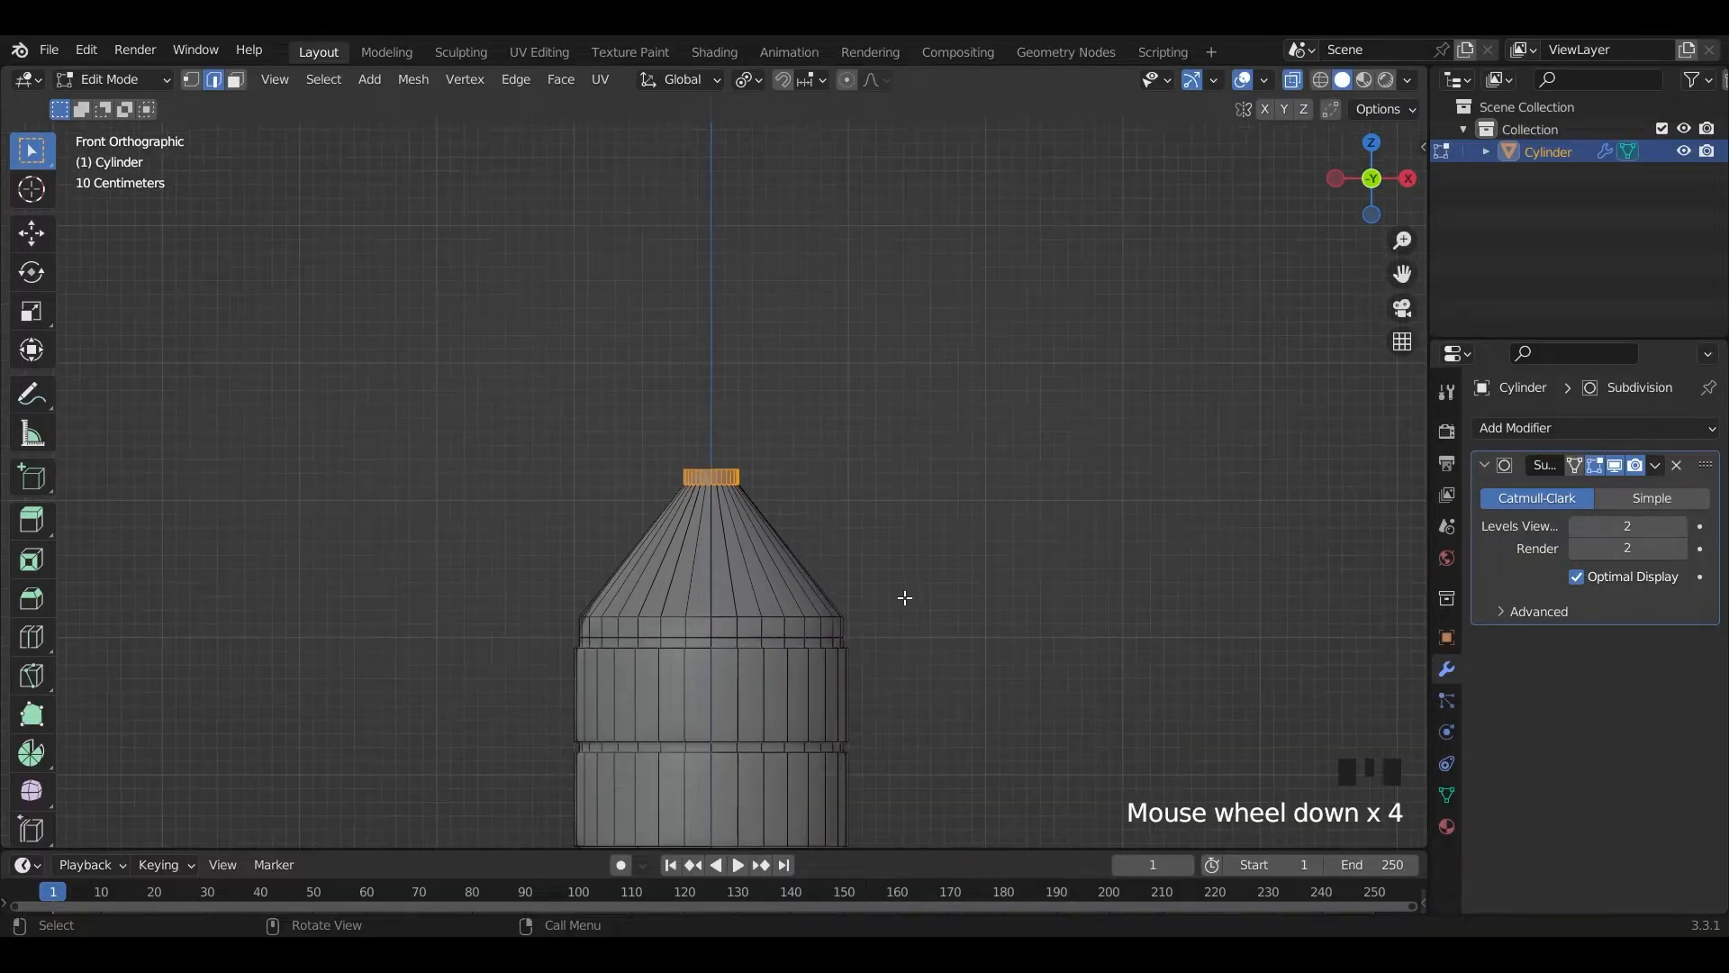
# - Scale the selected neck up uniformly to about 1.46
pyautogui.press('s')
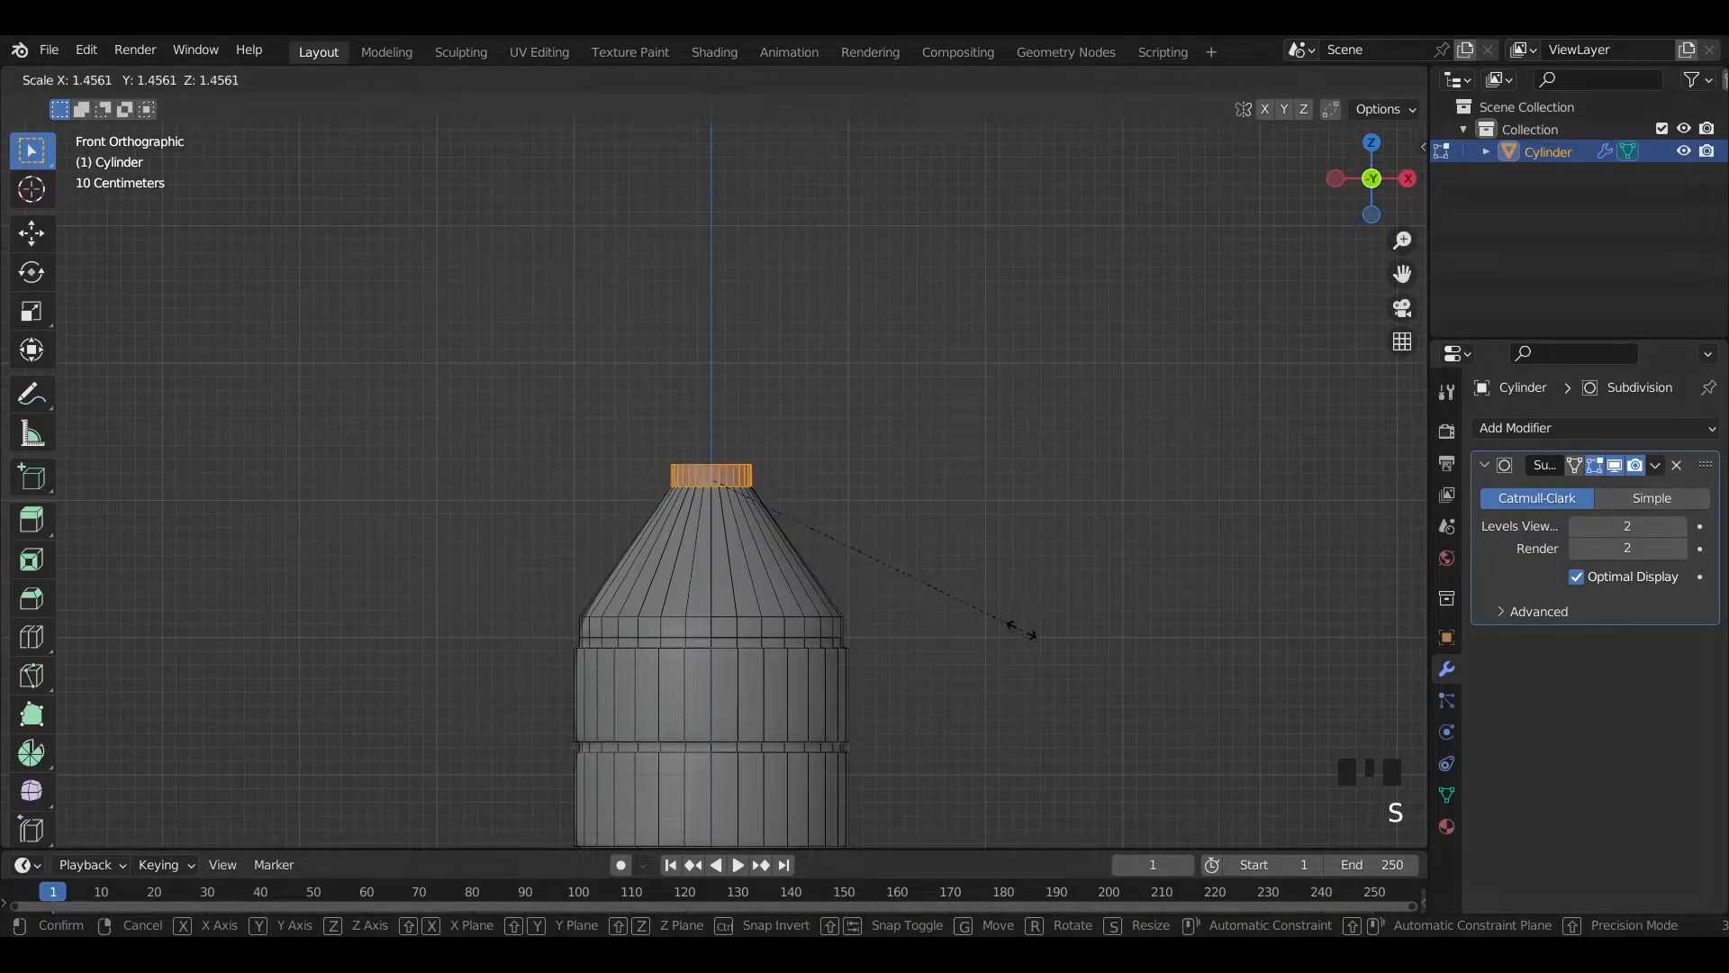
pyautogui.click(1023, 625)
pyautogui.scroll(5, 839, 450)
pyautogui.scroll(4, 867, 439)
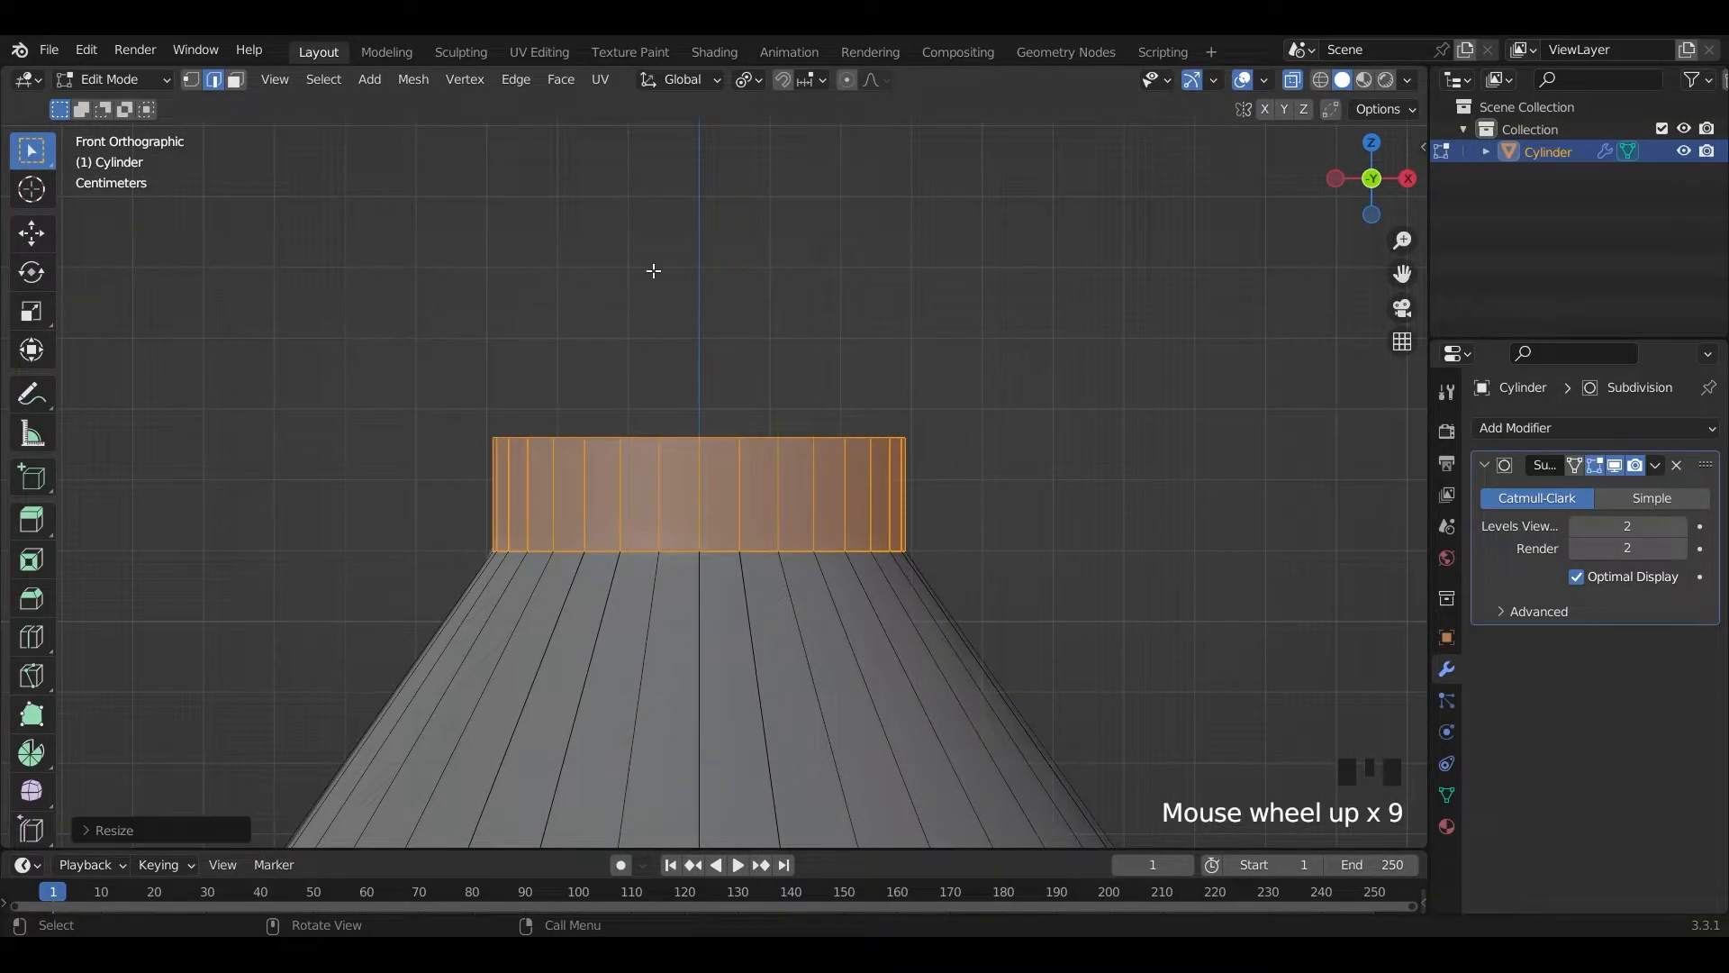
# - Clear the selection, switch to Object Mode and apply the Subdivision modifier to the bottle
pyautogui.click(920, 267)
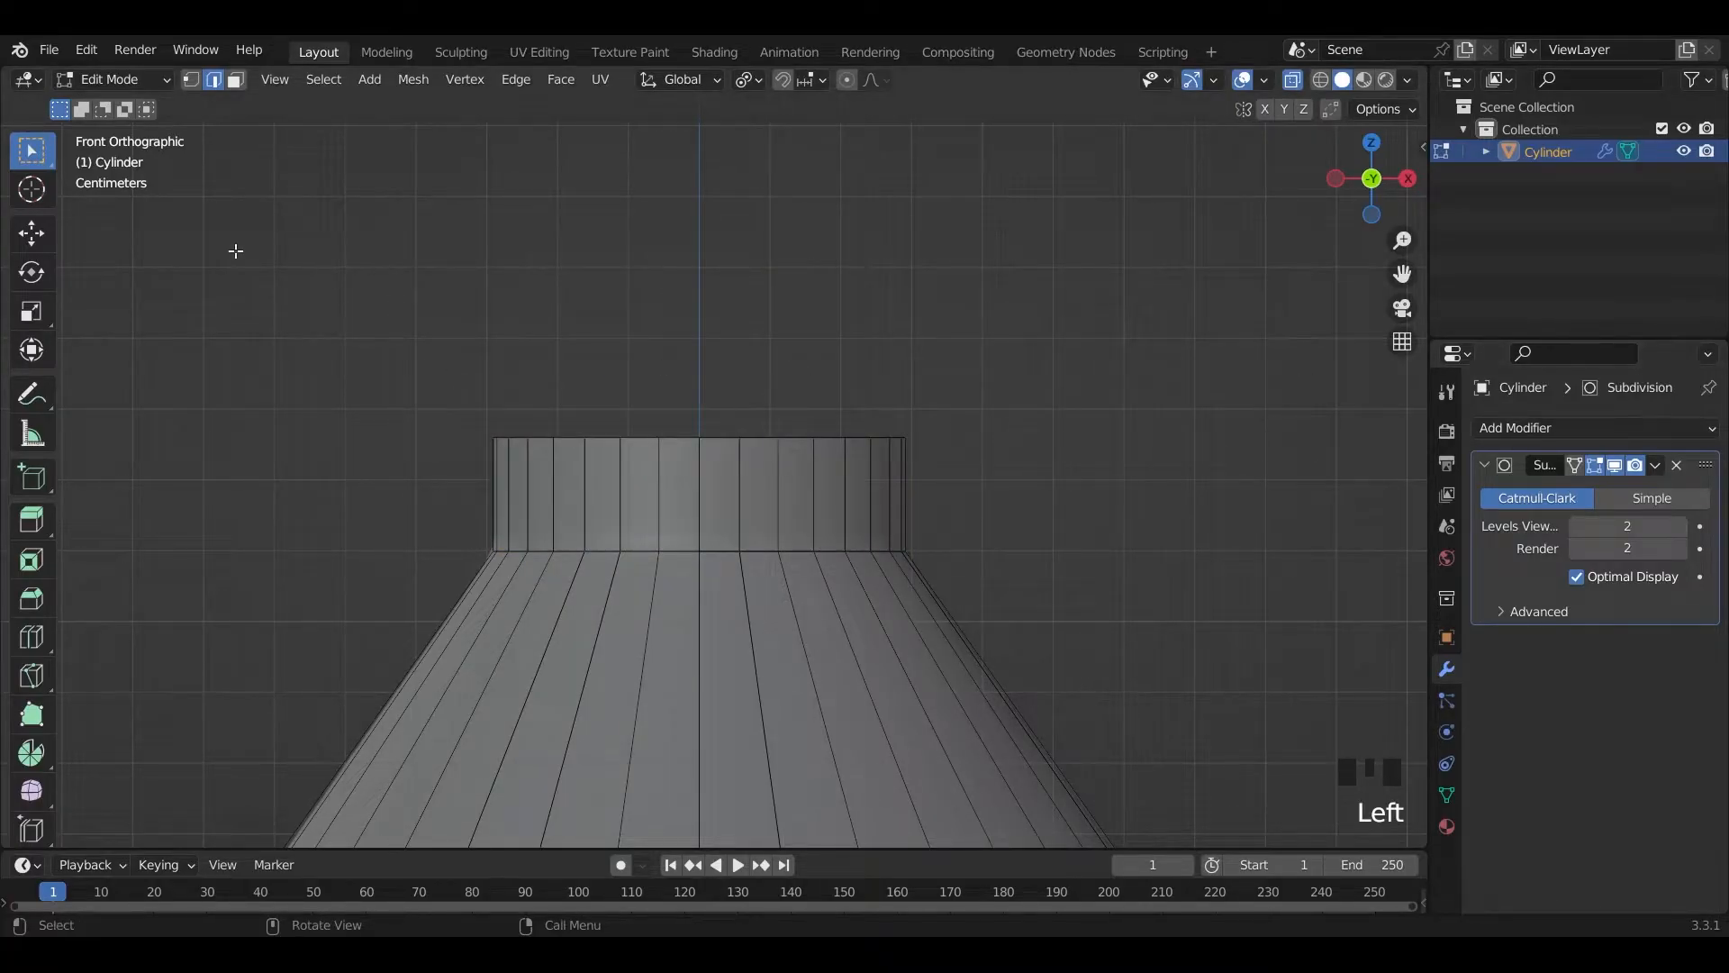
pyautogui.click(92, 85)
pyautogui.click(108, 106)
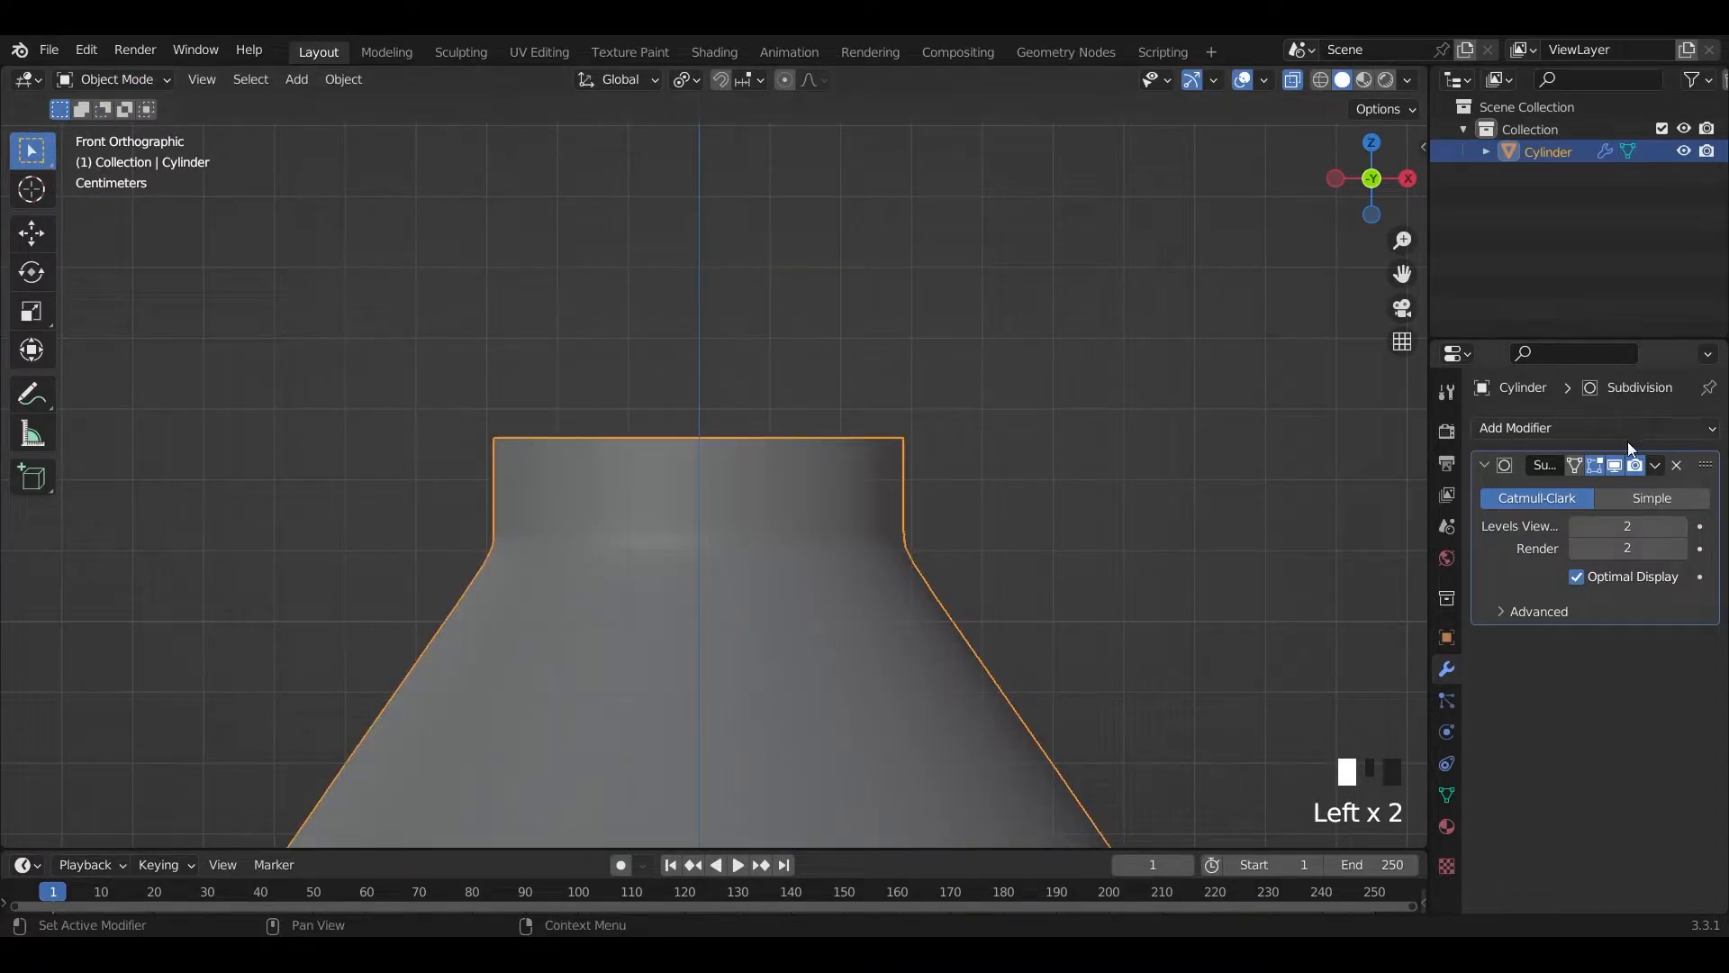
pyautogui.click(1655, 465)
pyautogui.click(1623, 490)
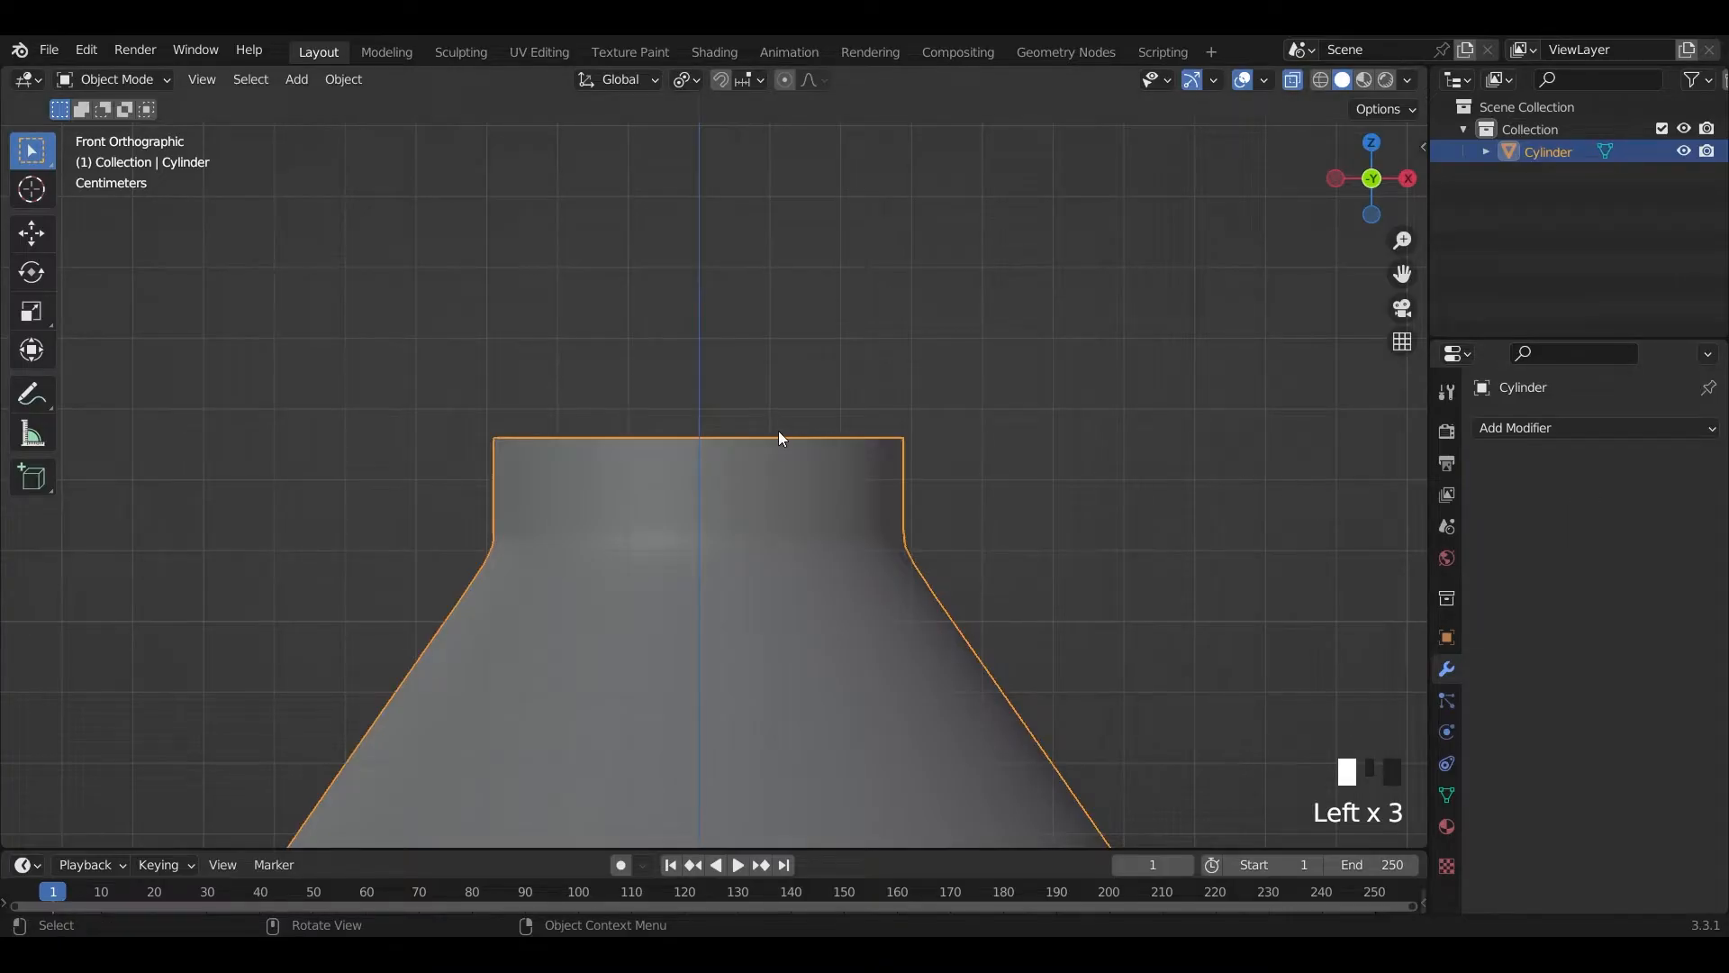
# - In Edit Mode, extrude the neck's top edge loop and scale it outward to about 1.4
pyautogui.press('Tab')
pyautogui.moveTo(370, 397); pyautogui.dragTo(1083, 467)
pyautogui.scroll(-3, 1083, 468)
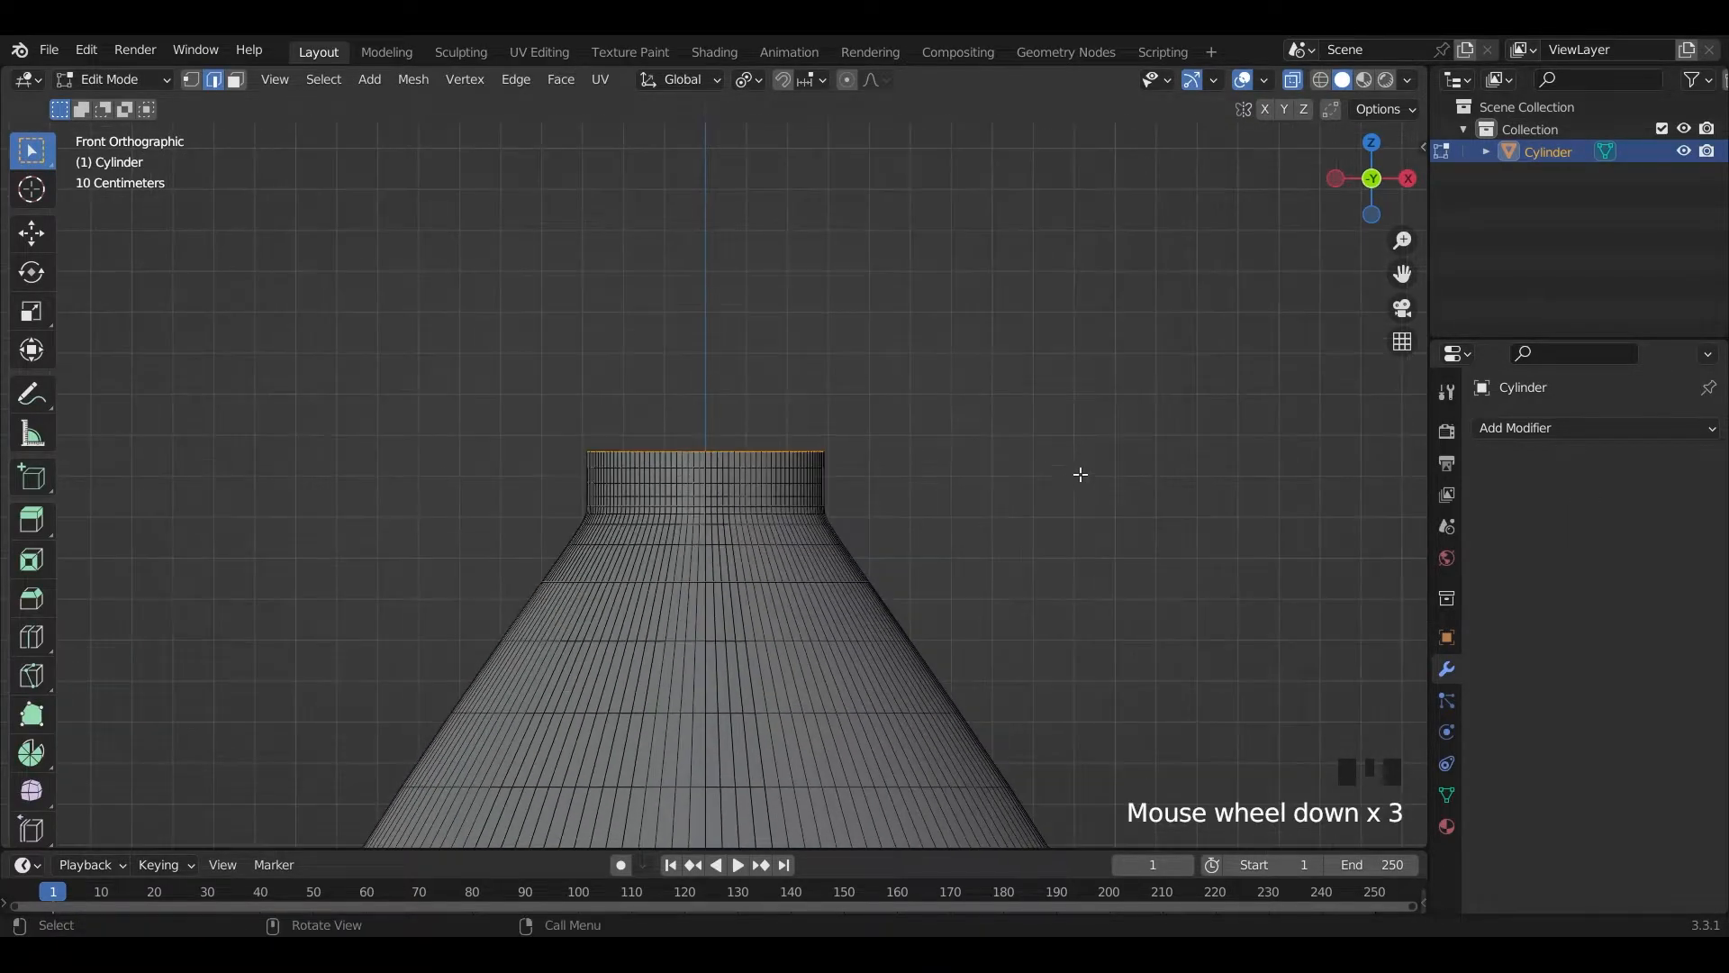
pyautogui.scroll(-1, 1033, 486)
pyautogui.scroll(2, 1049, 495)
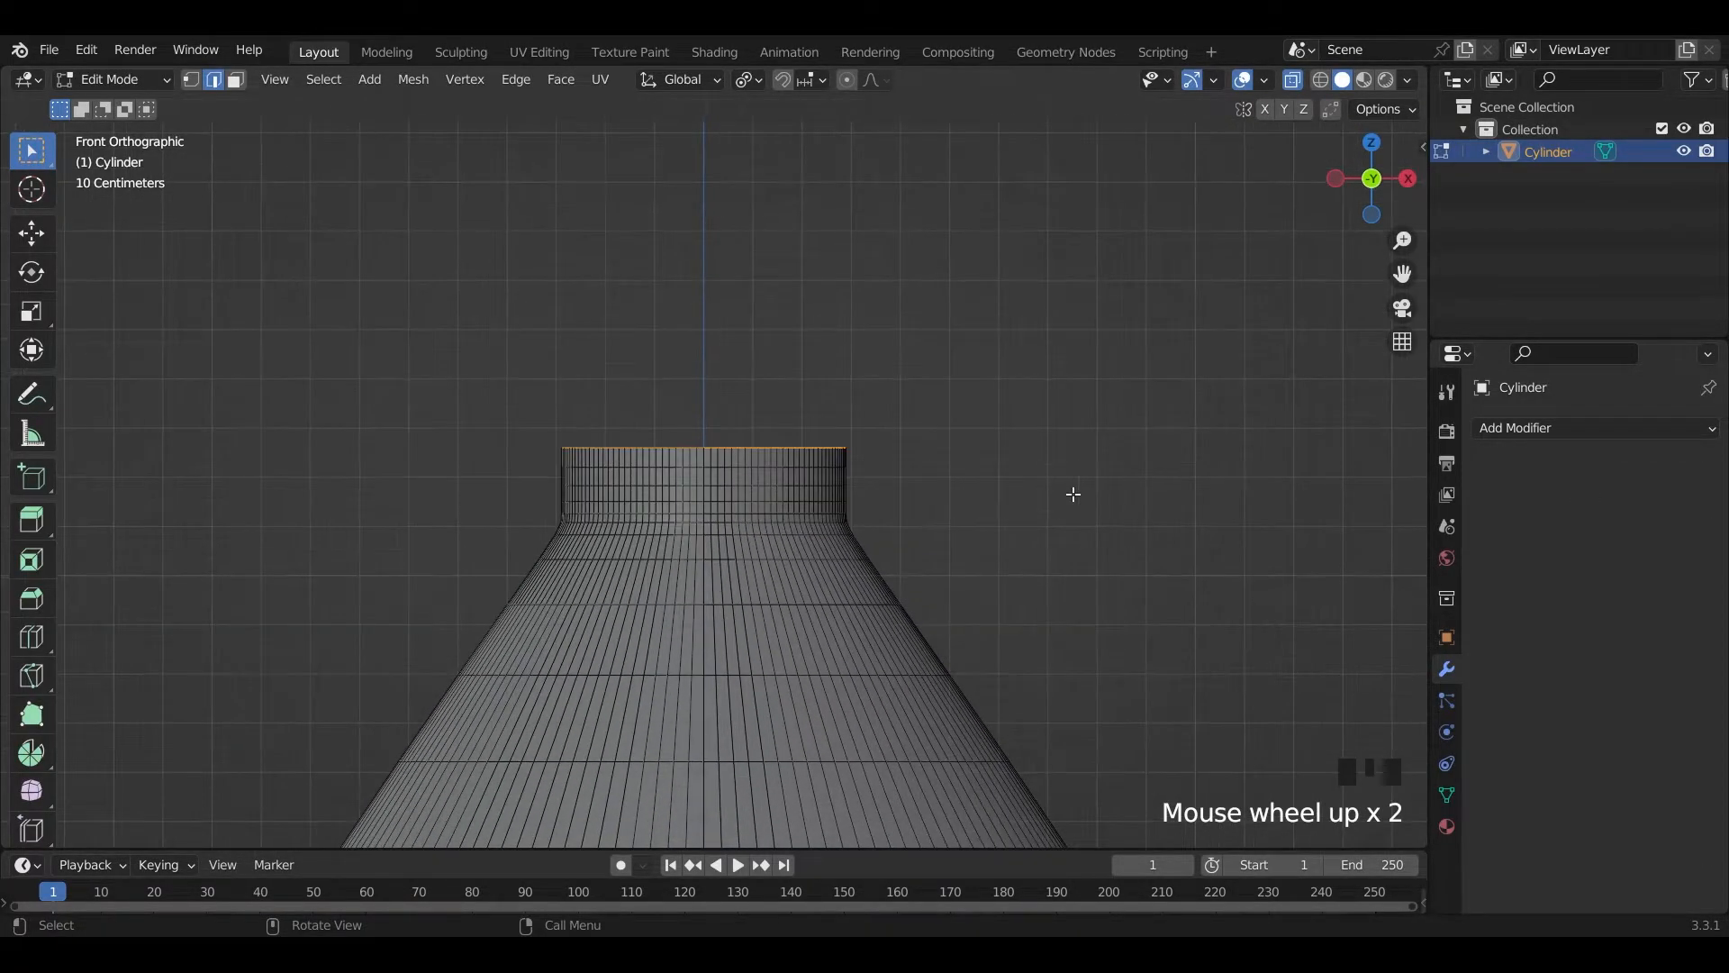
pyautogui.press('e')
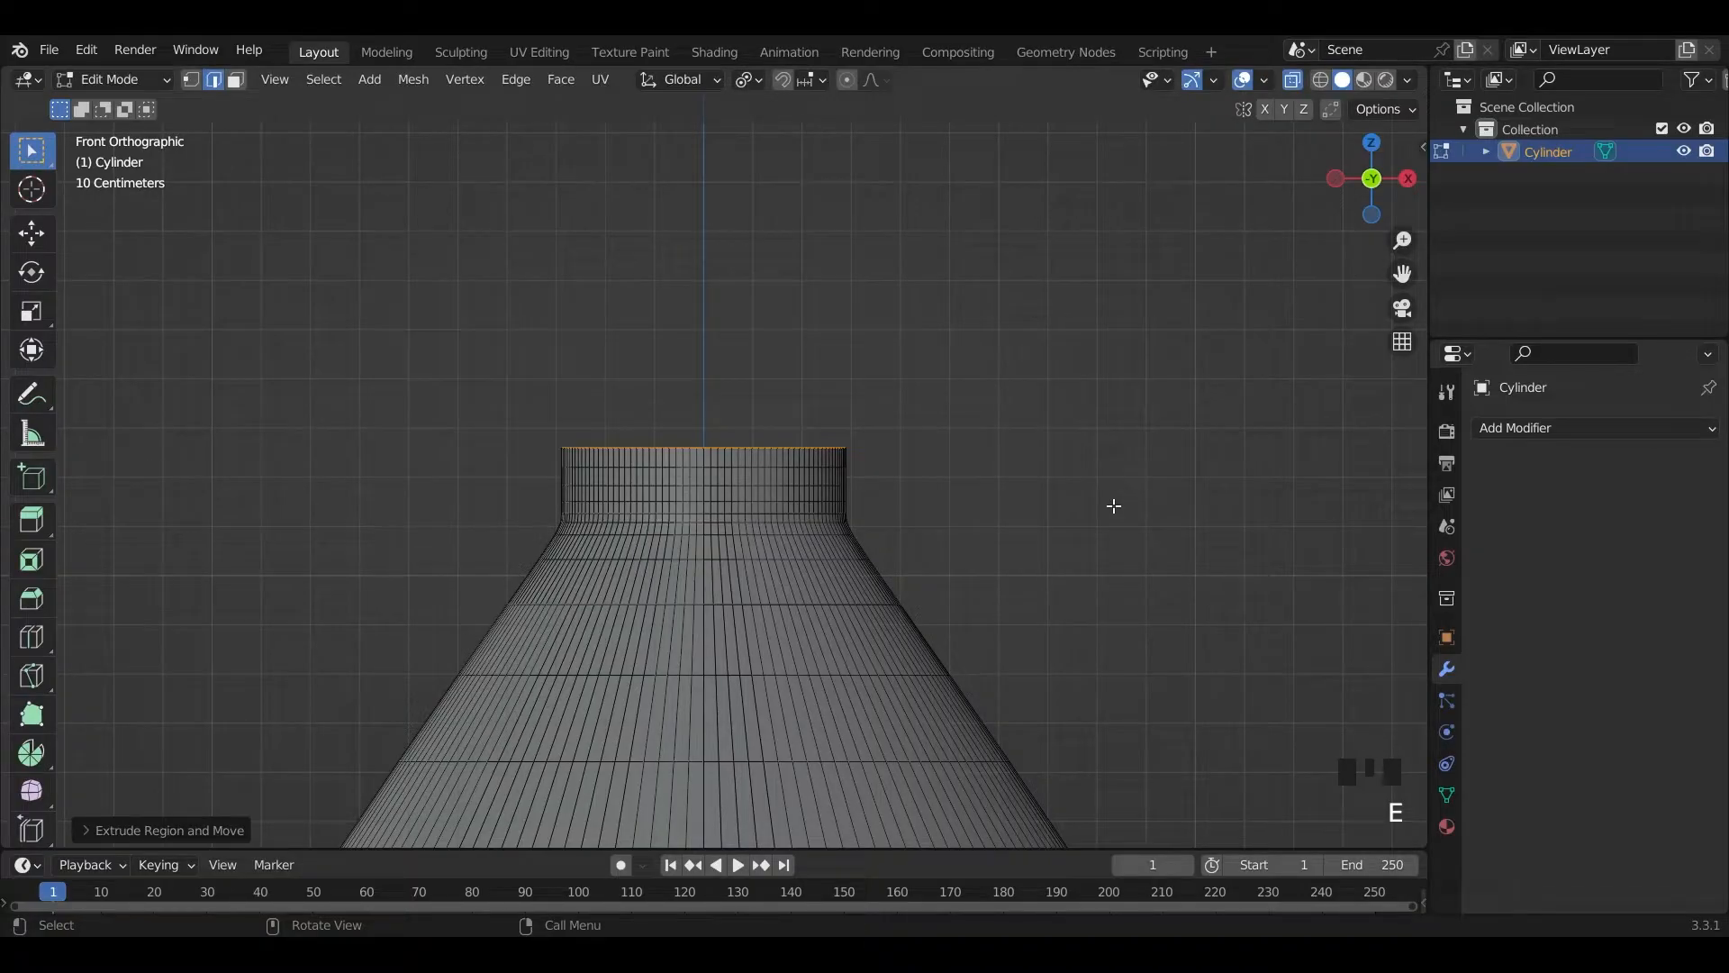
pyautogui.press('s')
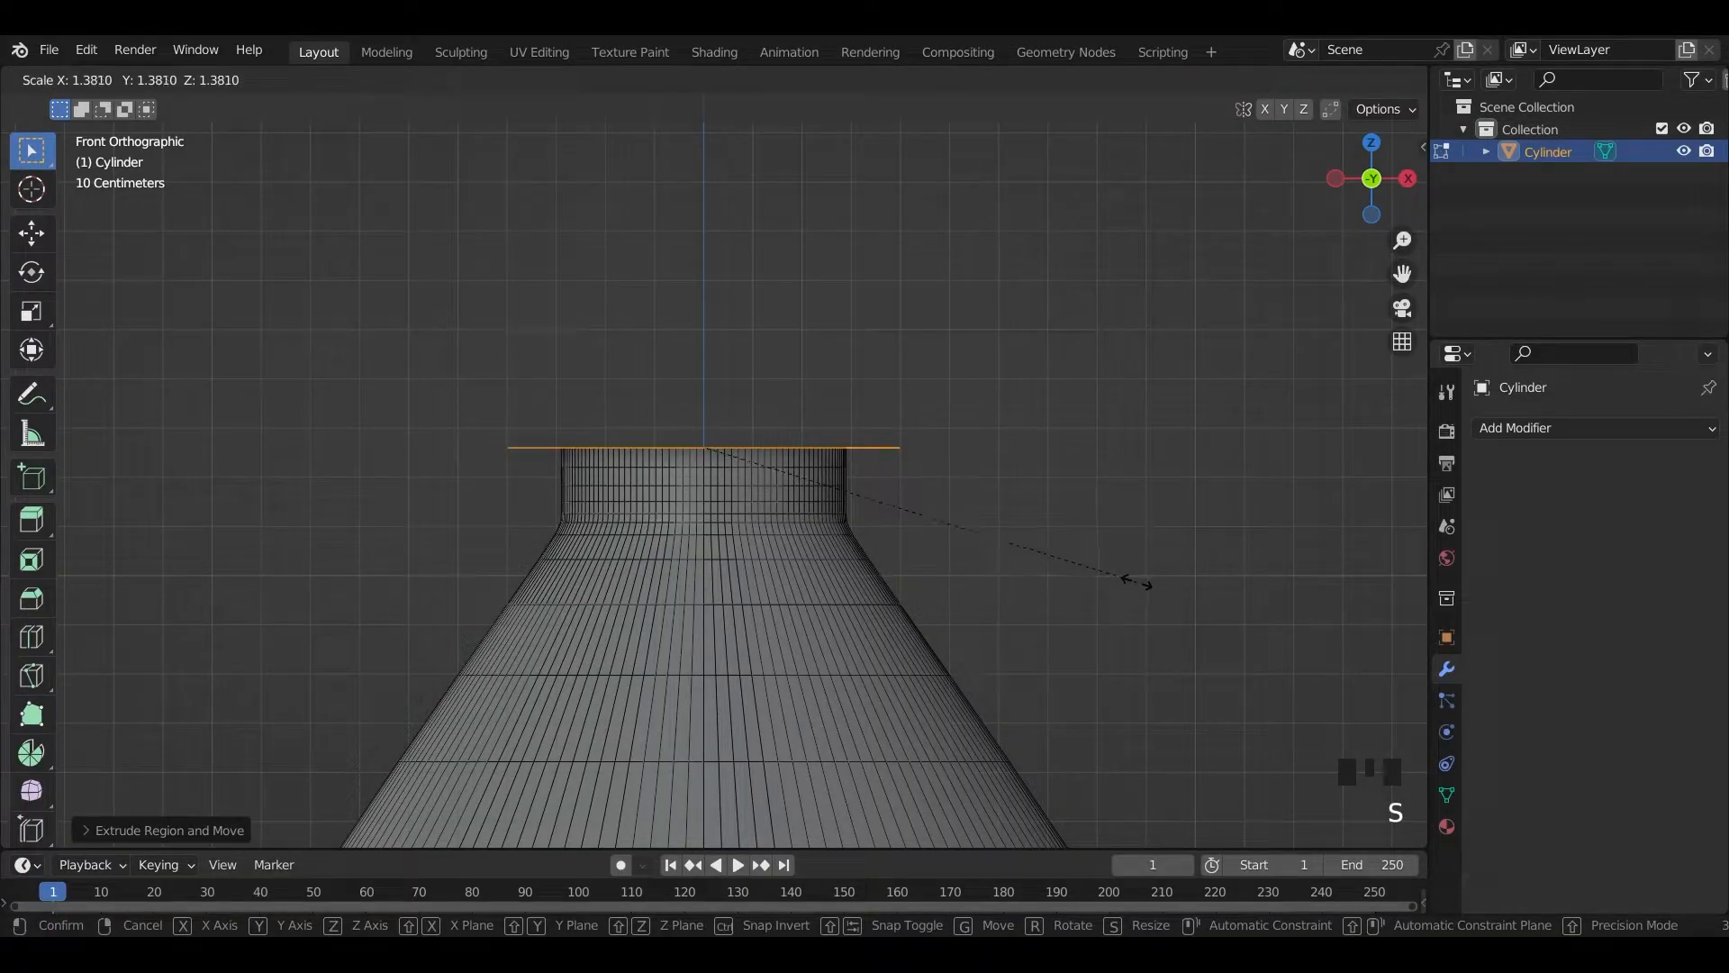
pyautogui.click(1136, 581)
# - Extrude the widened rim up about 0.3 m along Z and fill its open top with a face
pyautogui.press('e')
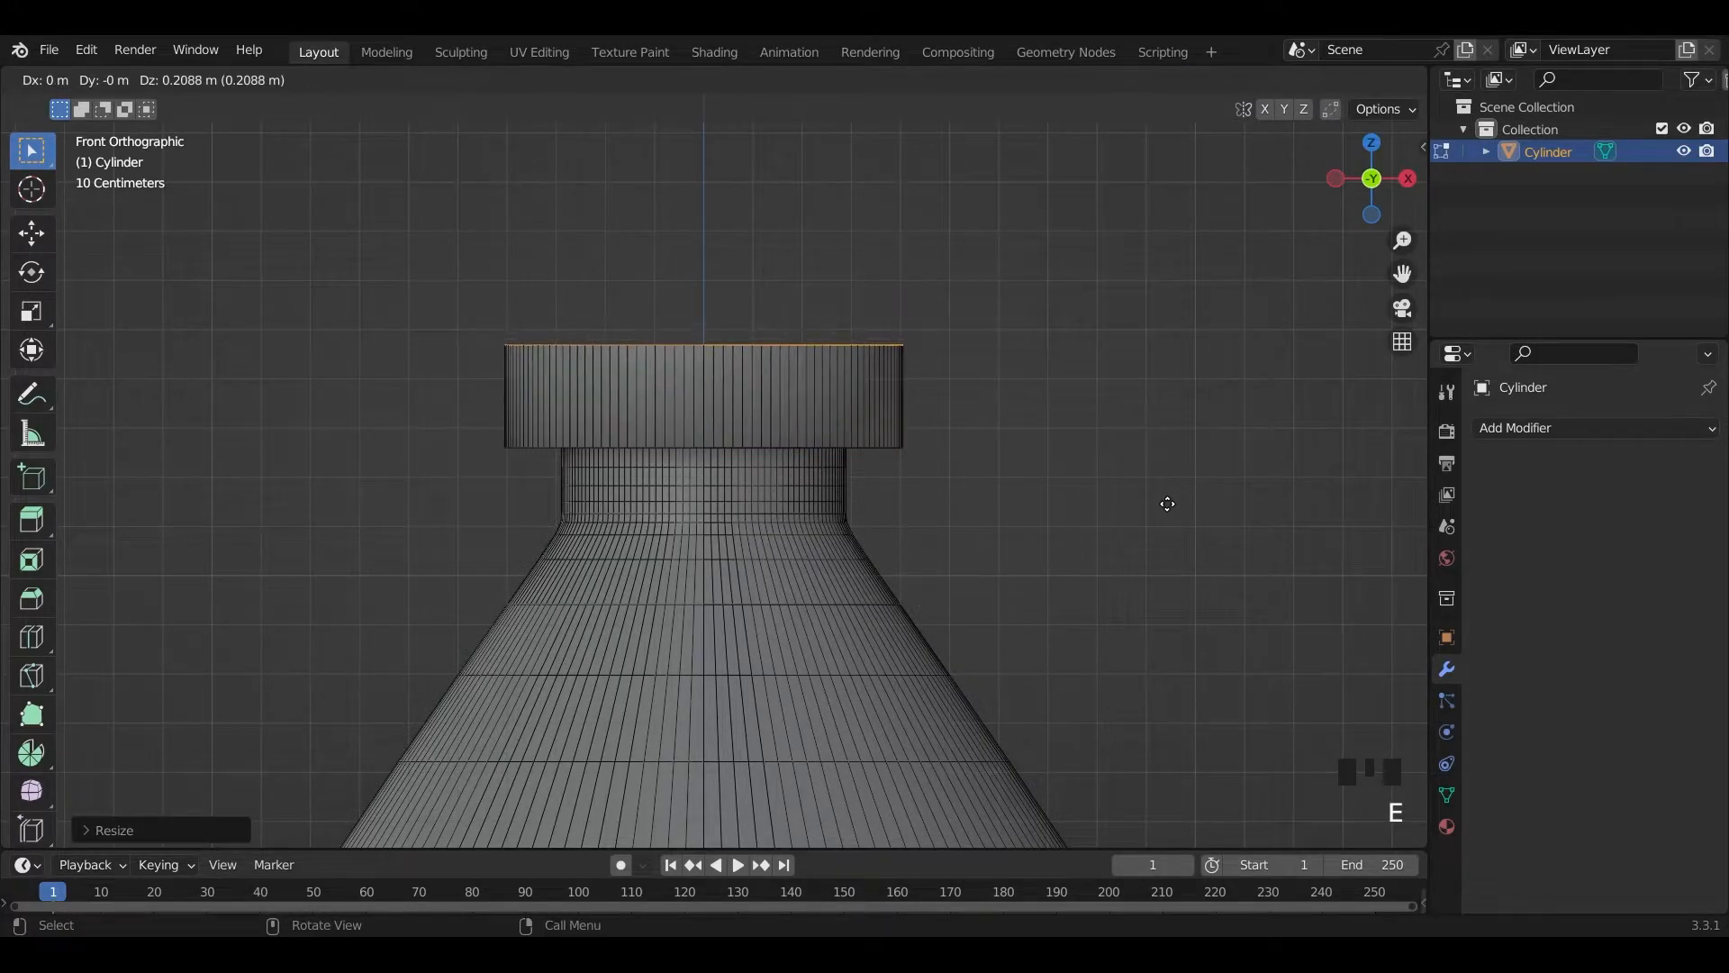
pyautogui.press('z')
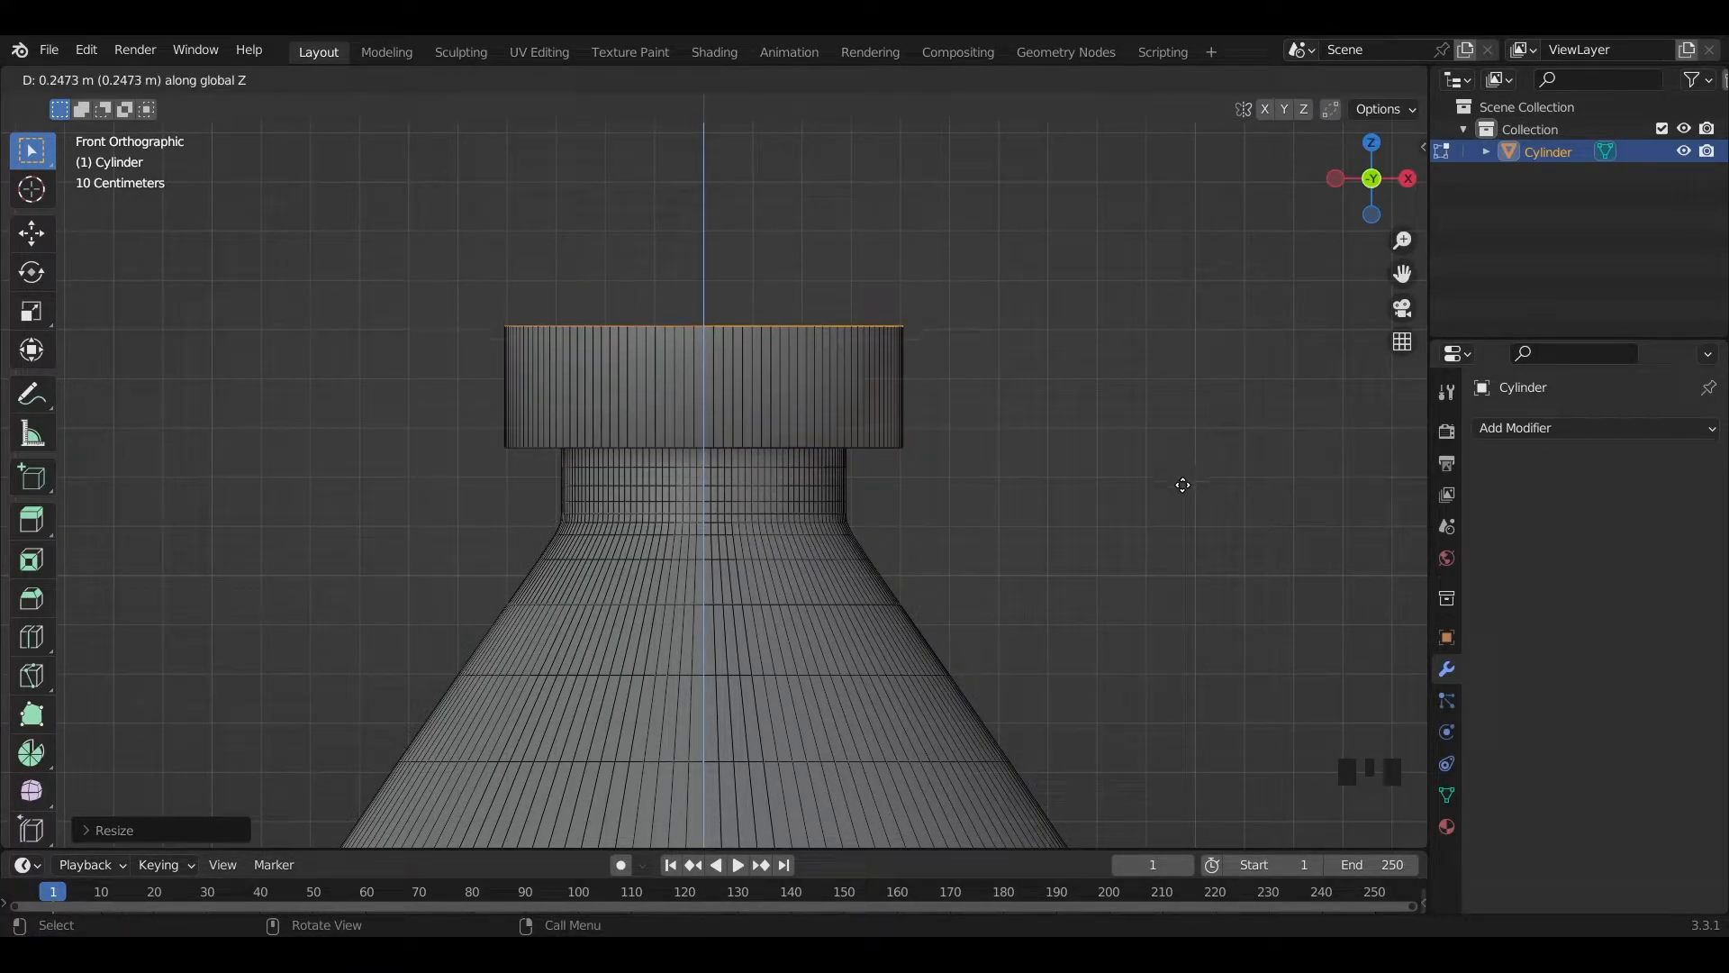
pyautogui.press('ctrl')
pyautogui.click(1186, 482)
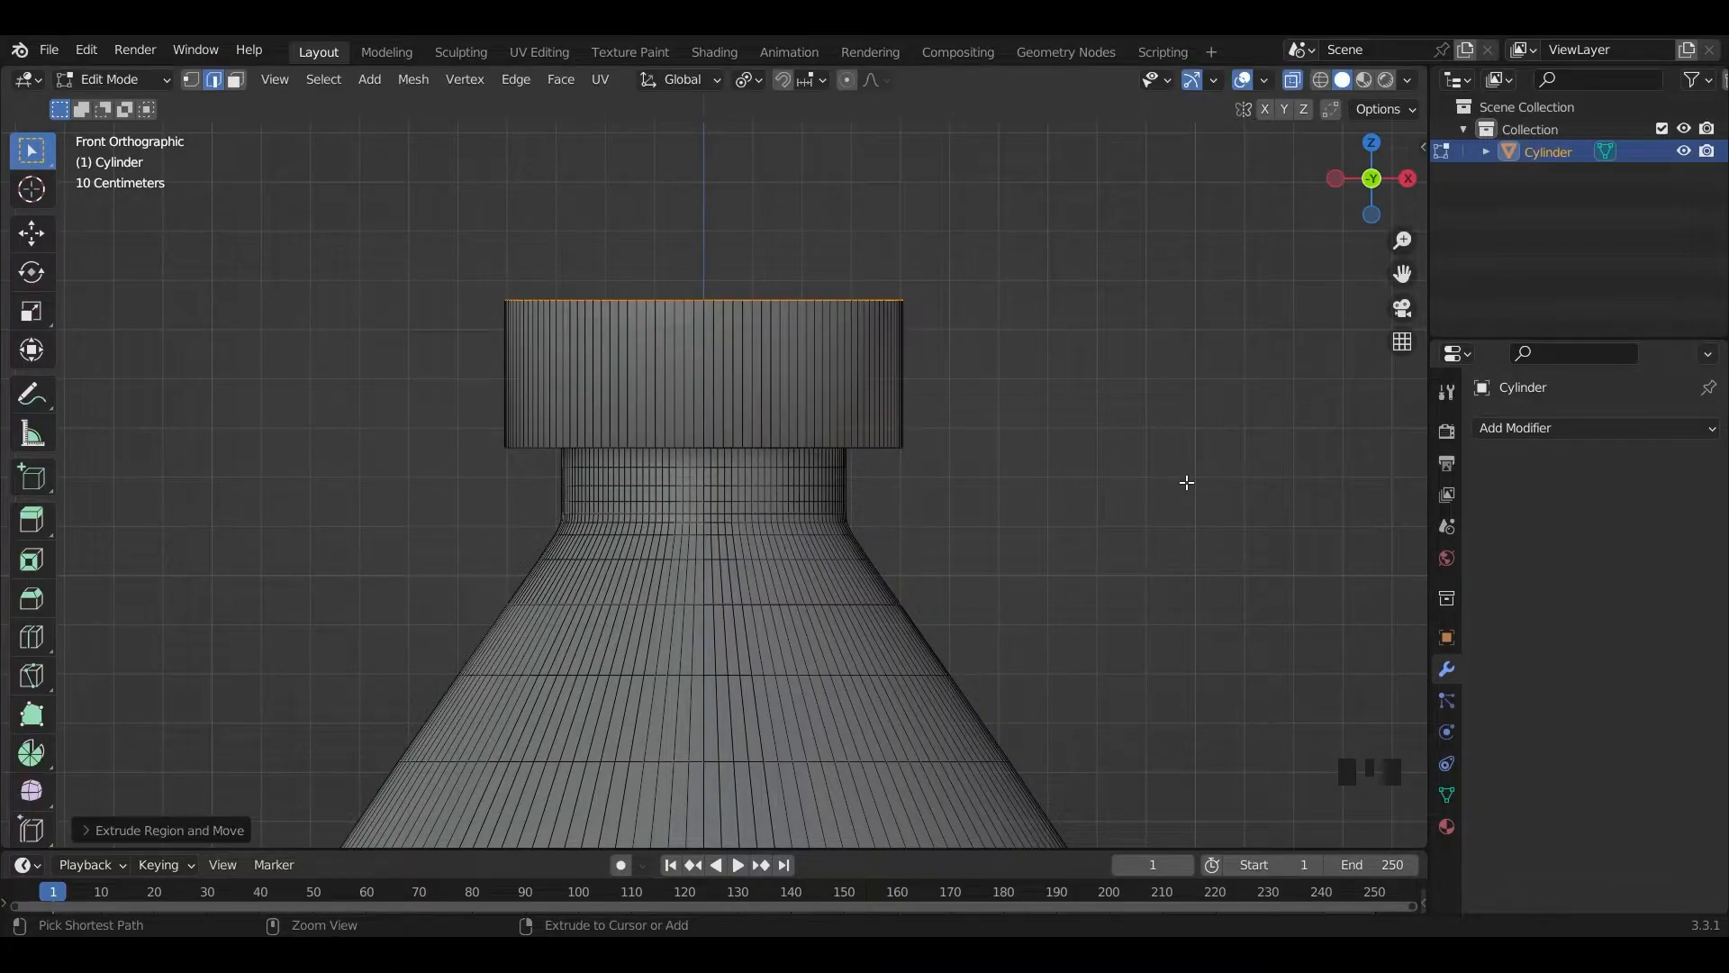
pyautogui.scroll(-4, 942, 475)
pyautogui.moveTo(942, 474); pyautogui.dragTo(931, 544, button='middle')
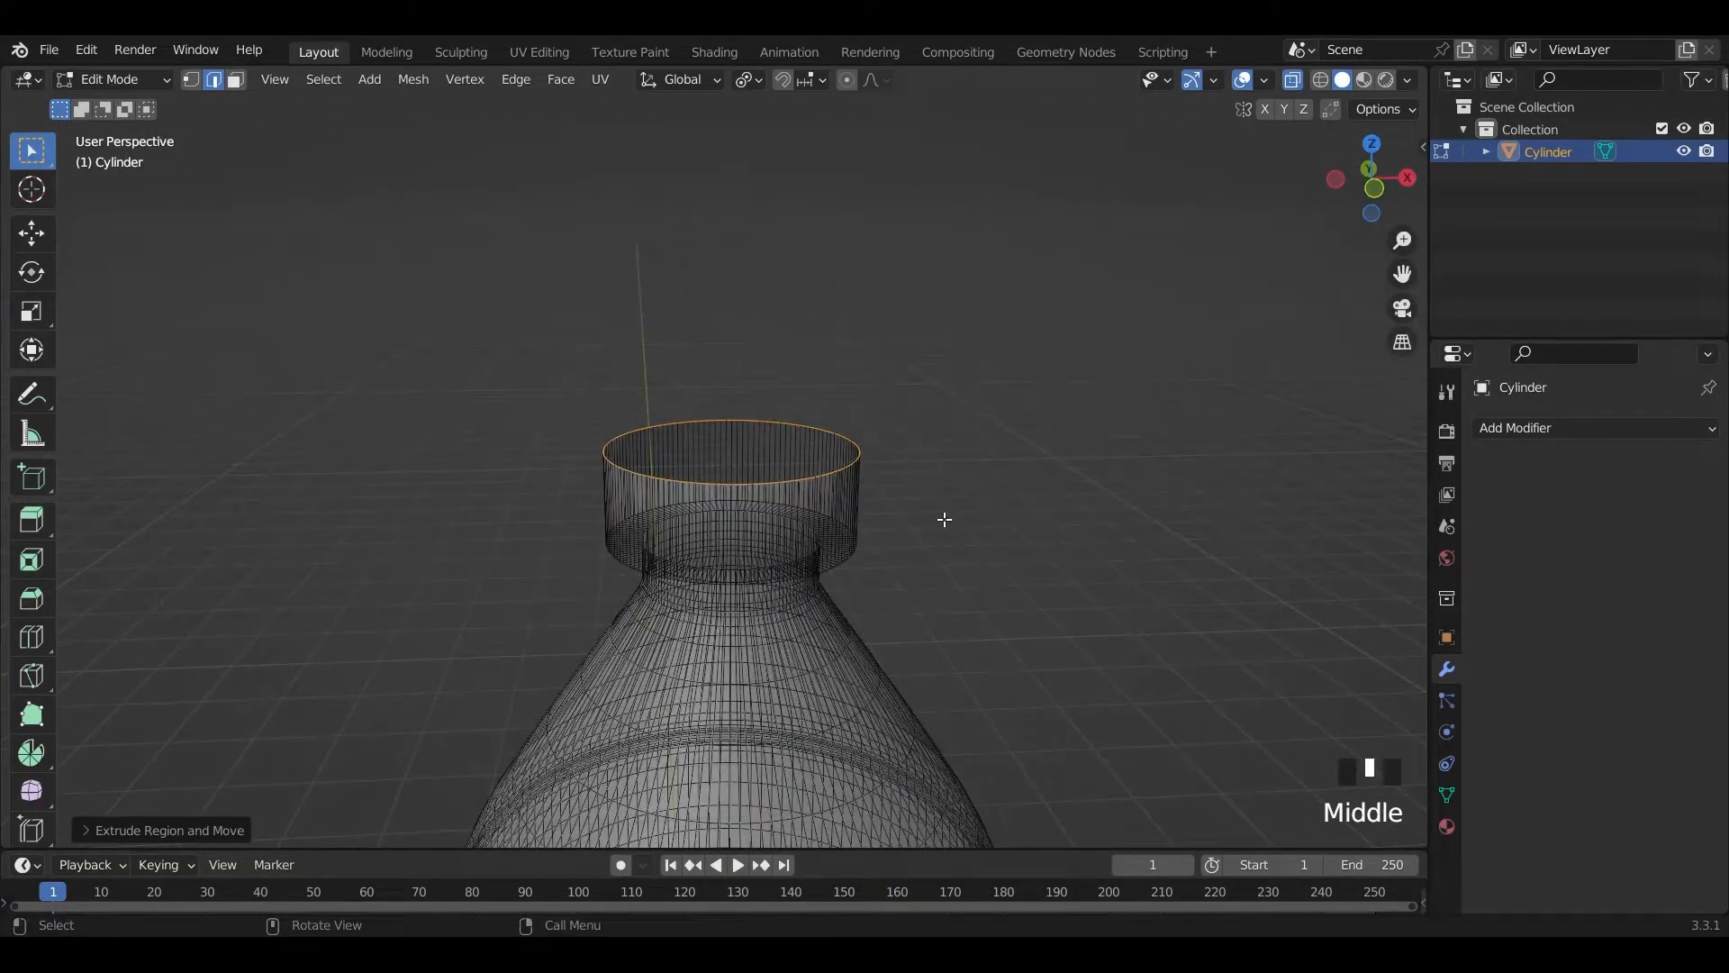
pyautogui.press('f')
# - Turn off X-ray and add the cap's lower outer edge loop to the selected top loop
pyautogui.keyDown('shift'); pyautogui.moveTo(1044, 569); pyautogui.dragTo(954, 448, button='middle'); pyautogui.keyUp('shift')
pyautogui.scroll(6, 937, 427)
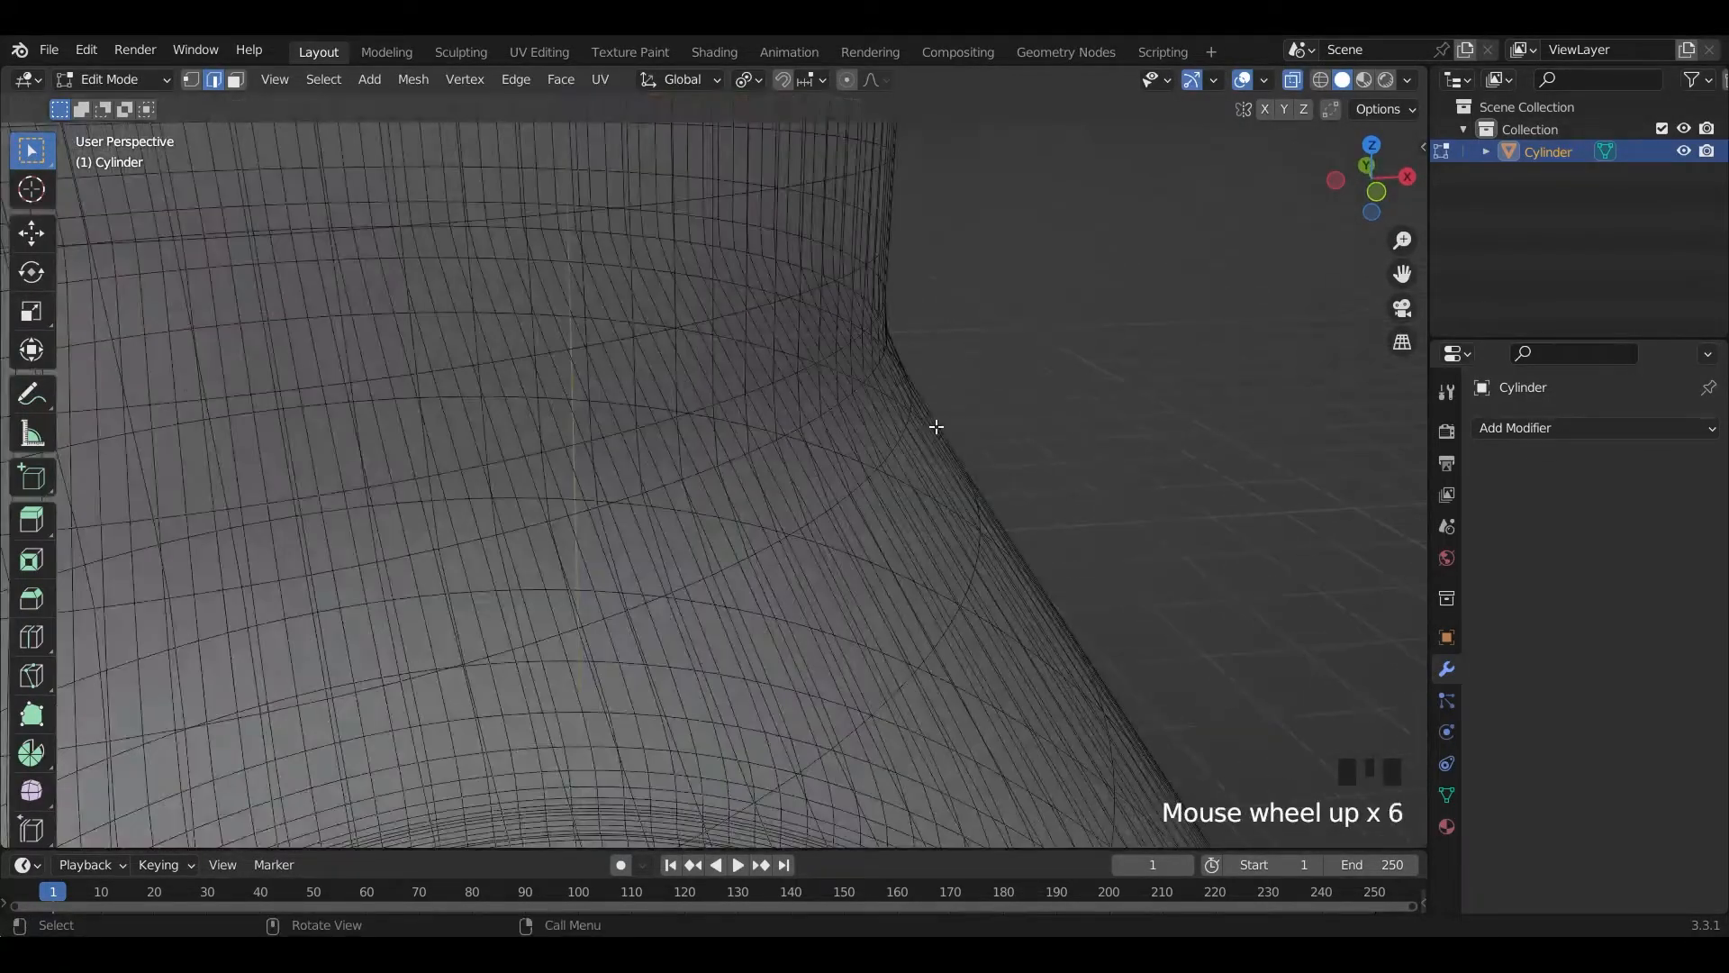
pyautogui.scroll(-3, 936, 426)
pyautogui.click(1291, 81)
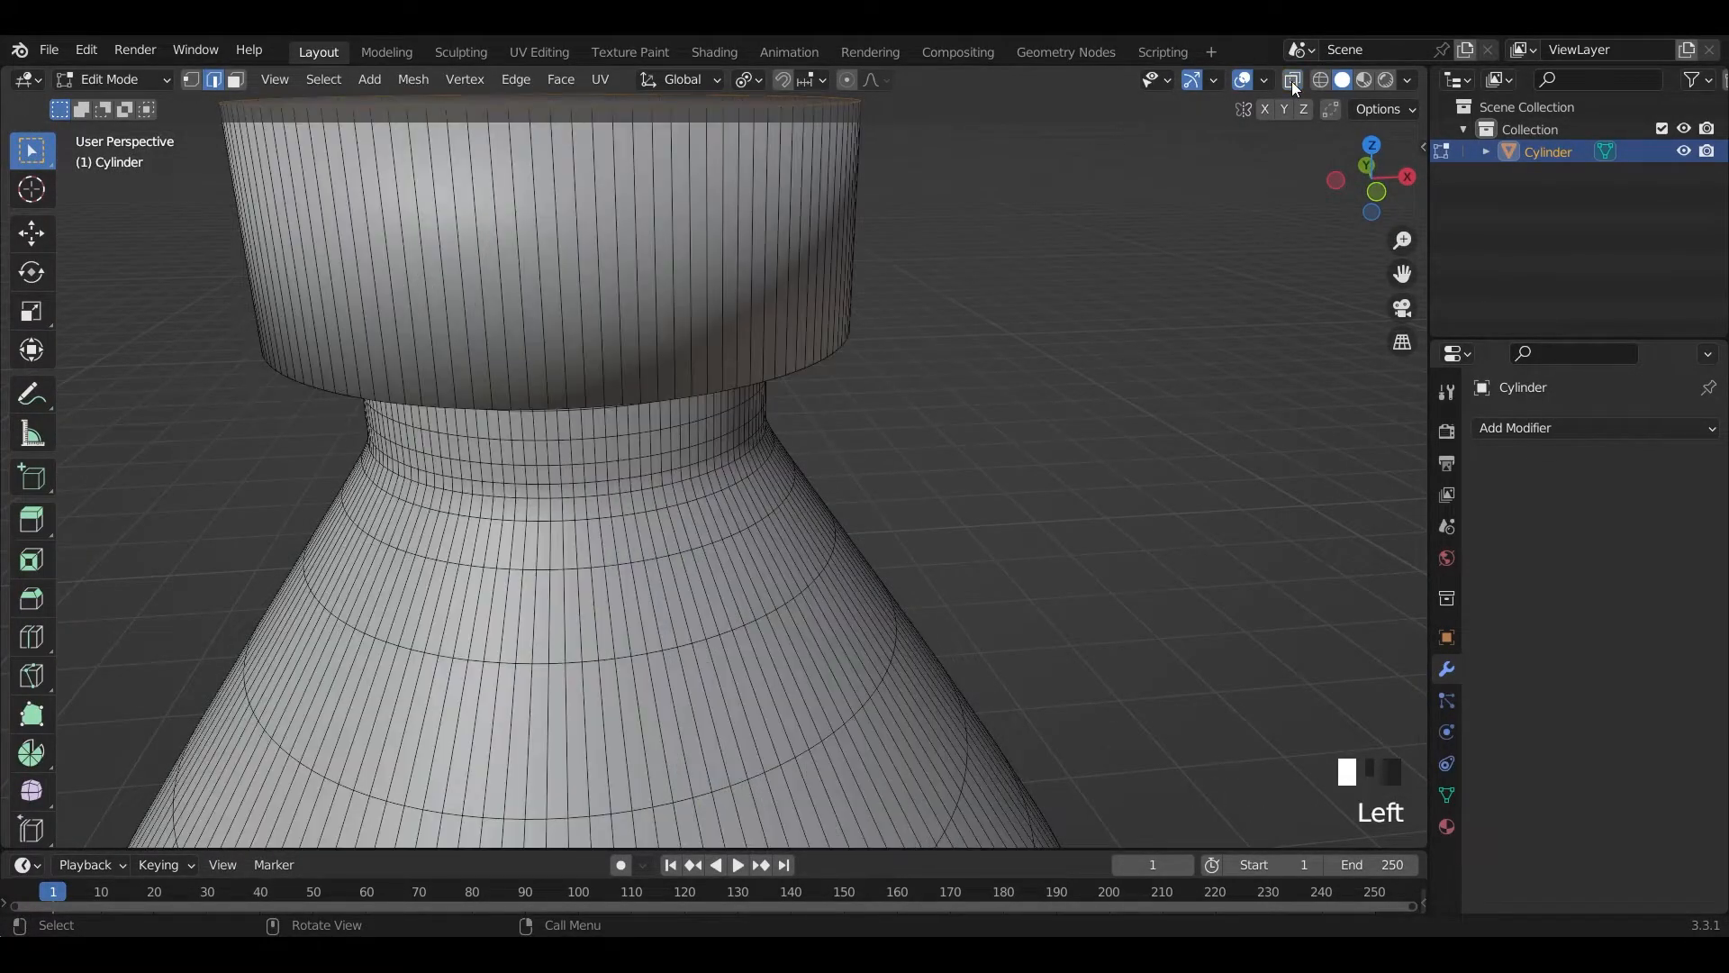
pyautogui.scroll(-3, 867, 396)
pyautogui.scroll(2, 882, 426)
pyautogui.scroll(2, 881, 423)
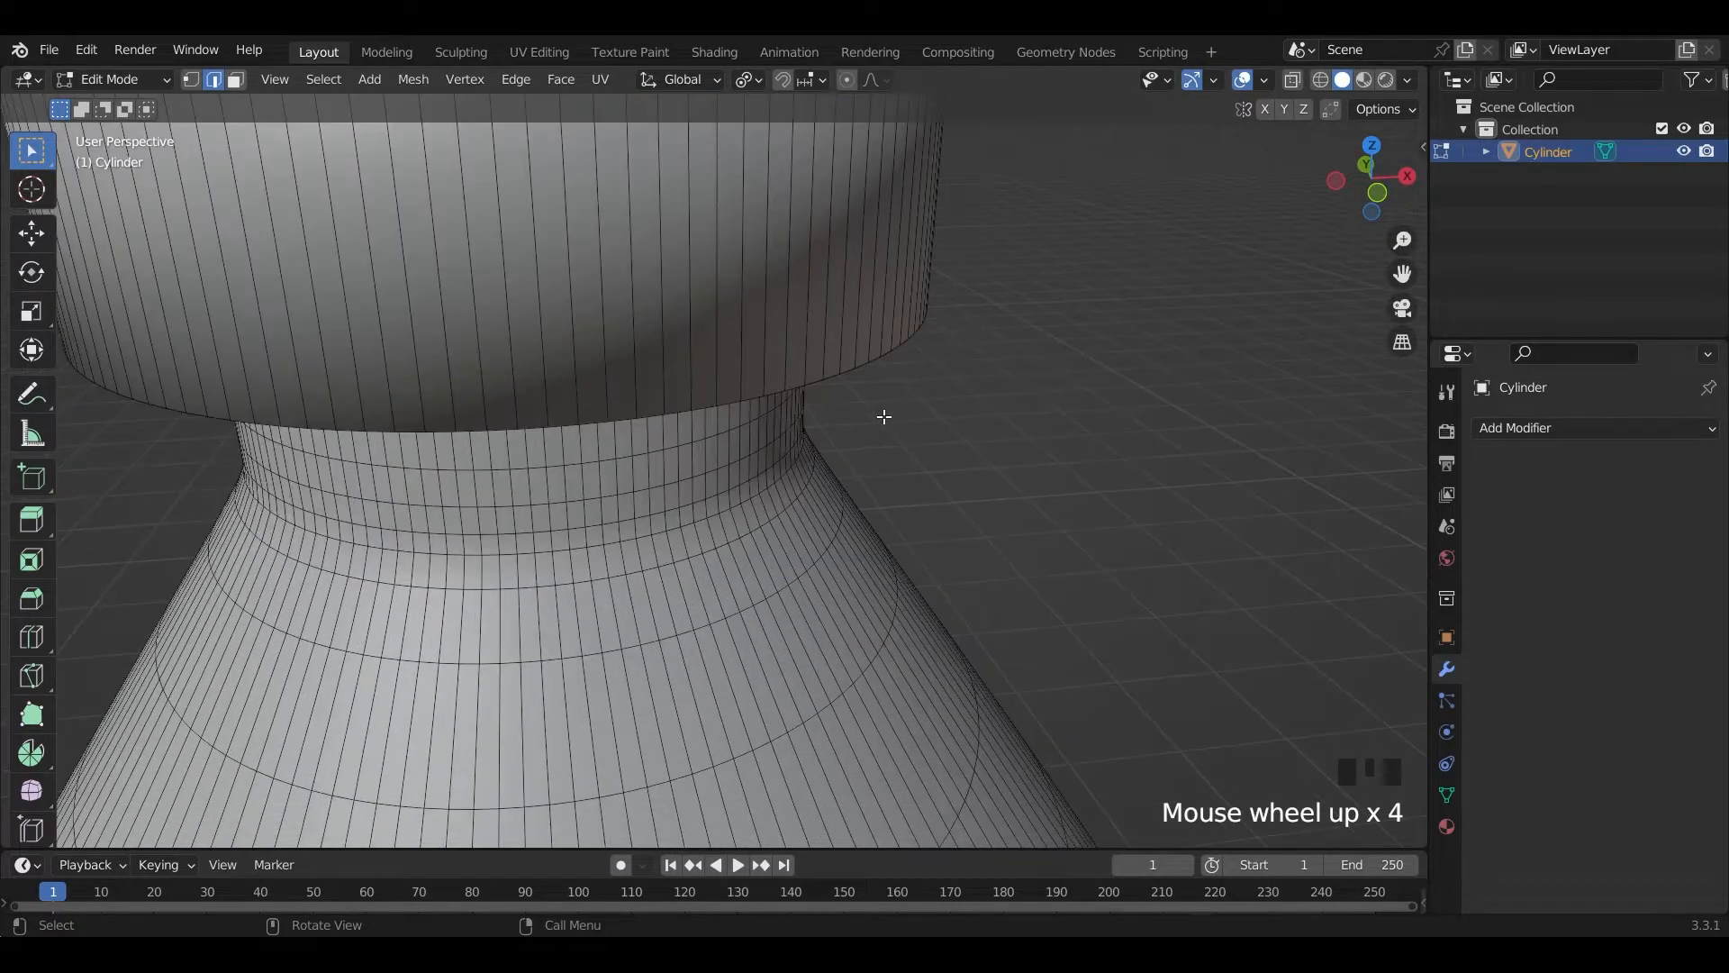
pyautogui.keyDown('alt'); pyautogui.keyDown('shift'); pyautogui.click(861, 366); pyautogui.keyUp('shift'); pyautogui.keyUp('alt')
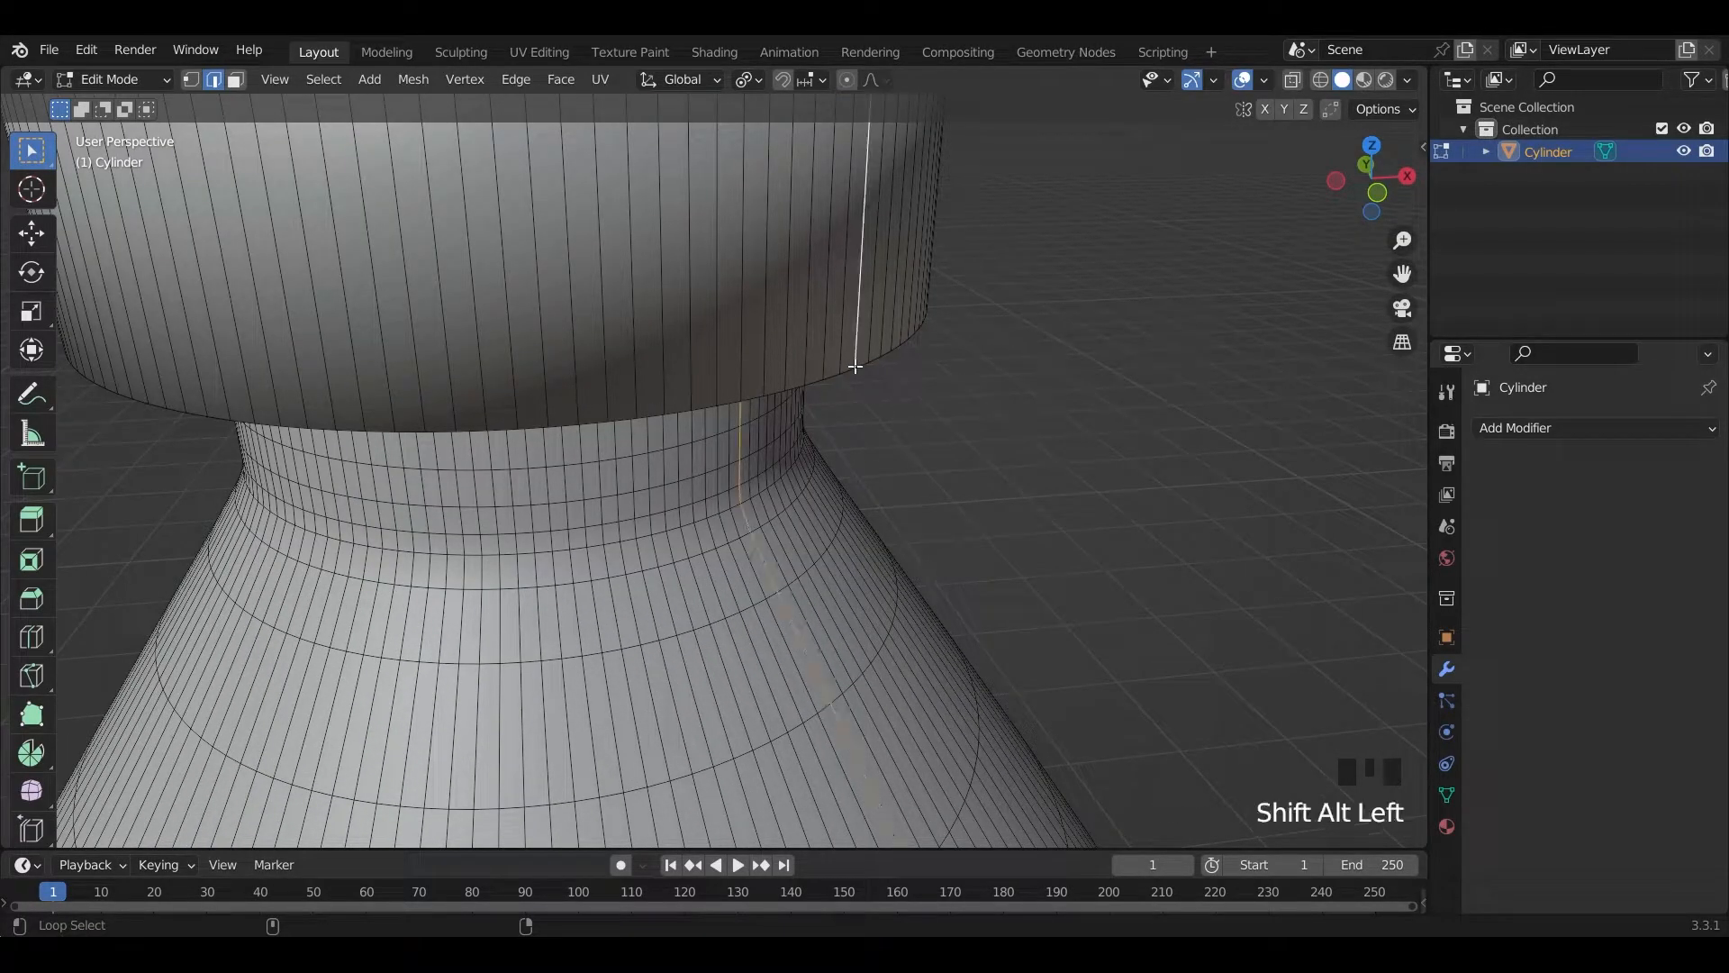
pyautogui.hotkey('ctrl', 'z')
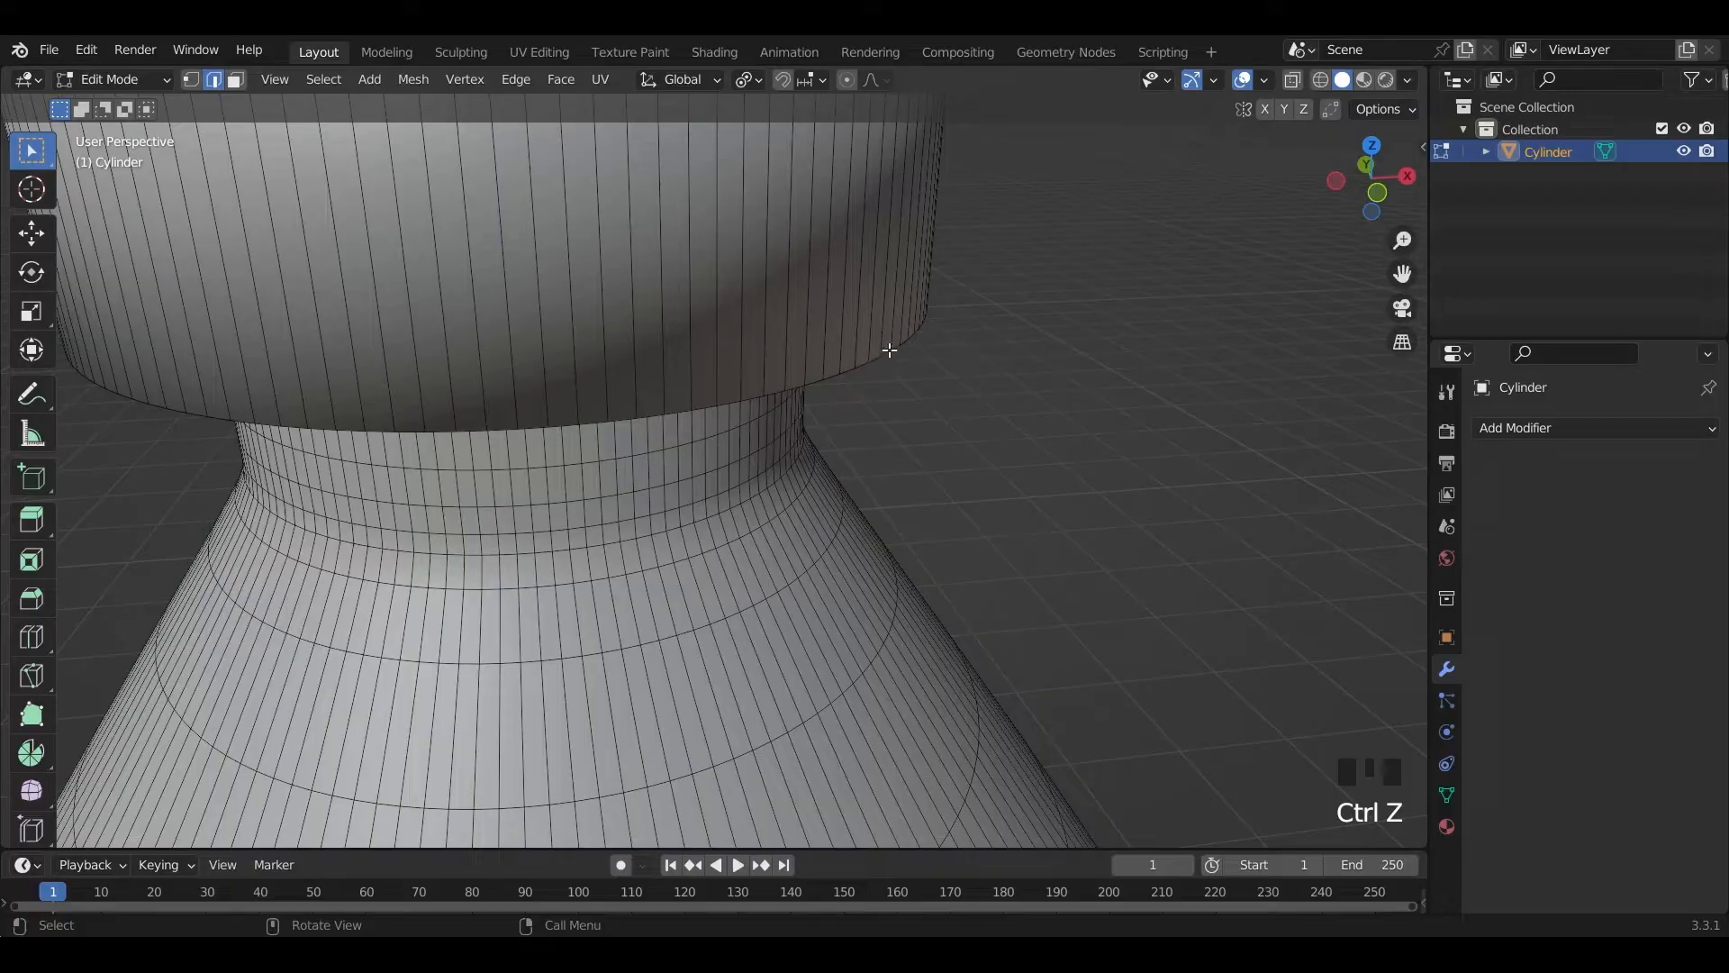
pyautogui.keyDown('alt'); pyautogui.keyDown('shift'); pyautogui.click(887, 350); pyautogui.keyUp('shift'); pyautogui.keyUp('alt')
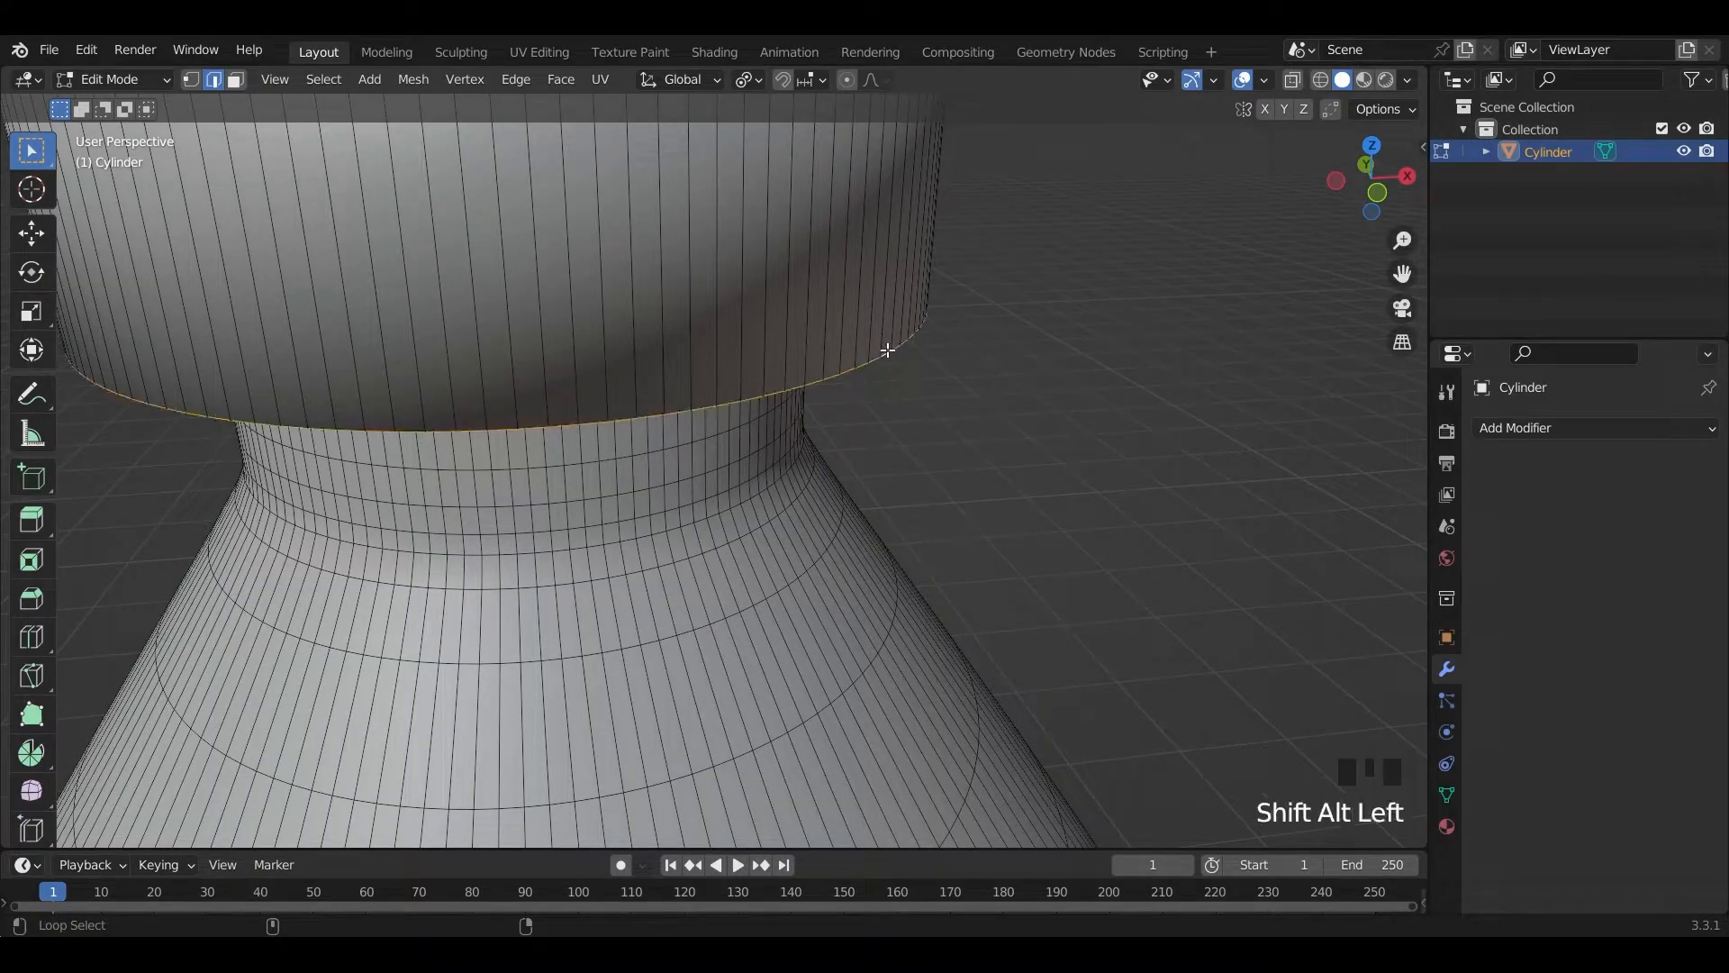
# - Bevel the cap's upper and lower edge loops with 3 segments and a width of about 0.033 m
pyautogui.scroll(-4, 887, 352)
pyautogui.scroll(2, 638, 351)
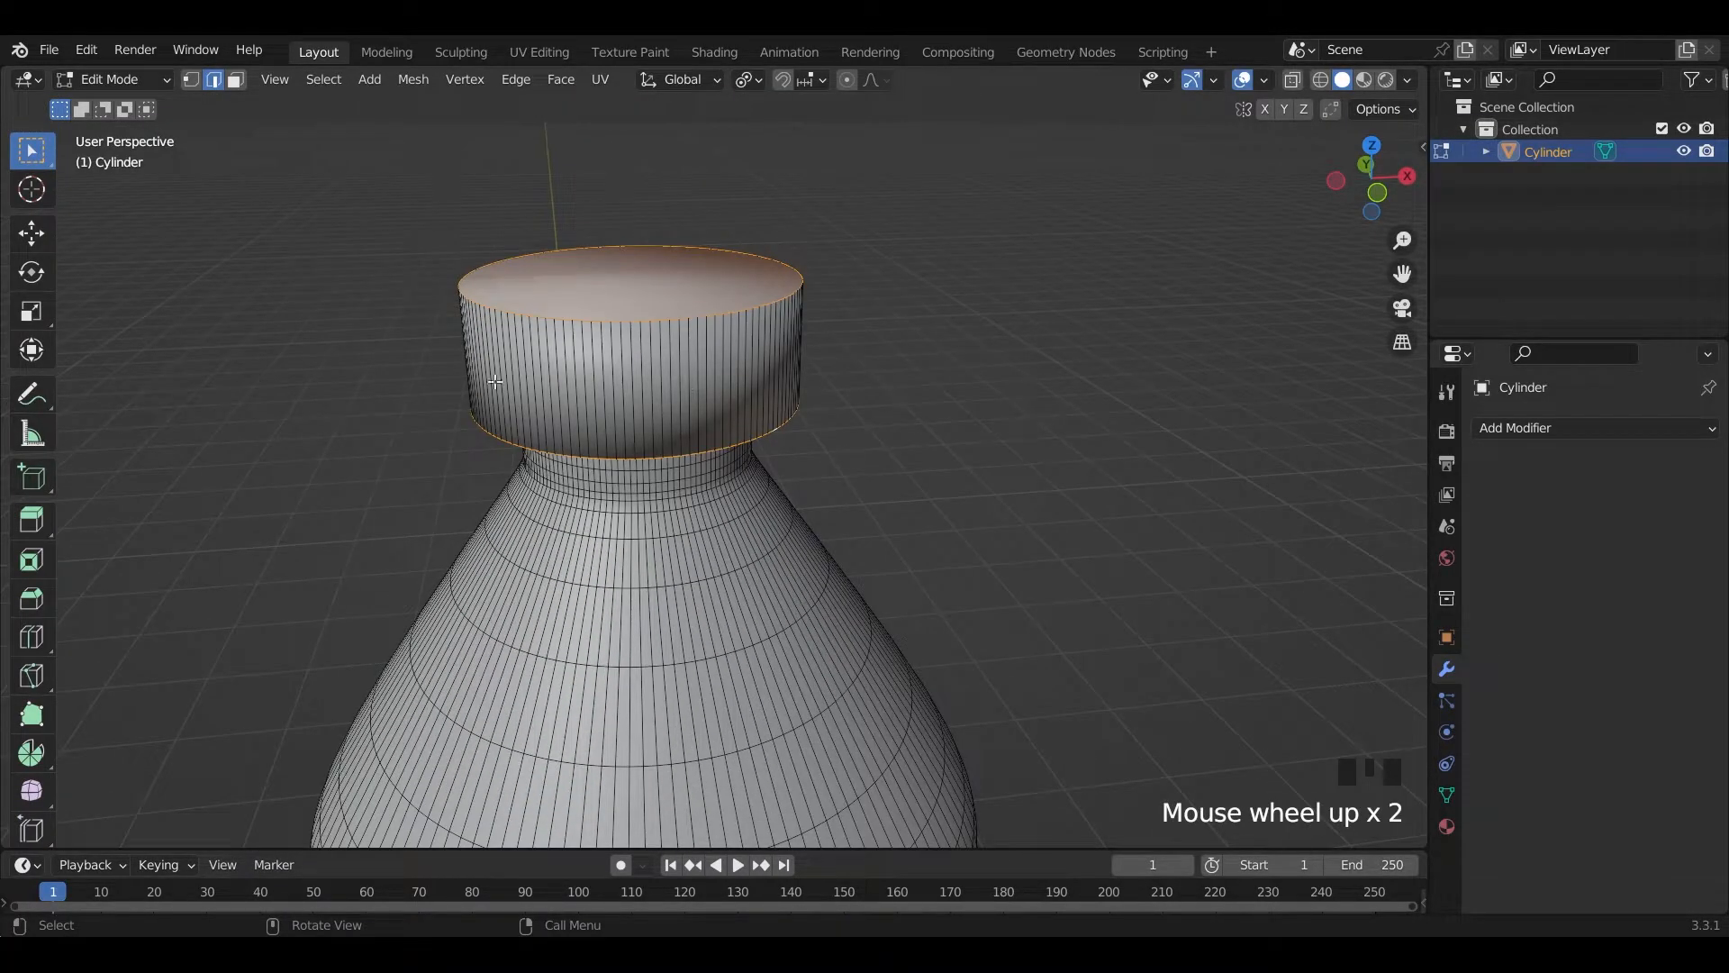
pyautogui.scroll(3, 702, 390)
pyautogui.scroll(-5, 702, 390)
pyautogui.moveTo(728, 468); pyautogui.dragTo(788, 478, button='middle')
pyautogui.scroll(3, 901, 514)
pyautogui.hotkey('ctrl', 'b')
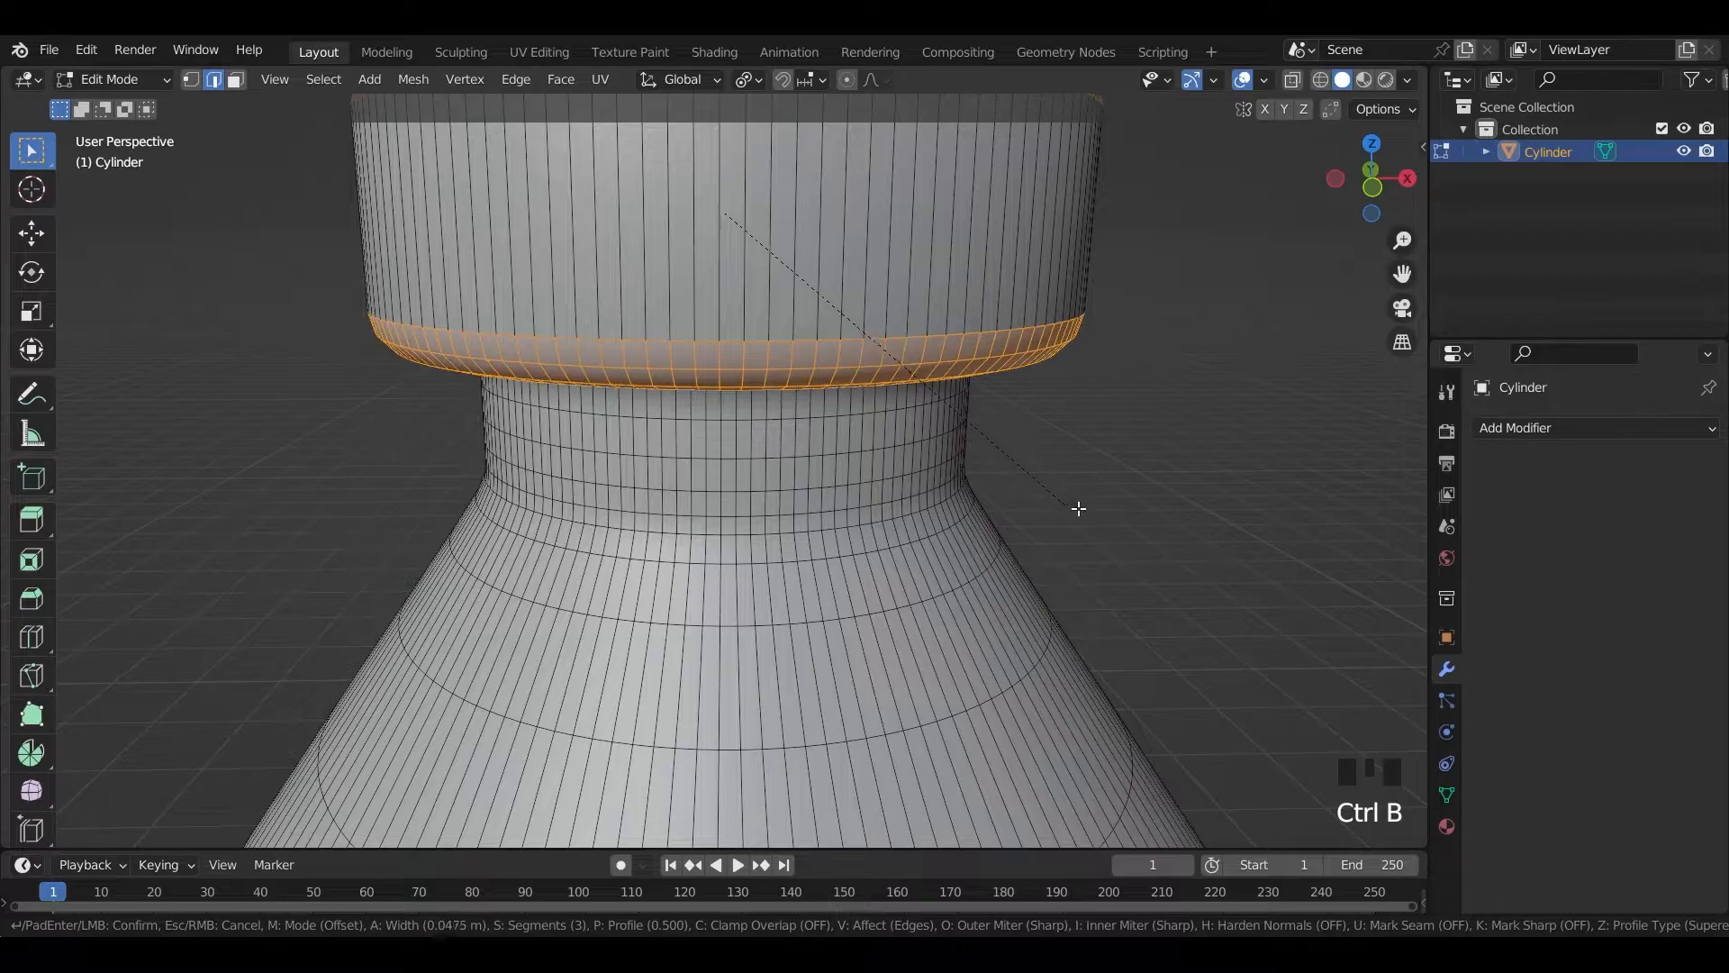
pyautogui.scroll(1, 1081, 507)
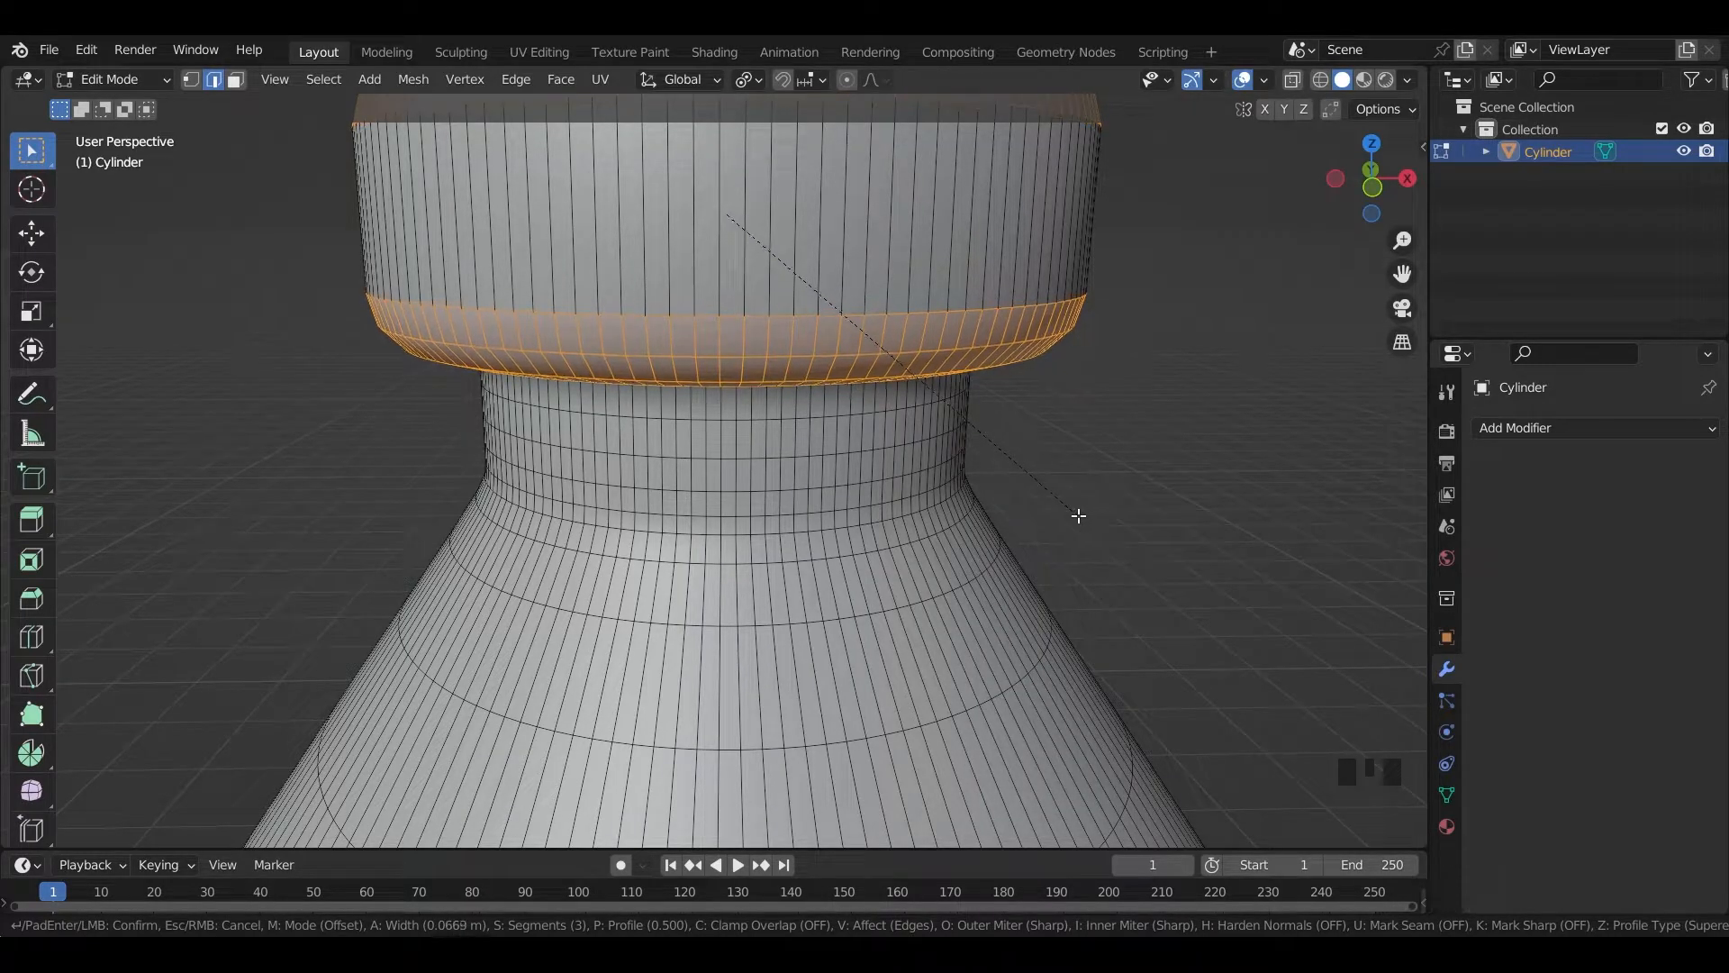
pyautogui.click(1062, 494)
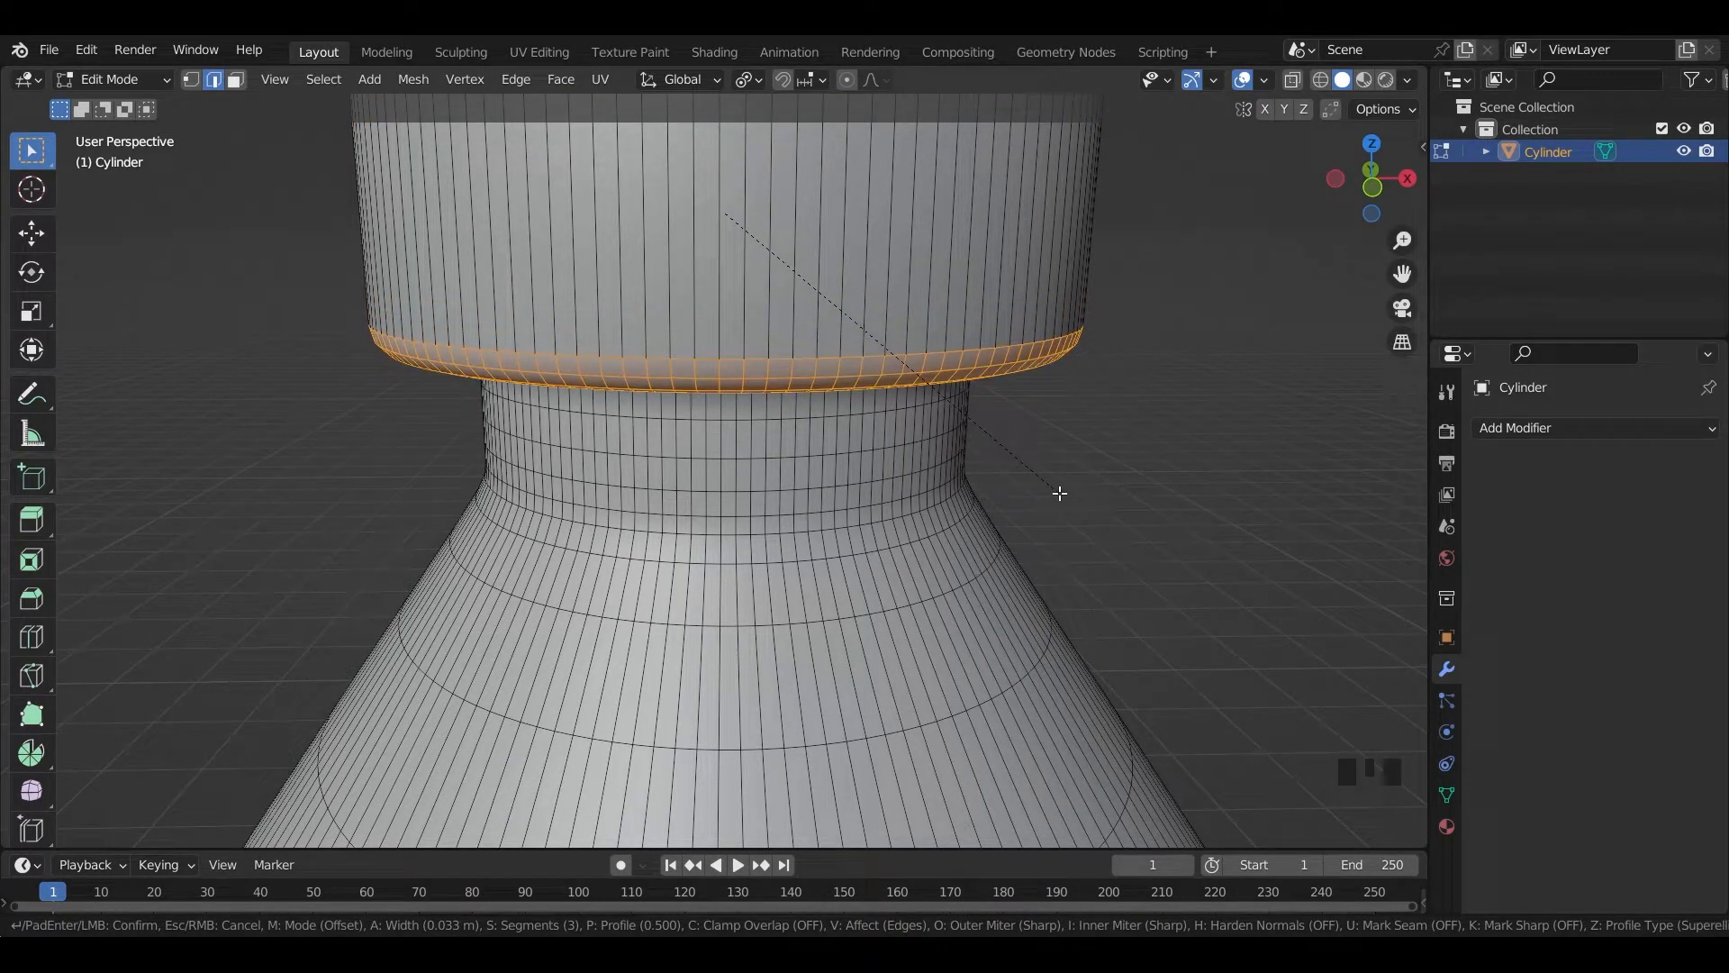
# - Clear the edge selection and return to Object Mode with the whole bottle in view
pyautogui.scroll(-7, 1054, 498)
pyautogui.click(1031, 535)
pyautogui.scroll(-6, 964, 661)
pyautogui.scroll(6, 950, 599)
pyautogui.press('Tab')
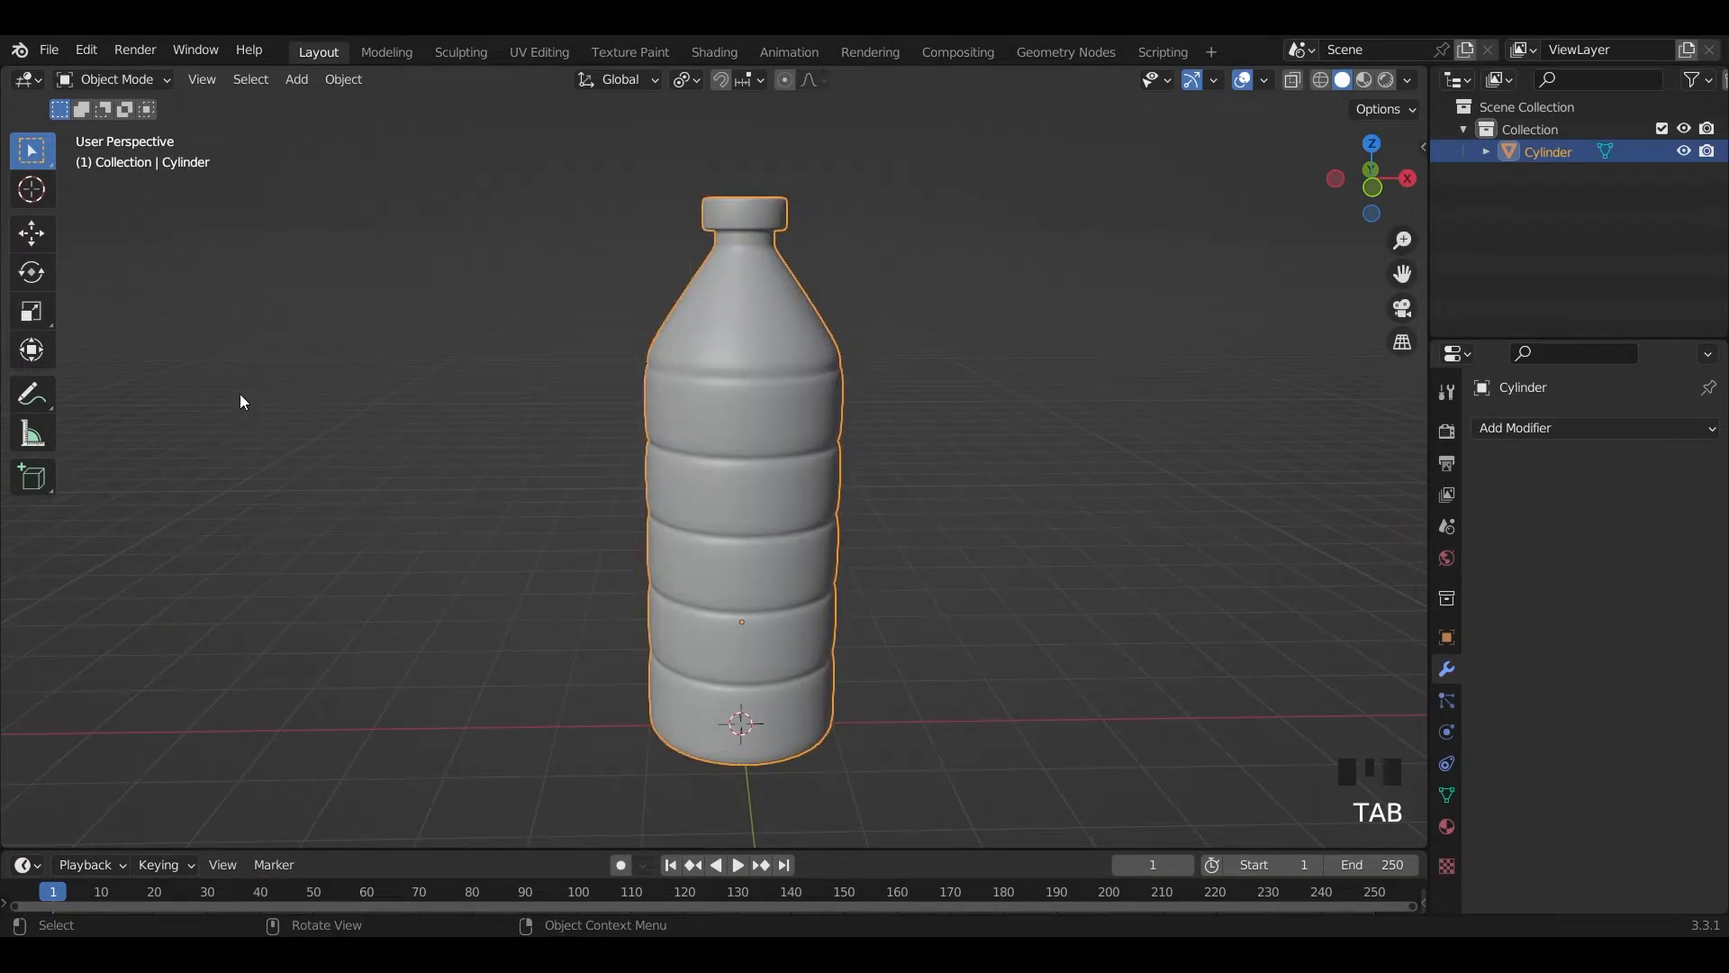
# - Add a new mesh cylinder at the bottle's base in front view and apply Shade Auto Smooth to it
pyautogui.press('KP_1')
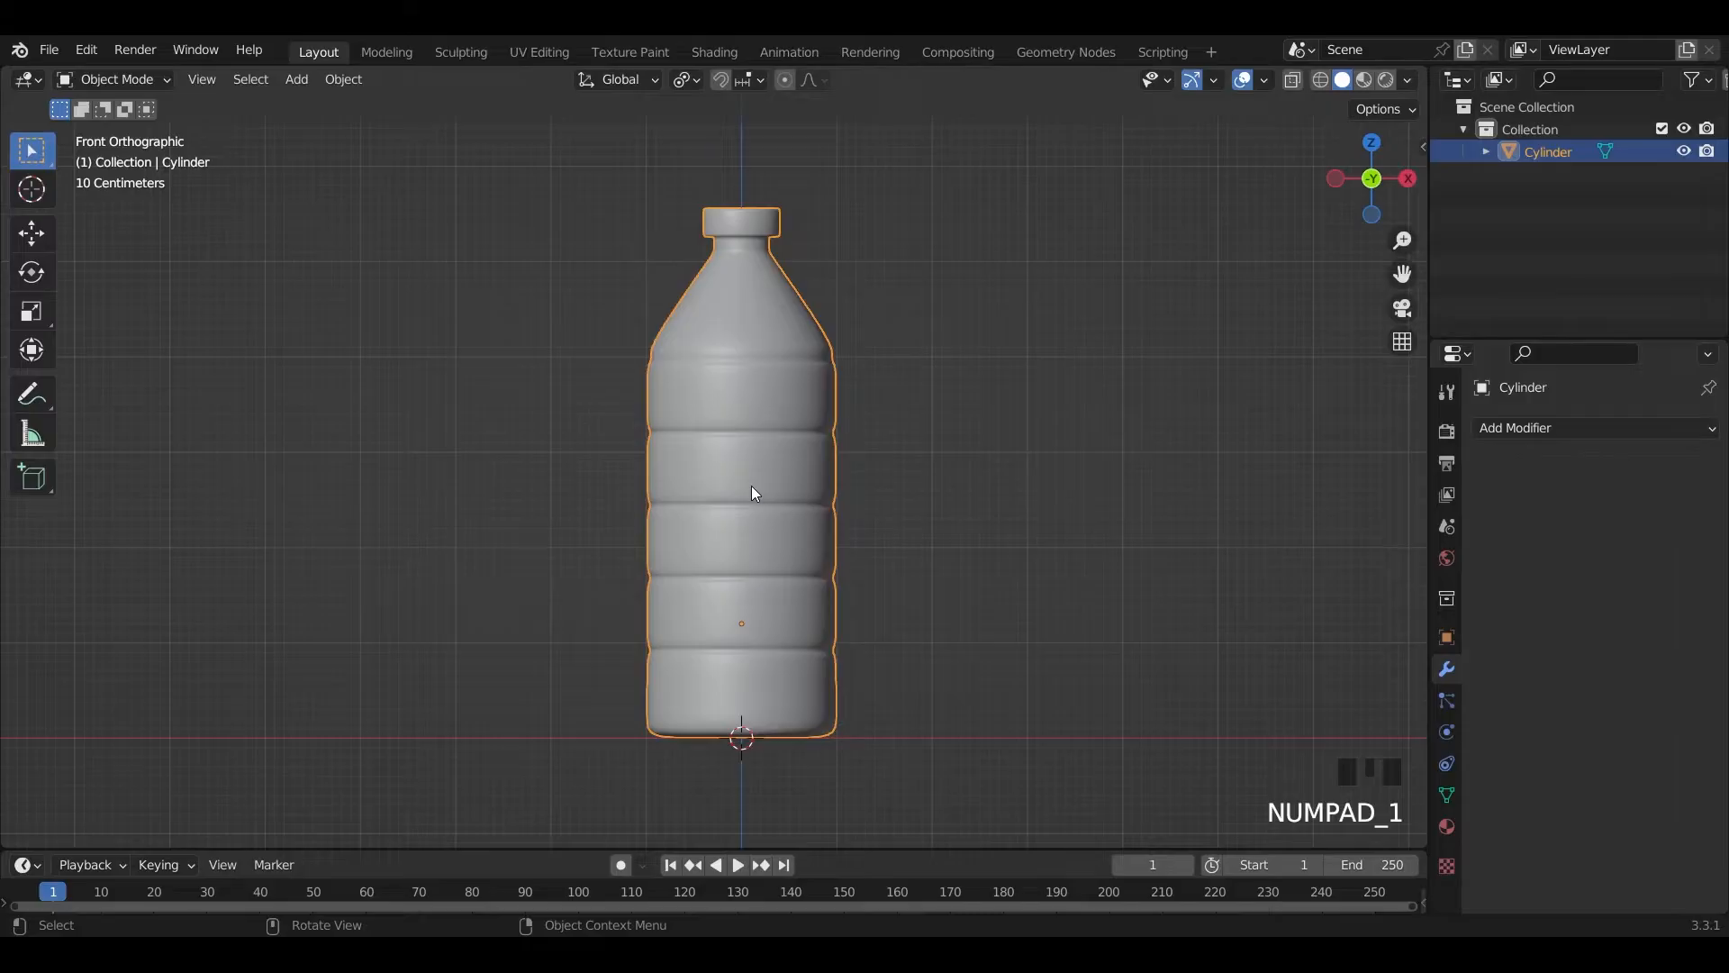
pyautogui.hotkey('shift', 'a')
pyautogui.moveTo(812, 386)
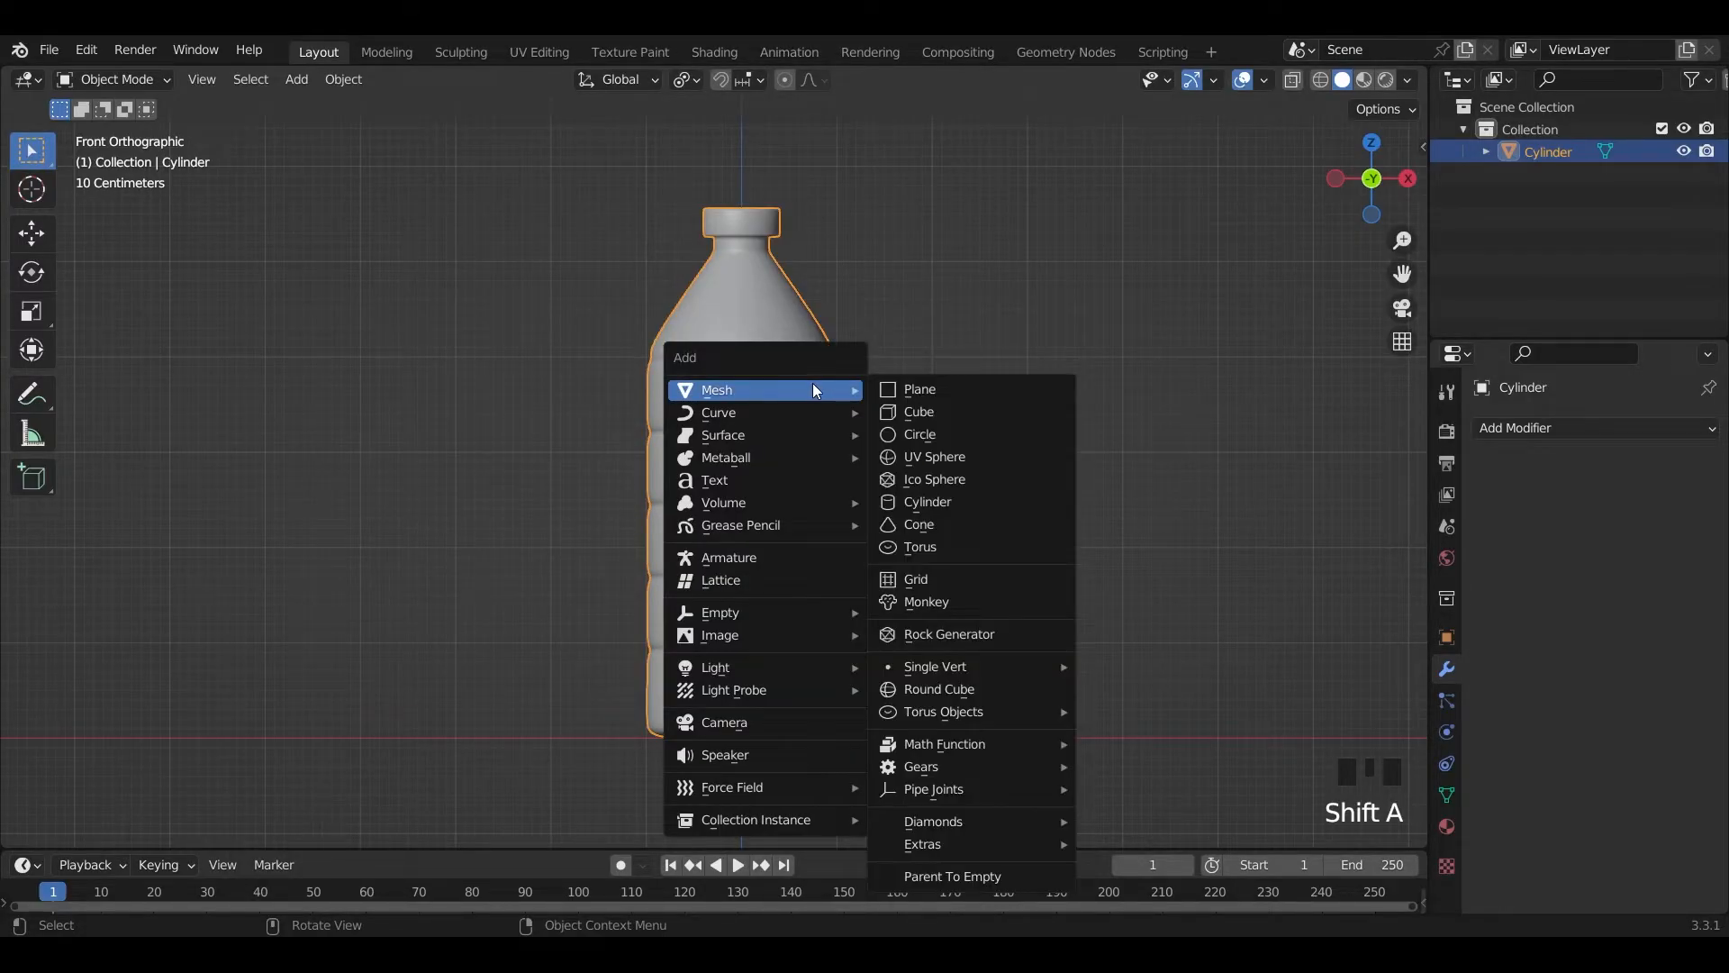
pyautogui.click(959, 501)
pyautogui.scroll(2, 940, 561)
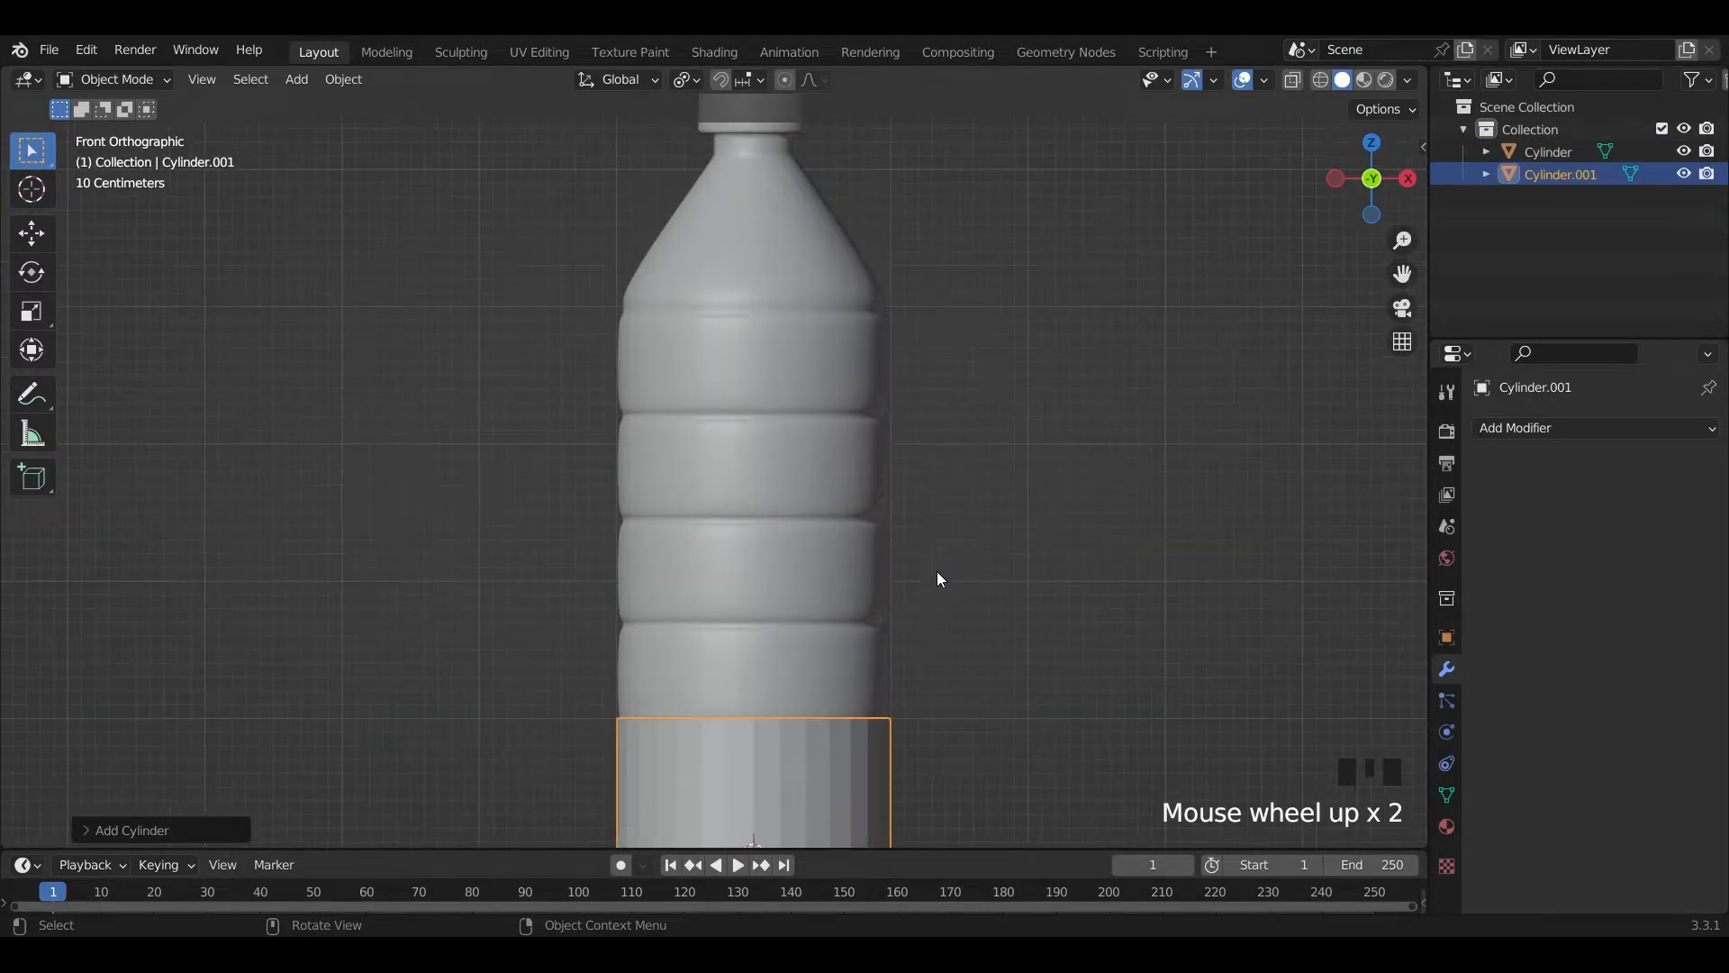
pyautogui.keyDown('shift'); pyautogui.moveTo(936, 622); pyautogui.dragTo(819, 579, button='middle'); pyautogui.keyUp('shift')
pyautogui.rightClick(783, 658)
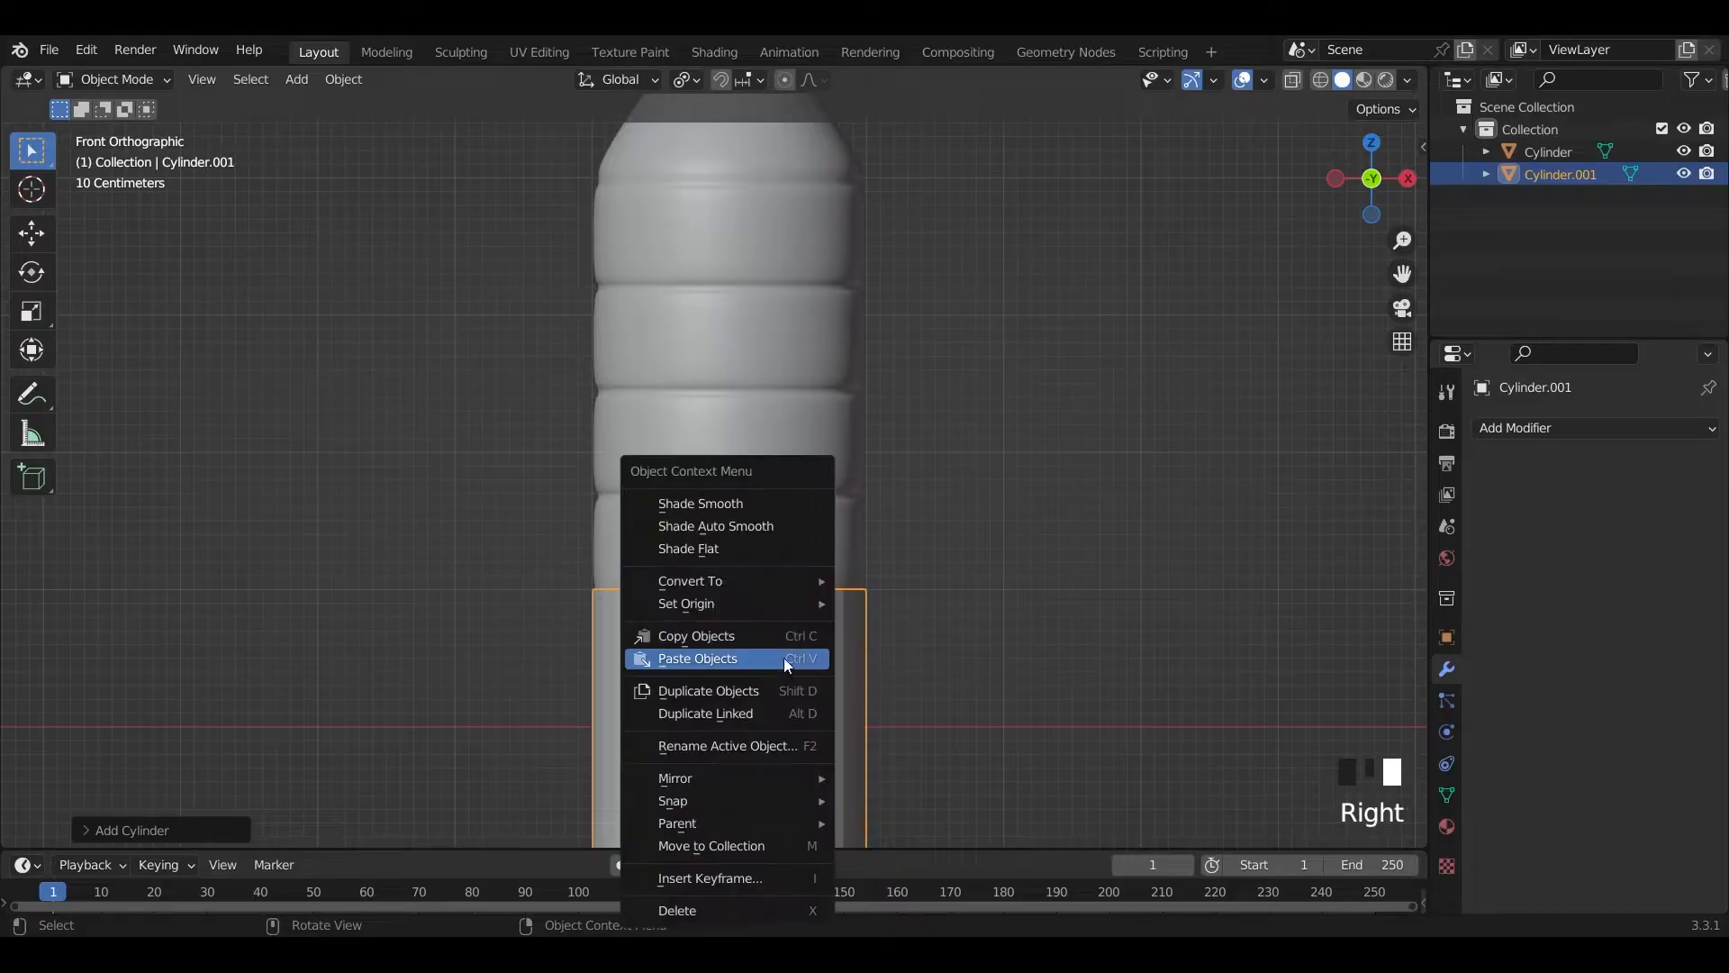
pyautogui.click(754, 525)
# - Move the new cylinder up about 2.3 m along Z so it wraps the middle of the bottle
pyautogui.scroll(-1, 991, 603)
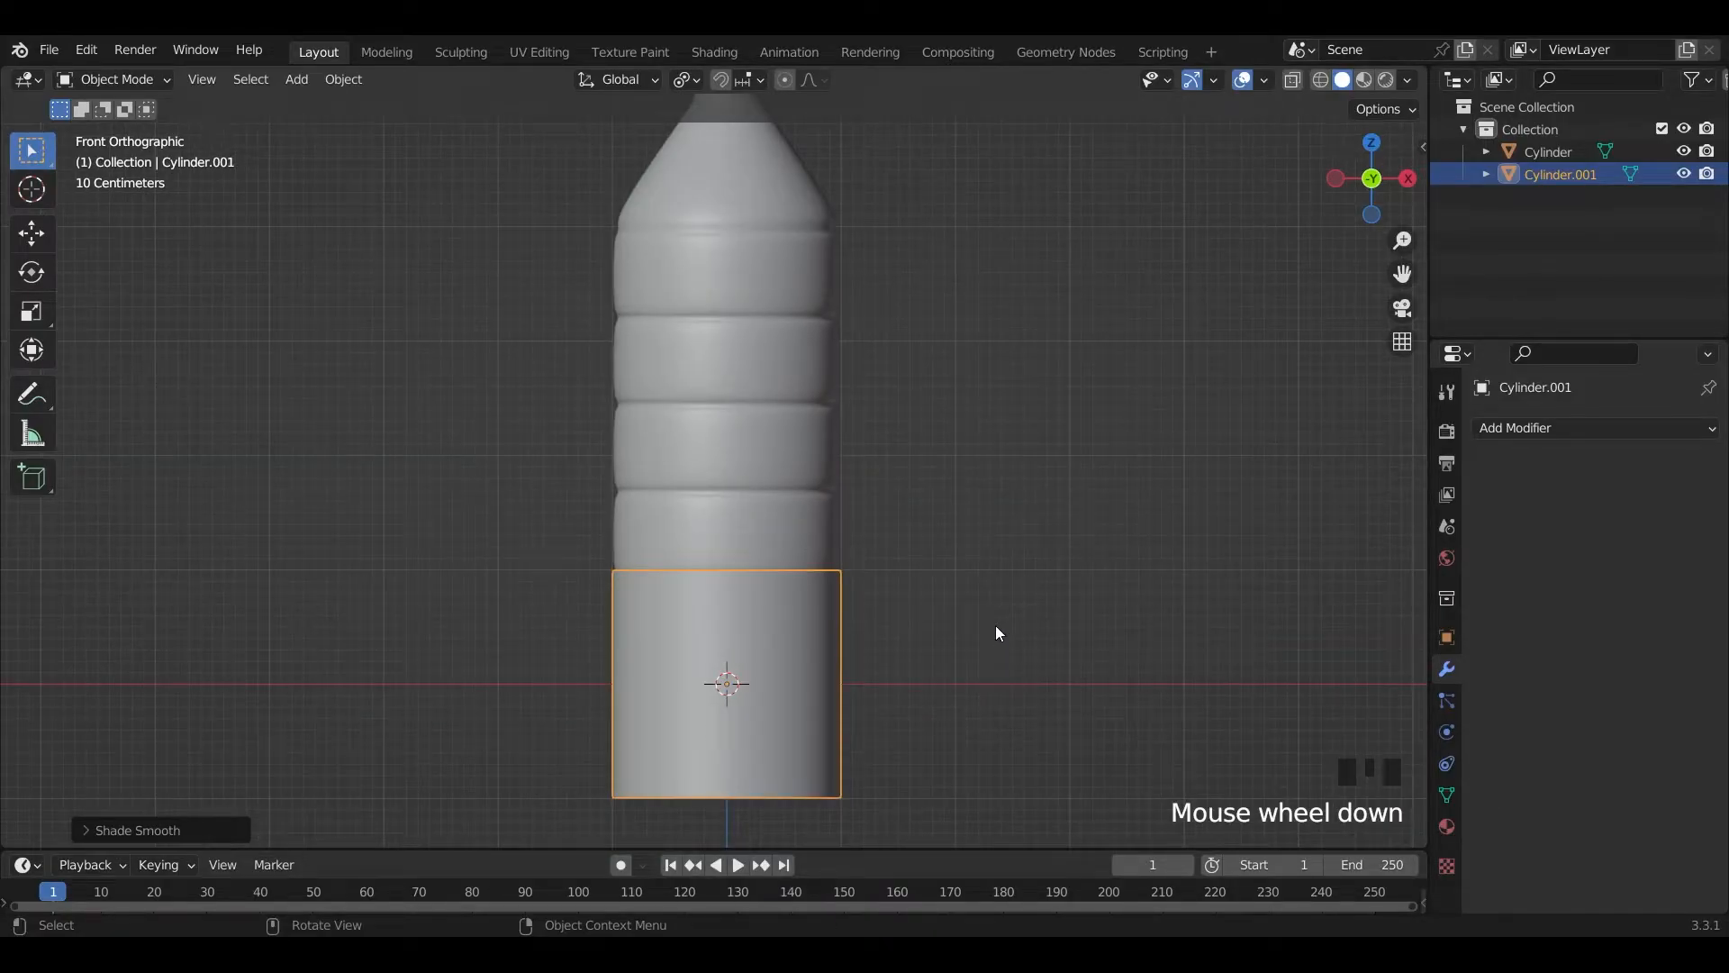
pyautogui.press('g')
pyautogui.press('z')
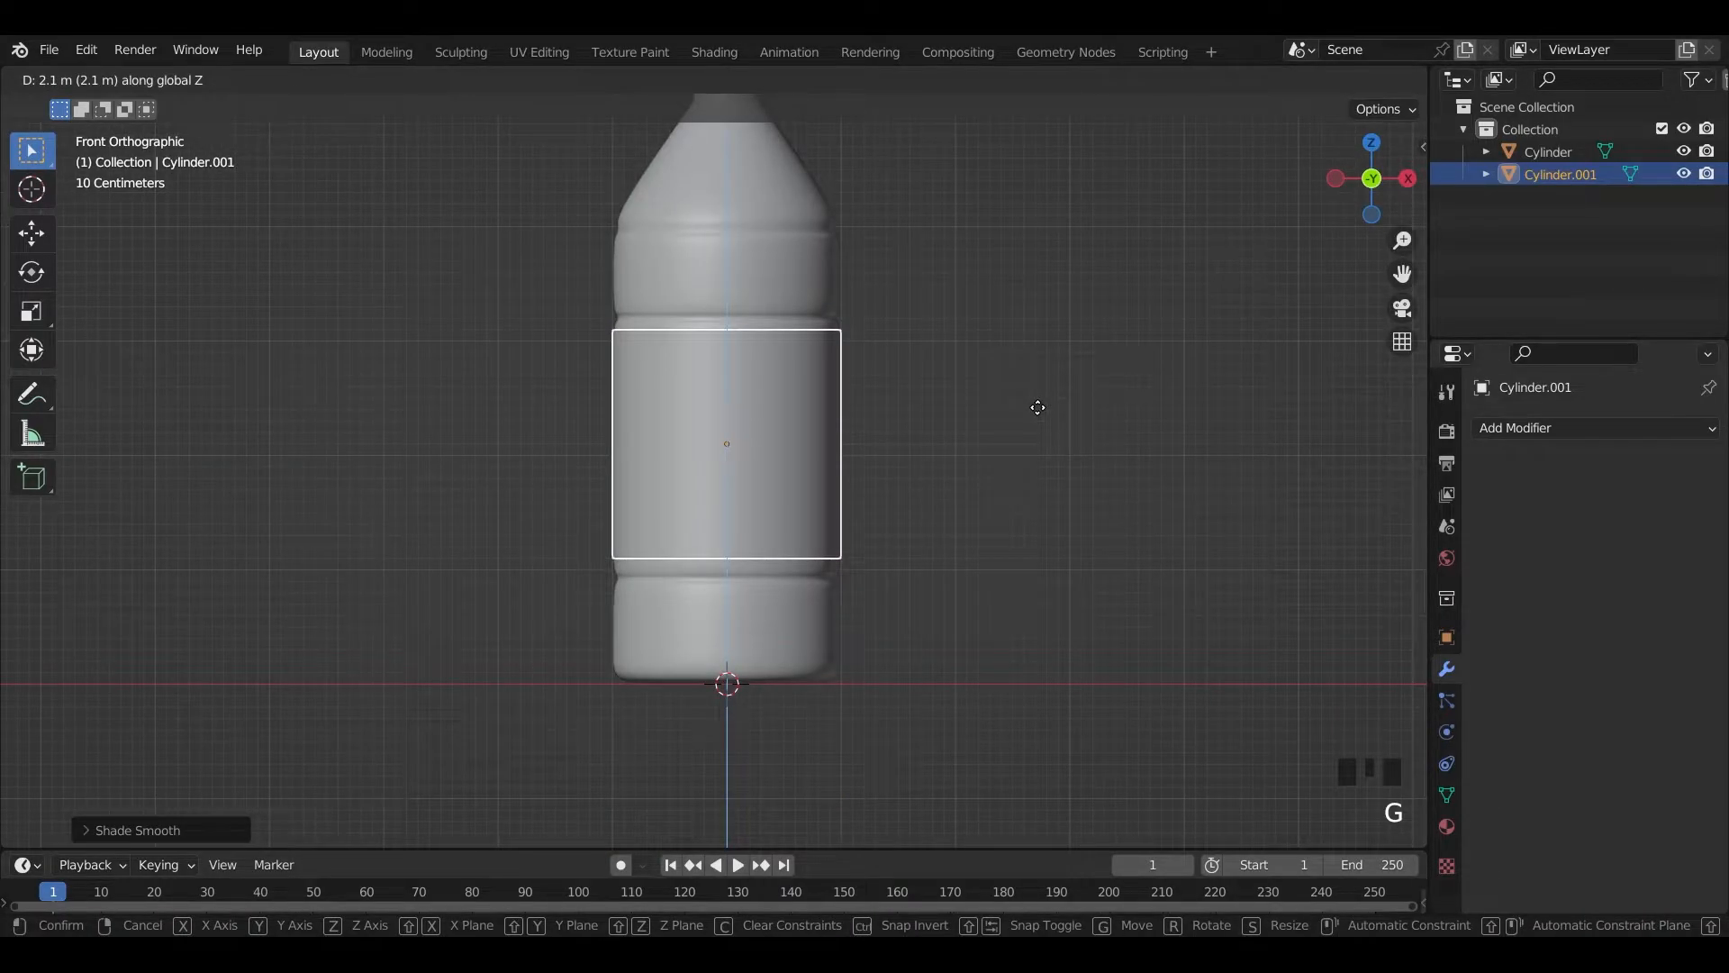
pyautogui.click(1034, 402)
pyautogui.press('g')
pyautogui.press('z')
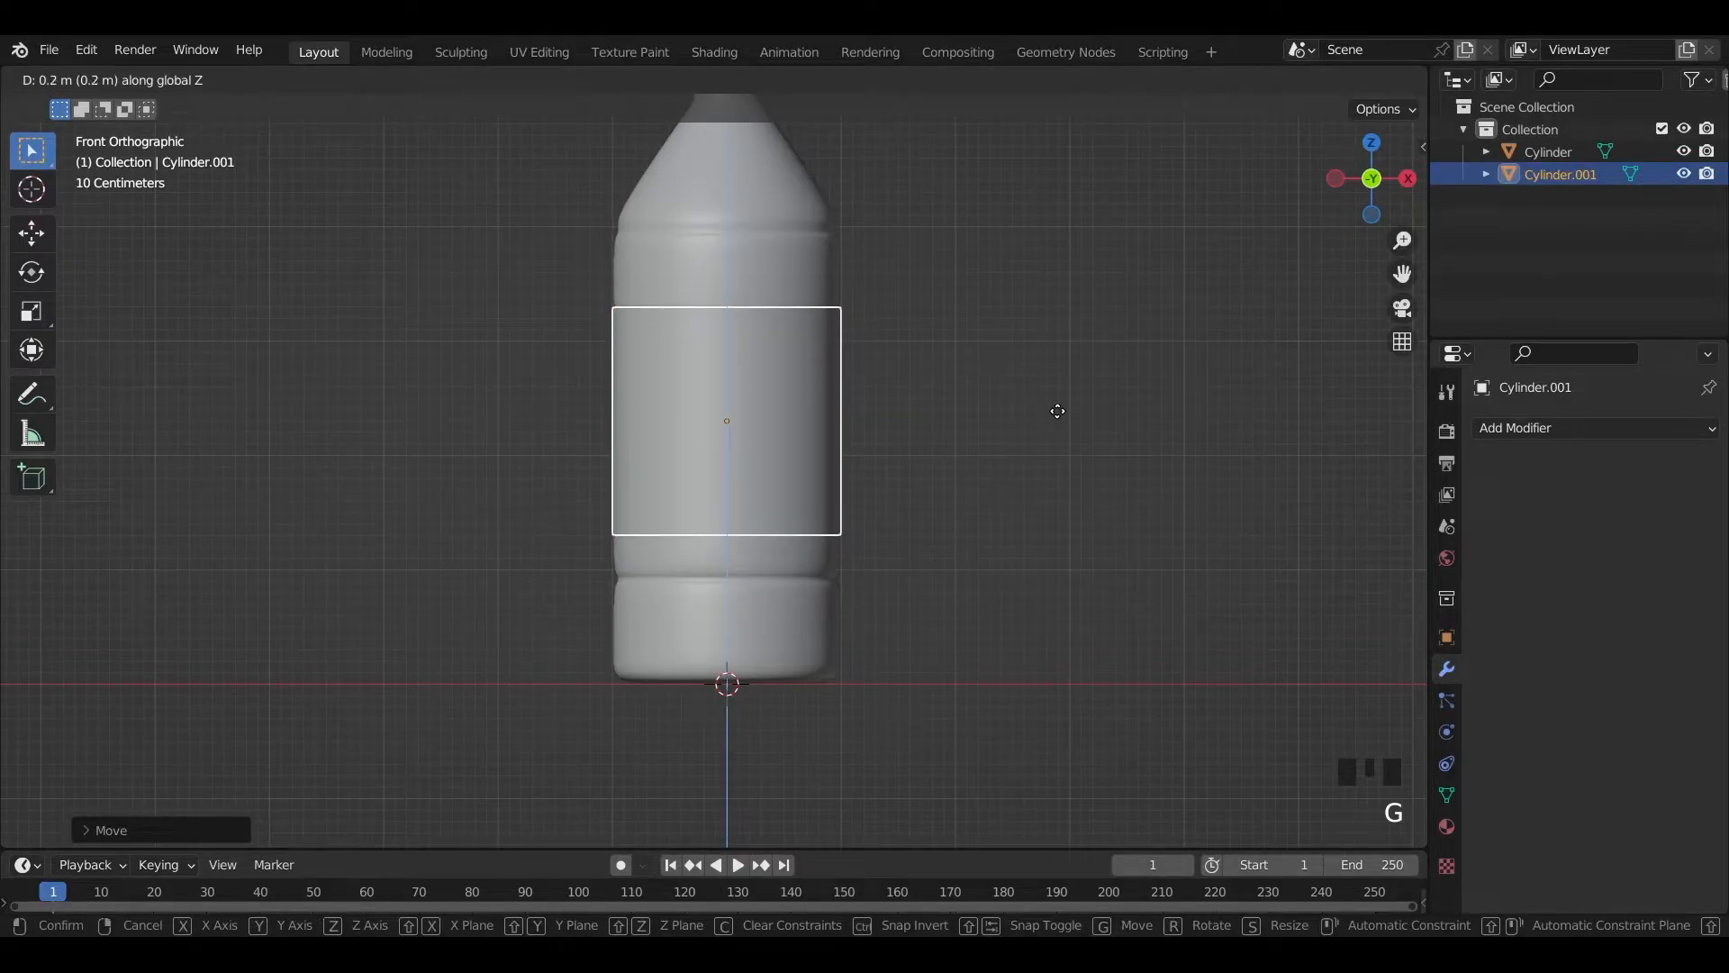
pyautogui.click(1061, 415)
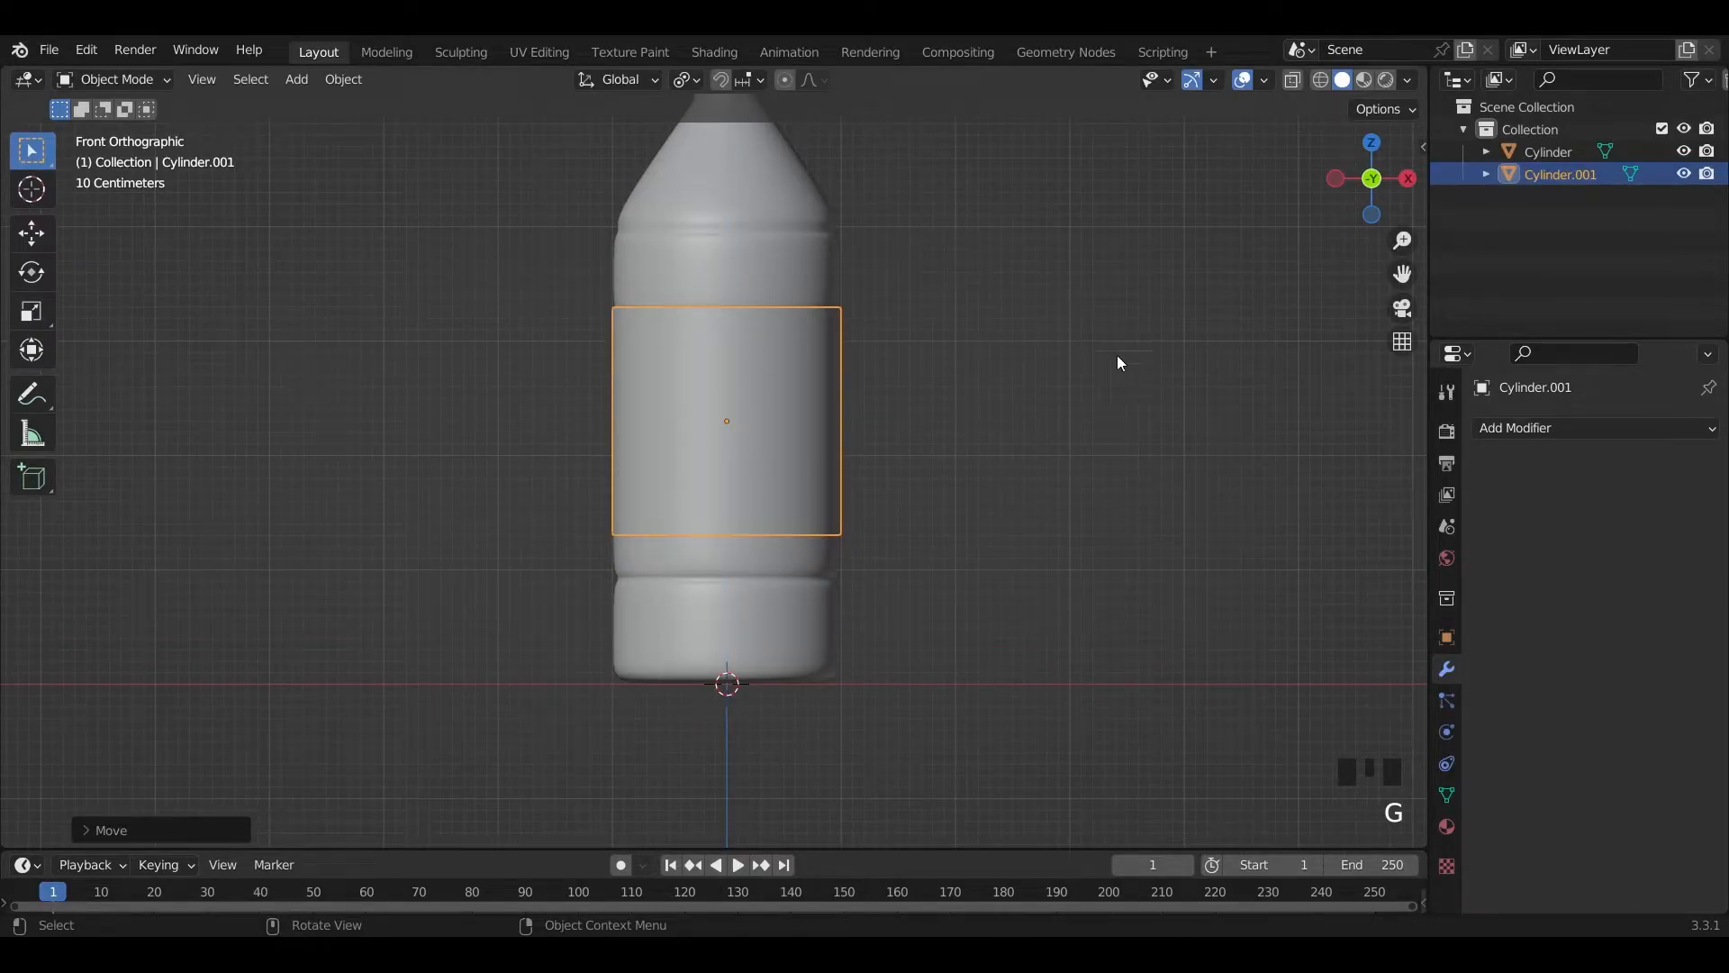
# - Switch the viewport to Material Preview shading and create a new material for the label cylinder
pyautogui.click(1364, 81)
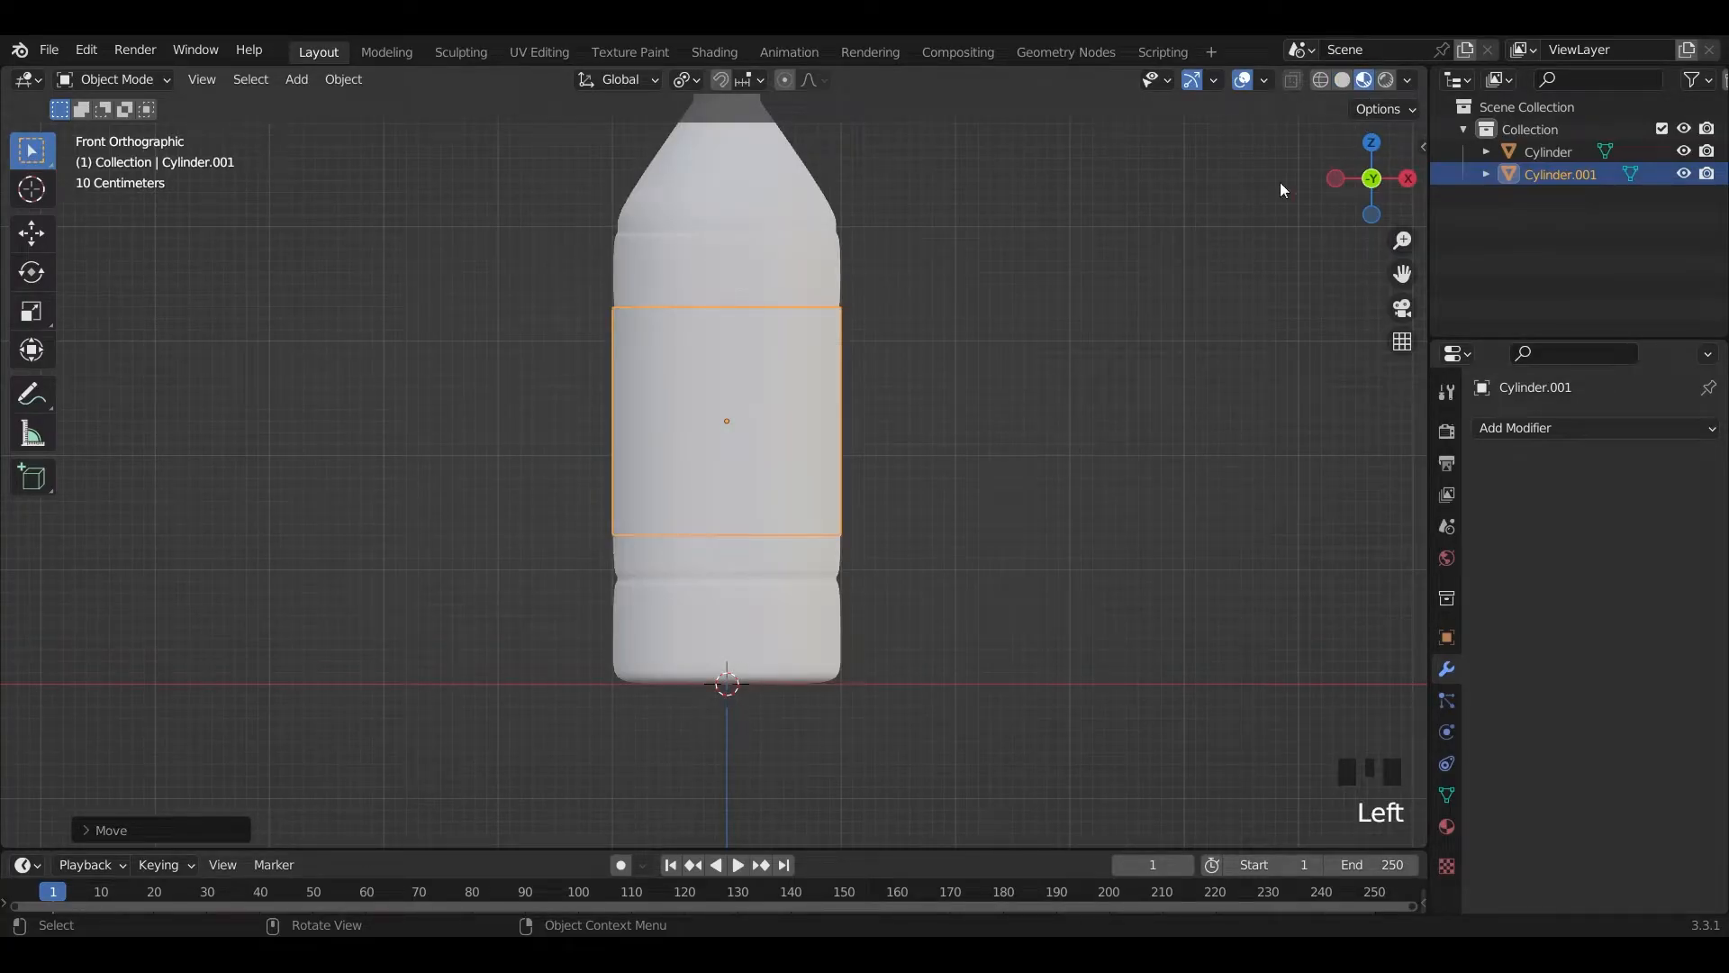
pyautogui.scroll(-4, 864, 387)
pyautogui.click(1446, 826)
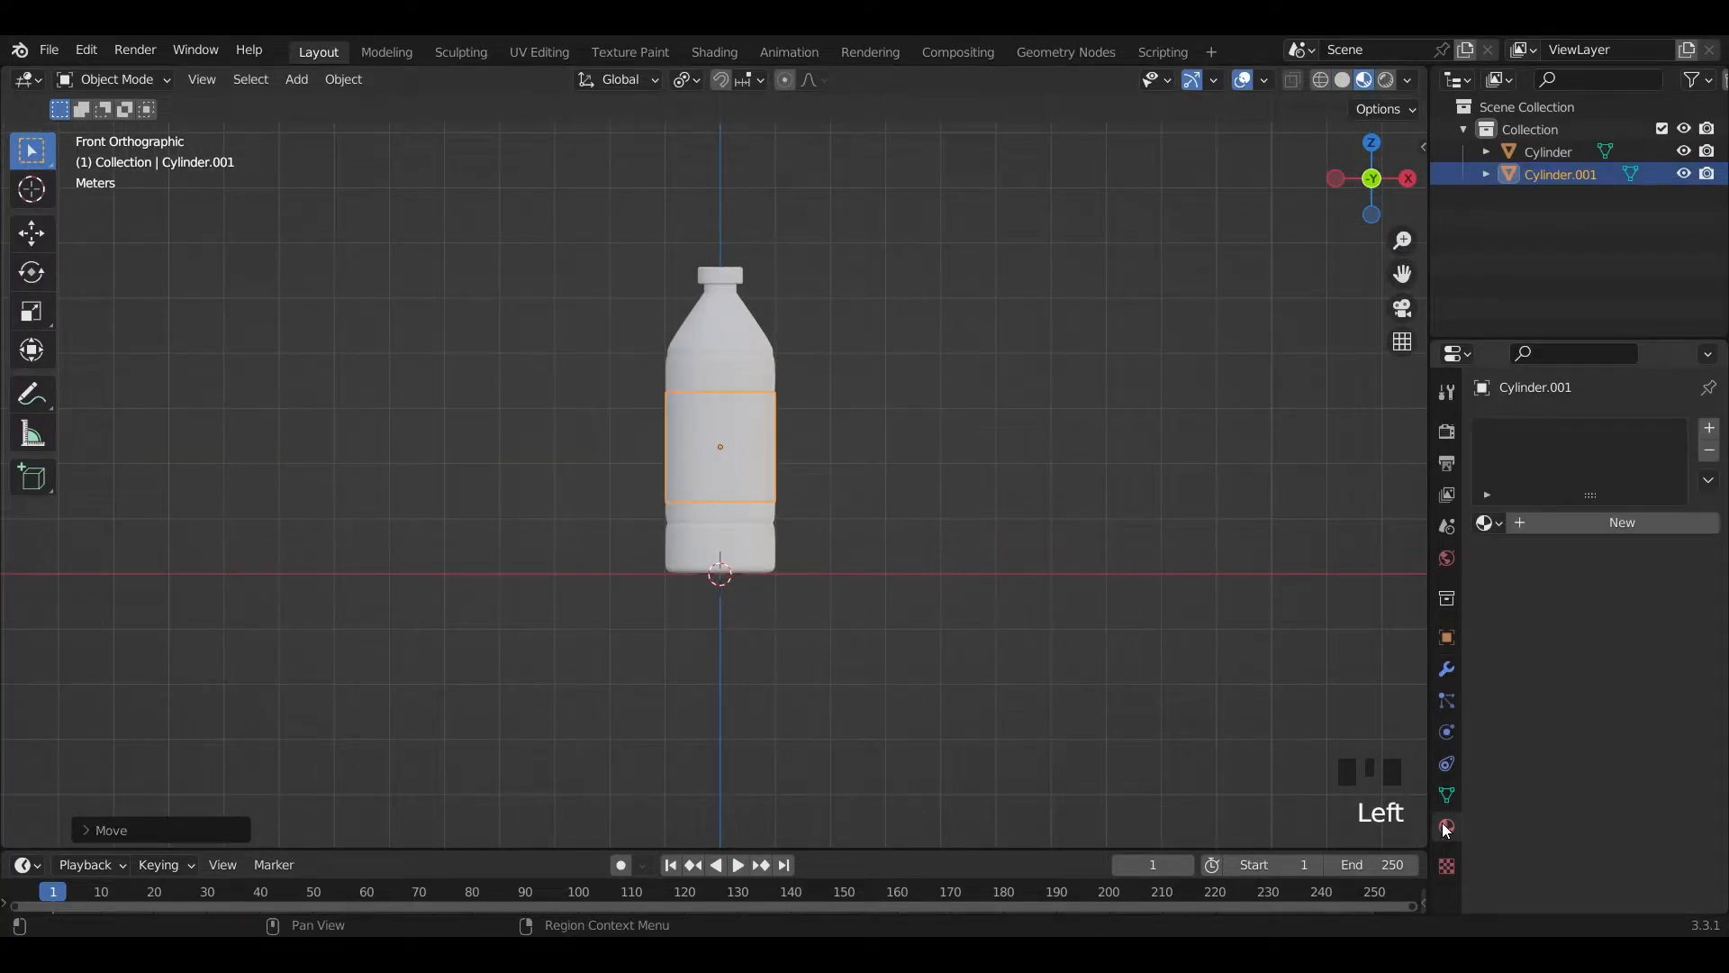
pyautogui.click(1612, 523)
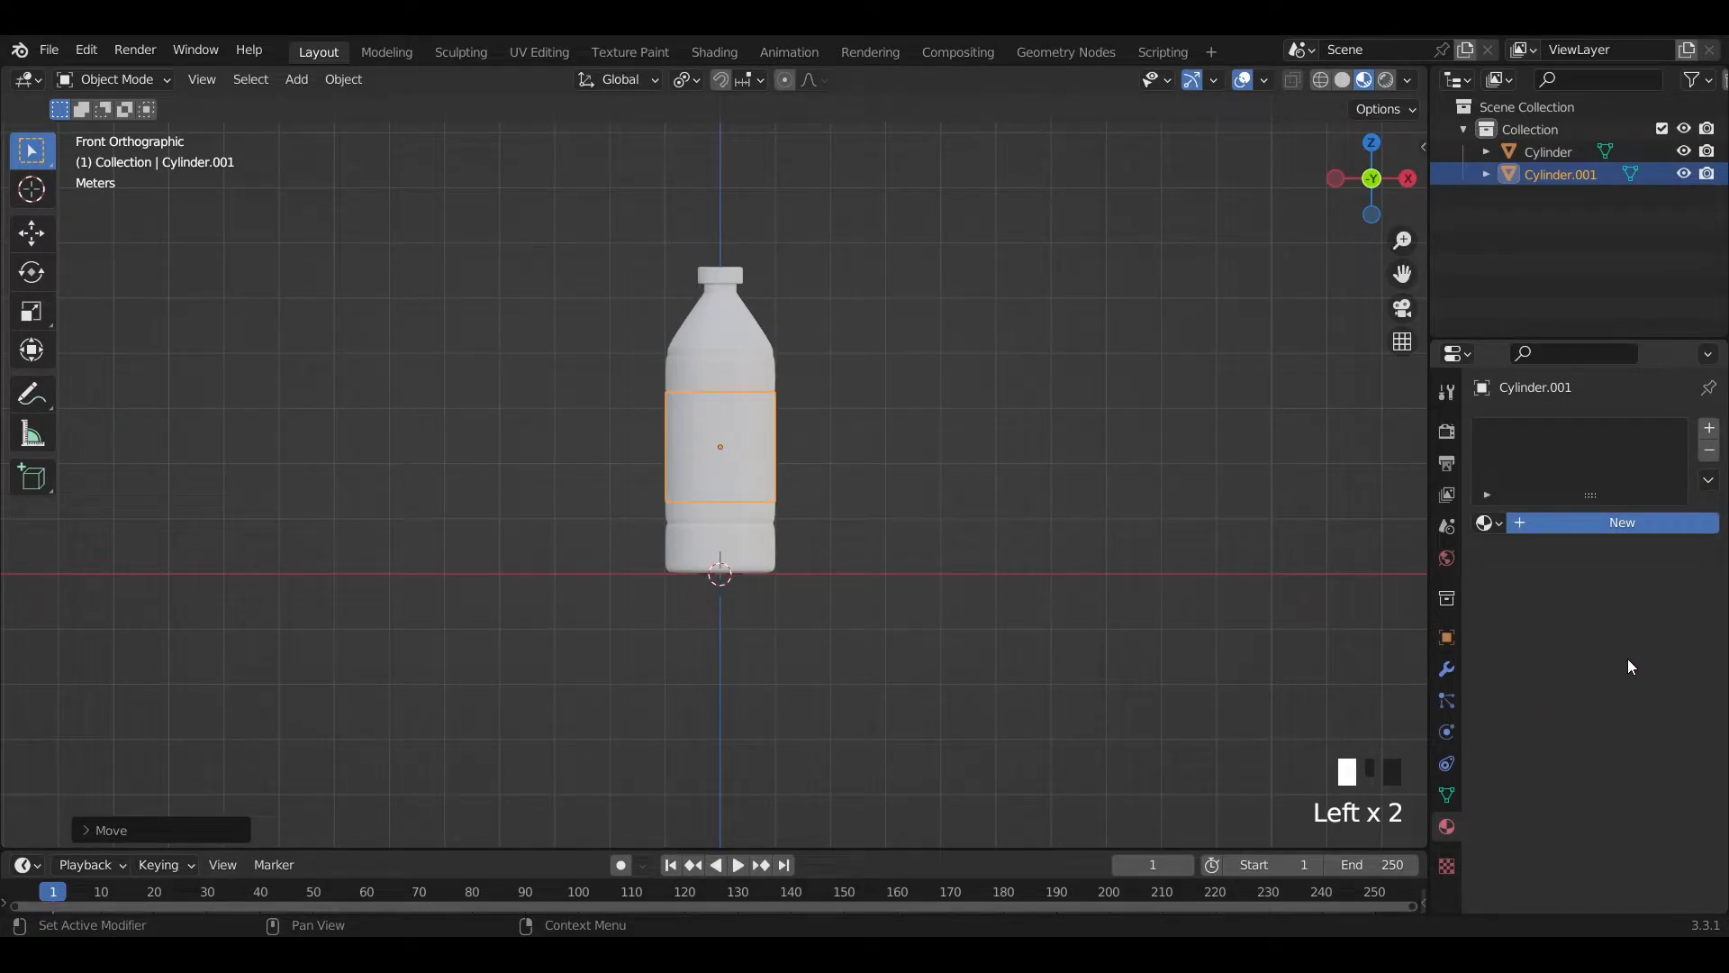
# - Change the 3D viewport area to the Shader Editor to show the label material's nodes
pyautogui.scroll(3, 731, 408)
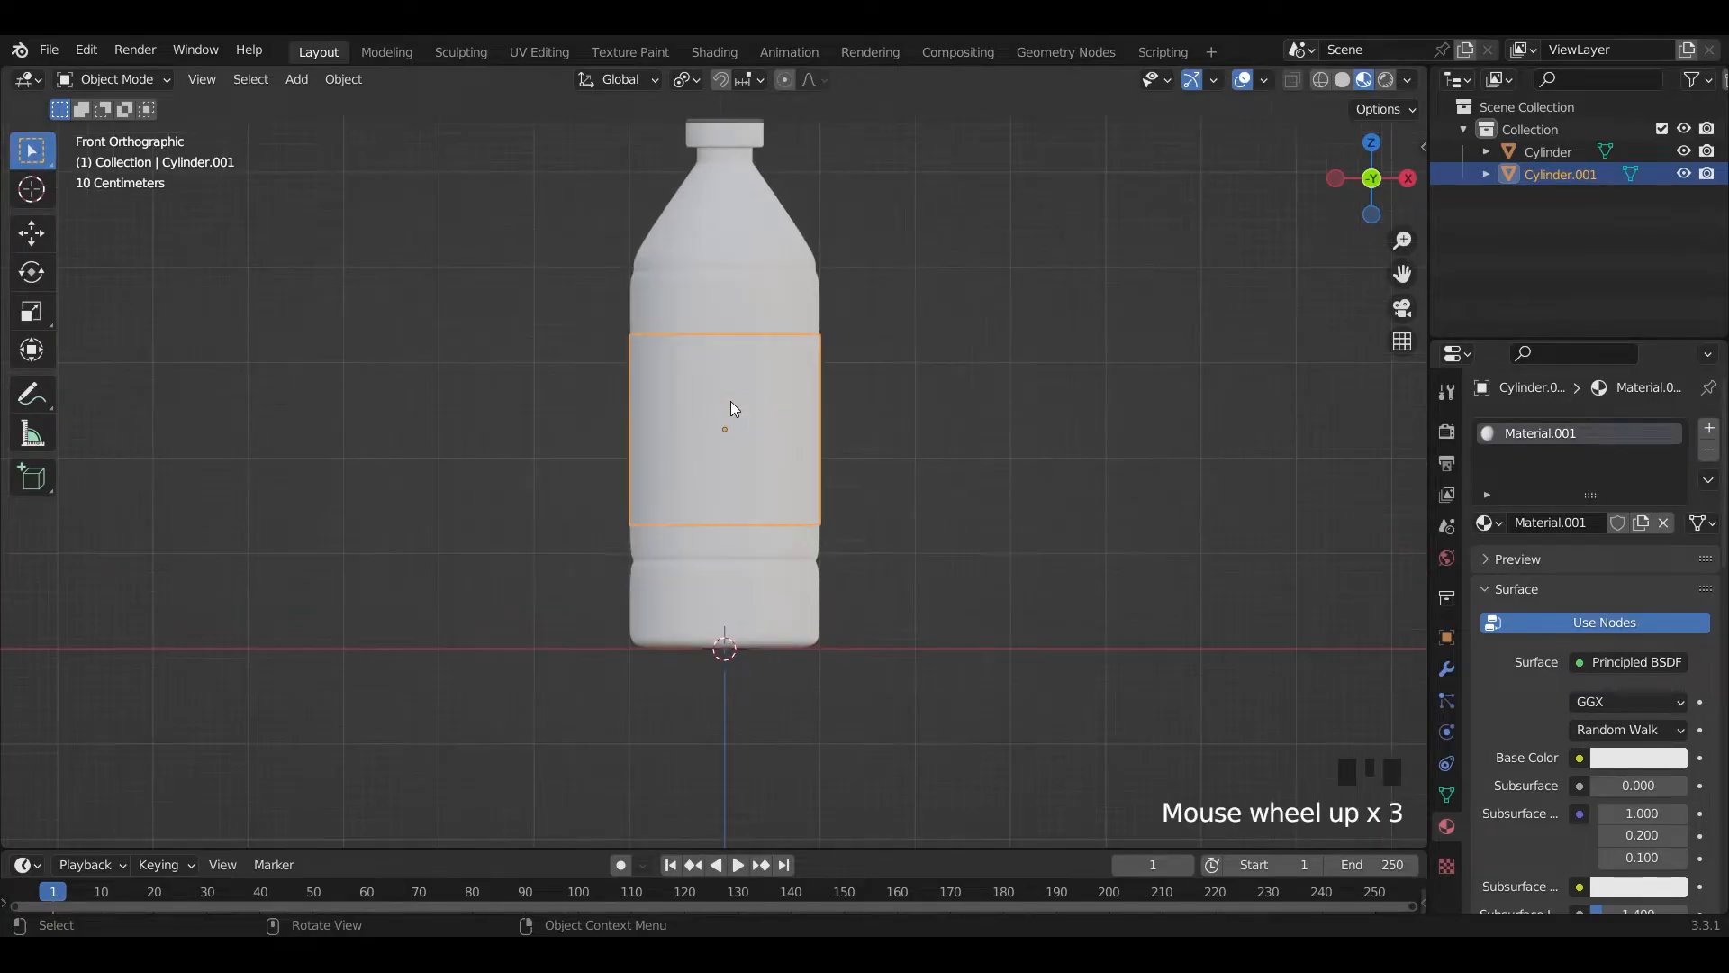
pyautogui.scroll(-6, 731, 409)
pyautogui.moveTo(765, 402); pyautogui.dragTo(796, 479, button='middle')
pyautogui.scroll(7, 767, 408)
pyautogui.keyDown('shift'); pyautogui.moveTo(767, 407); pyautogui.dragTo(826, 504, button='middle'); pyautogui.keyUp('shift')
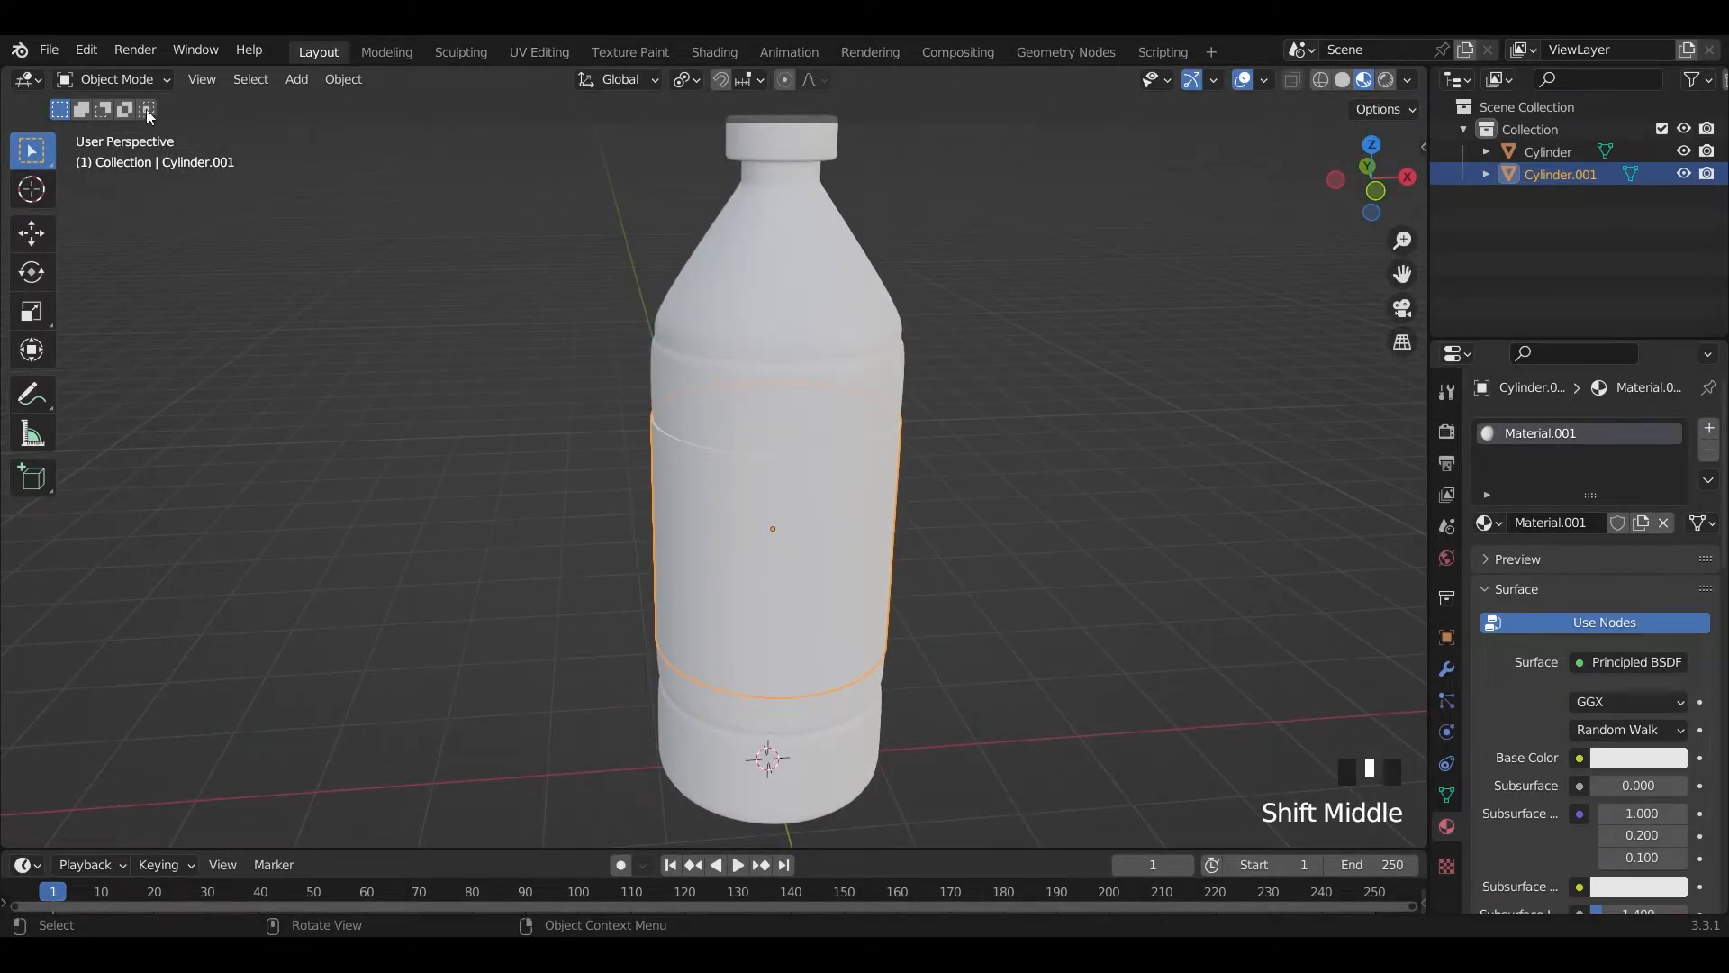
pyautogui.click(28, 80)
pyautogui.click(99, 291)
# - Add an Image Texture node feeding the Principled BSDF's Base Color and load christaline étiquette.jpg into it
pyautogui.scroll(3, 588, 446)
pyautogui.keyDown('shift'); pyautogui.moveTo(609, 540); pyautogui.dragTo(998, 436, button='middle'); pyautogui.keyUp('shift')
pyautogui.scroll(3, 758, 468)
pyautogui.moveTo(793, 418); pyautogui.dragTo(641, 389)
pyautogui.write('image')
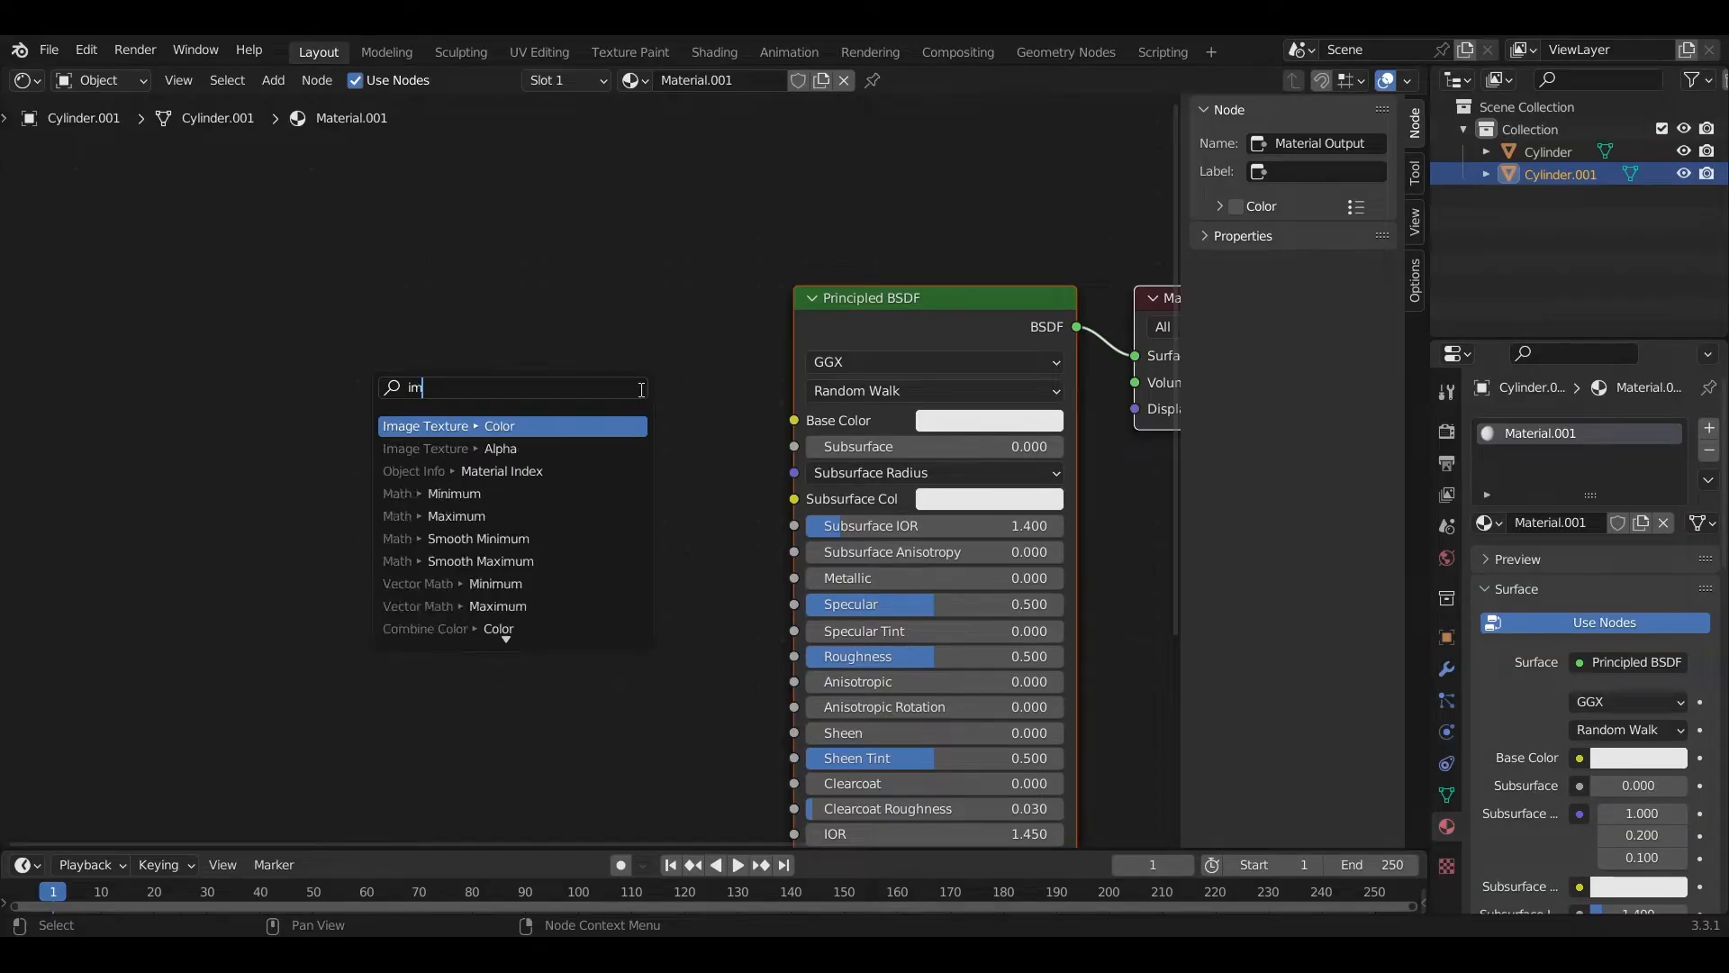
pyautogui.click(635, 424)
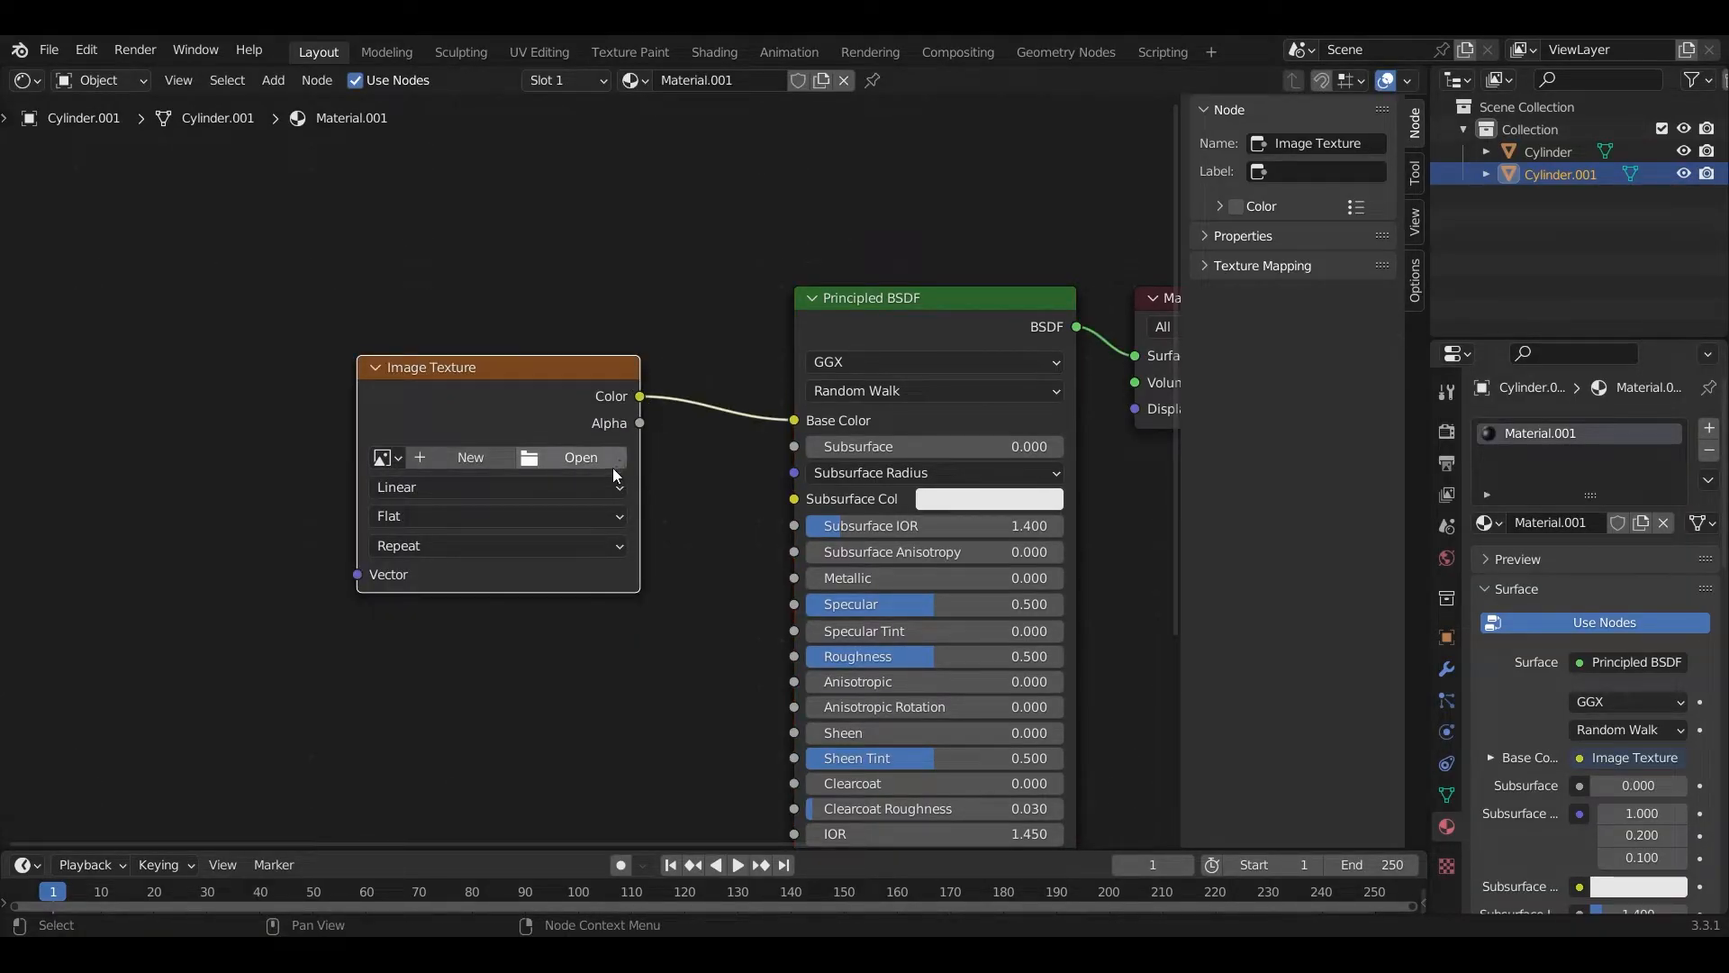
pyautogui.click(569, 455)
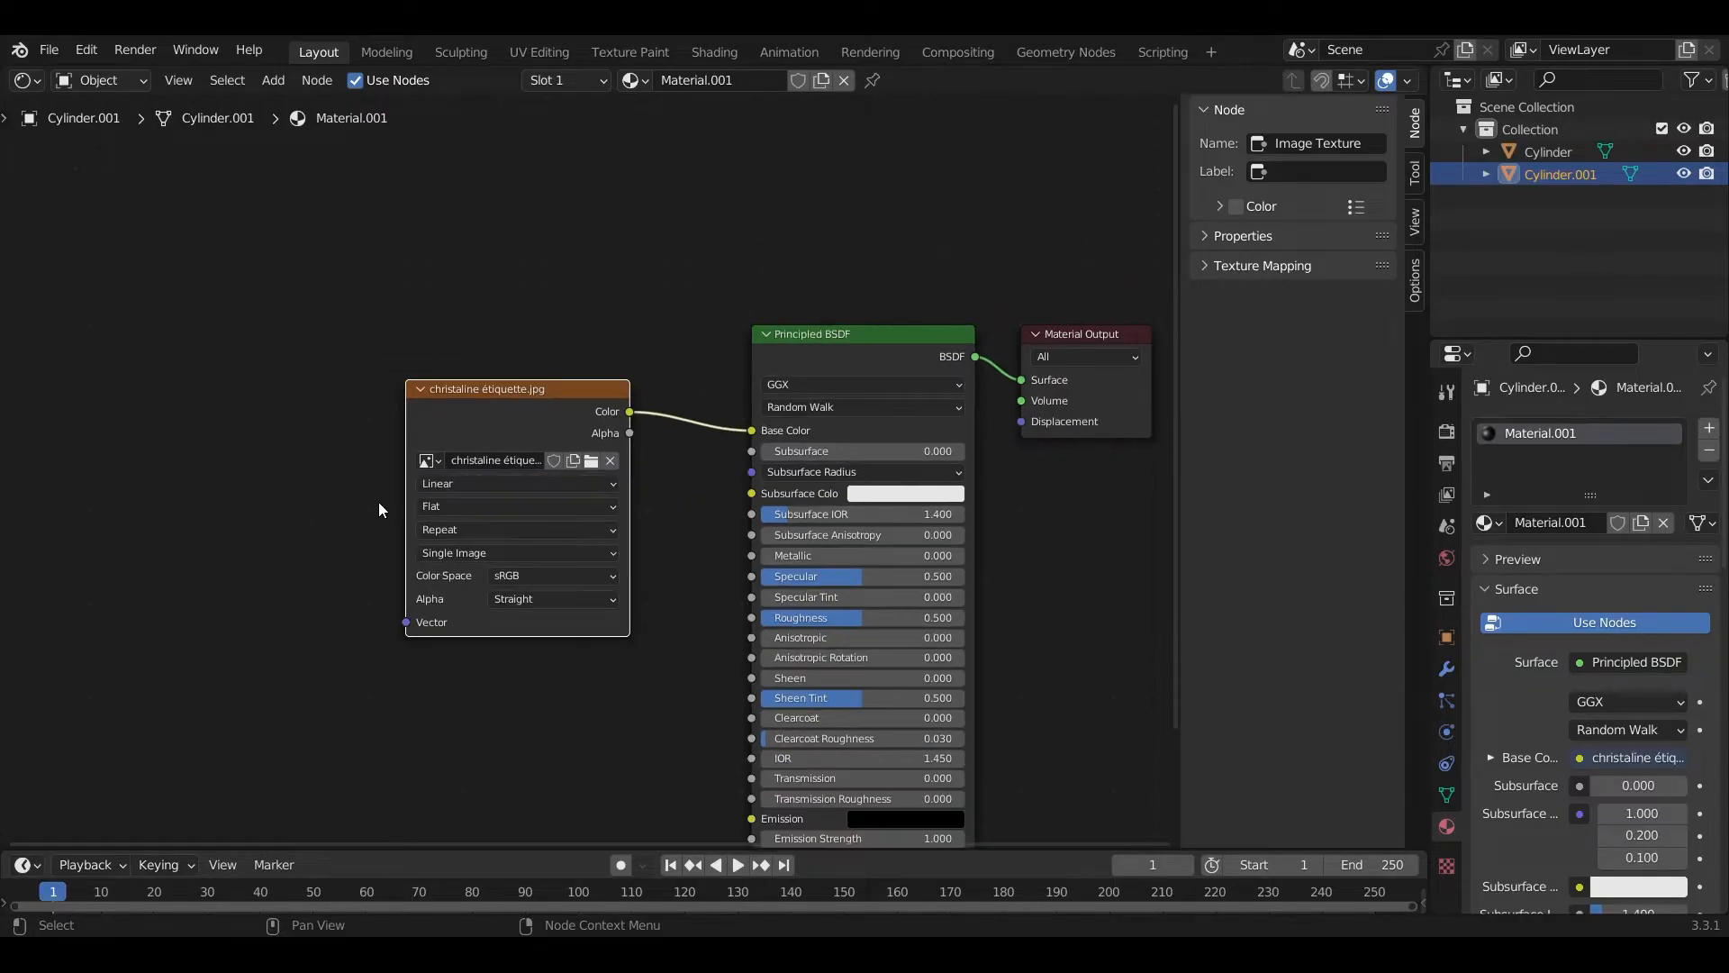
pyautogui.scroll(-6, 369, 518)
pyautogui.scroll(10, 321, 583)
pyautogui.scroll(-5, 551, 582)
pyautogui.scroll(5, 556, 584)
pyautogui.scroll(-2, 656, 353)
pyautogui.scroll(2, 743, 648)
pyautogui.moveTo(744, 649); pyautogui.dragTo(725, 418, button='middle')
pyautogui.scroll(-3, 721, 503)
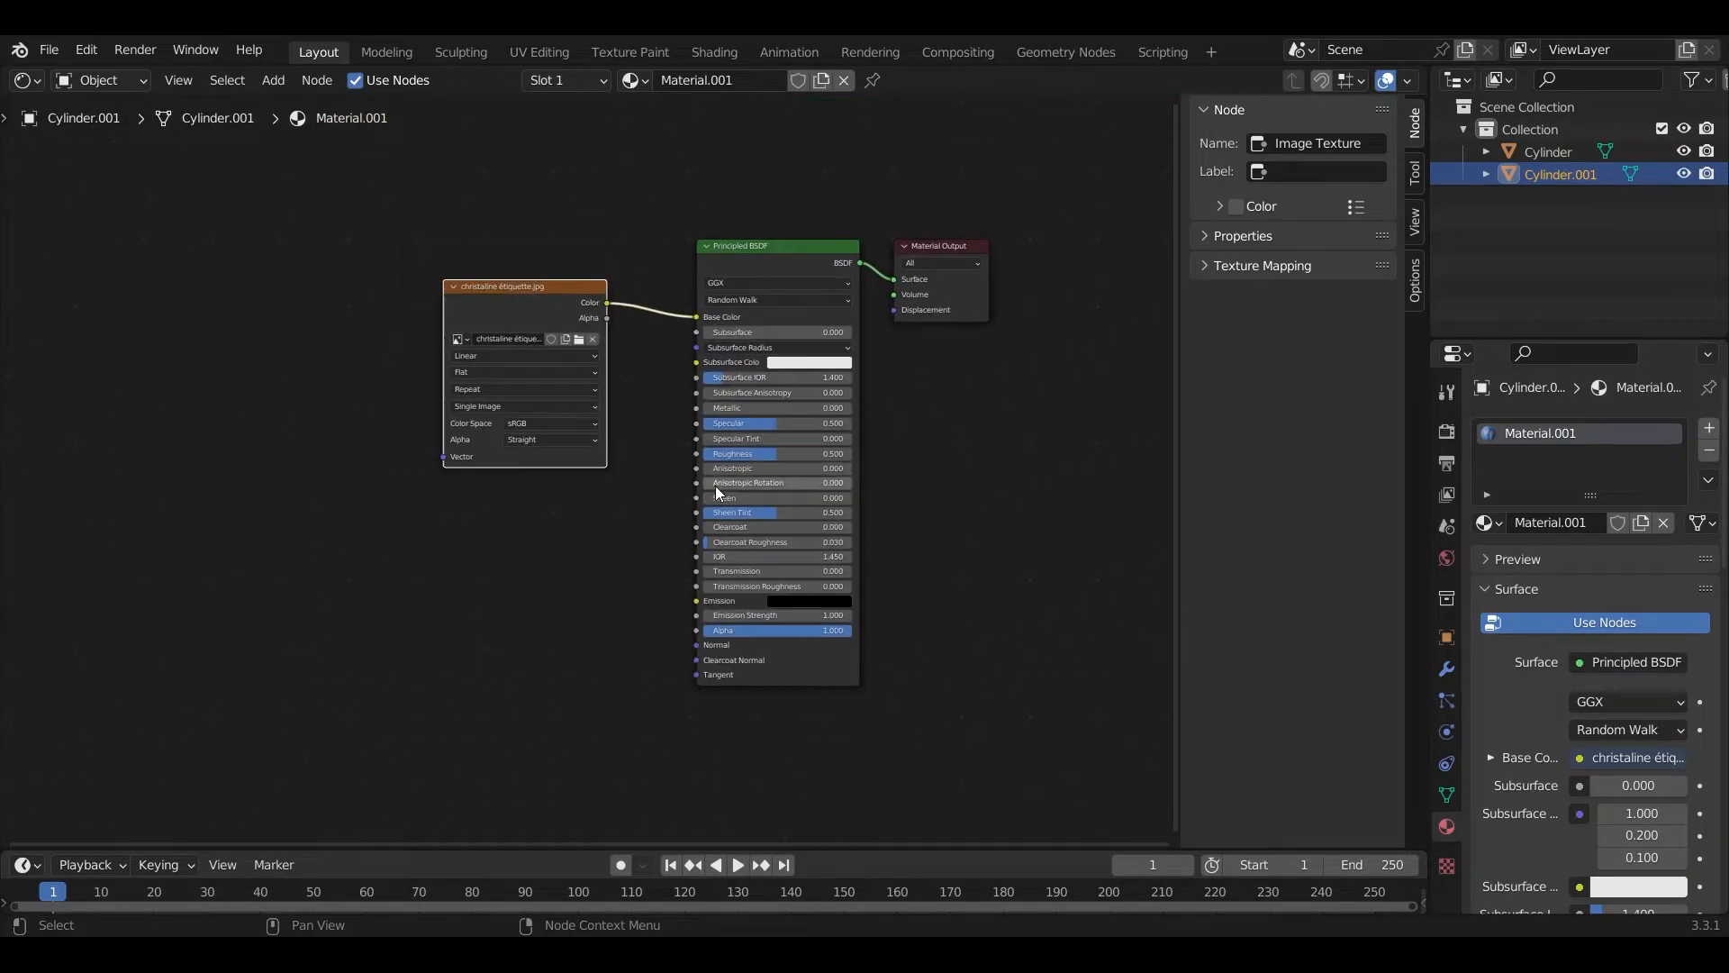
# - Change the Shader Editor area back to the 3D Viewport, split it into two viewports and put the label cylinder in Edit Mode
pyautogui.click(27, 80)
pyautogui.click(40, 143)
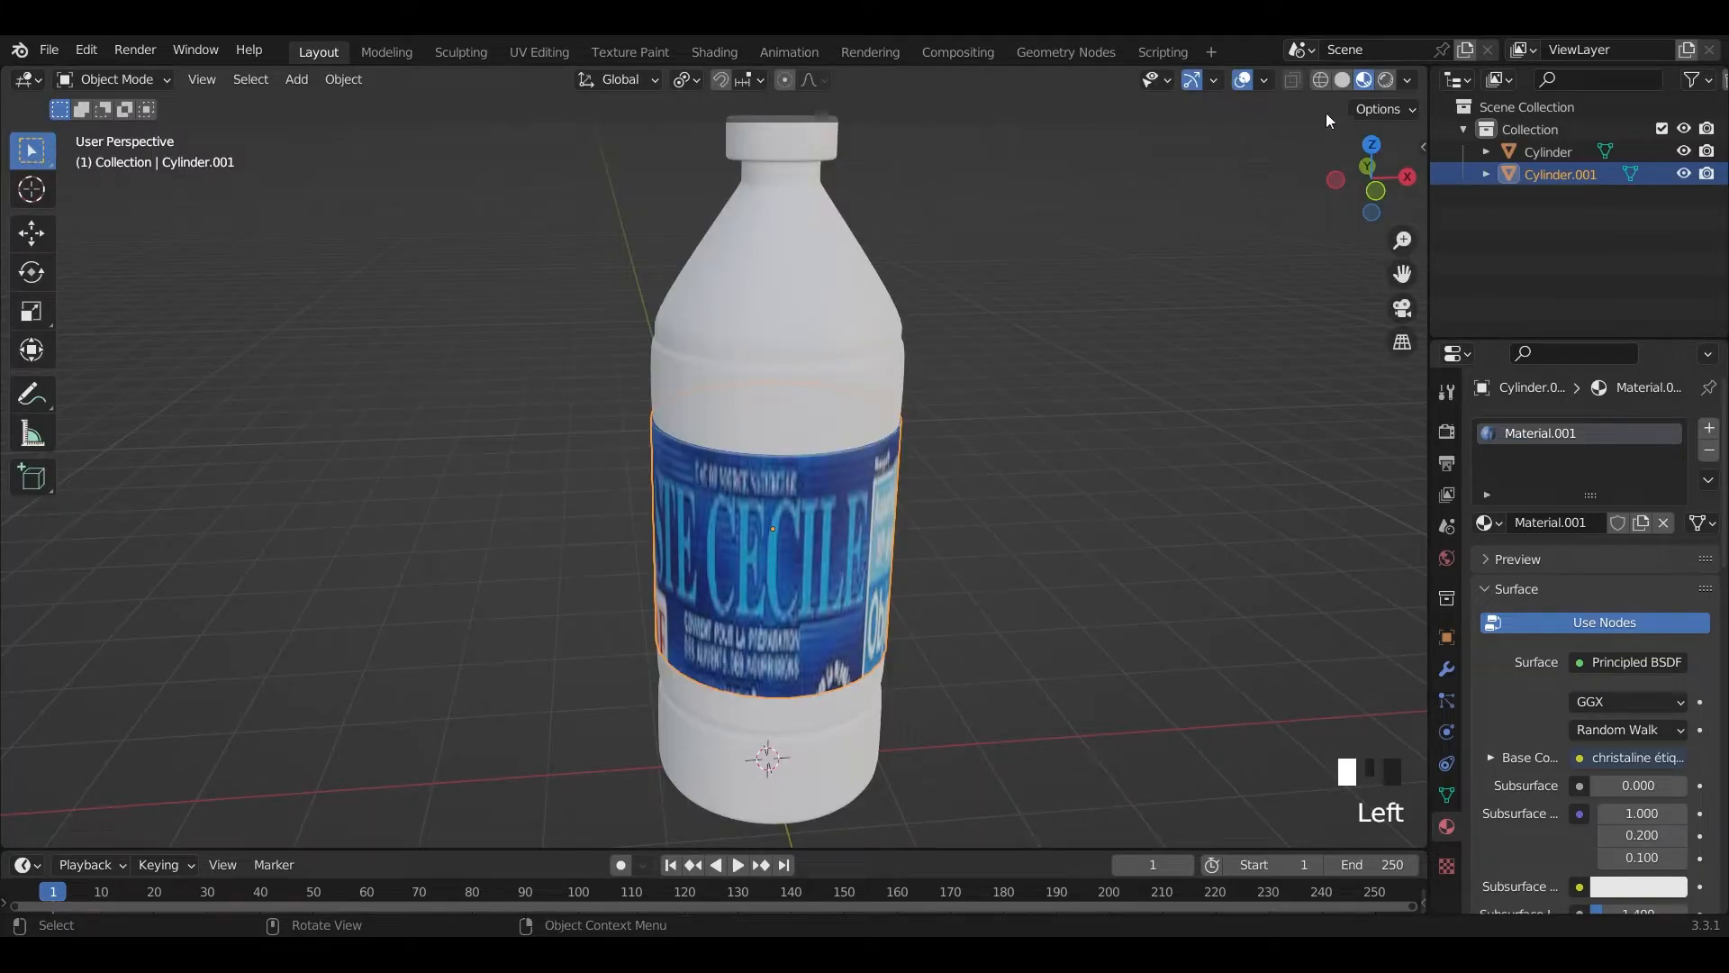
pyautogui.moveTo(1426, 72); pyautogui.dragTo(861, 114)
pyautogui.moveTo(108, 79); pyautogui.dragTo(118, 132)
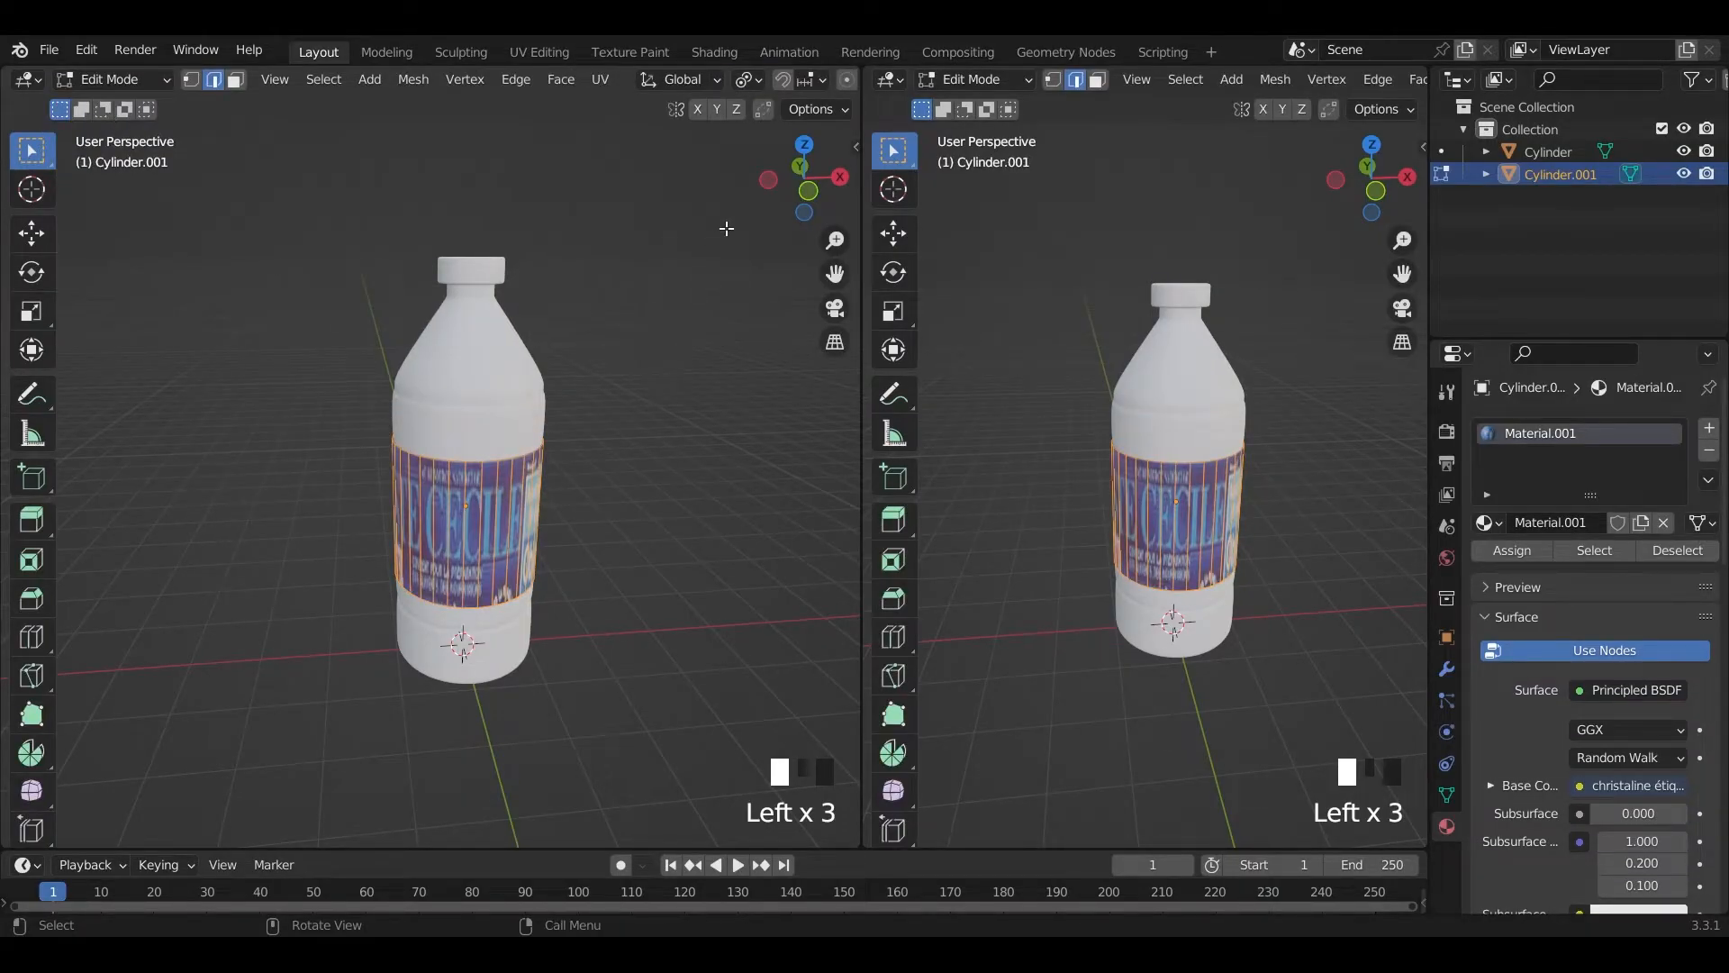
# - Isolate the label cylinder in local view, delete its top and bottom cap faces, and return to the full scene in Object Mode
pyautogui.press('KP_Divide')
pyautogui.scroll(-5, 552, 324)
pyautogui.moveTo(552, 325); pyautogui.dragTo(458, 374, button='middle')
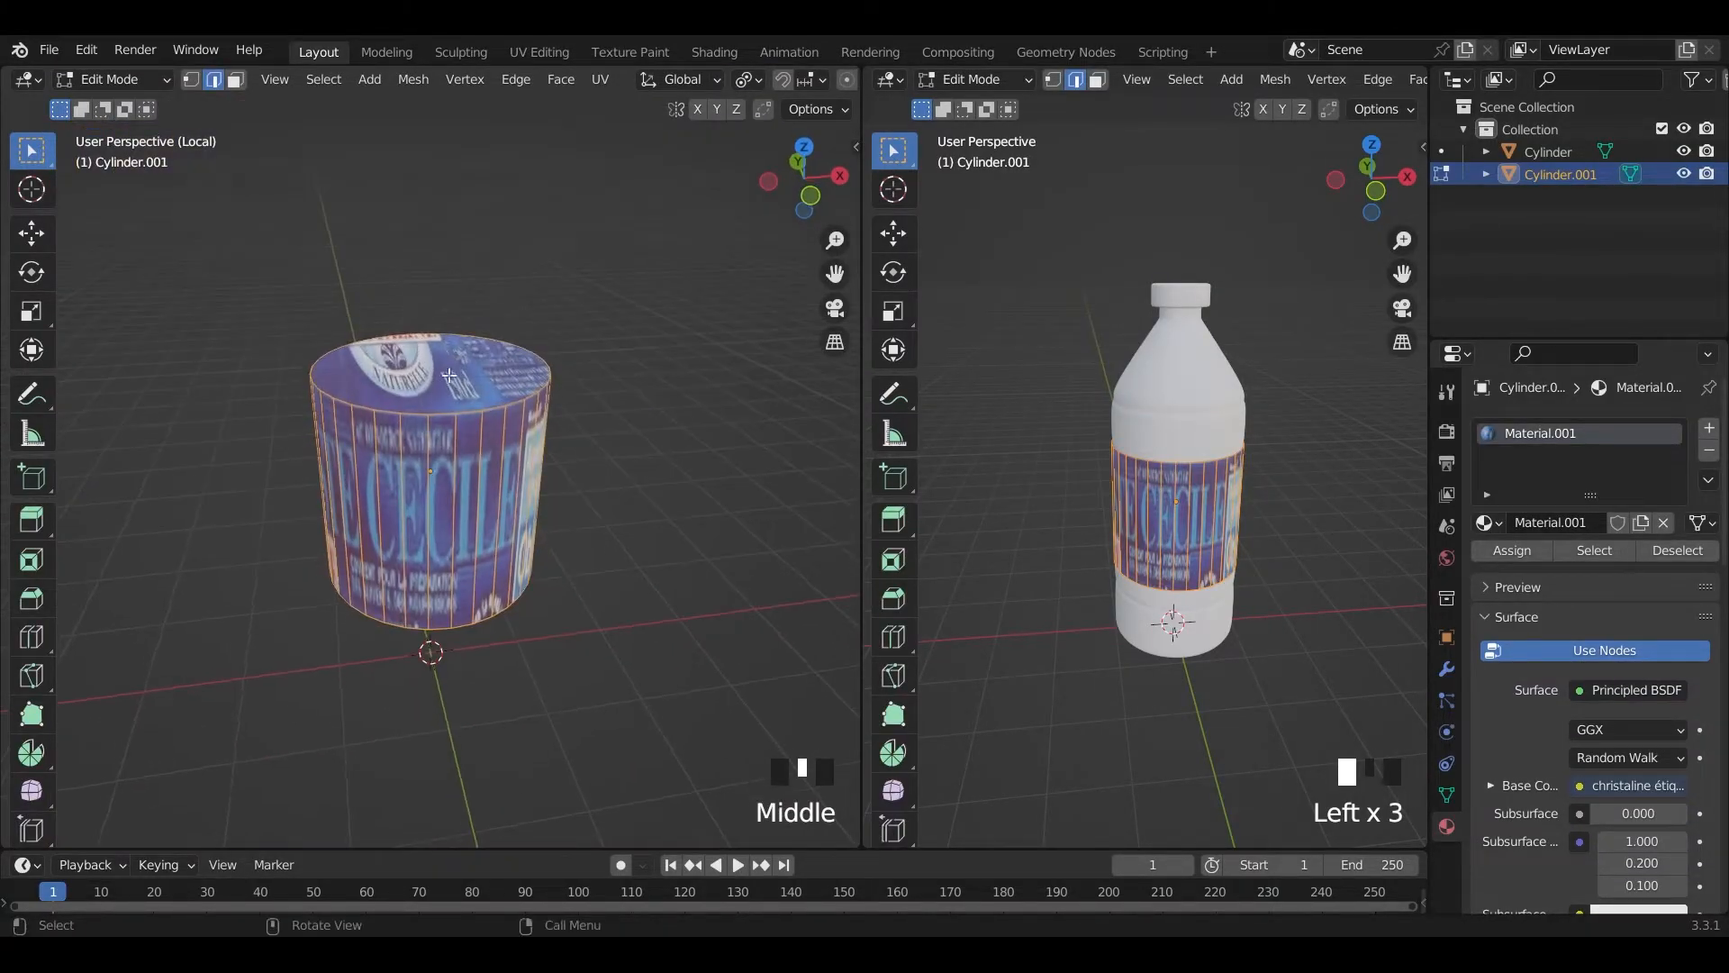
pyautogui.press('3')
pyautogui.click(425, 368)
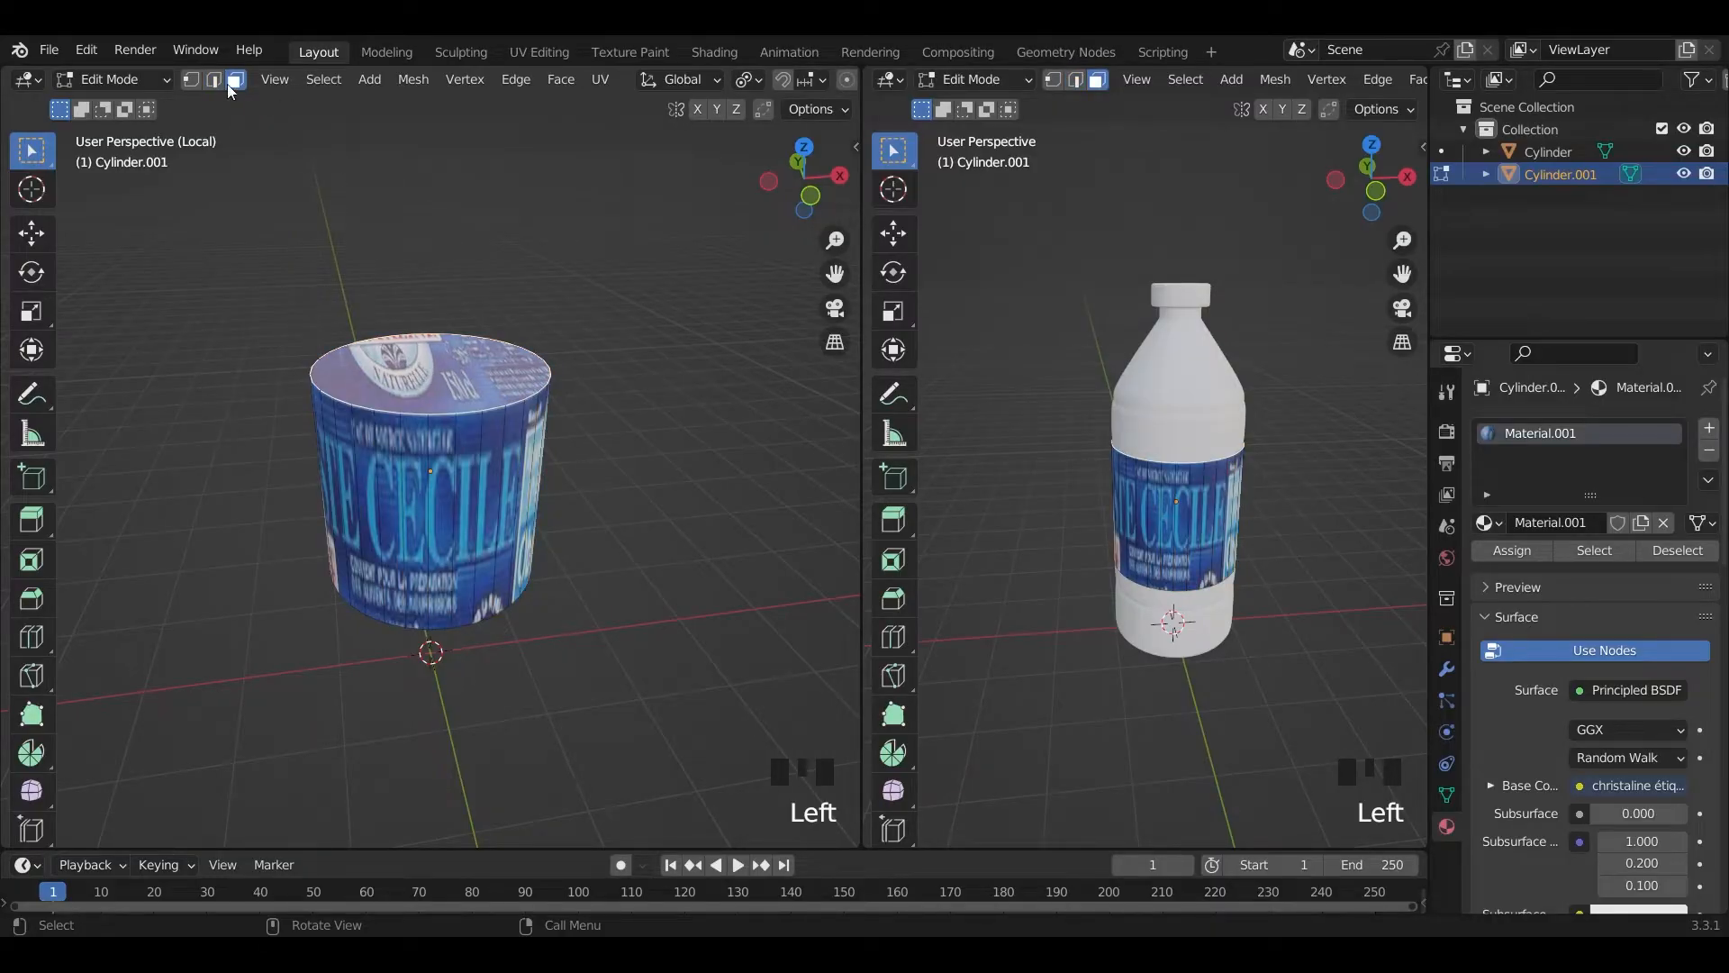
pyautogui.moveTo(469, 648); pyautogui.dragTo(424, 521, button='middle')
pyautogui.keyDown('shift'); pyautogui.click(466, 563); pyautogui.keyUp('shift')
pyautogui.press('x')
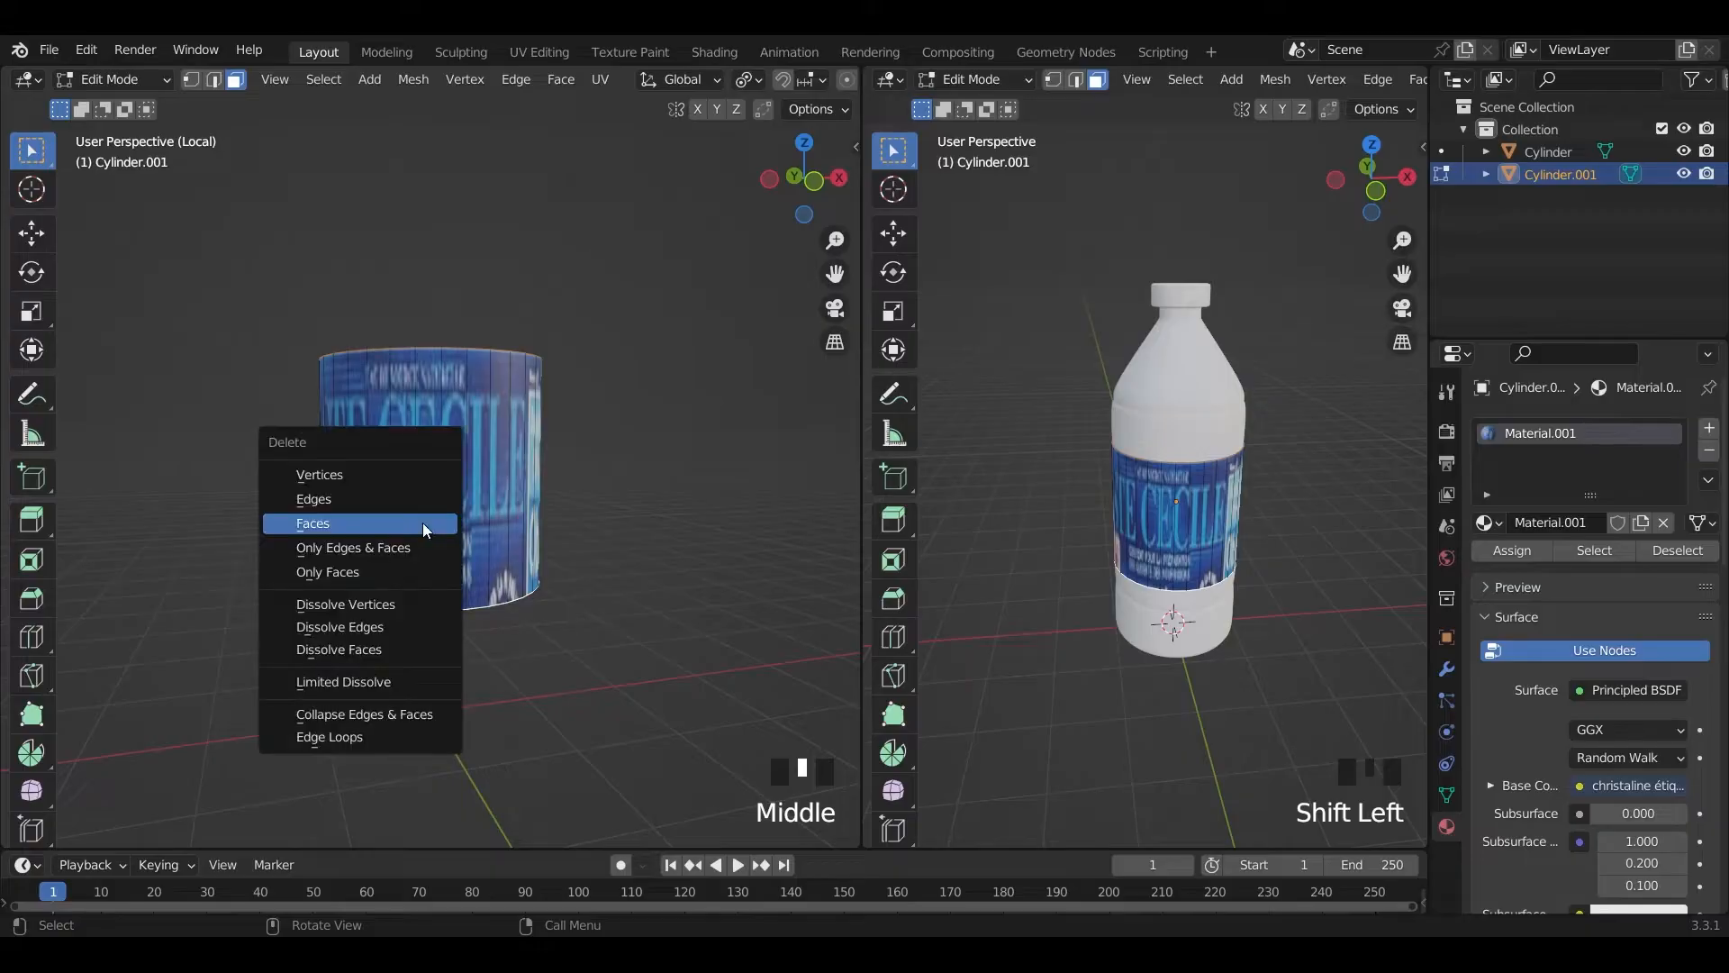
pyautogui.click(423, 523)
pyautogui.scroll(-2, 423, 522)
pyautogui.moveTo(423, 523); pyautogui.dragTo(449, 415, button='middle')
pyautogui.press('Tab')
pyautogui.press('KP_Divide')
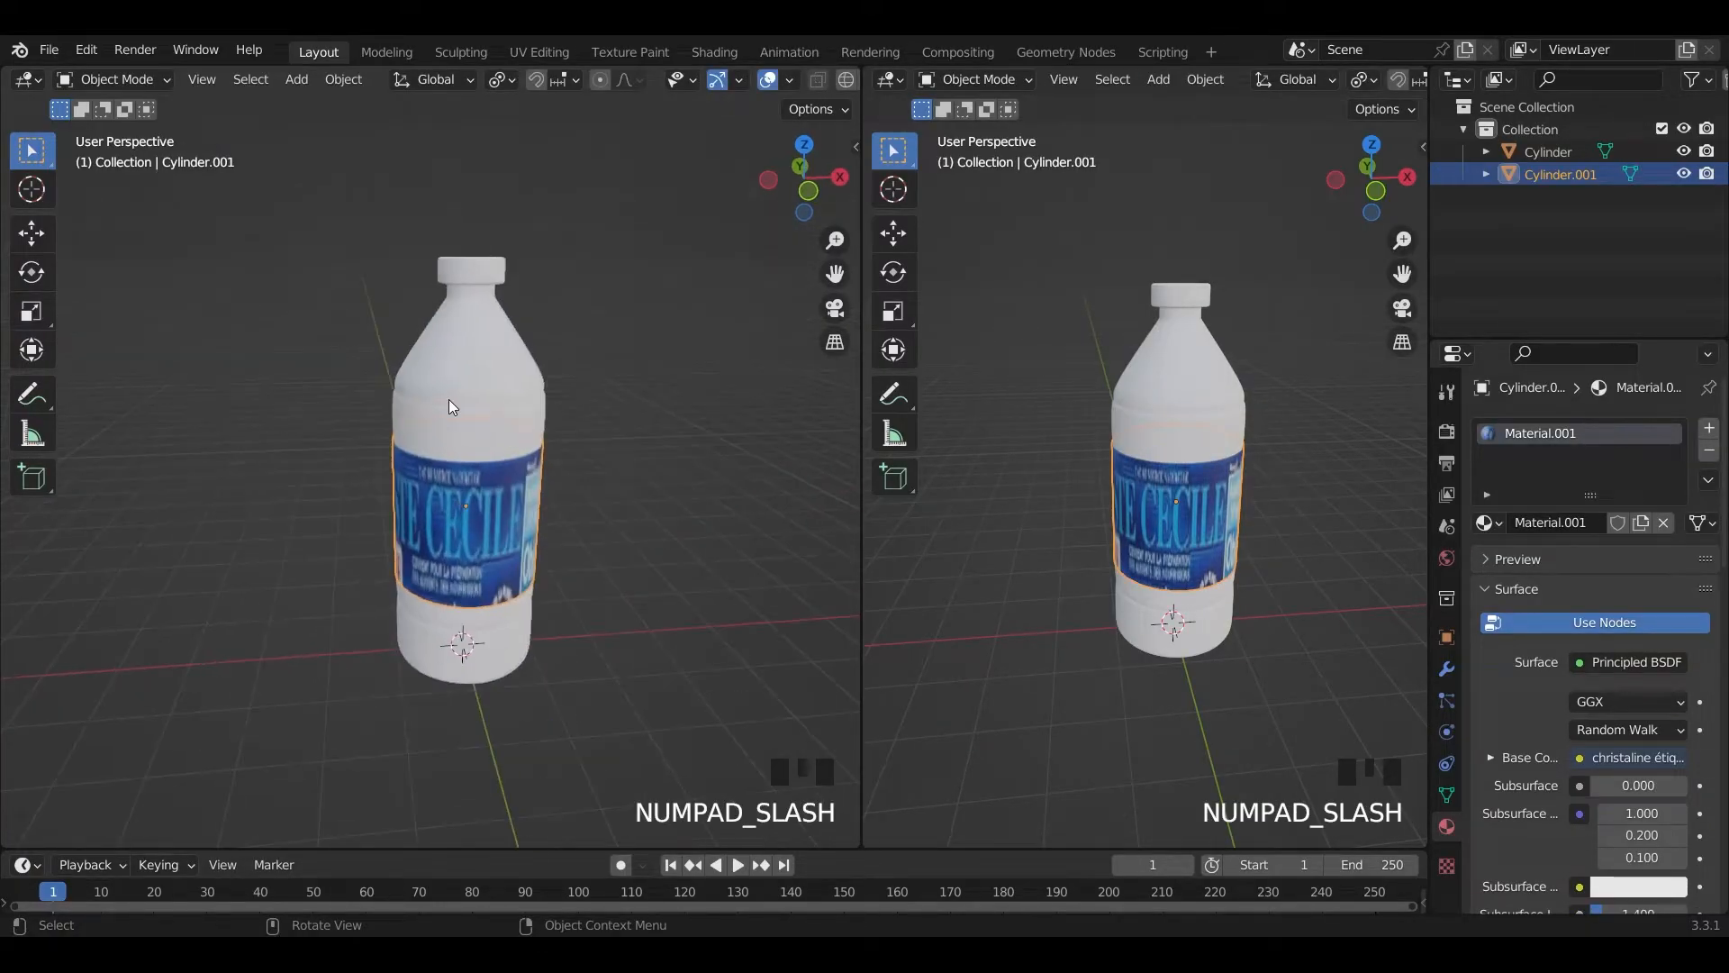
# - Select all faces of the label cylinder in Edit Mode and change the second viewport to the UV Editor
pyautogui.click(463, 403)
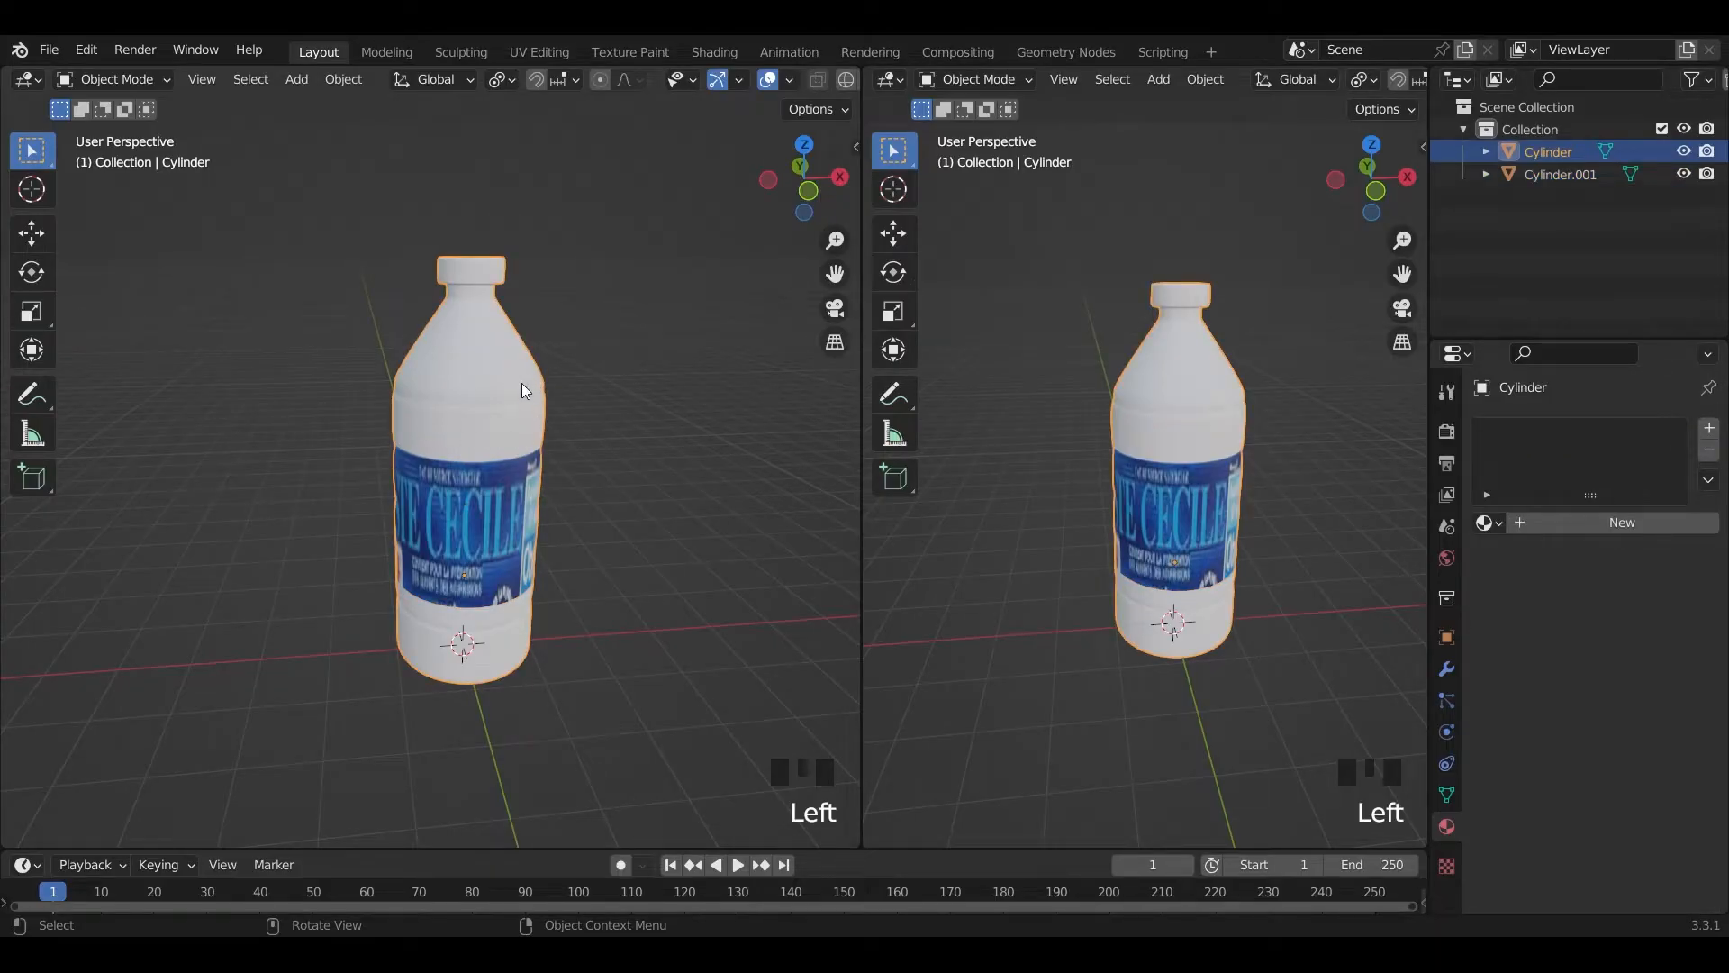
pyautogui.click(484, 538)
pyautogui.press('Tab')
pyautogui.press('a')
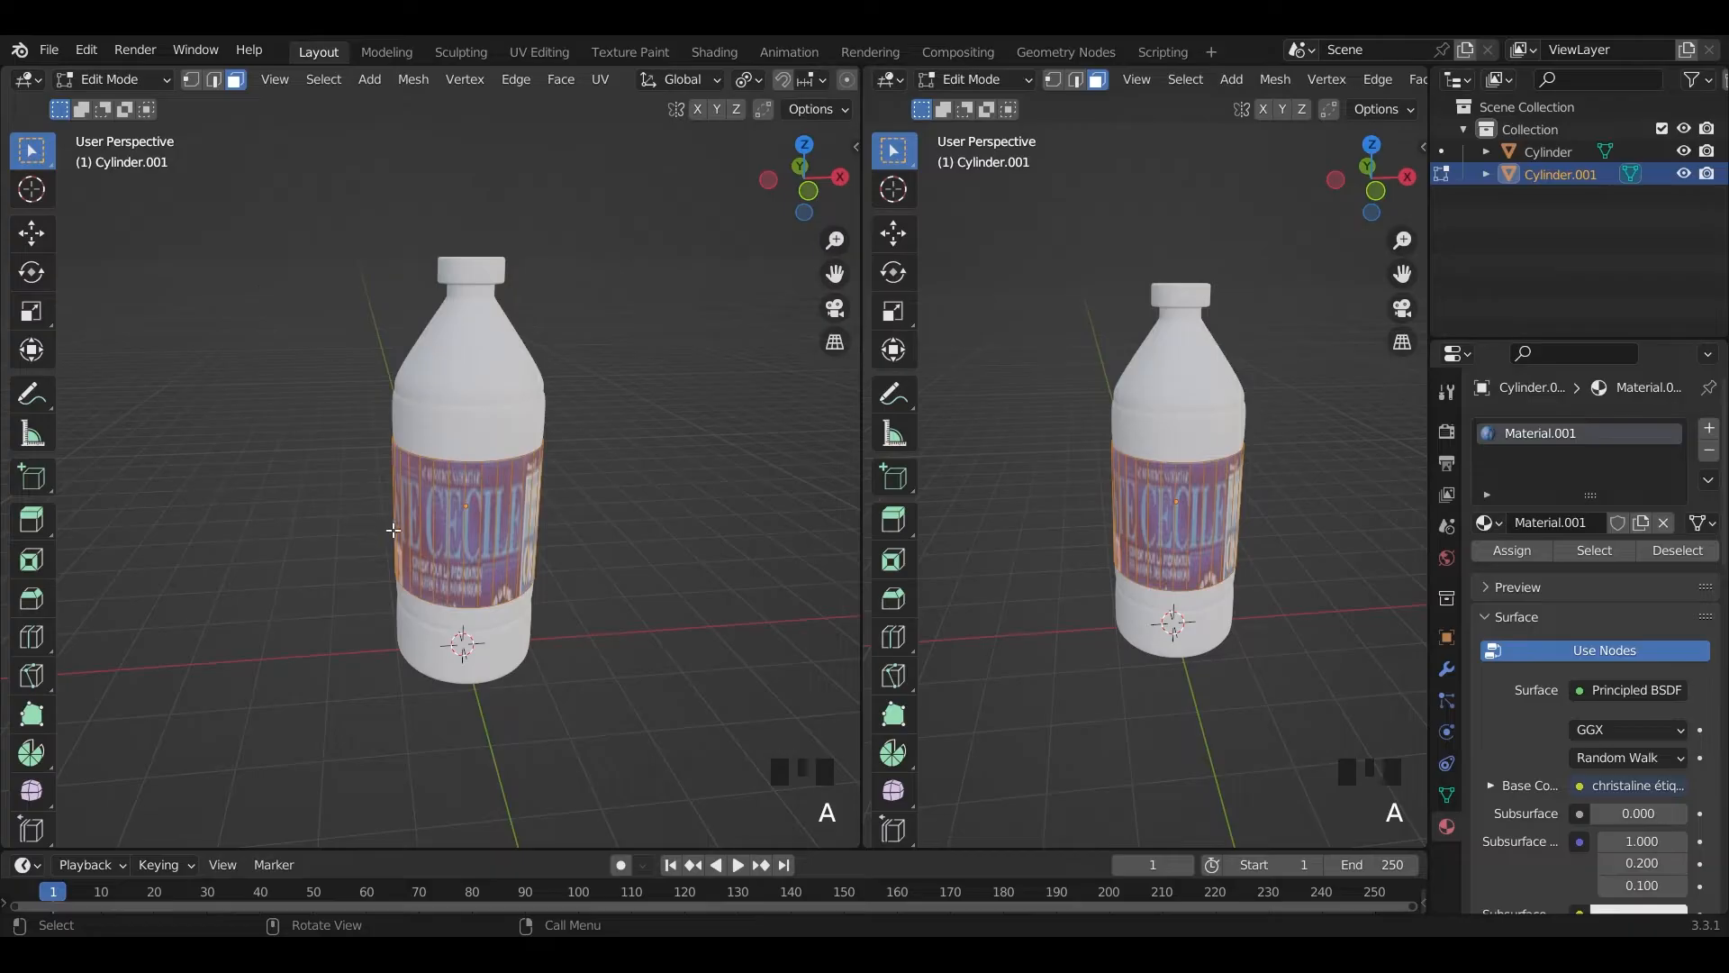
pyautogui.click(889, 79)
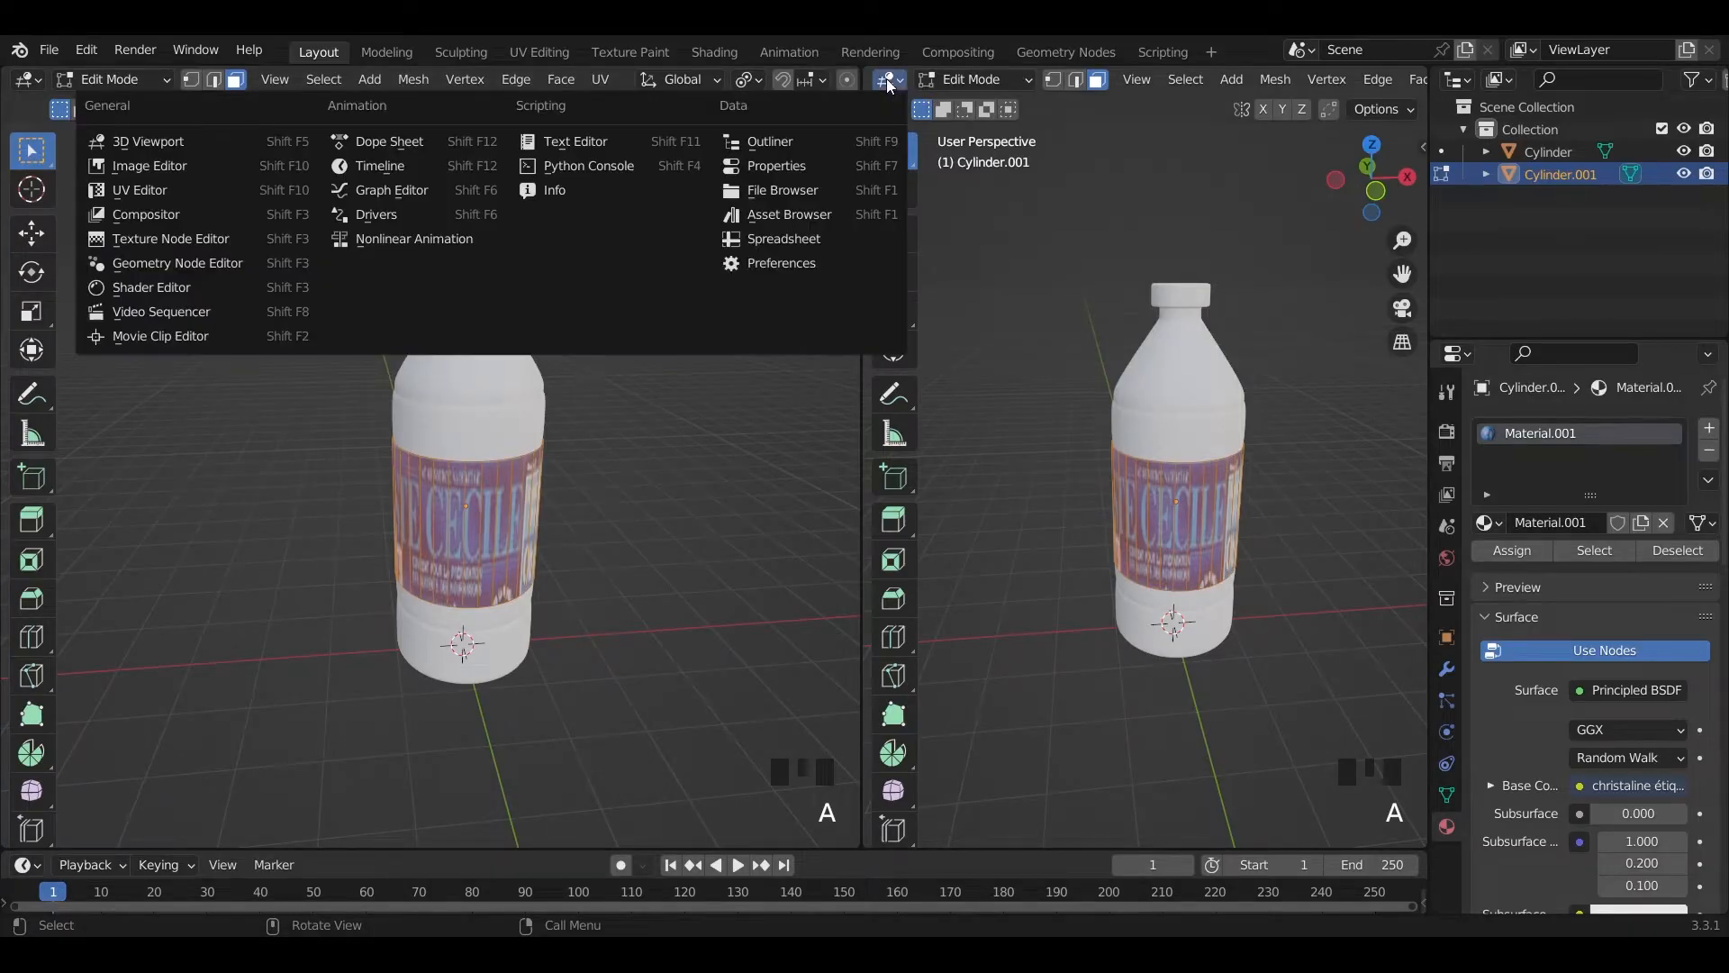
pyautogui.click(170, 191)
pyautogui.scroll(1, 981, 510)
pyautogui.scroll(-1, 980, 511)
# - Move the lower row of the label's UV vertices straight down to the image's bottom edge and check the label on the bottle
pyautogui.moveTo(880, 462); pyautogui.dragTo(1421, 531)
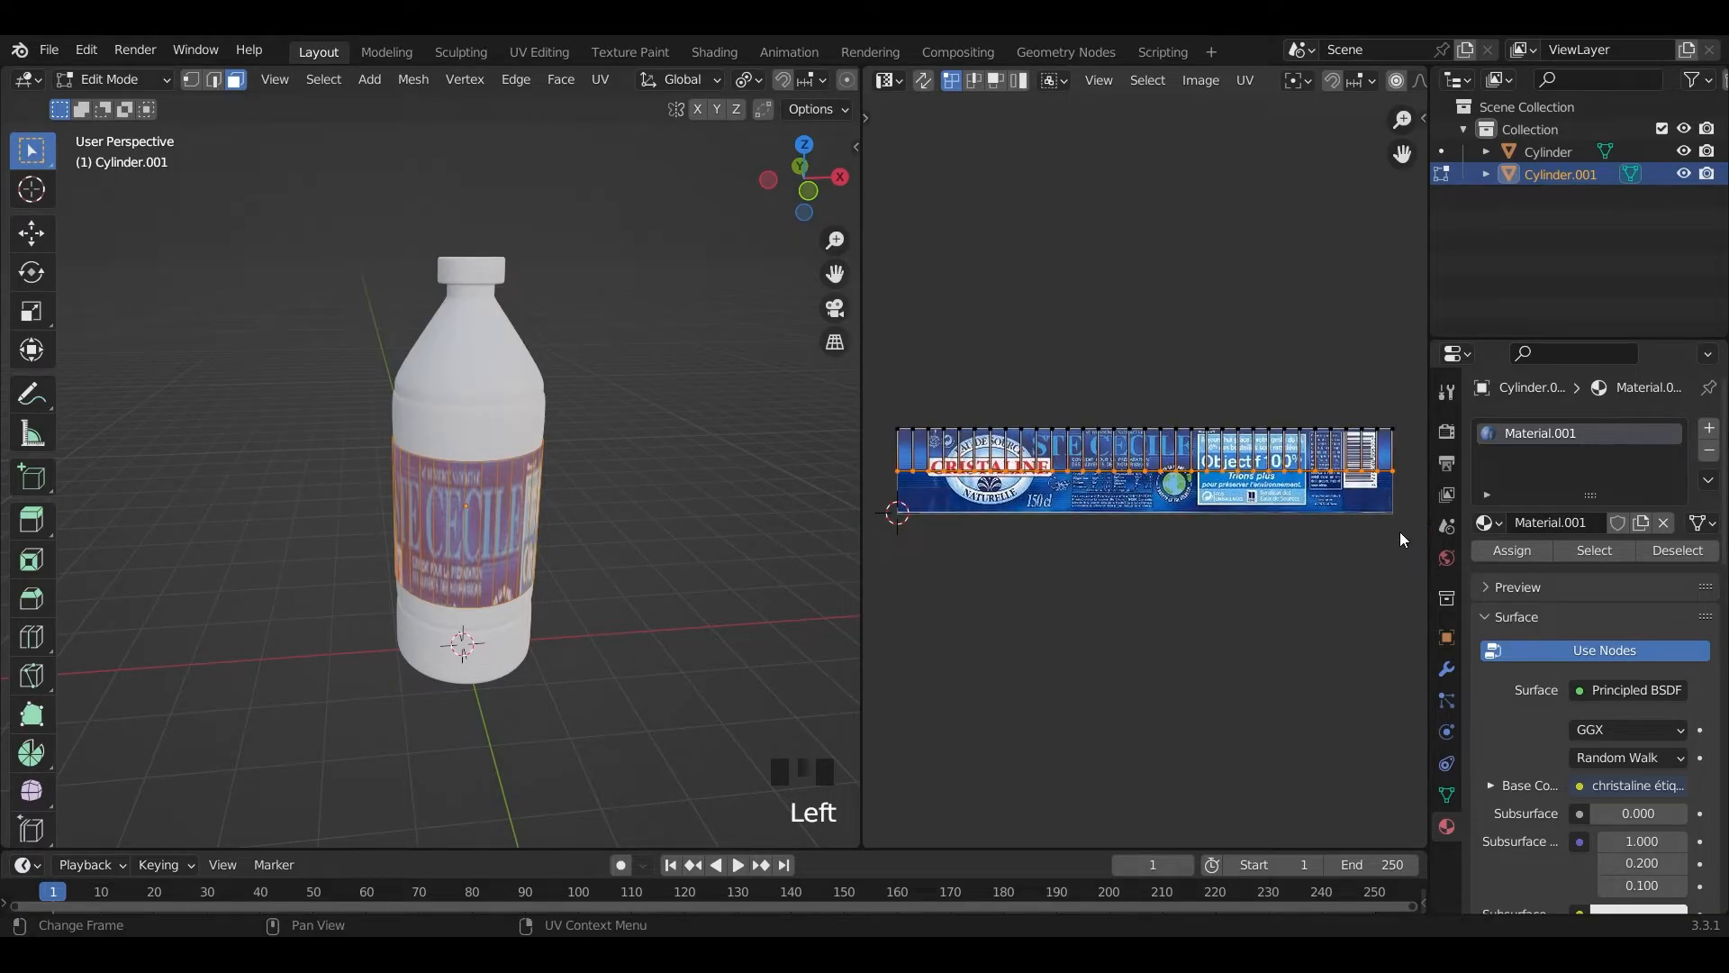
pyautogui.press('g')
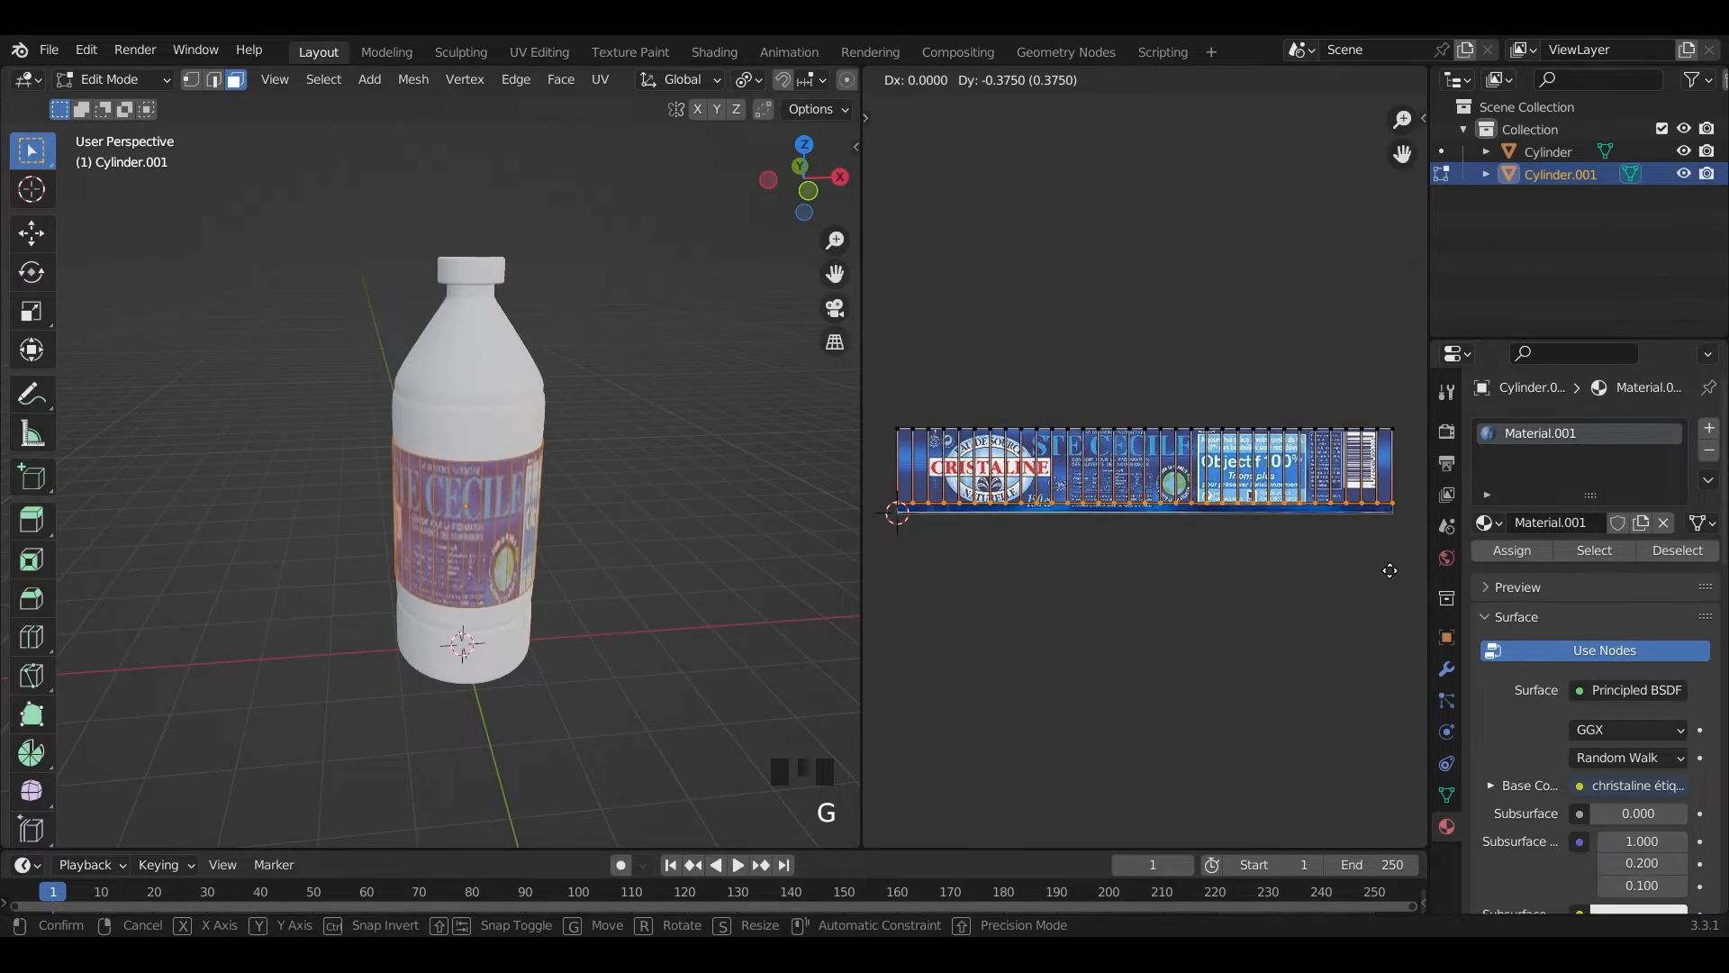
pyautogui.click(1391, 592)
pyautogui.scroll(1, 630, 540)
pyautogui.moveTo(631, 540); pyautogui.dragTo(719, 601, button='middle')
pyautogui.scroll(3, 642, 550)
pyautogui.scroll(3, 652, 521)
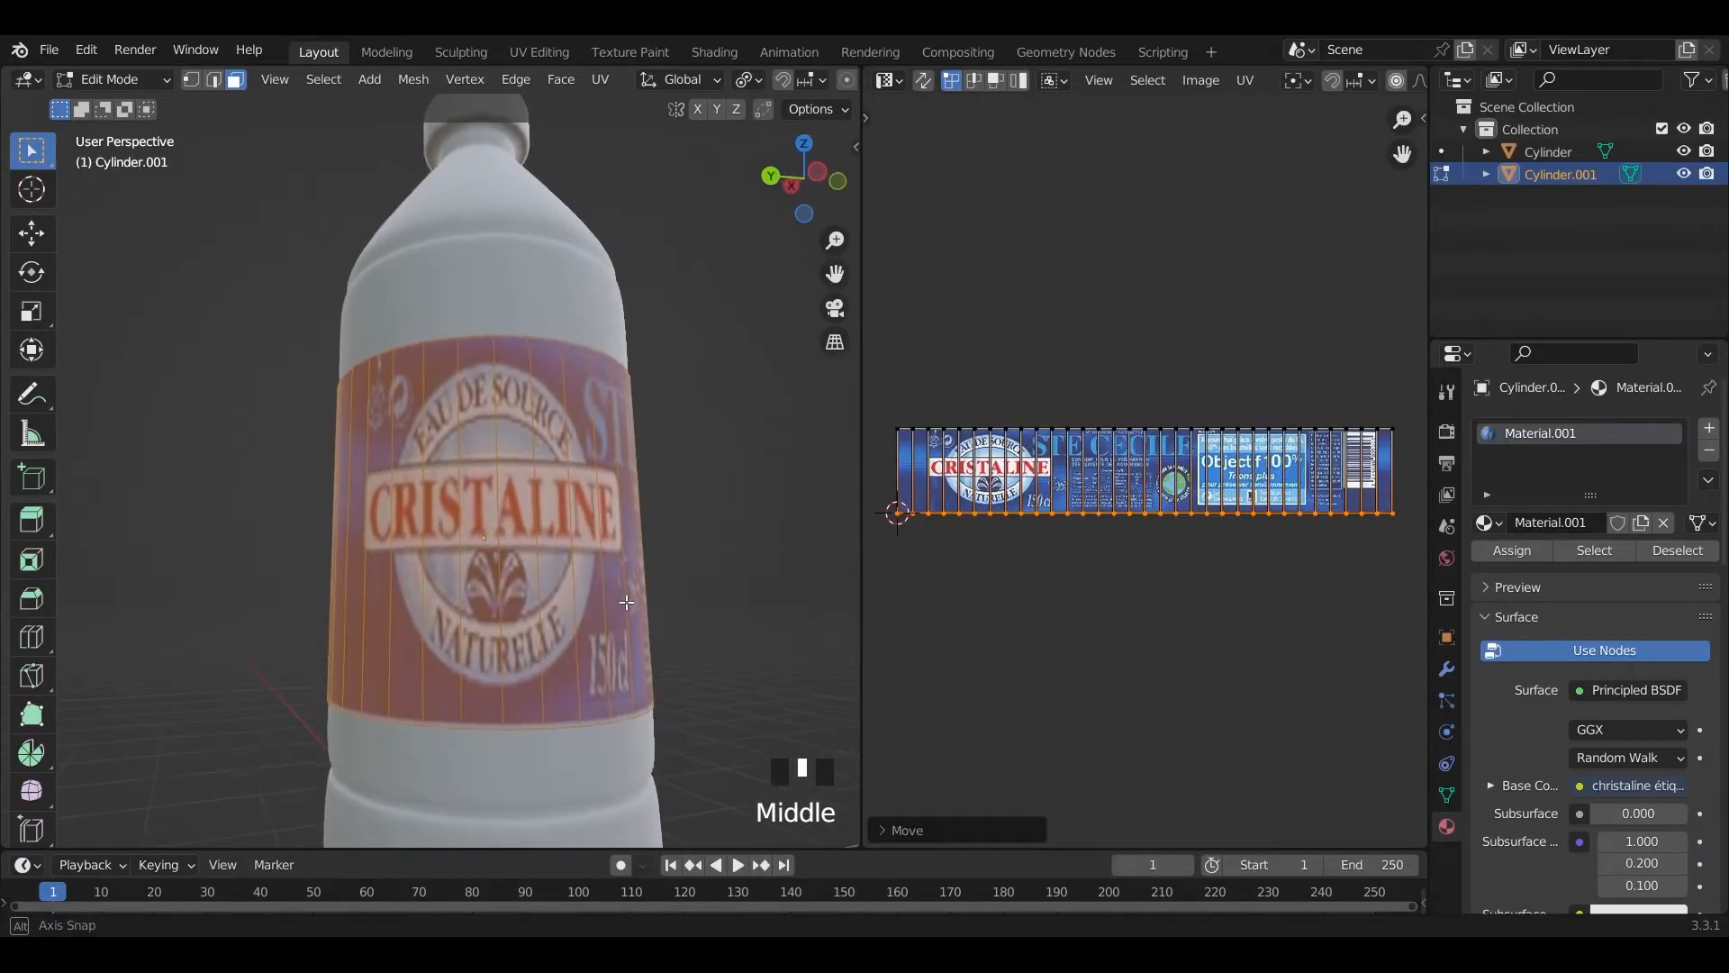
pyautogui.scroll(-3, 462, 572)
pyautogui.moveTo(462, 573); pyautogui.dragTo(733, 630, button='middle')
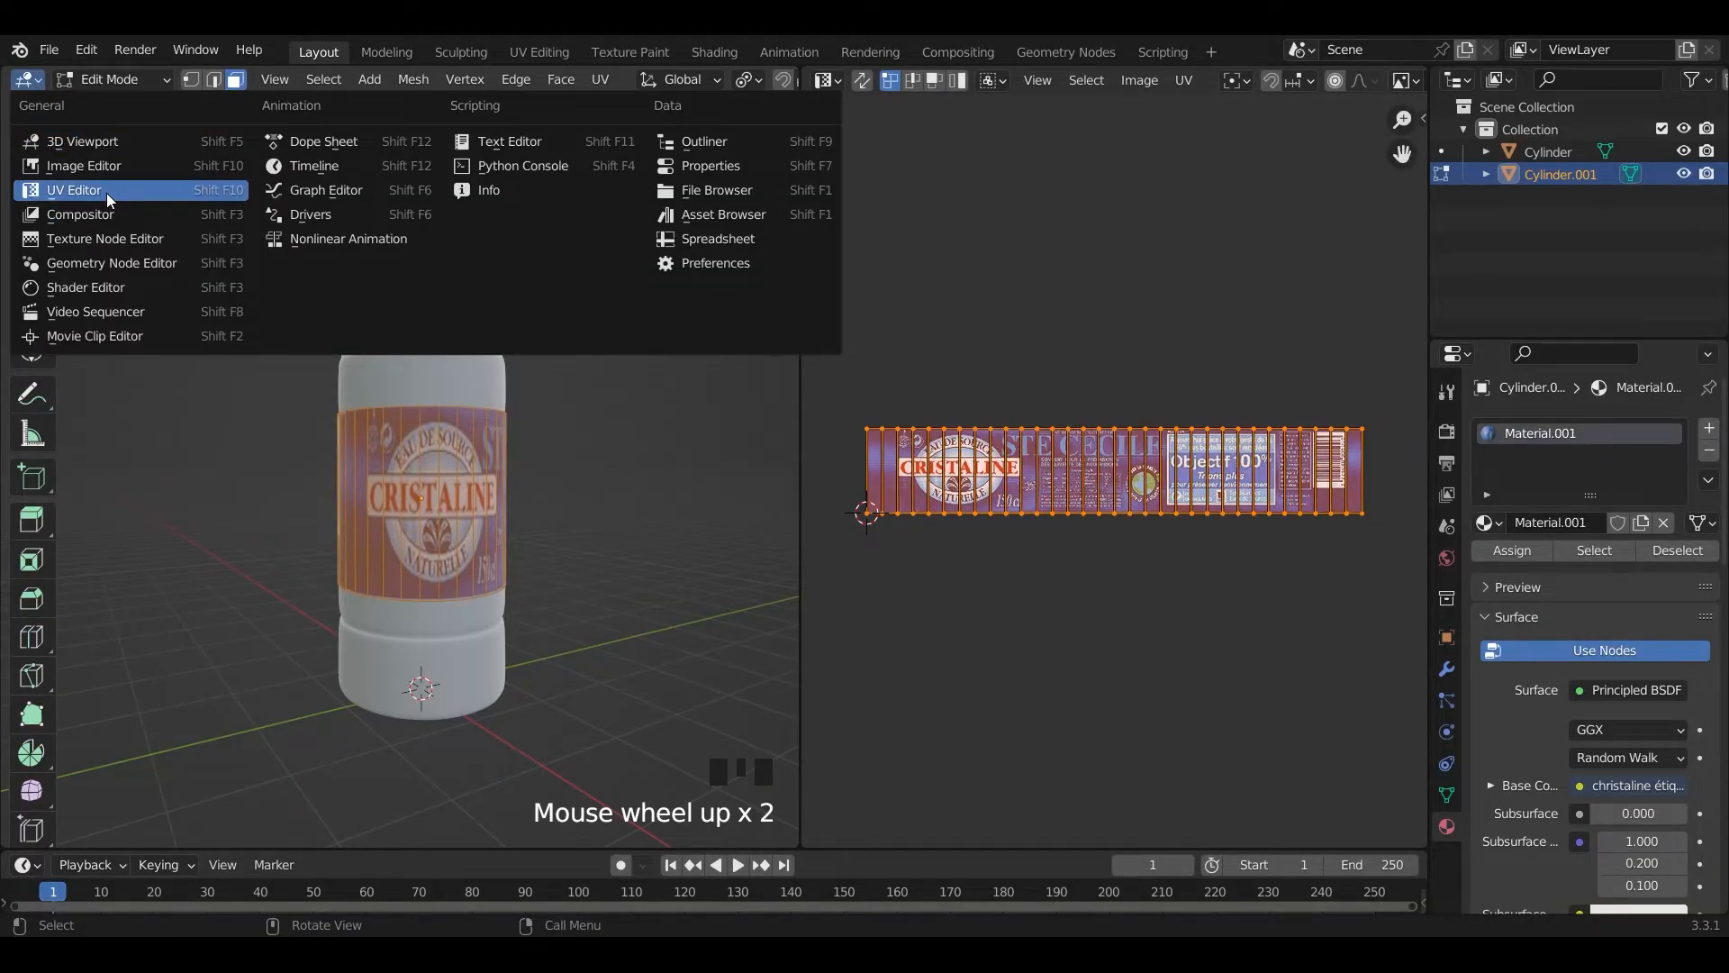
# - Change the 3D Viewport area to the Shader Editor and the UV Editor area to the 3D Viewport
pyautogui.click(99, 287)
pyautogui.scroll(6, 166, 452)
pyautogui.keyDown('shift'); pyautogui.moveTo(178, 454); pyautogui.dragTo(206, 430, button='middle'); pyautogui.keyUp('shift')
pyautogui.scroll(5, 396, 479)
pyautogui.click(824, 82)
pyautogui.click(883, 141)
pyautogui.scroll(5, 1112, 571)
pyautogui.moveTo(1099, 558); pyautogui.dragTo(1112, 571, button='middle')
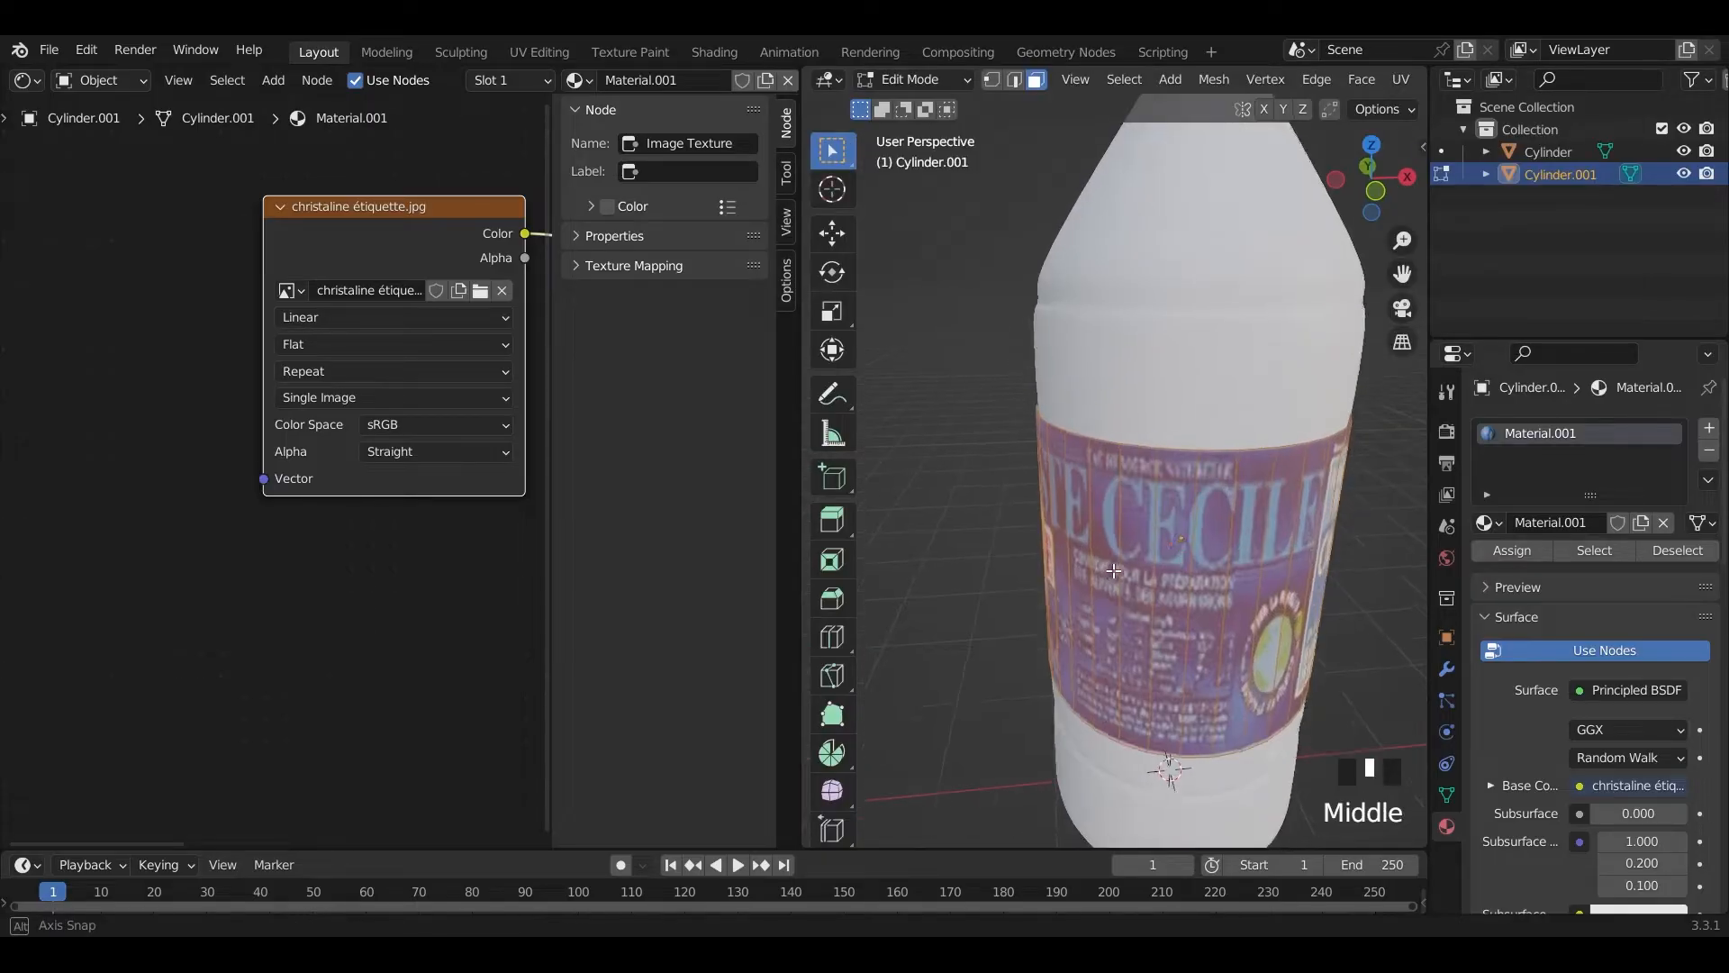
# - Return the label cylinder to Object Mode and add a Mapping node feeding the Image Texture's Vector input
pyautogui.press('Tab')
pyautogui.moveTo(1019, 516); pyautogui.dragTo(1336, 515, button='middle')
pyautogui.scroll(2, 289, 476)
pyautogui.moveTo(293, 475); pyautogui.dragTo(328, 471, button='middle')
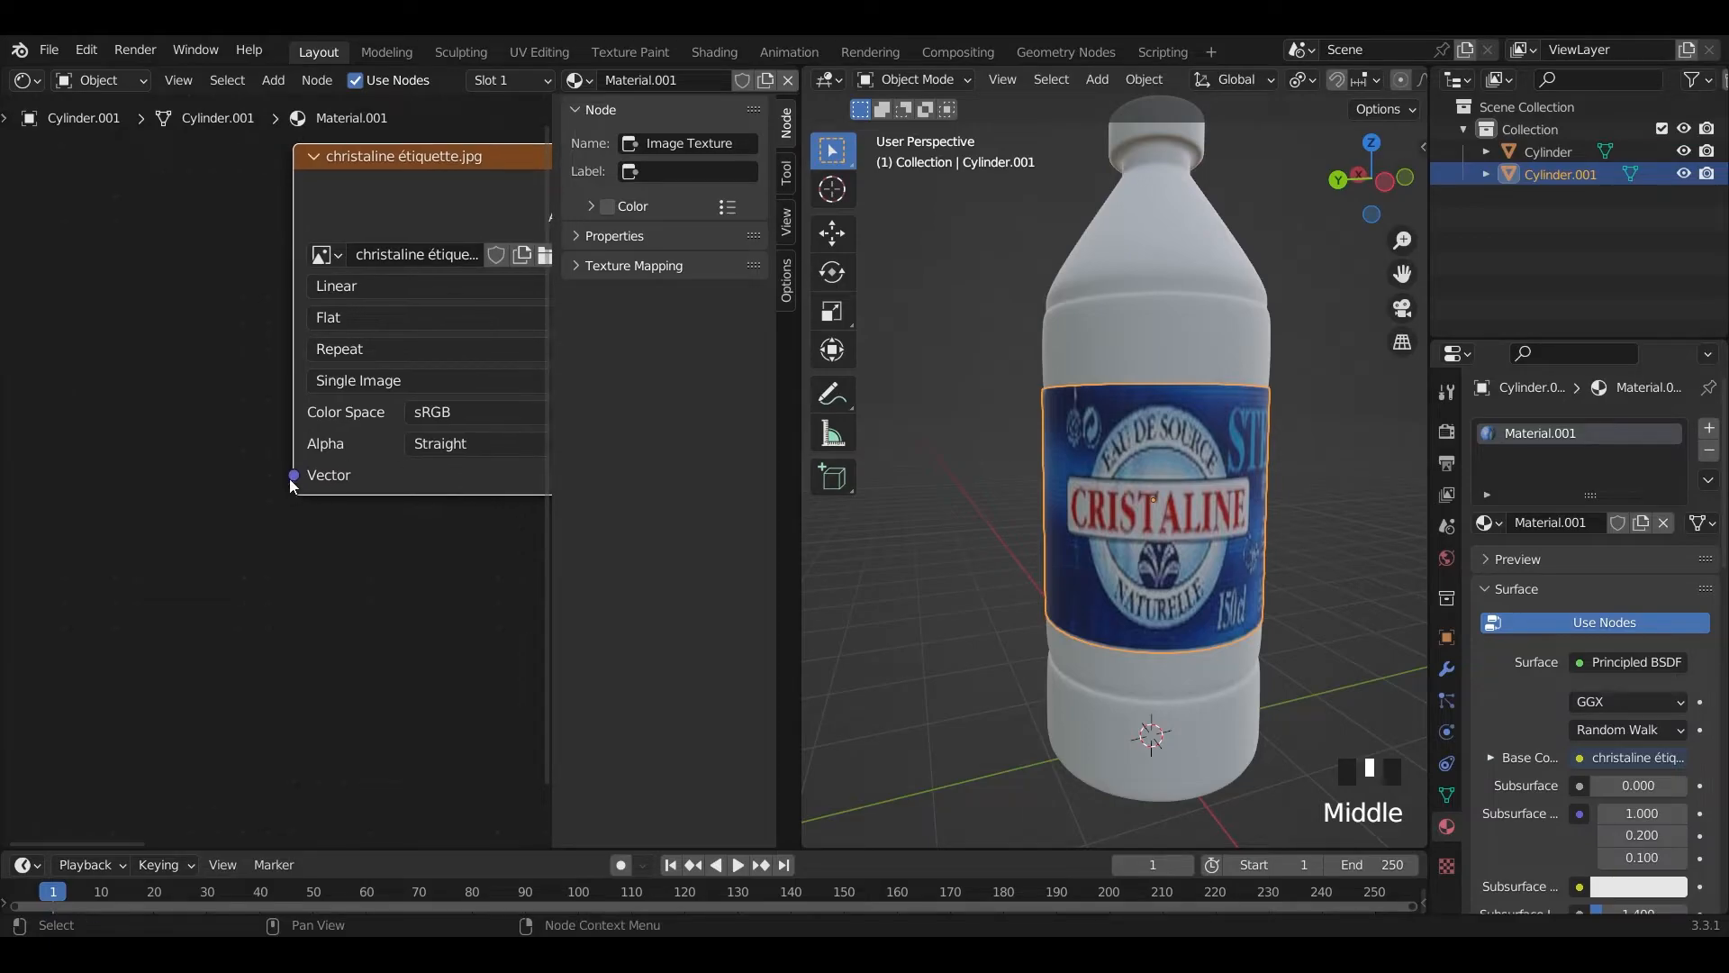
pyautogui.moveTo(293, 476); pyautogui.dragTo(188, 476)
pyautogui.write('tex')
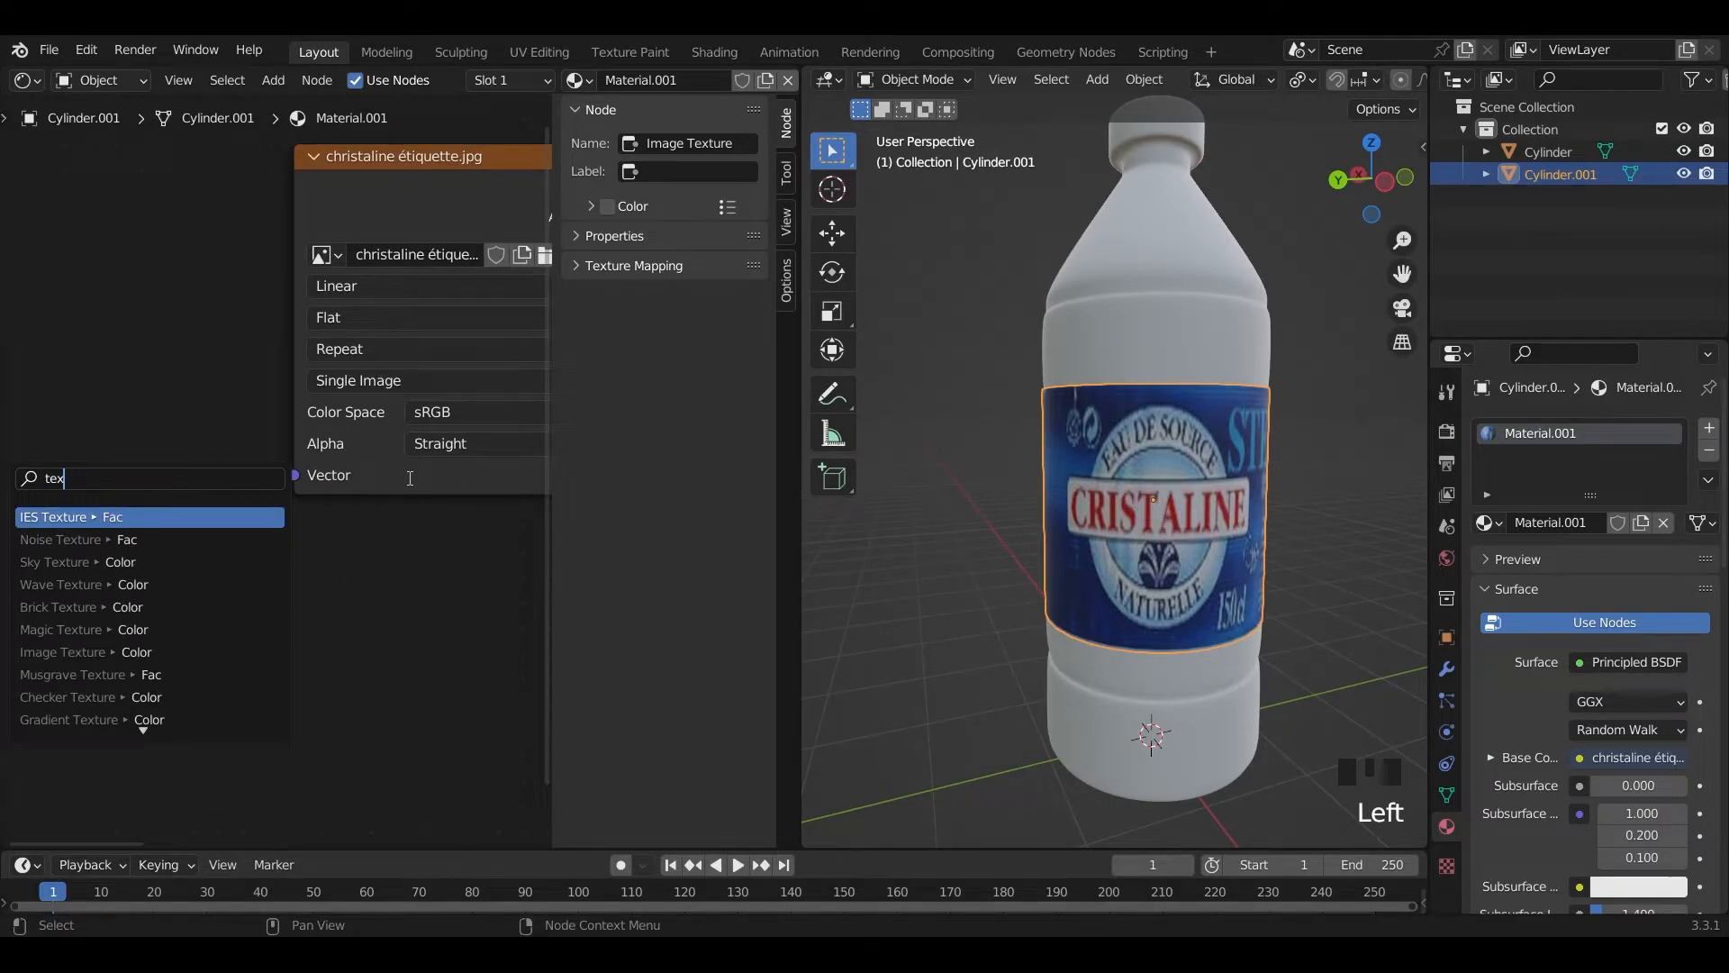
pyautogui.press('BackSpace')
pyautogui.press('BackSpace')
pyautogui.press('BackSpace')
pyautogui.write('mapp')
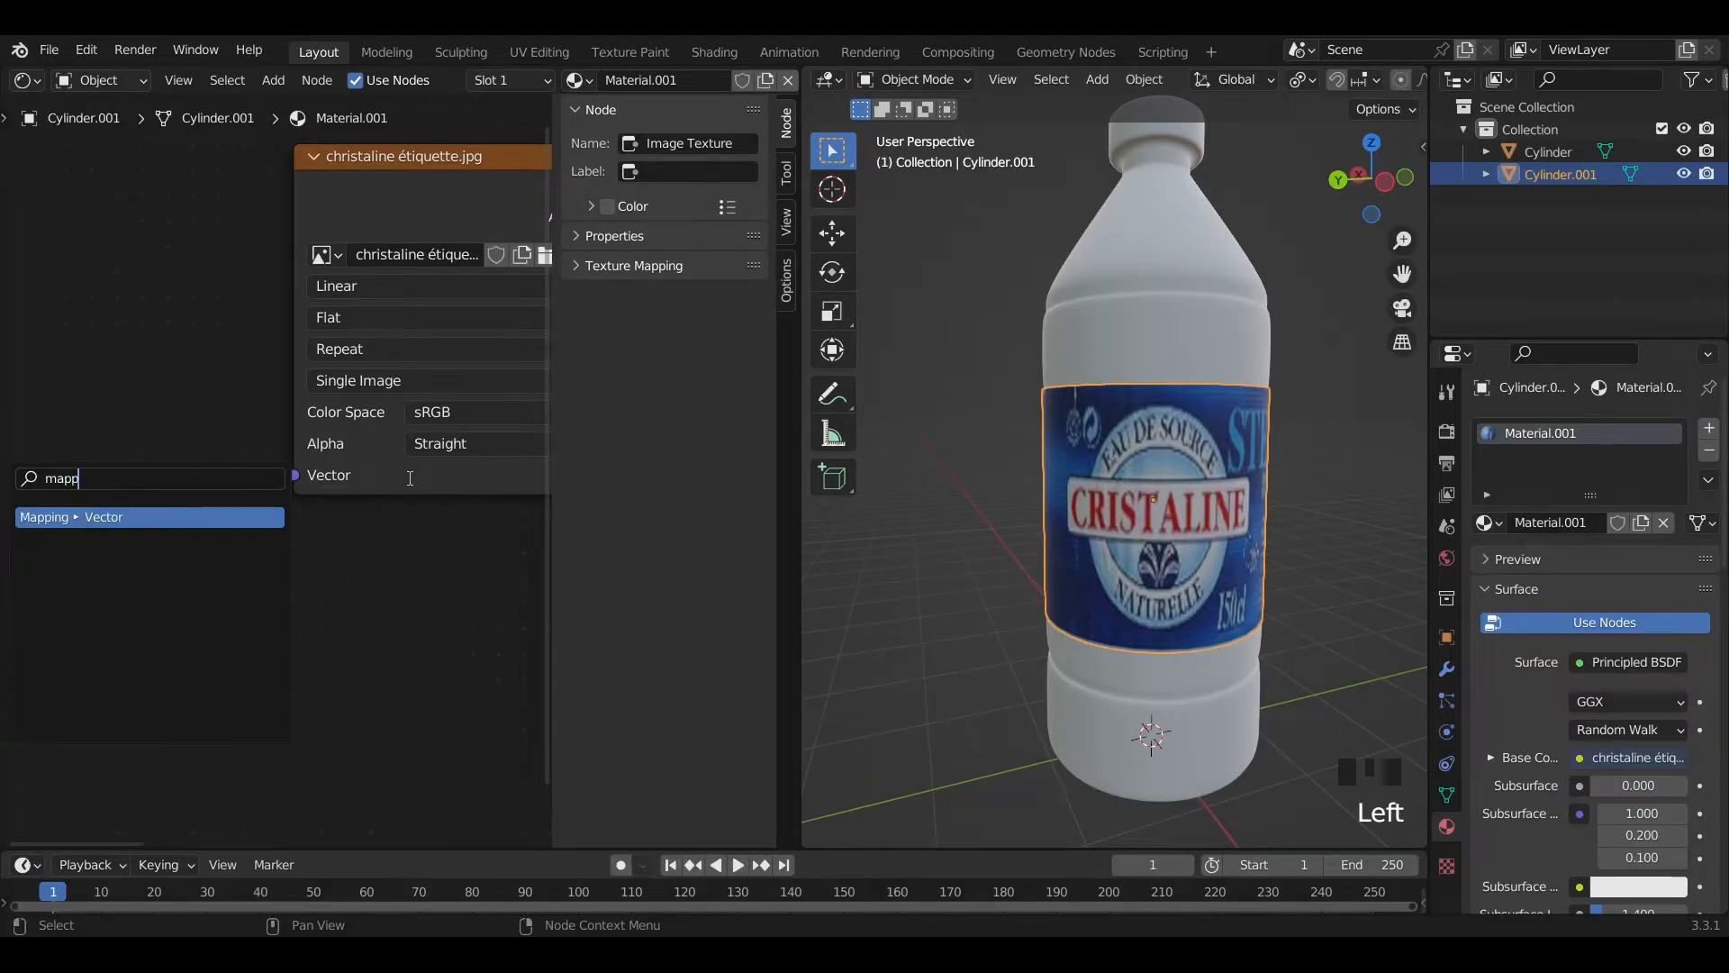
pyautogui.write('in')
pyautogui.press('Return')
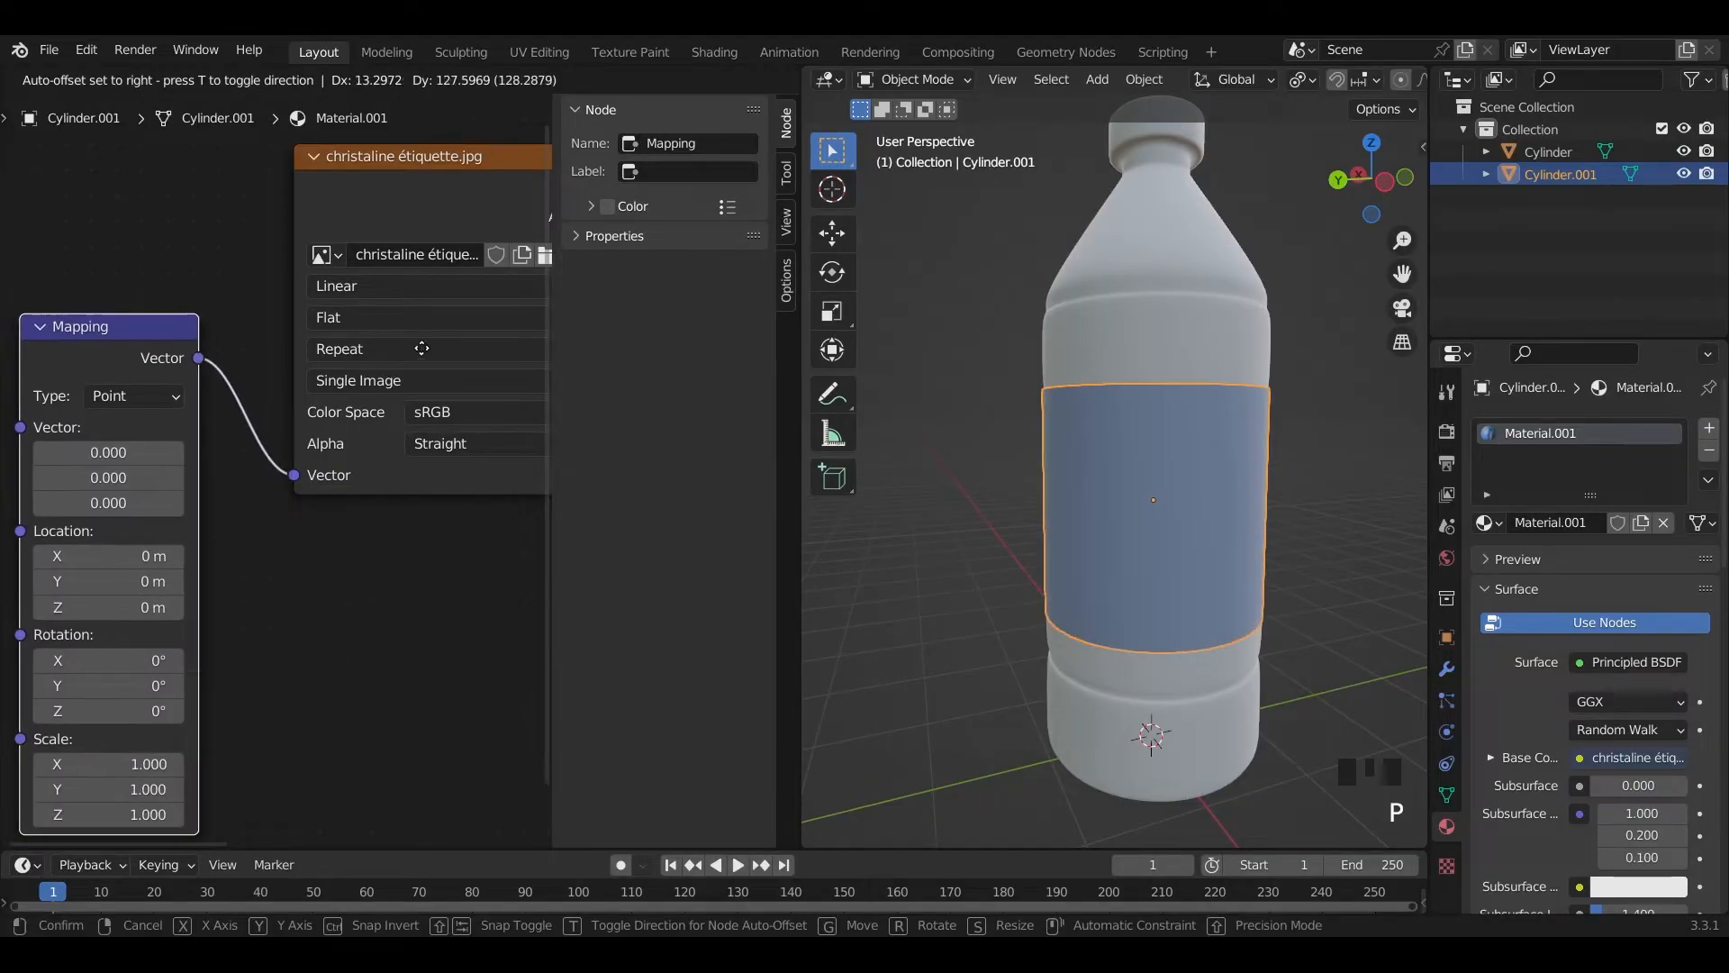
pyautogui.click(230, 515)
# - Add a Texture Coordinate node with its UV output linked to the Mapping node's Vector input
pyautogui.moveTo(167, 408); pyautogui.dragTo(96, 398)
pyautogui.write('coo')
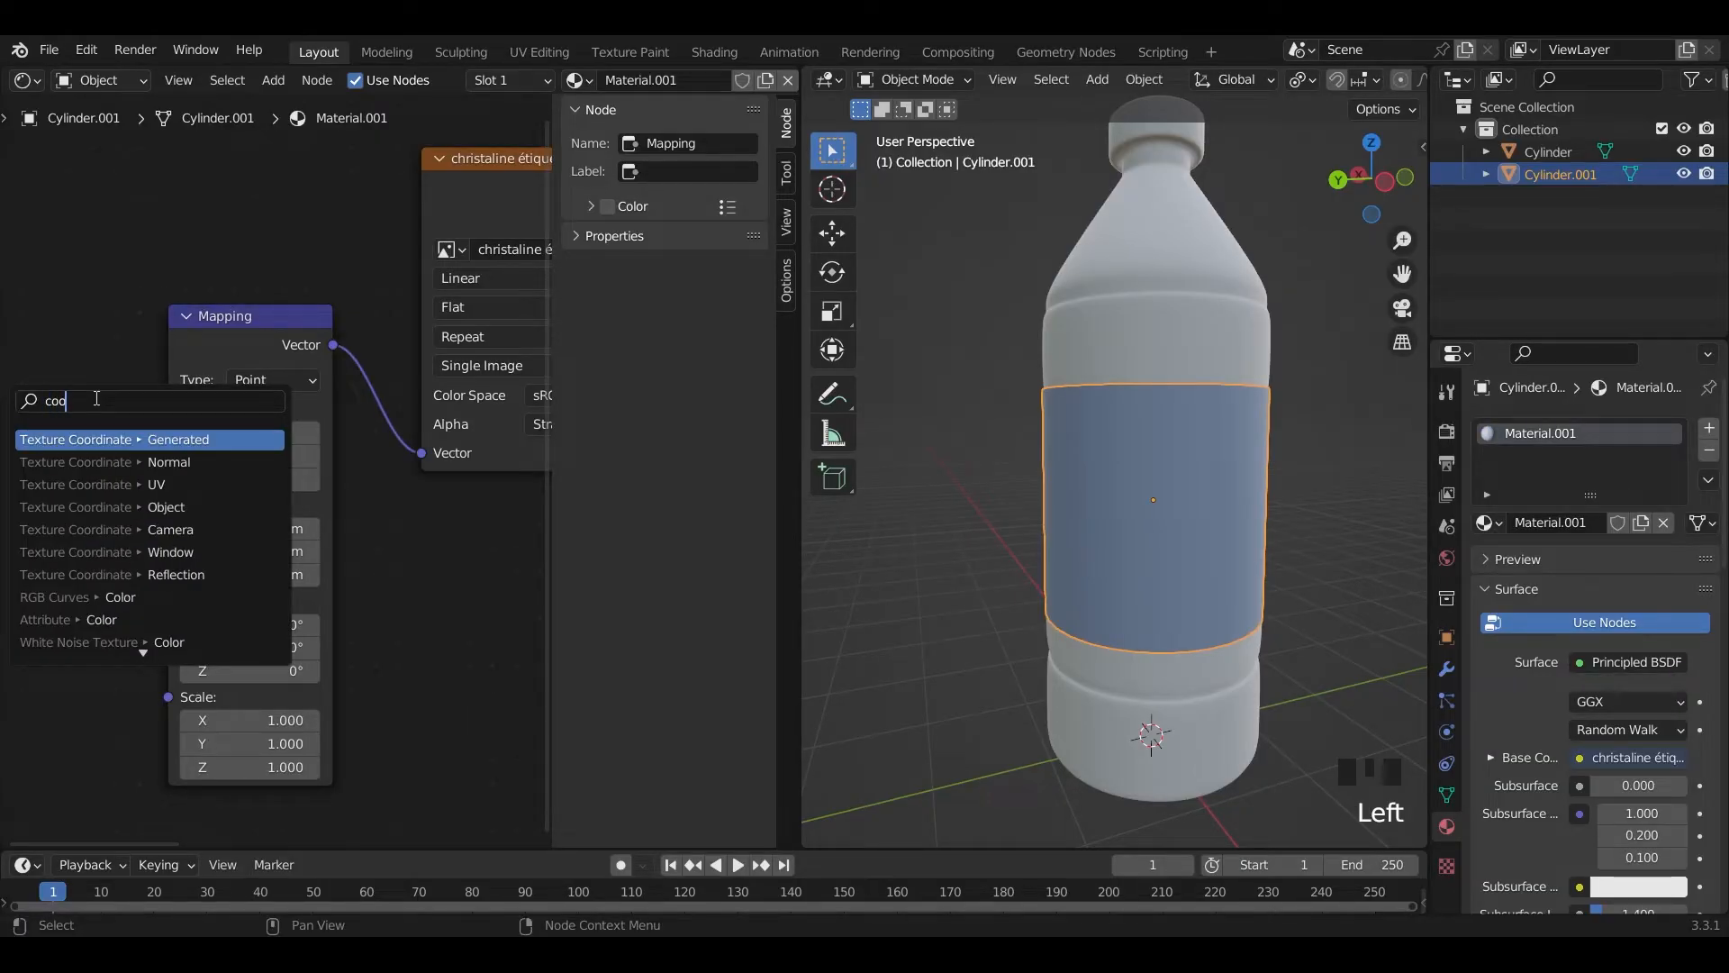
pyautogui.click(152, 484)
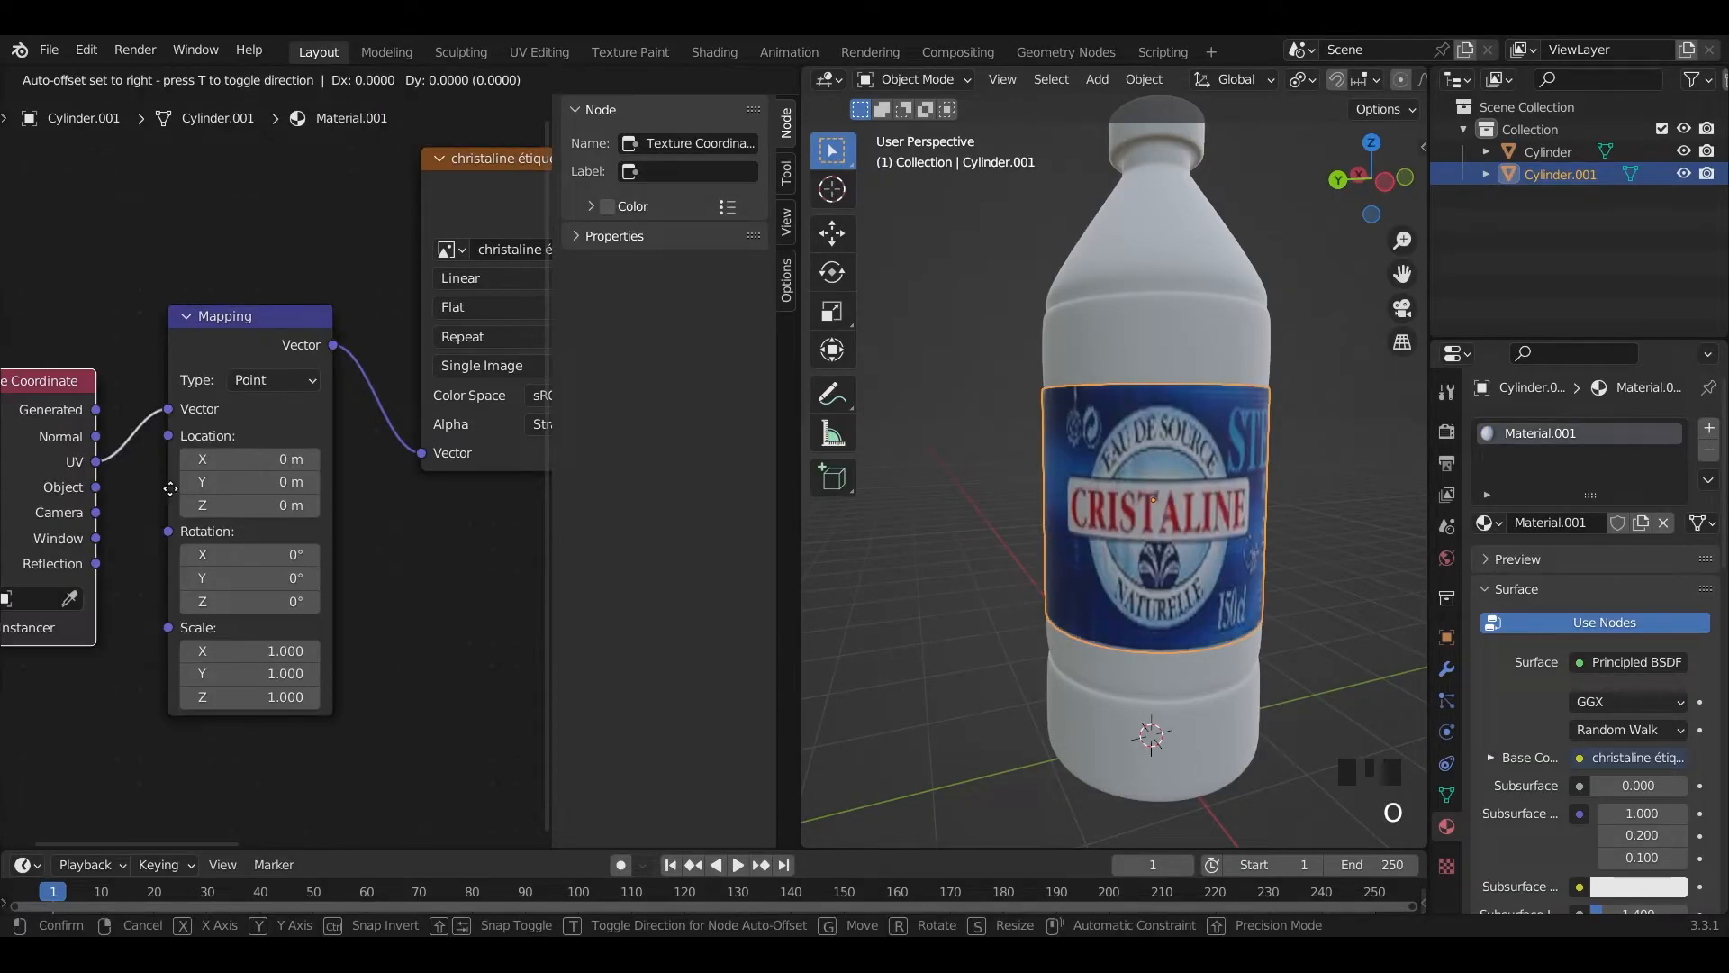
pyautogui.click(137, 386)
# - Set the Mapping node's X scale to 0.600 to stretch the label image around the cylinder
pyautogui.scroll(-3, 243, 499)
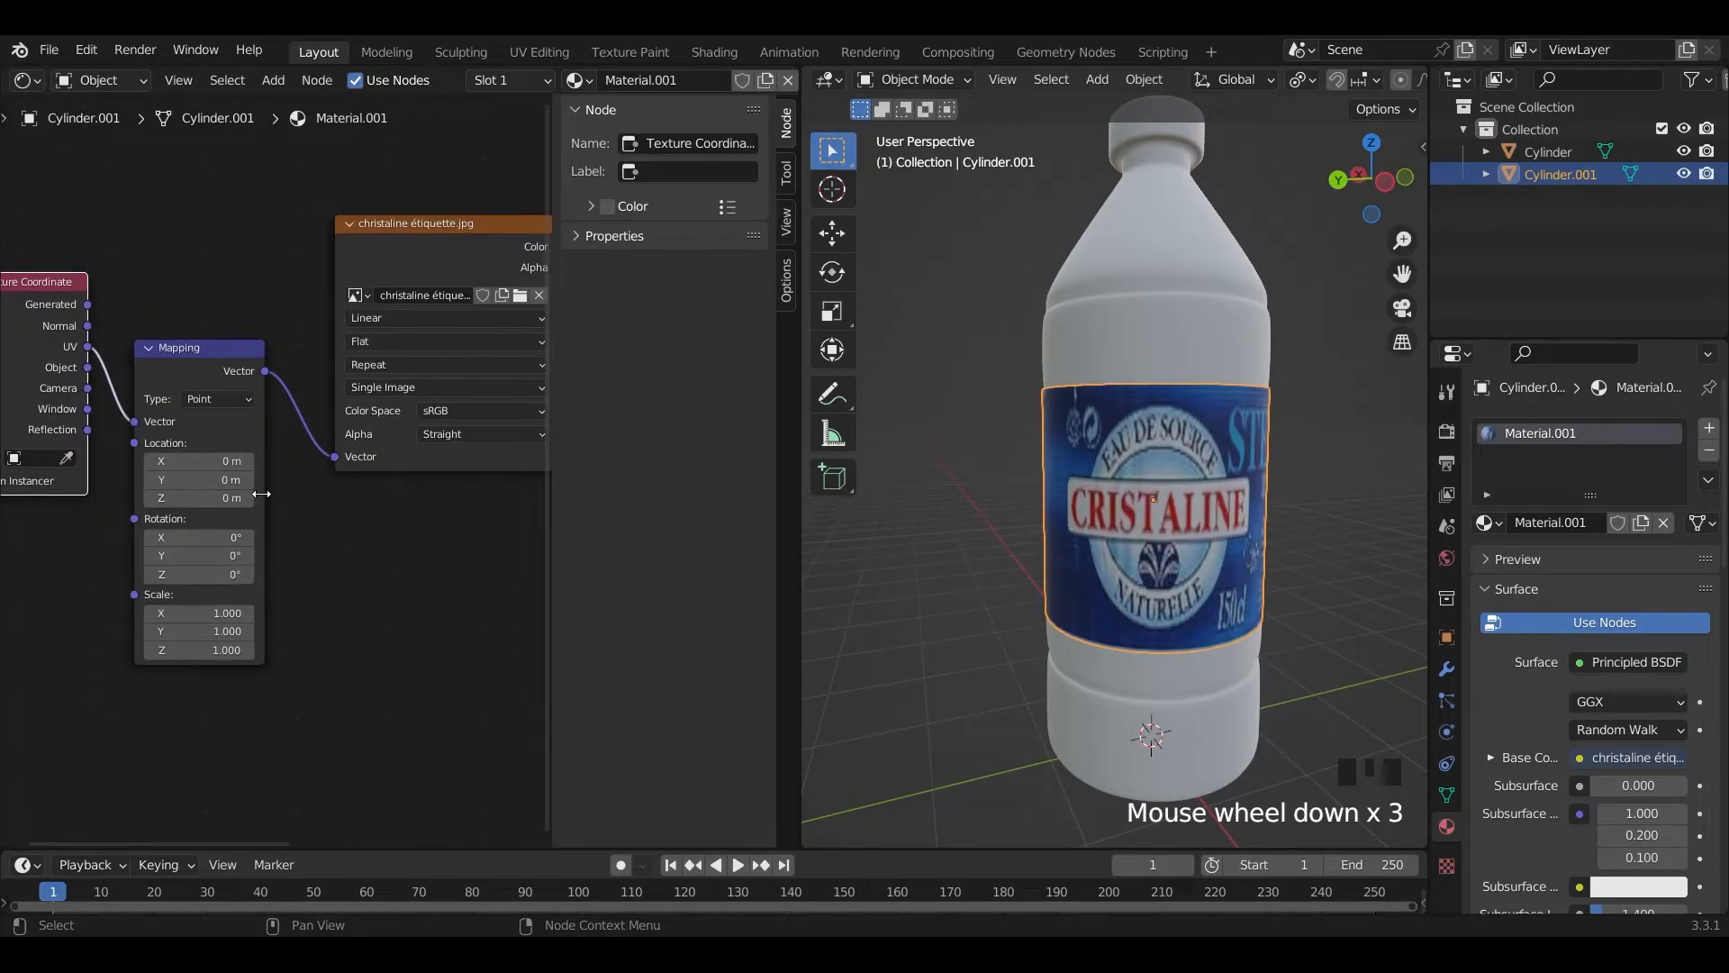
pyautogui.moveTo(226, 505); pyautogui.dragTo(271, 449, button='middle')
pyautogui.moveTo(189, 640)
pyautogui.mouseDown()
pyautogui.moveTo(116, 640)
pyautogui.moveTo(161, 640)
pyautogui.mouseUp()
pyautogui.scroll(-1, 190, 640)
pyautogui.scroll(-2, 943, 494)
pyautogui.moveTo(943, 493); pyautogui.dragTo(863, 476, button='middle')
pyautogui.scroll(4, 1186, 532)
pyautogui.scroll(-1, 1059, 398)
pyautogui.keyDown('shift'); pyautogui.moveTo(1186, 526); pyautogui.dragTo(1094, 447, button='middle'); pyautogui.keyUp('shift')
pyautogui.moveTo(212, 624); pyautogui.dragTo(203, 625)
pyautogui.scroll(-4, 878, 559)
pyautogui.moveTo(878, 560); pyautogui.dragTo(915, 554, button='middle')
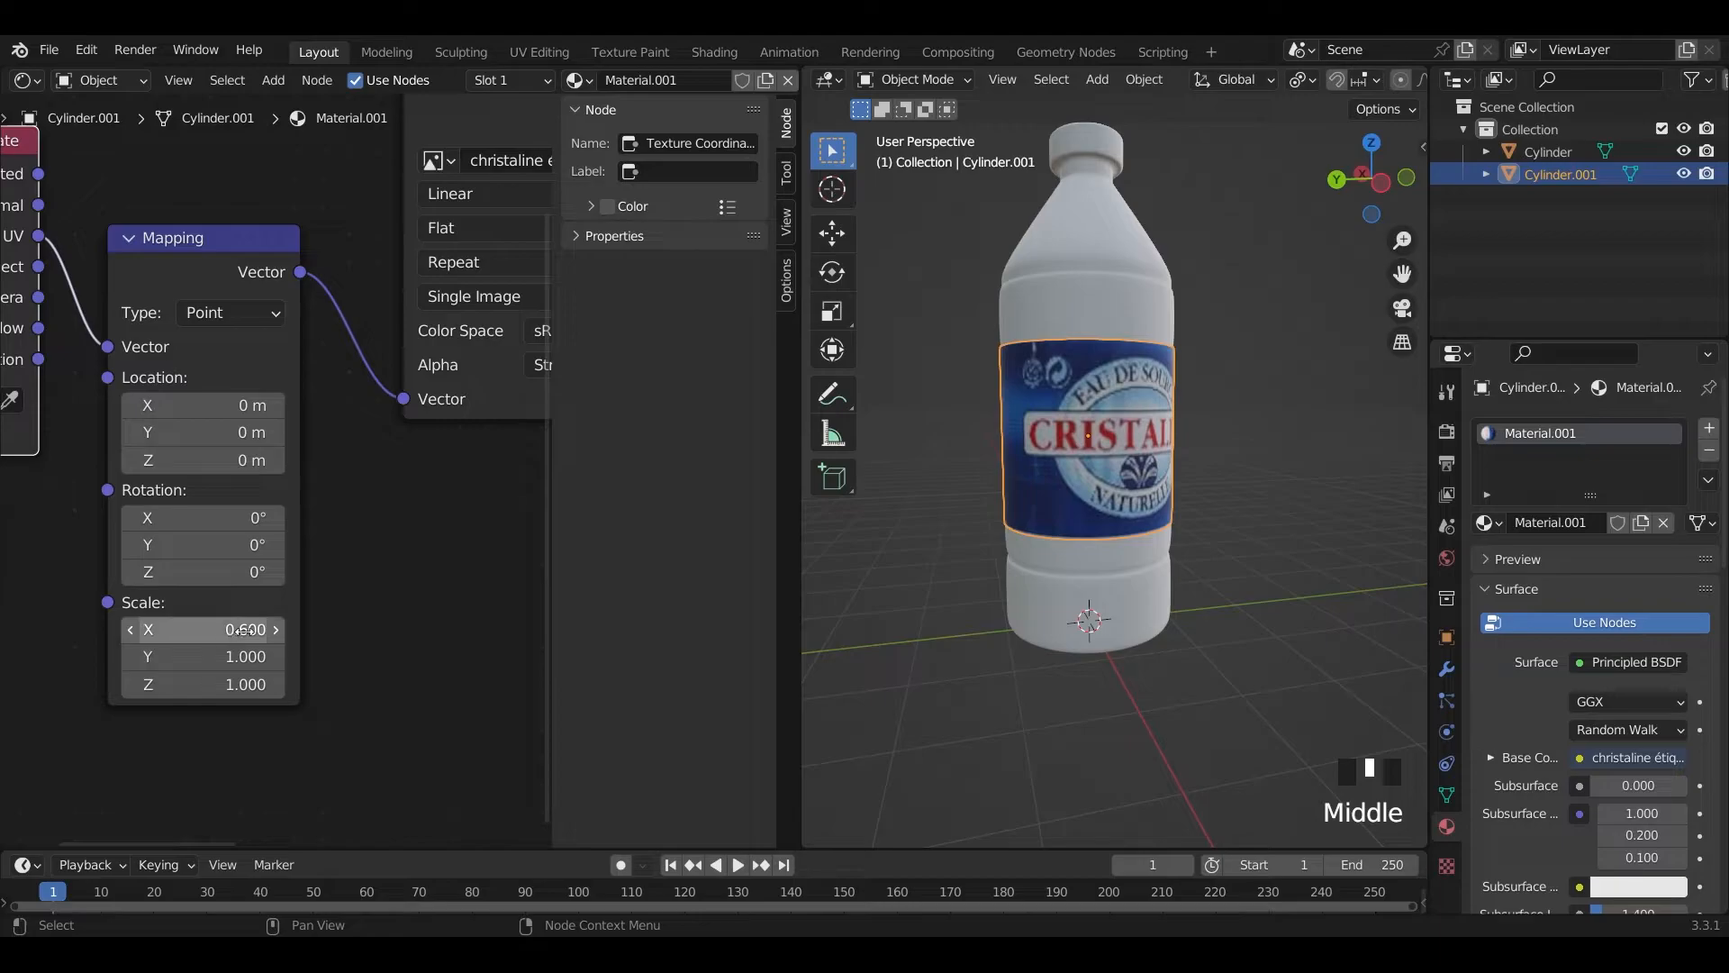
# - Select the bottle and join the two editor areas back into a single 3D Viewport
pyautogui.scroll(4, 1084, 457)
pyautogui.scroll(-8, 1088, 473)
pyautogui.moveTo(1088, 473)
pyautogui.mouseDown(button='middle')
pyautogui.moveTo(969, 396)
pyautogui.moveTo(1110, 462)
pyautogui.mouseUp(button='middle')
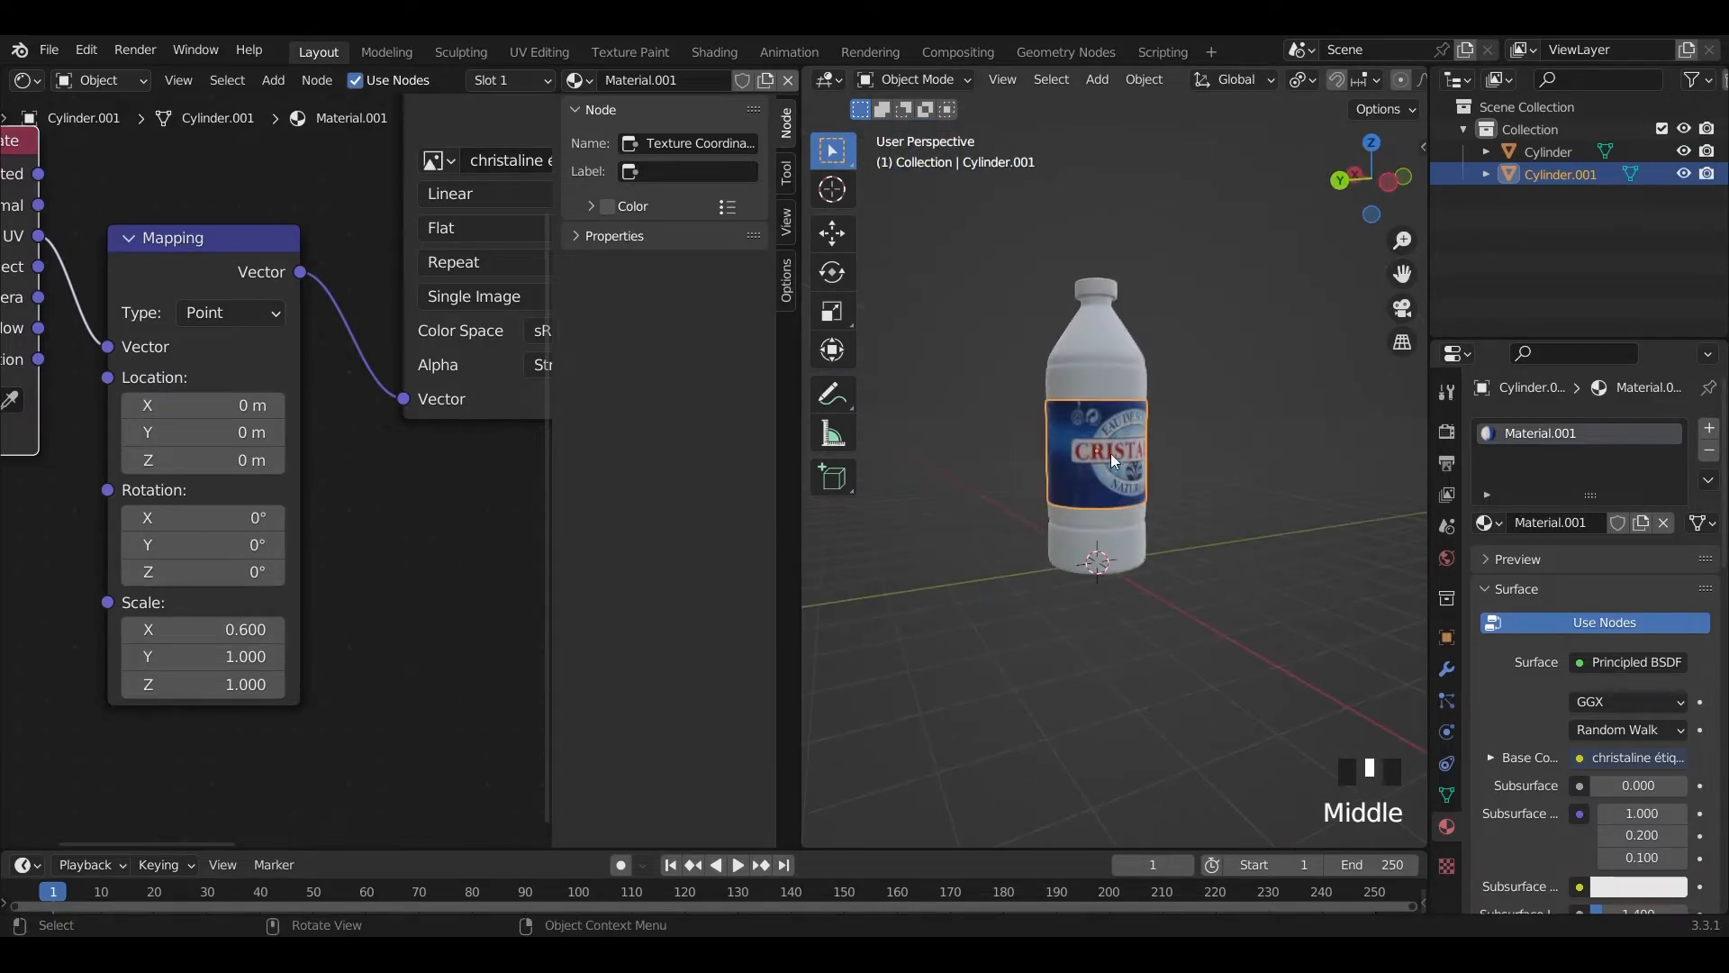
pyautogui.click(1086, 336)
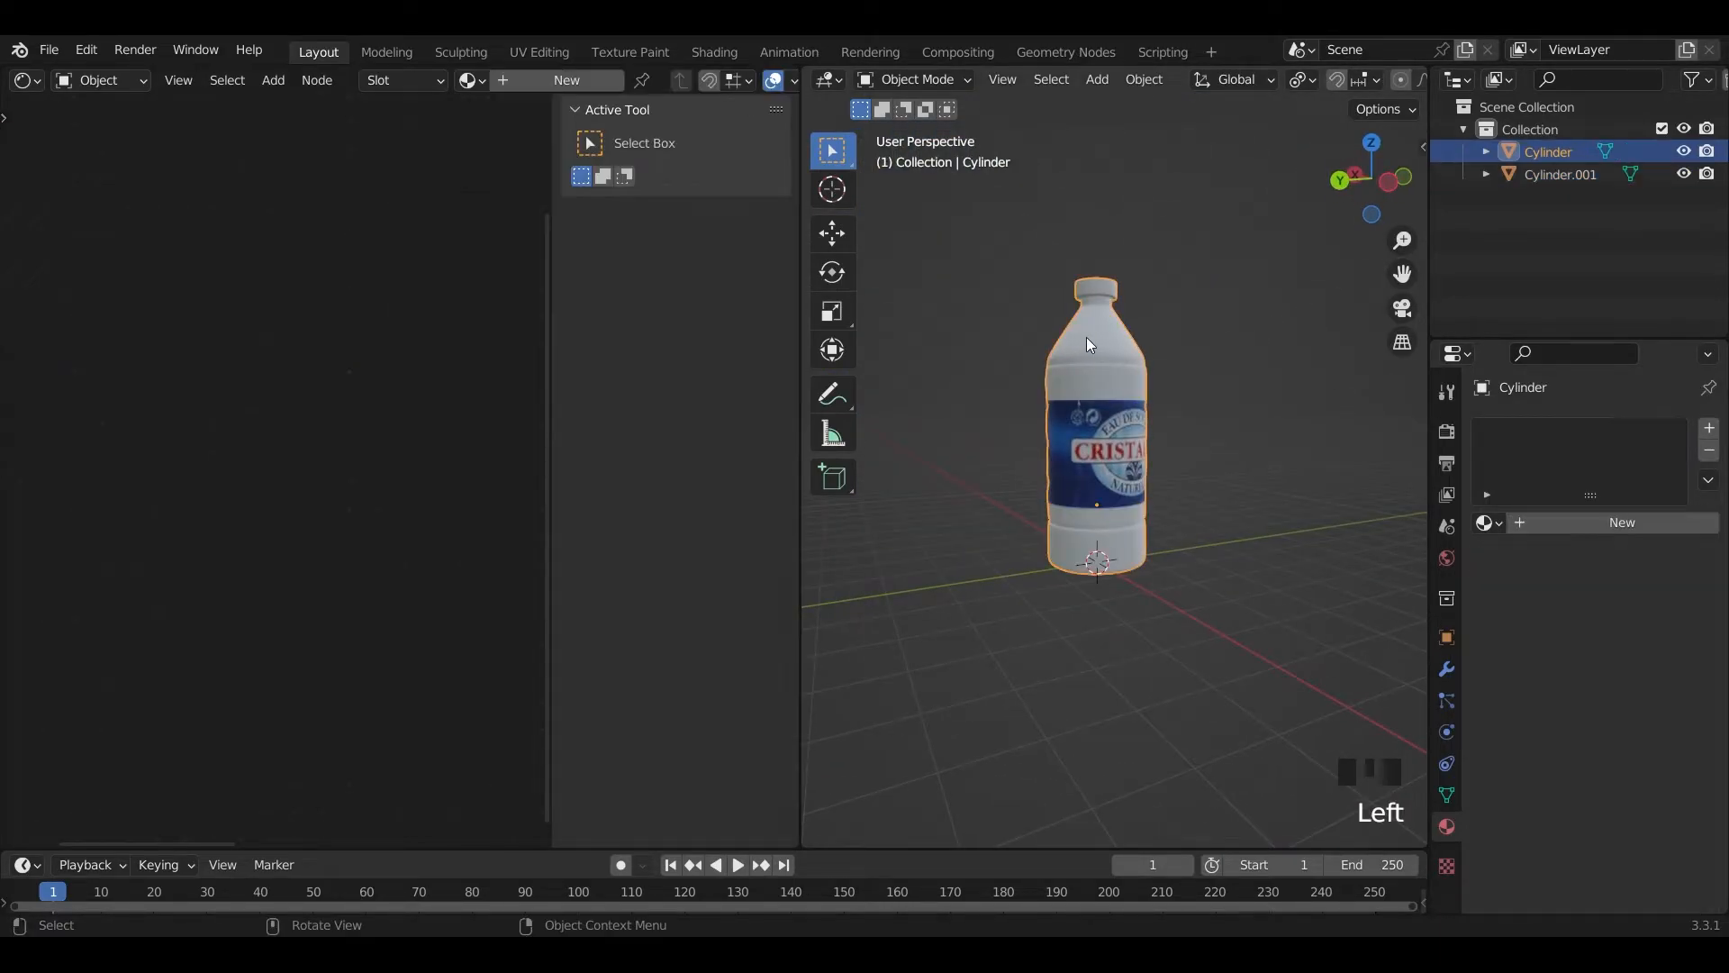
pyautogui.click(812, 76)
pyautogui.click(798, 72)
pyautogui.moveTo(784, 72); pyautogui.dragTo(783, 79)
pyautogui.scroll(-5, 698, 421)
pyautogui.scroll(3, 870, 374)
# - Create a new material for the bottle with Roughness 0.05 and Transmission 1.000
pyautogui.click(1586, 524)
pyautogui.scroll(-5, 1632, 666)
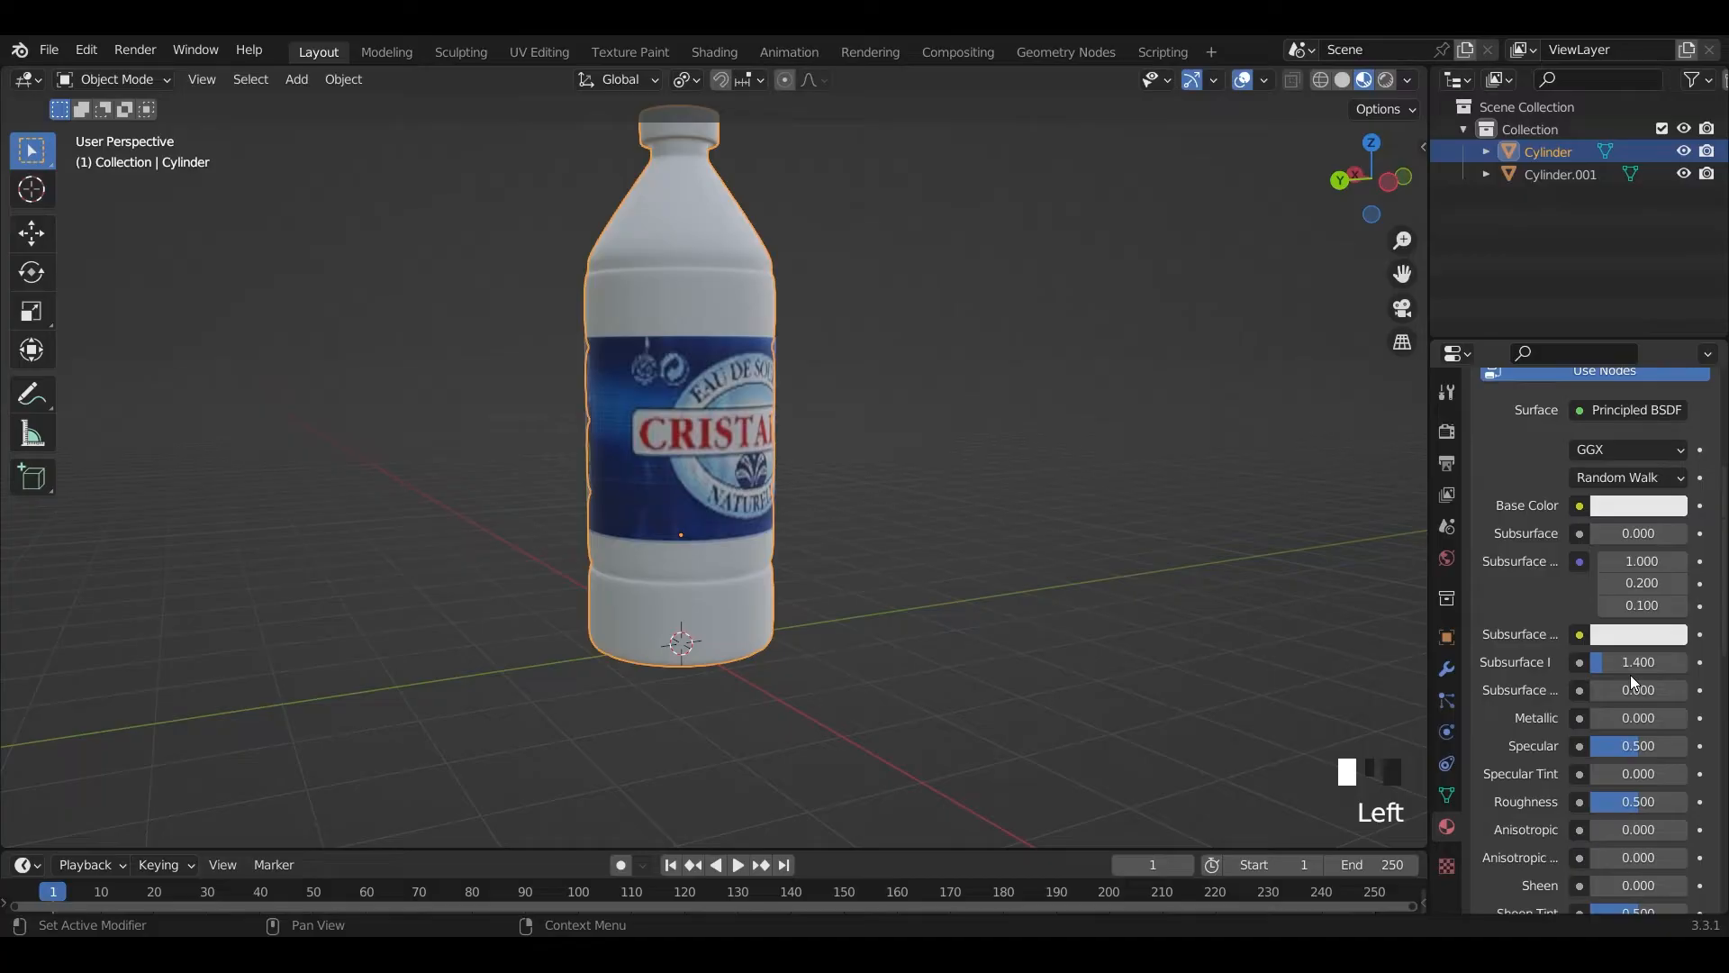
pyautogui.scroll(-1, 1676, 744)
pyautogui.doubleClick(1664, 765)
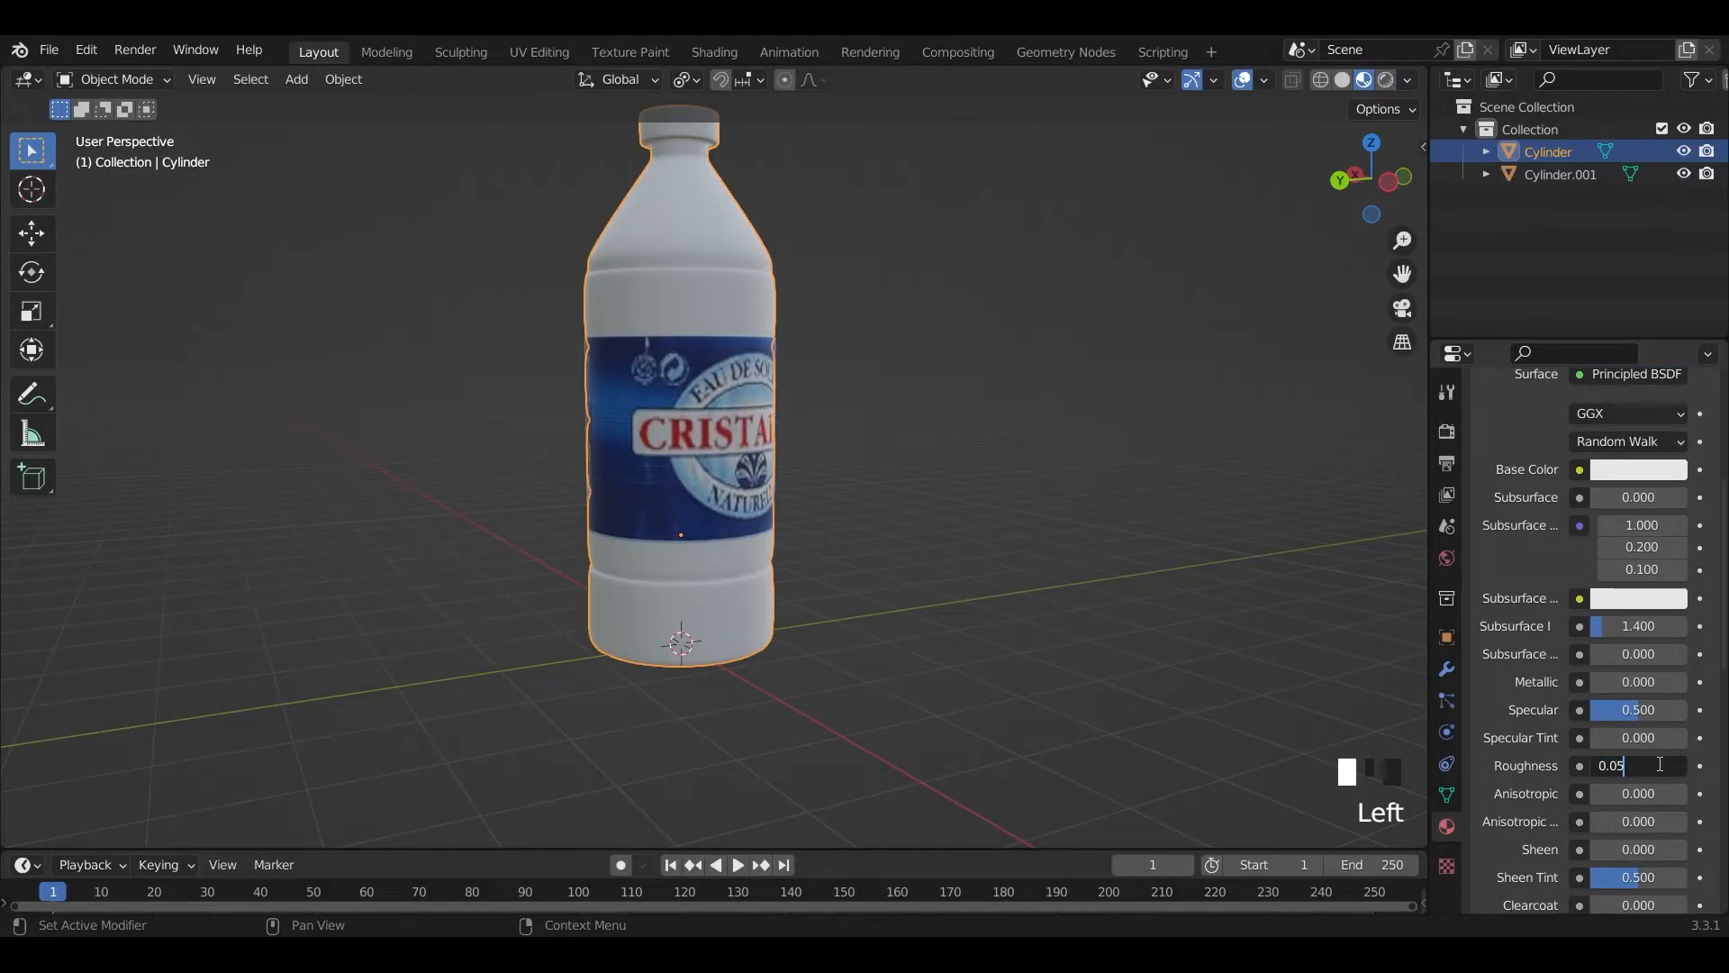
pyautogui.scroll(-4, 1587, 713)
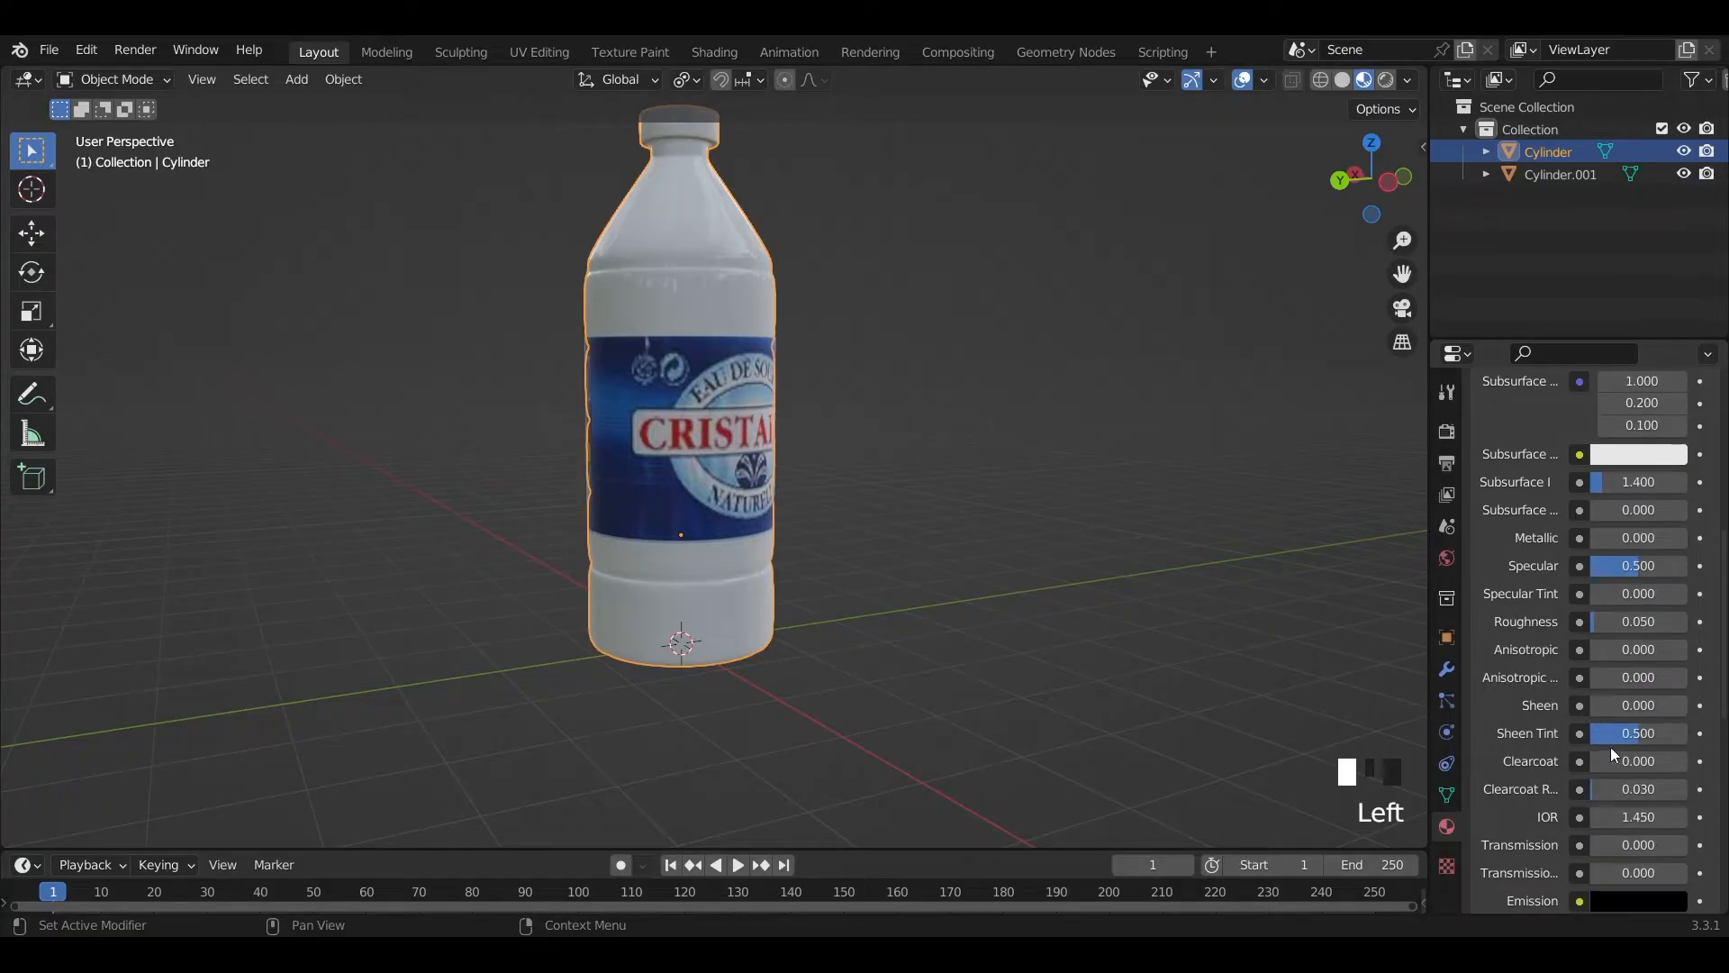
pyautogui.moveTo(1612, 845); pyautogui.dragTo(1684, 844)
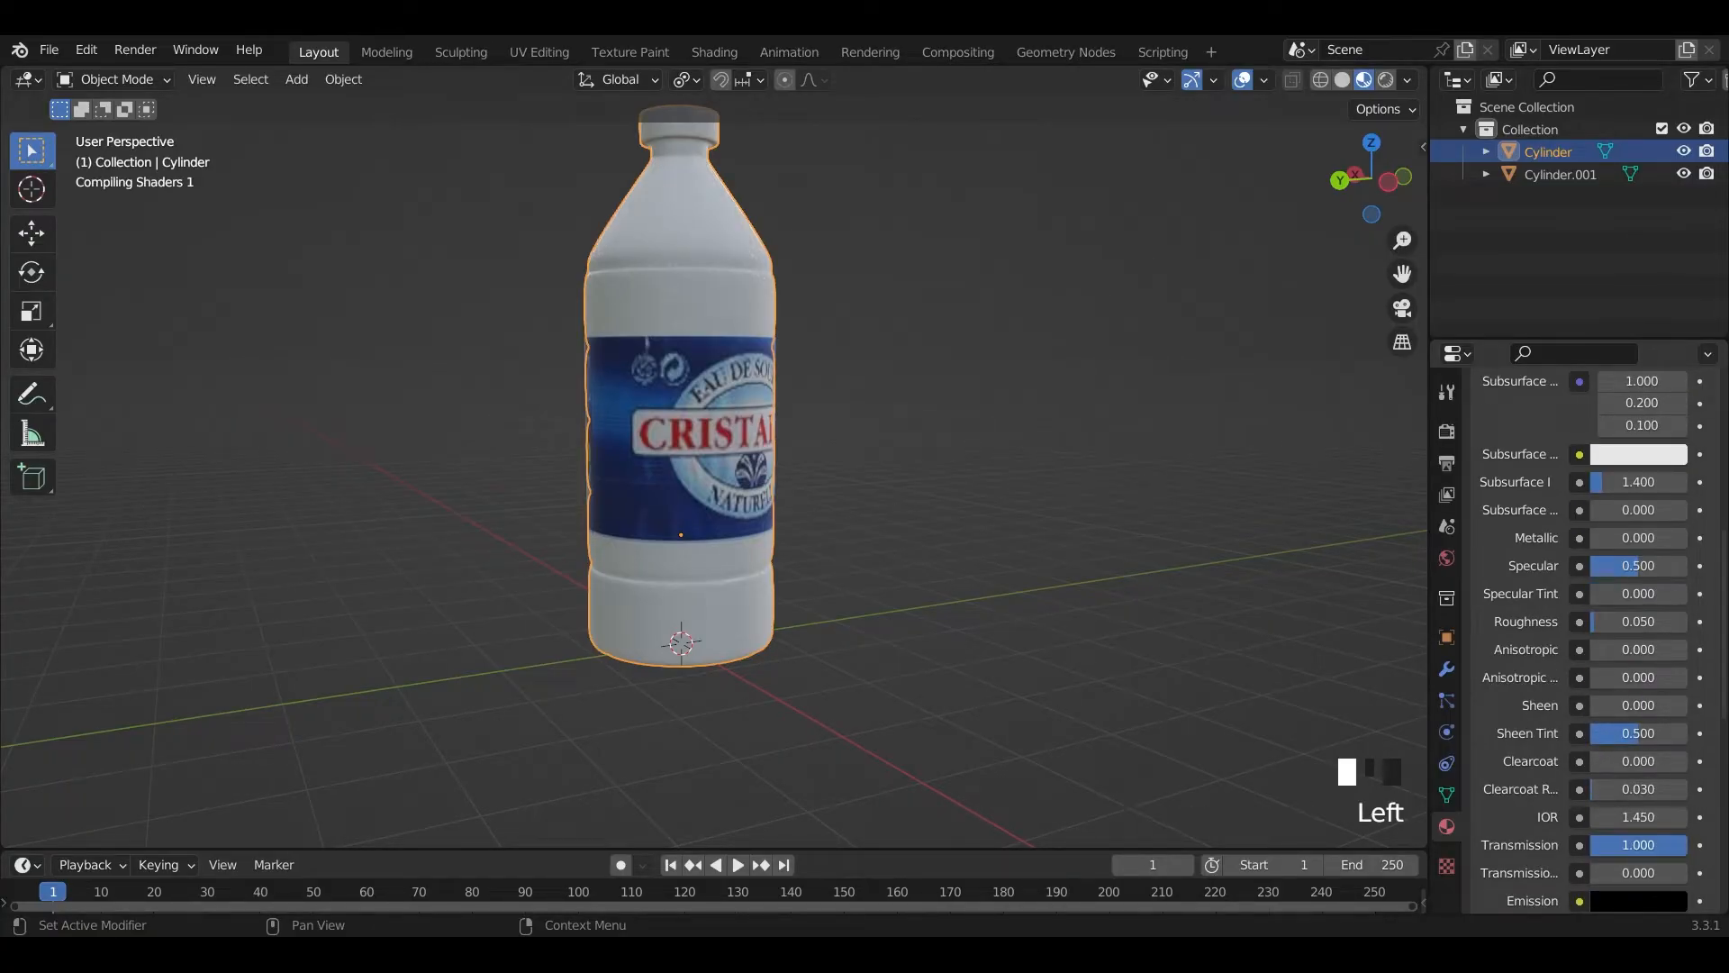
# - View the bottle from the front and add a second material slot with a new material to it
pyautogui.scroll(1, 1046, 521)
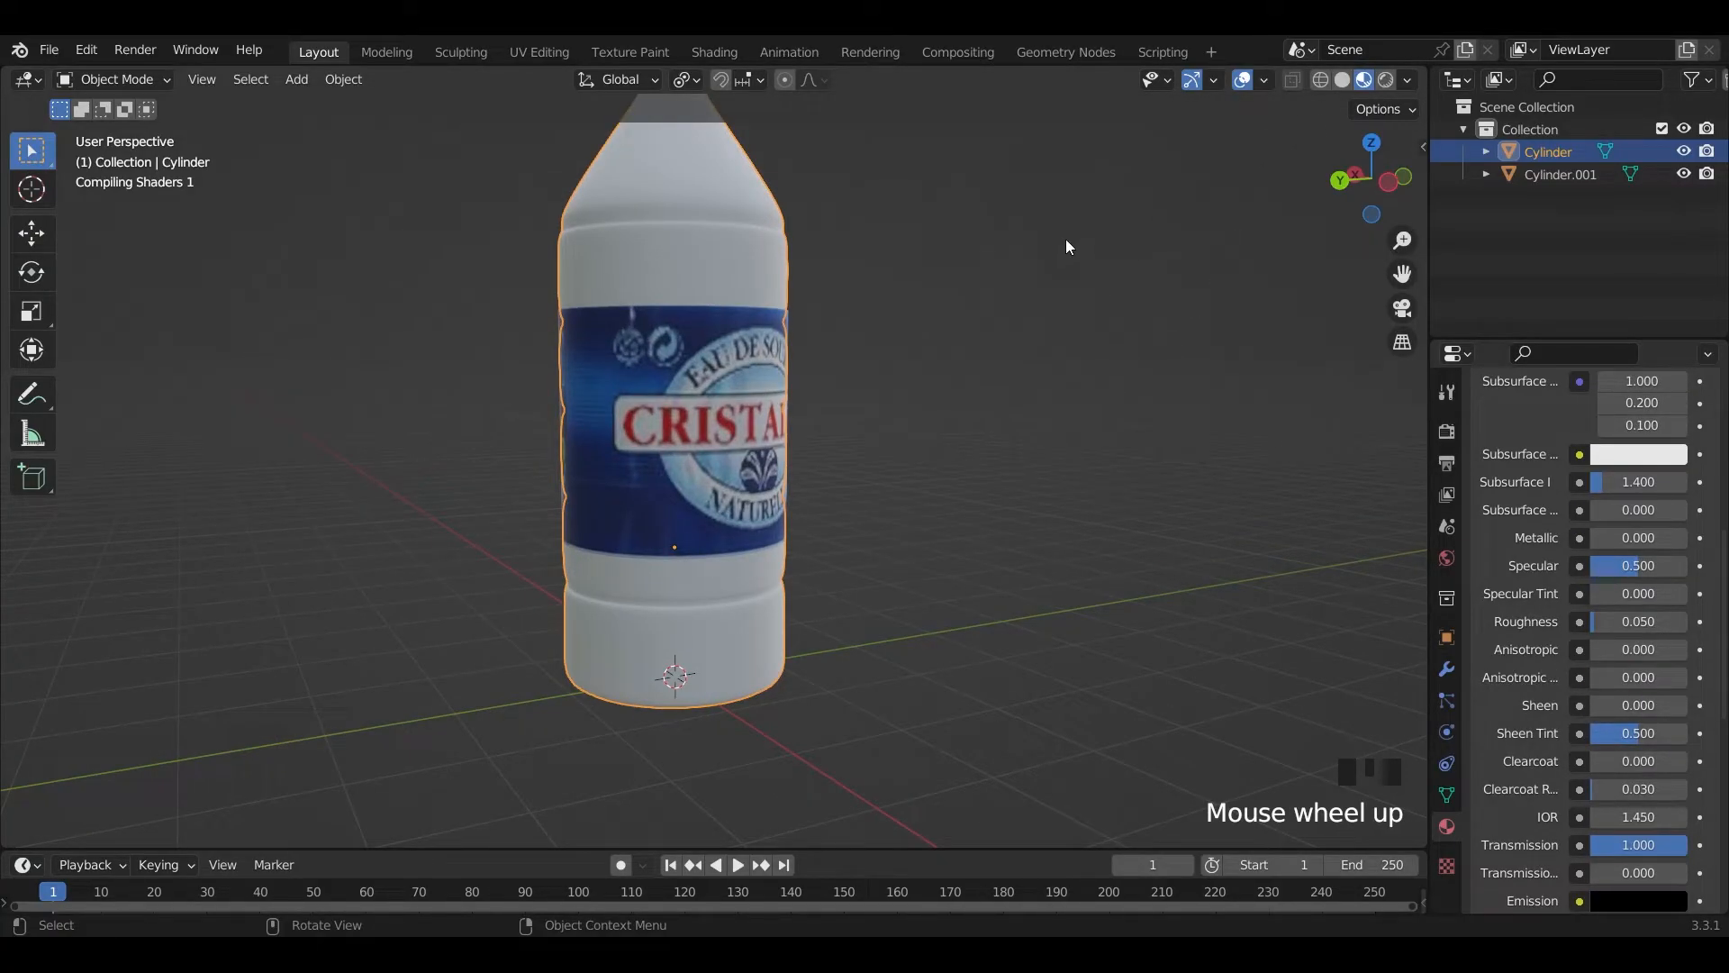
pyautogui.scroll(-8, 711, 297)
pyautogui.scroll(3, 710, 362)
pyautogui.scroll(-4, 699, 241)
pyautogui.keyDown('shift'); pyautogui.moveTo(736, 407); pyautogui.dragTo(843, 494, button='middle'); pyautogui.keyUp('shift')
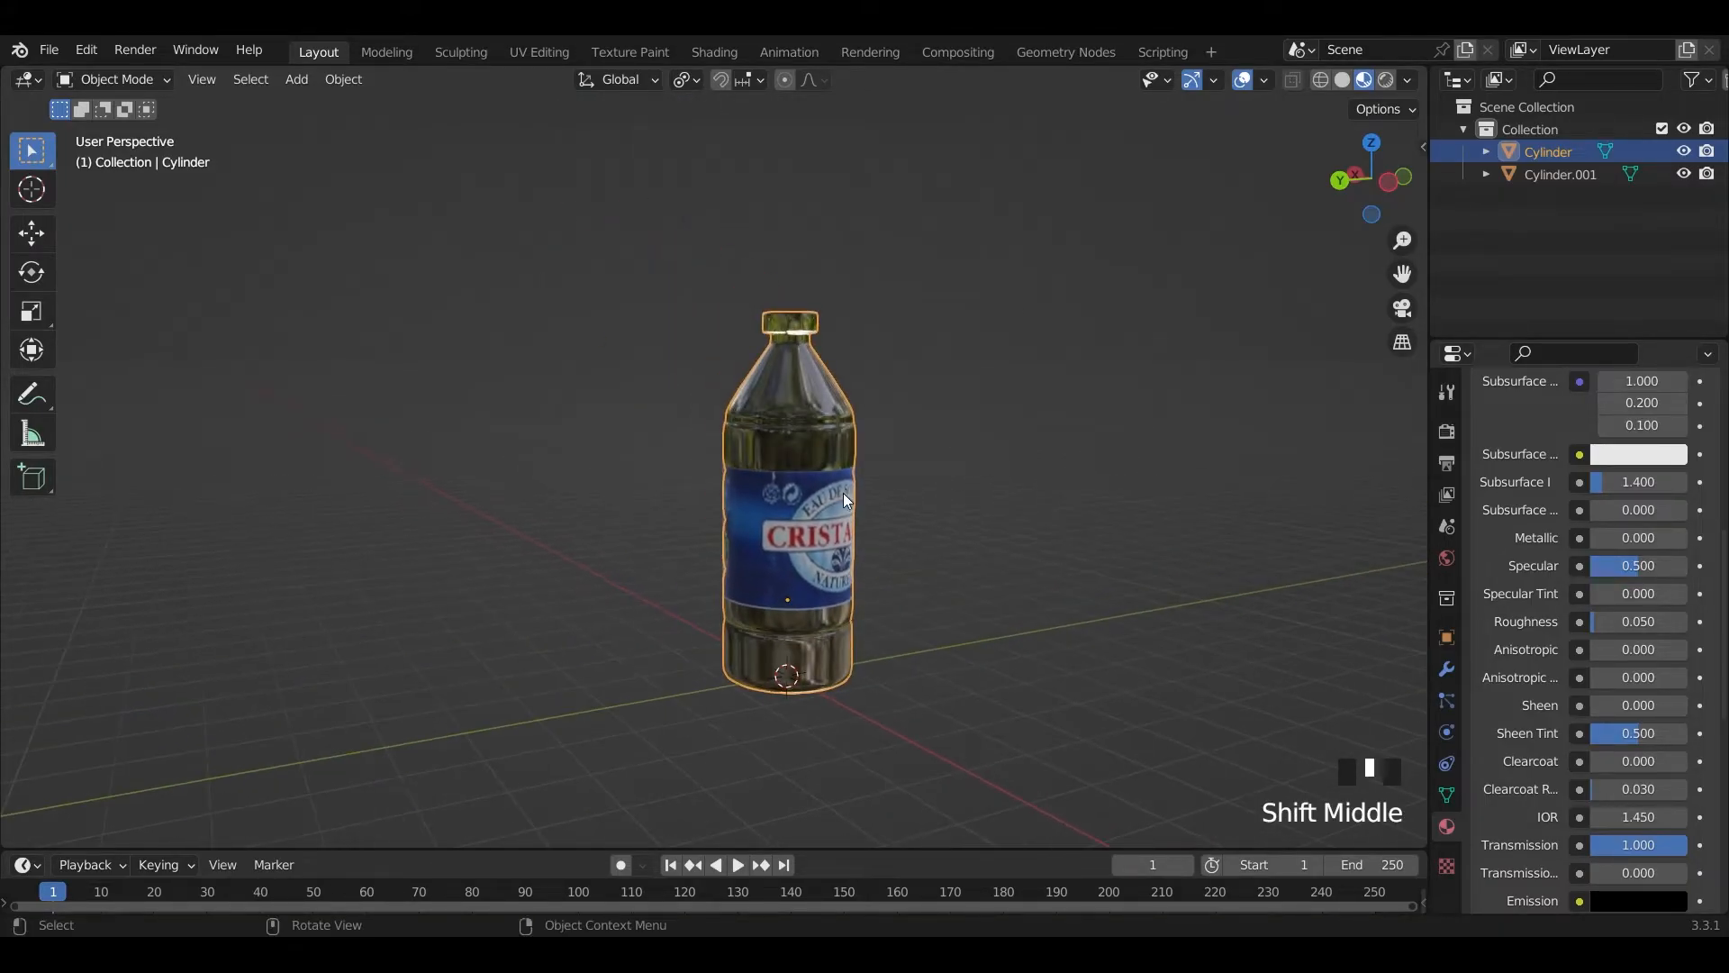
pyautogui.scroll(3, 852, 401)
pyautogui.press('KP_1')
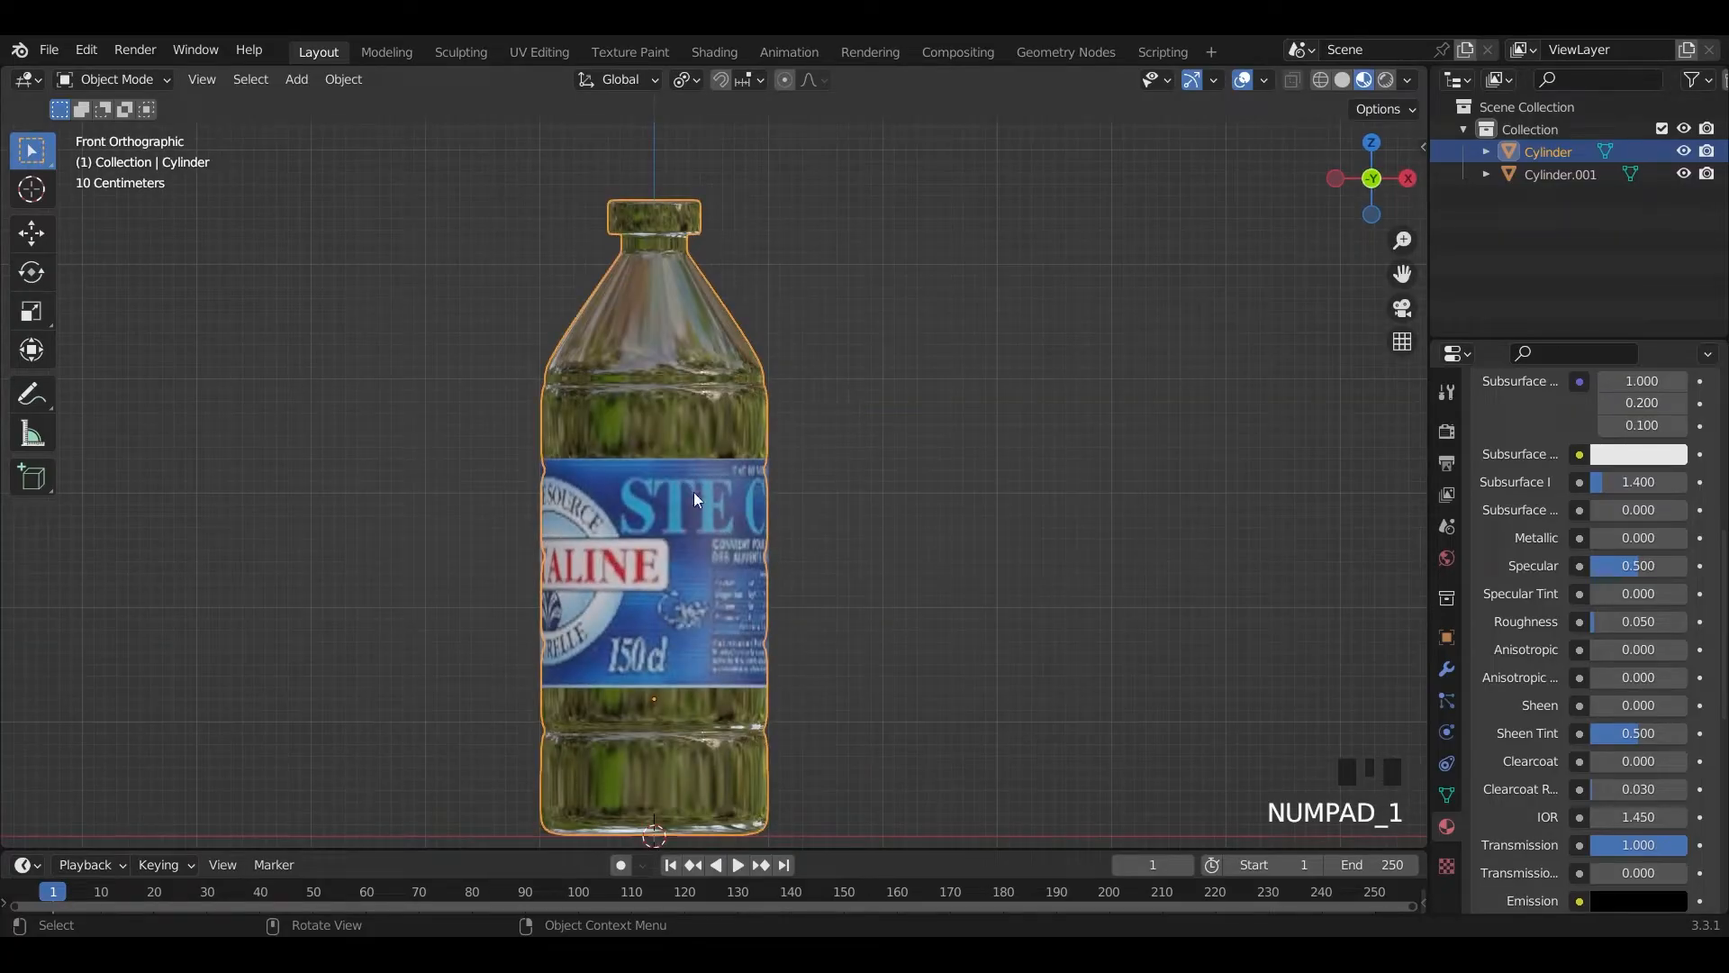
pyautogui.keyDown('shift'); pyautogui.moveTo(722, 564); pyautogui.dragTo(774, 627, button='middle'); pyautogui.keyUp('shift')
pyautogui.scroll(12, 1711, 442)
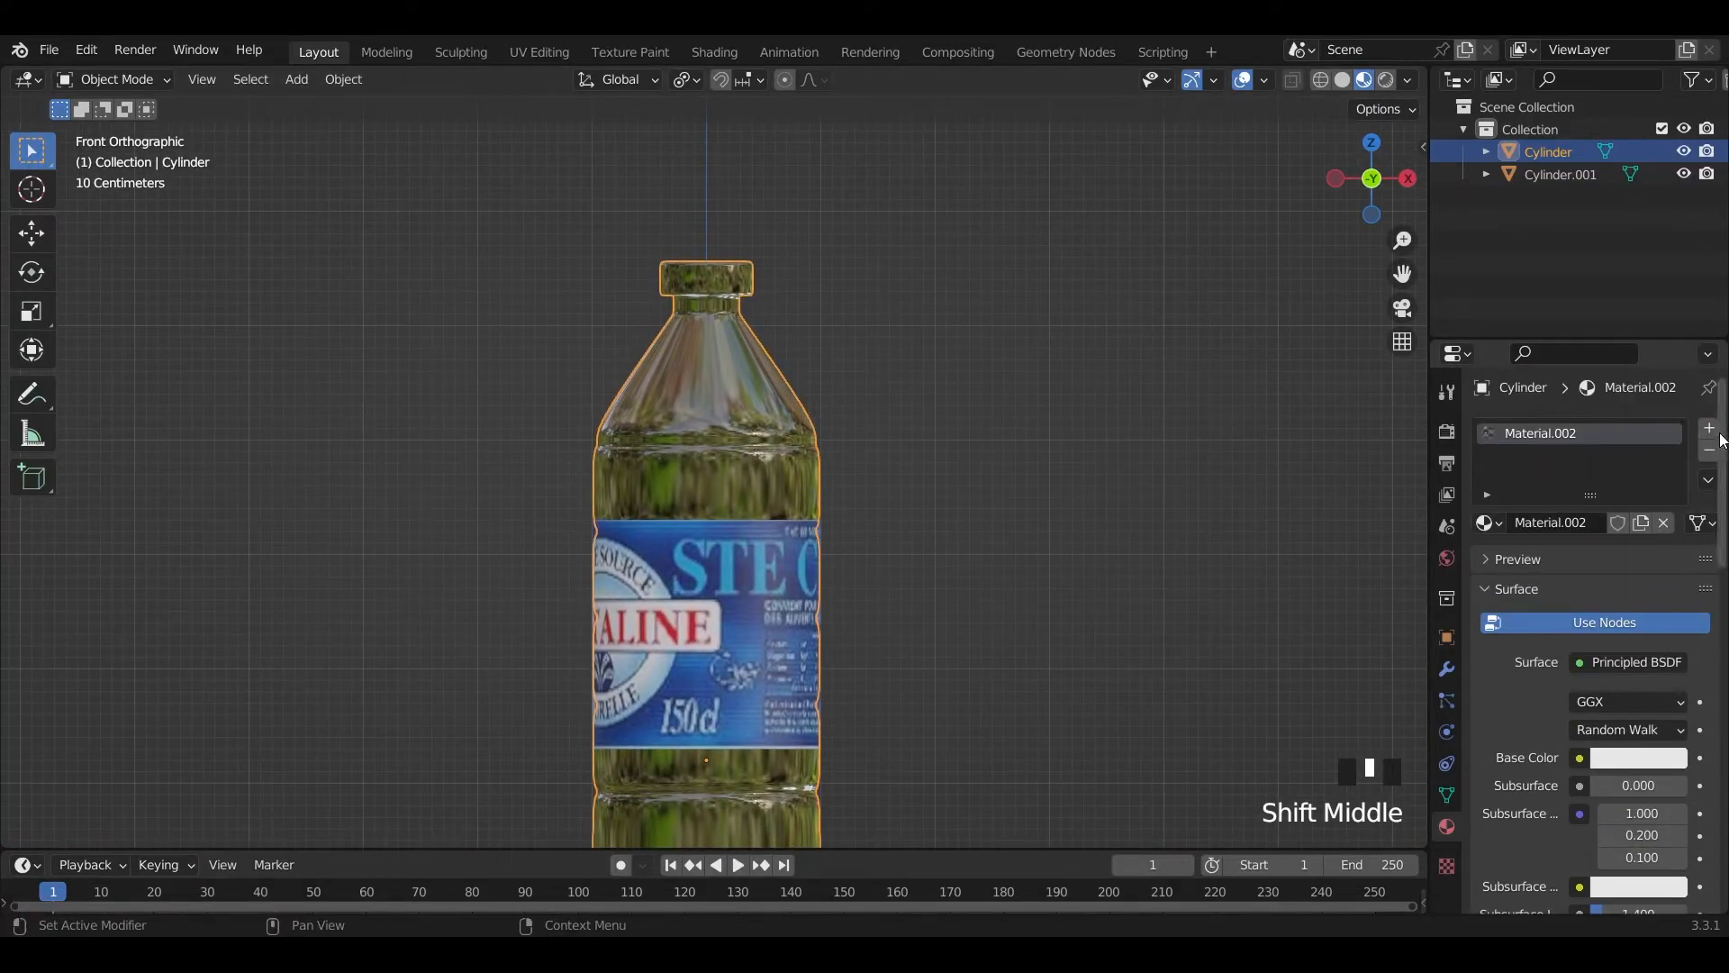
pyautogui.click(1710, 429)
pyautogui.click(1602, 564)
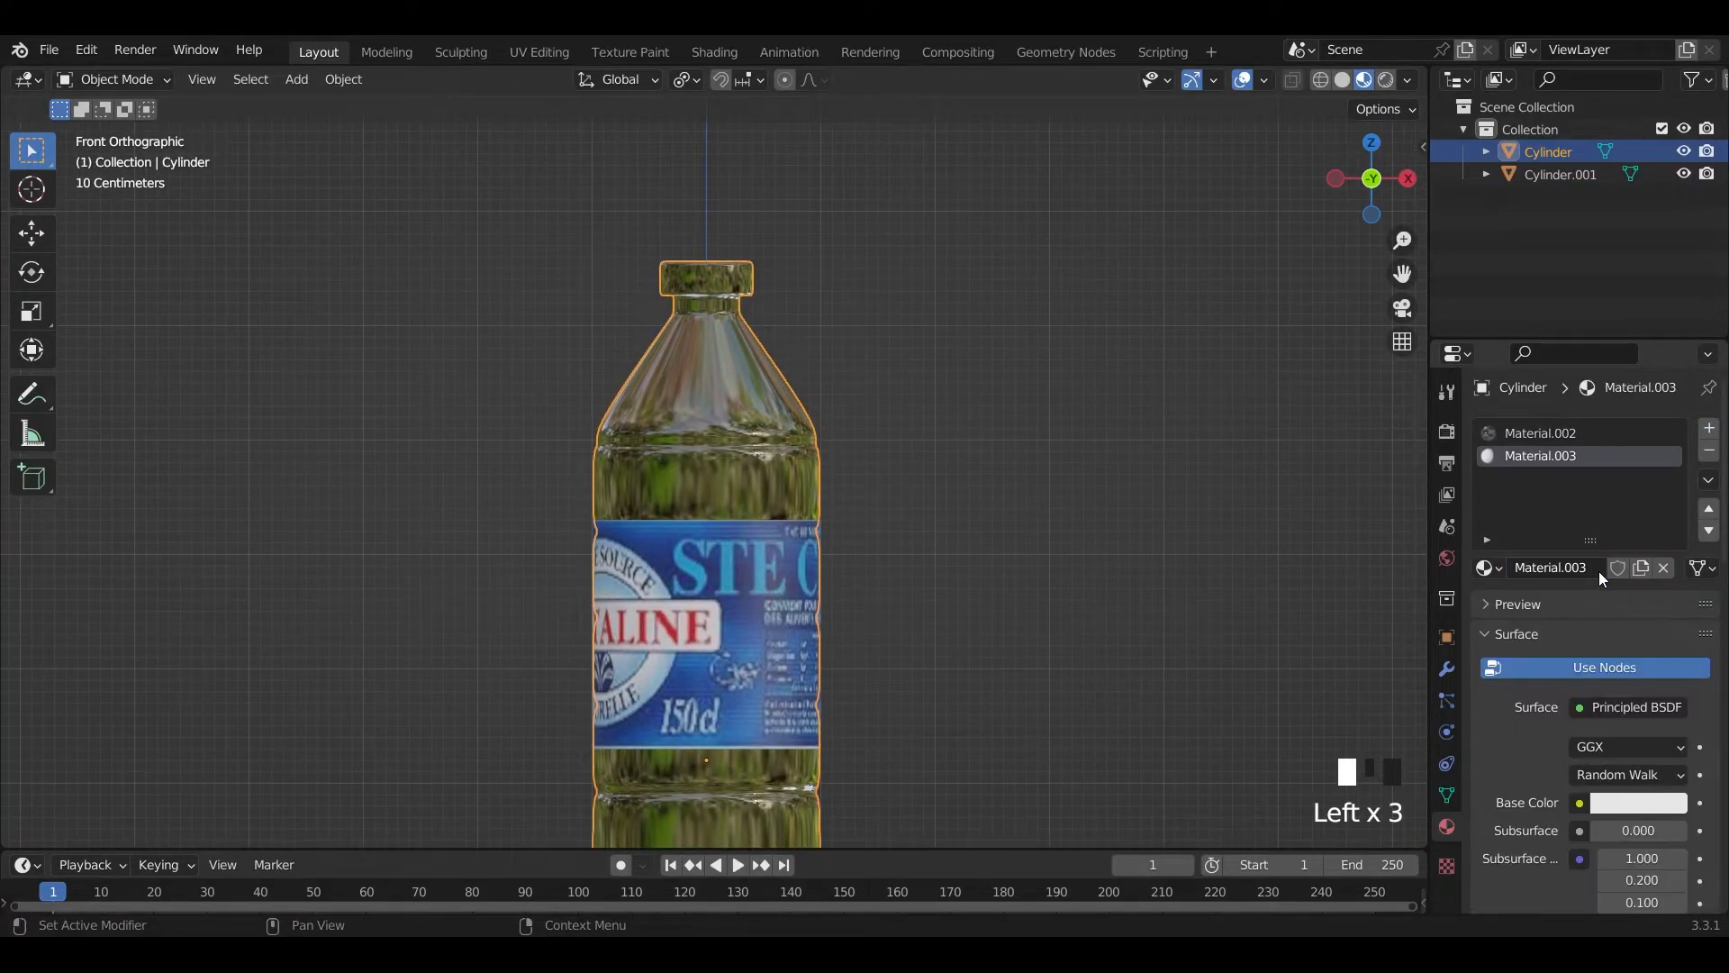
# - Enter Edit Mode on the bottle and box-select the cap's faces from the front
pyautogui.keyDown('shift'); pyautogui.moveTo(876, 571); pyautogui.dragTo(710, 506, button='middle'); pyautogui.keyUp('shift')
pyautogui.press('Tab')
pyautogui.scroll(2, 702, 383)
pyautogui.moveTo(548, 305); pyautogui.dragTo(968, 429)
pyautogui.scroll(5, 895, 274)
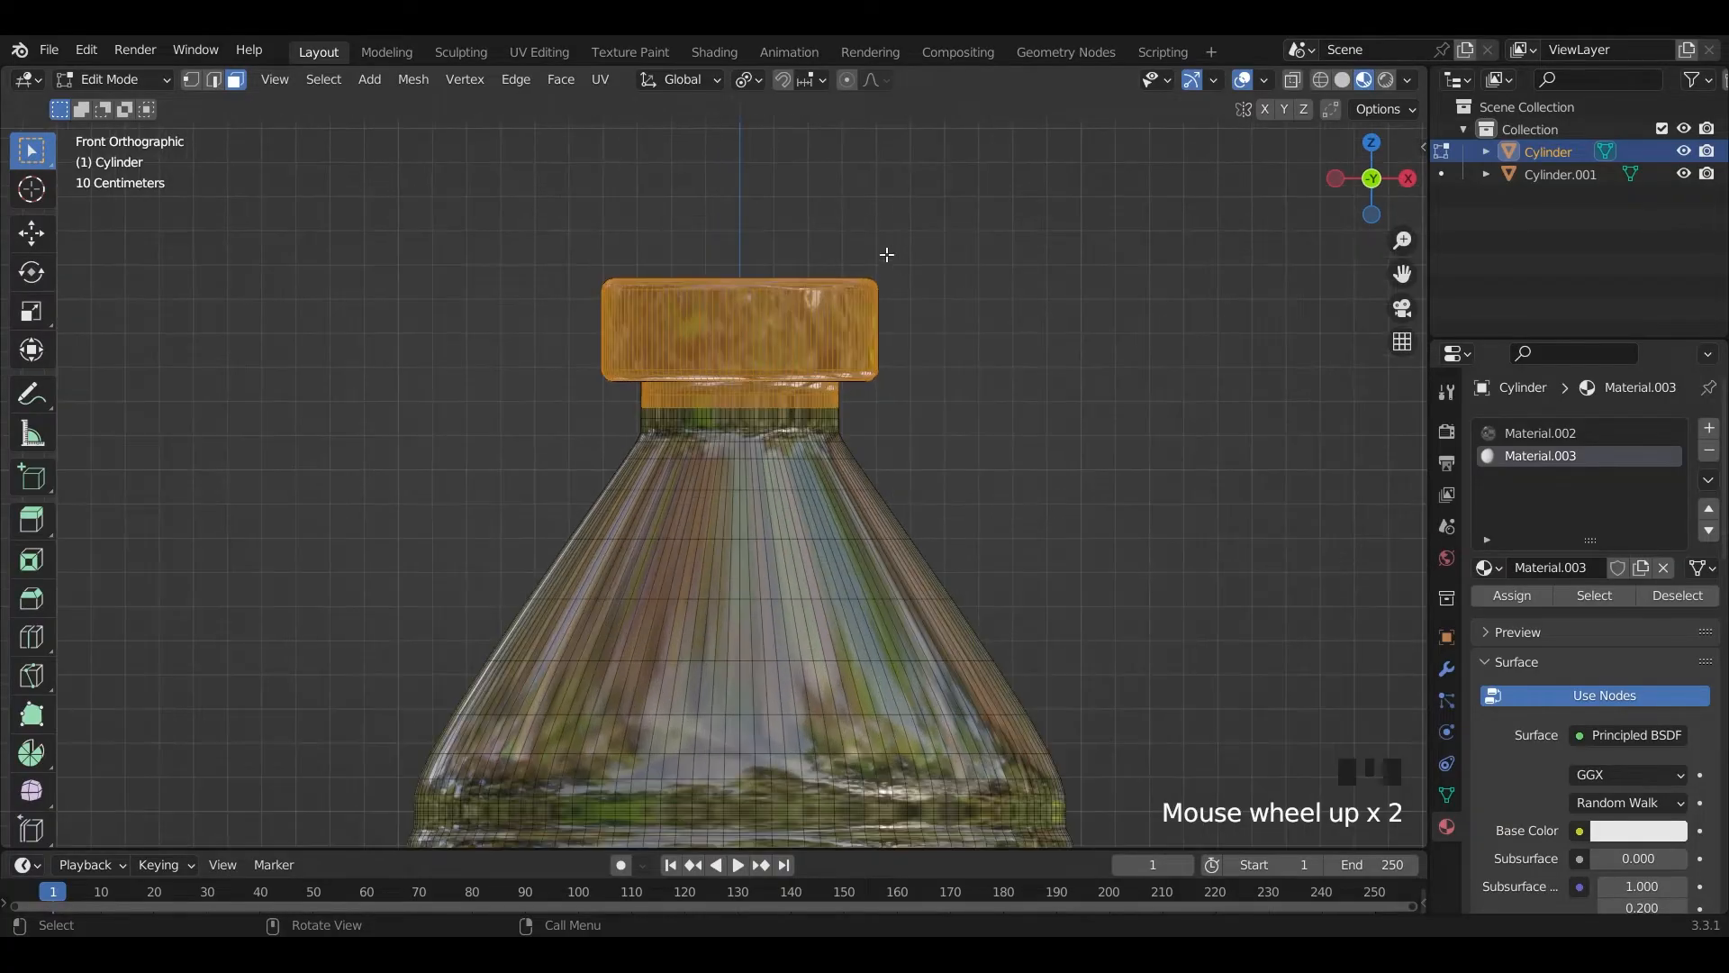
# - Try to narrow the face selection to the cap alone, leaving out the neck below it
pyautogui.click(417, 229)
pyautogui.press('b')
pyautogui.moveTo(441, 115); pyautogui.dragTo(1137, 320)
pyautogui.click(424, 111)
pyautogui.press('b')
pyautogui.moveTo(454, 129); pyautogui.dragTo(1115, 316)
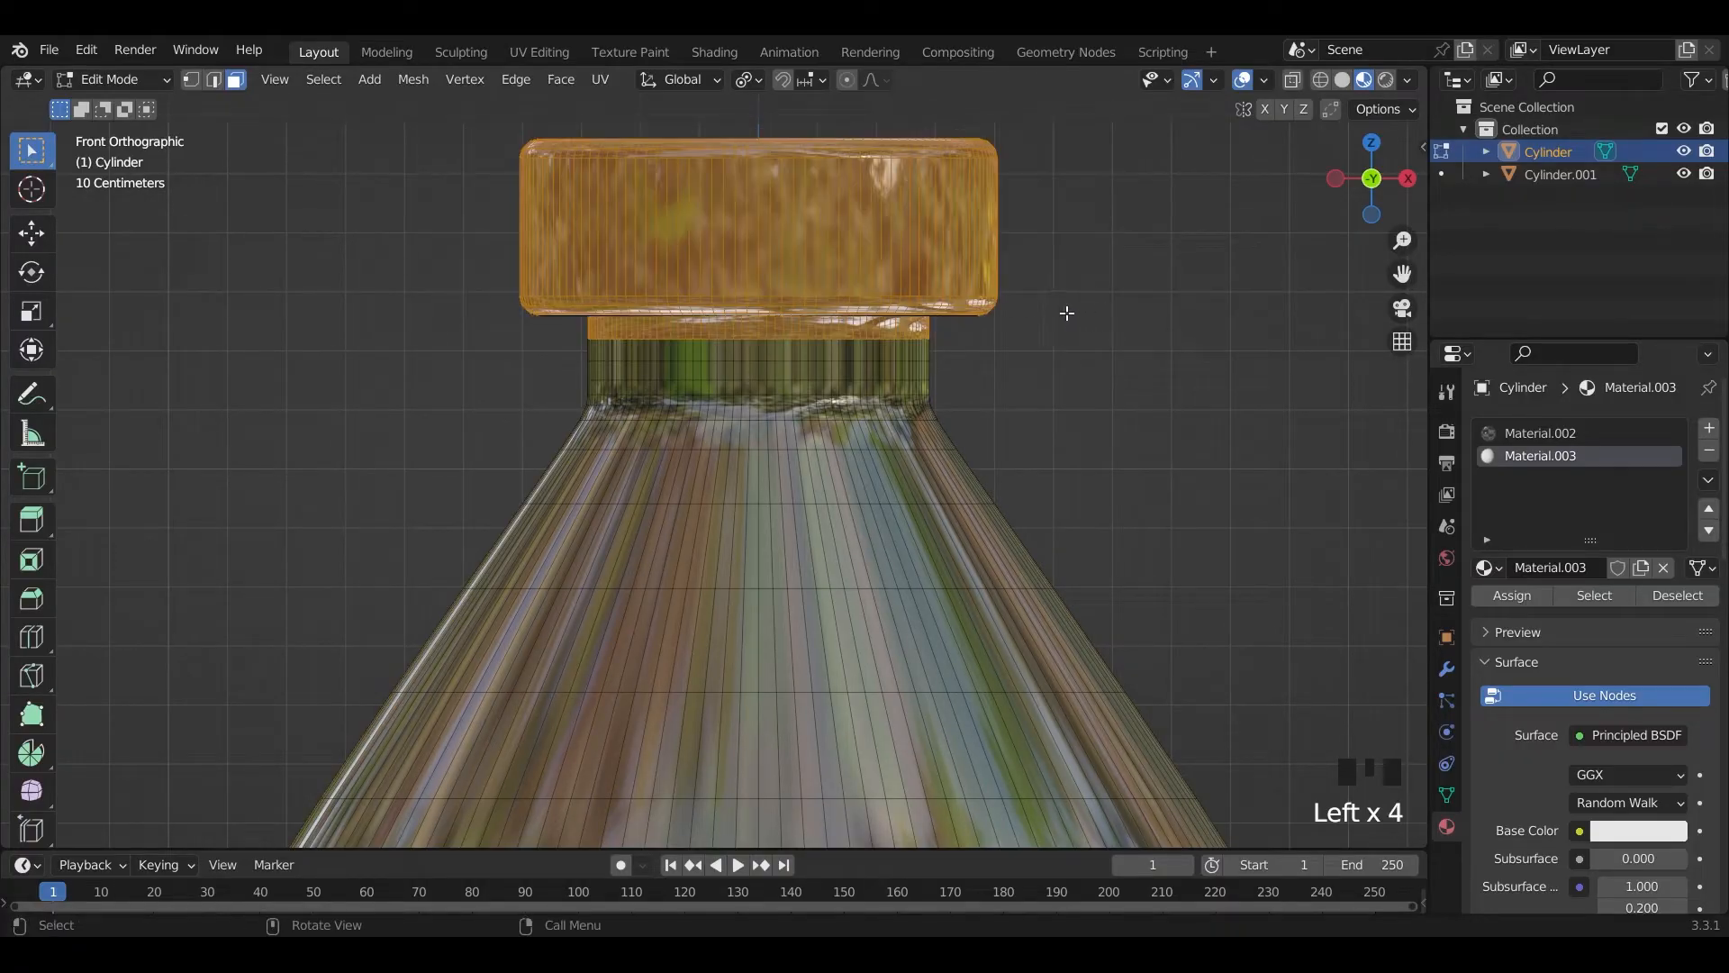
pyautogui.click(374, 131)
pyautogui.moveTo(446, 111); pyautogui.dragTo(1198, 313)
pyautogui.scroll(-2, 522, 278)
pyautogui.moveTo(521, 278); pyautogui.dragTo(606, 305, button='middle')
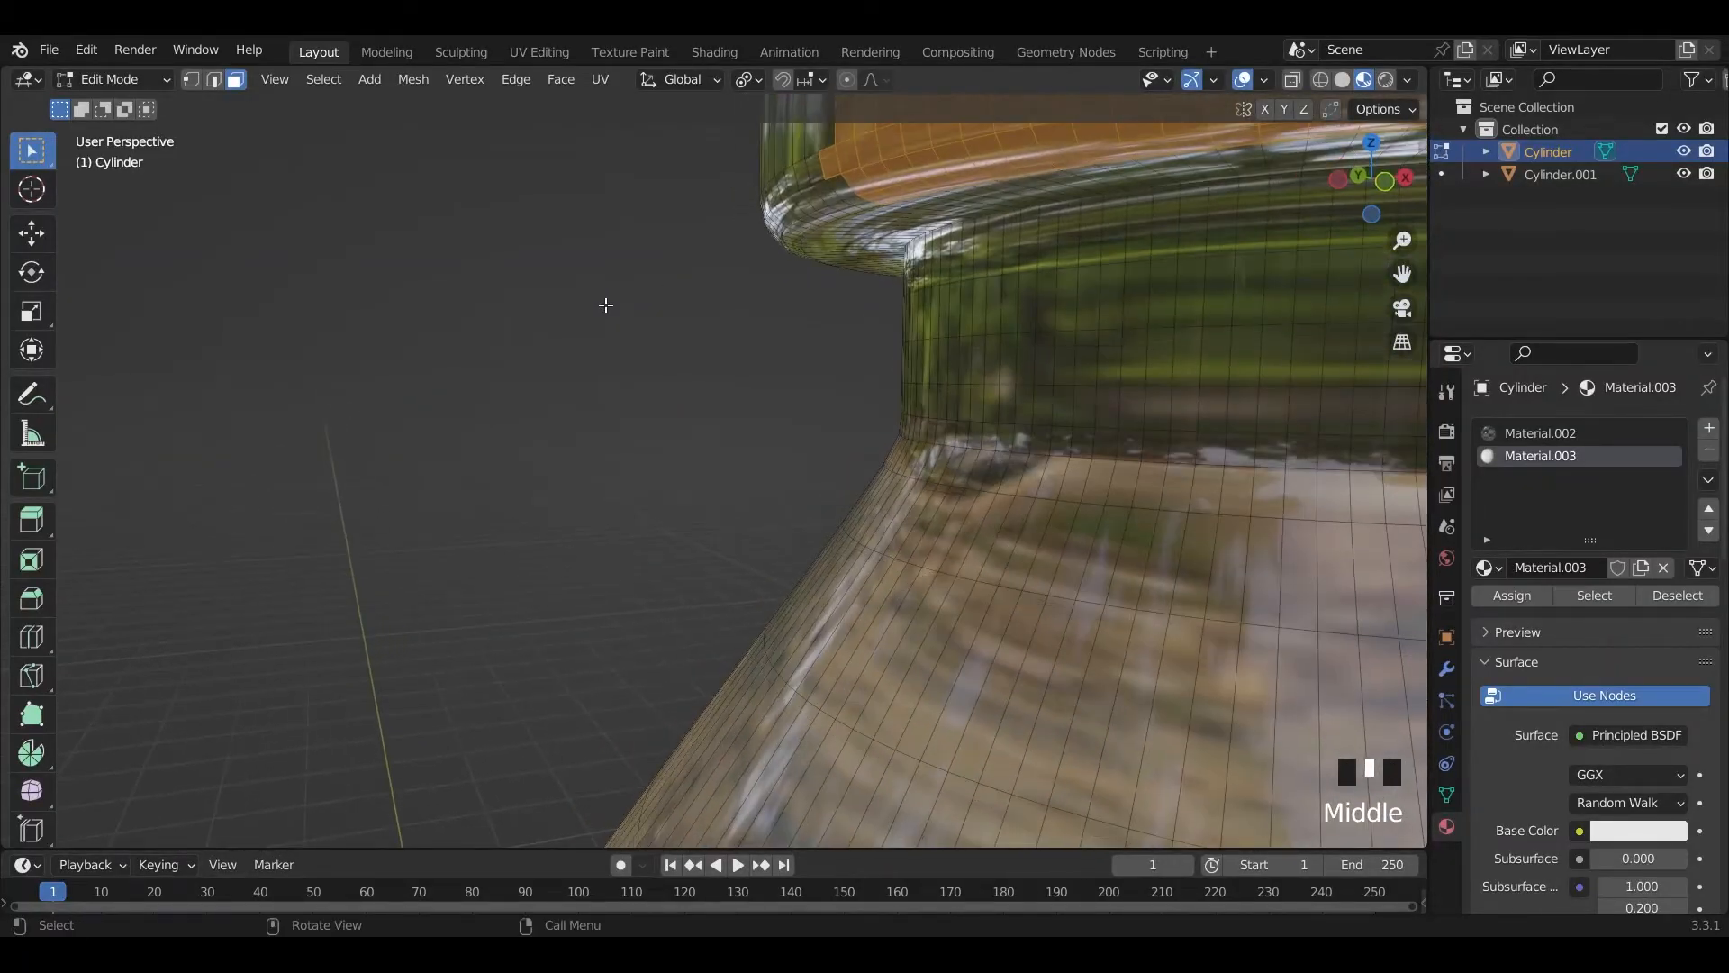
# - Turn on X-ray and select the whole cap through the mesh from the front, excluding the neck
pyautogui.click(1290, 80)
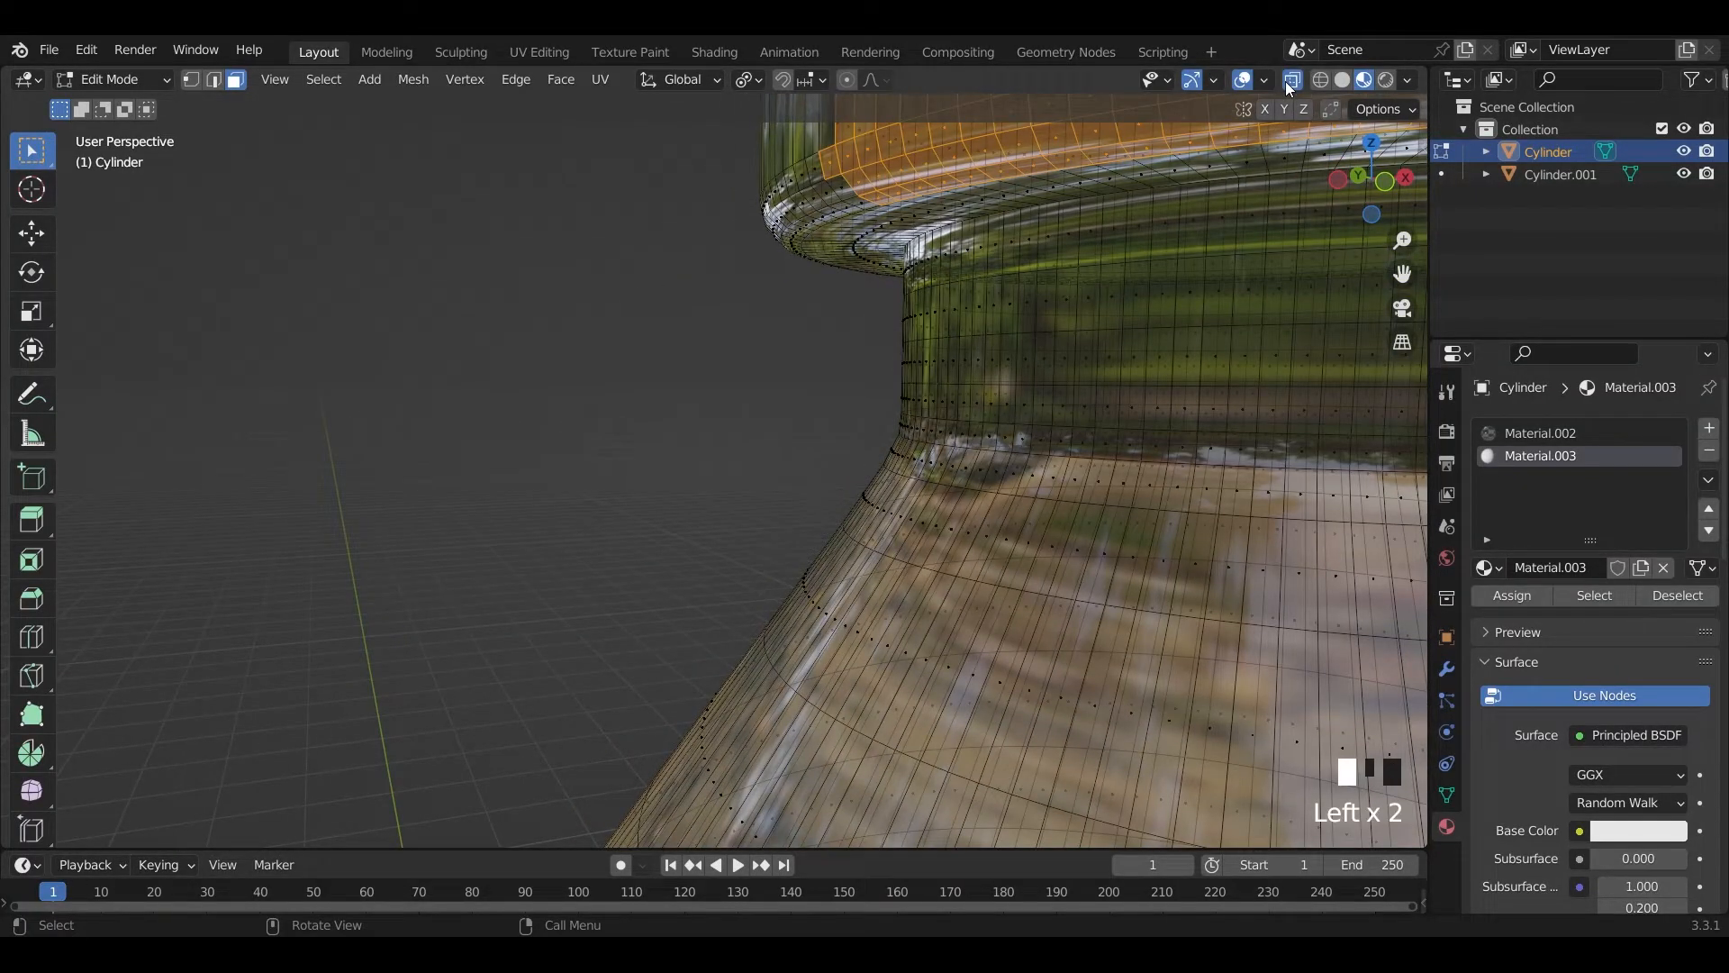
pyautogui.press('KP_1')
pyautogui.press('KP_1')
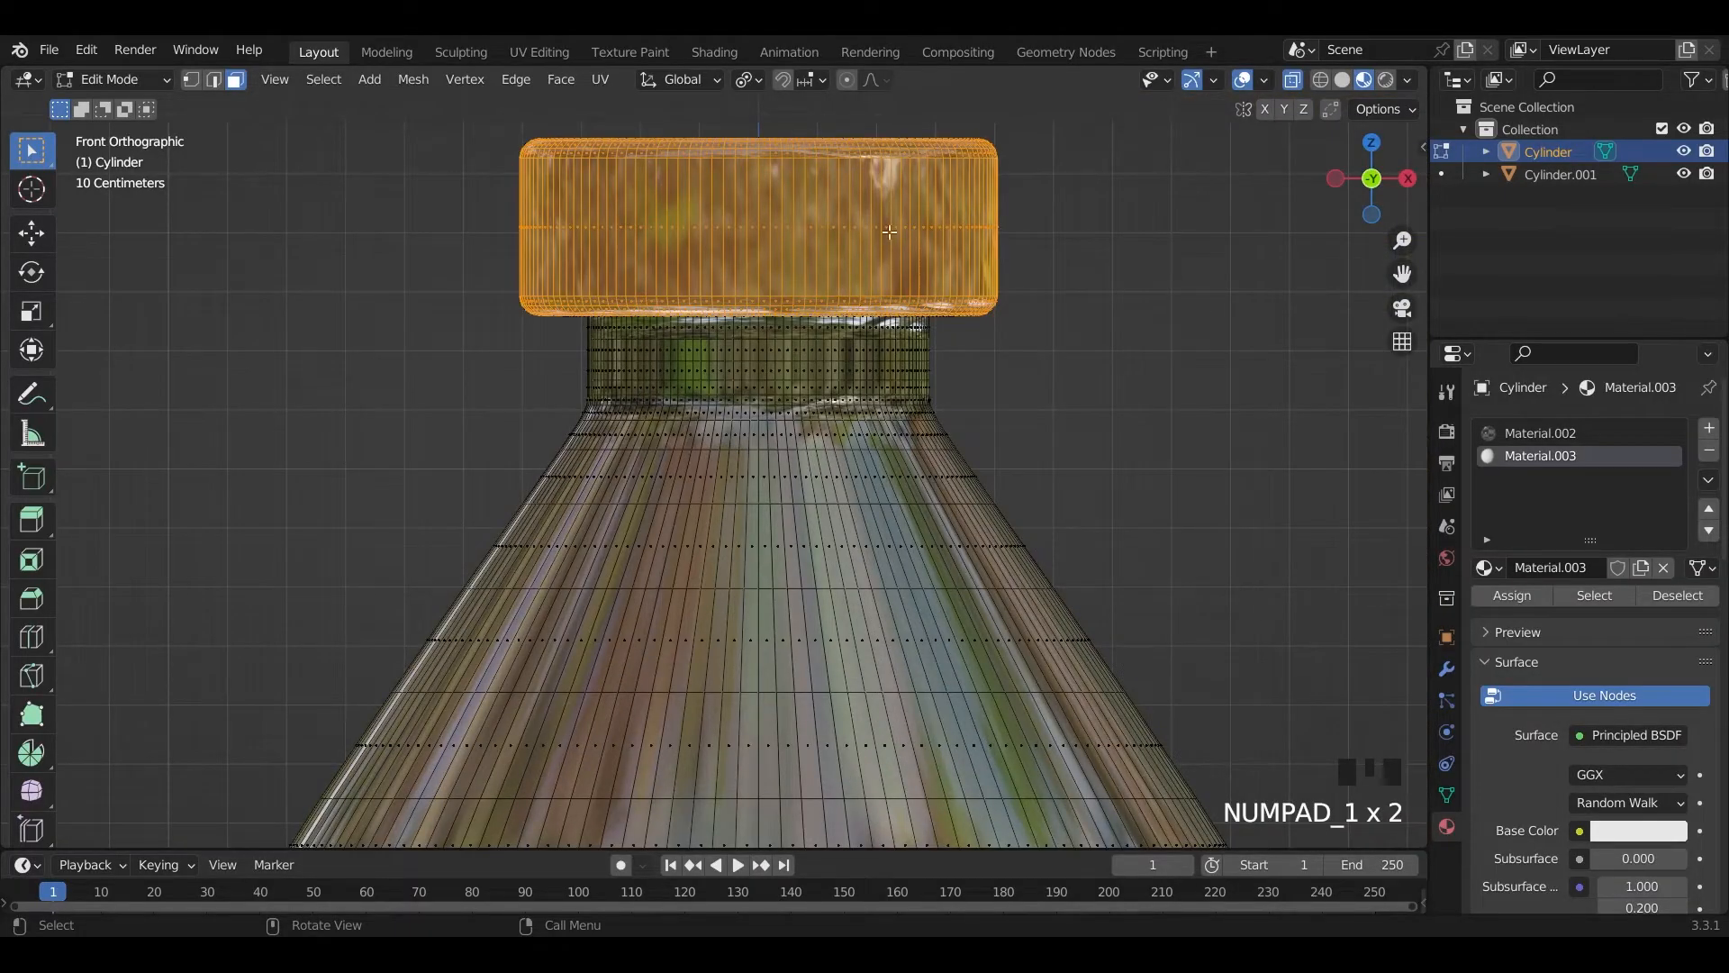
pyautogui.scroll(-2, 935, 231)
pyautogui.moveTo(541, 226); pyautogui.dragTo(968, 367)
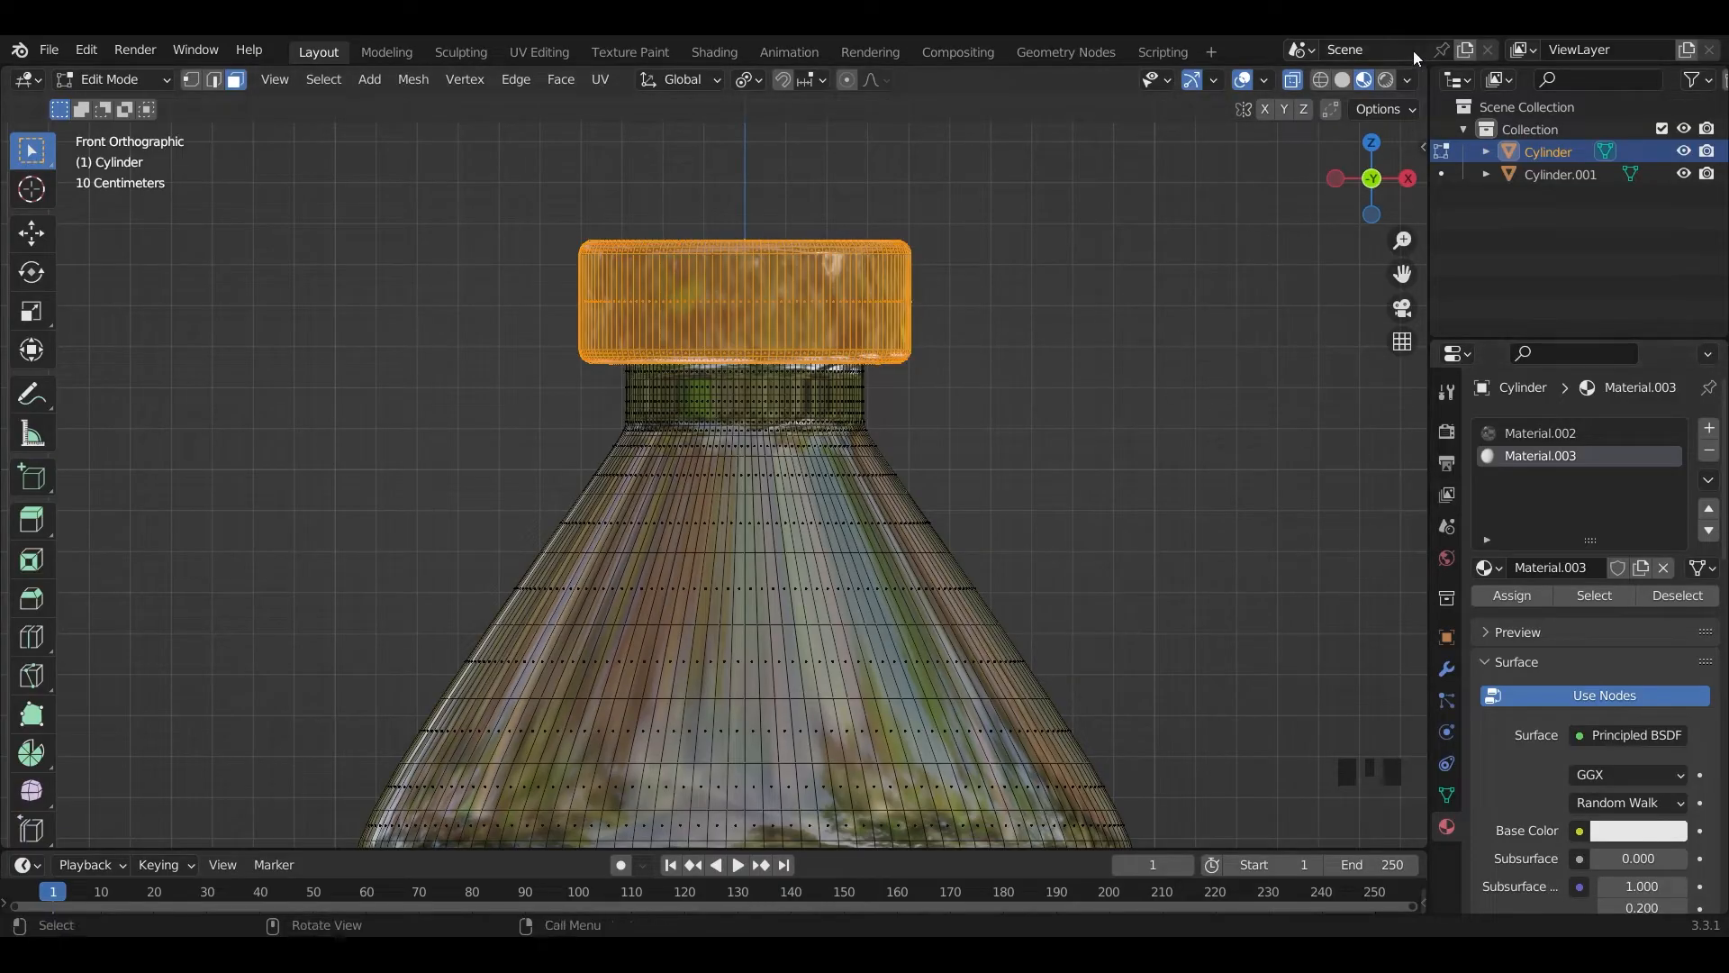
# - Assign Material.003 to the selected cap faces, clear the selection and return to Object Mode
pyautogui.click(1505, 595)
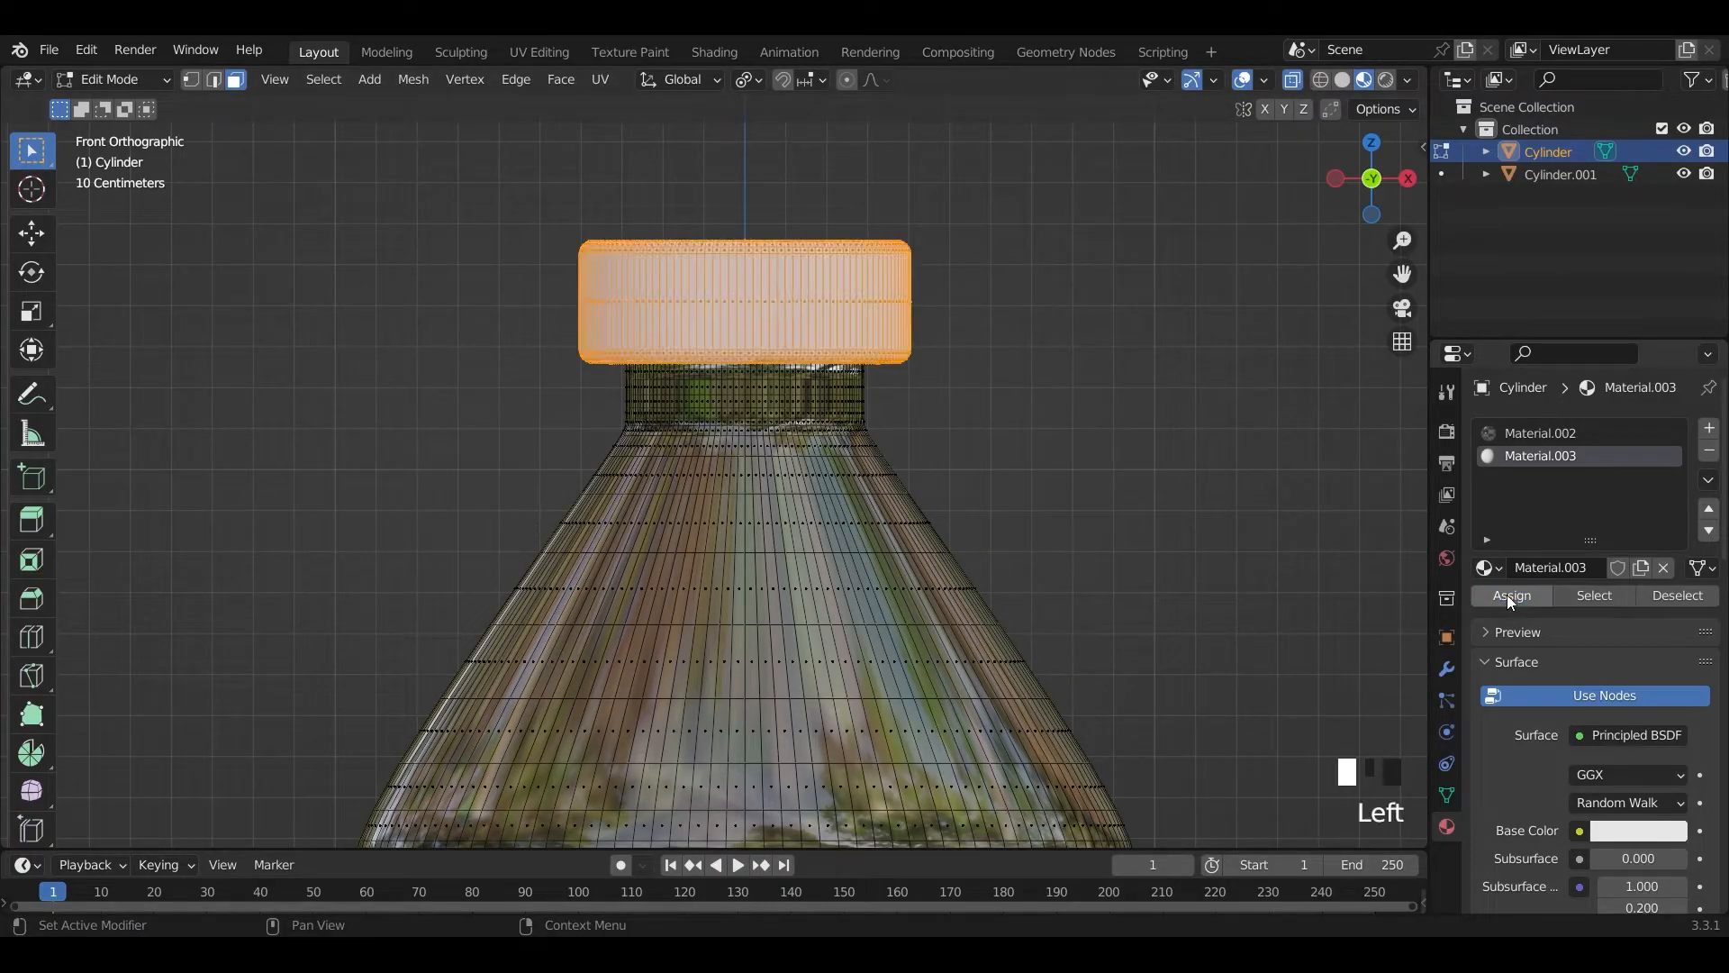
pyautogui.scroll(-7, 846, 437)
pyautogui.click(1000, 493)
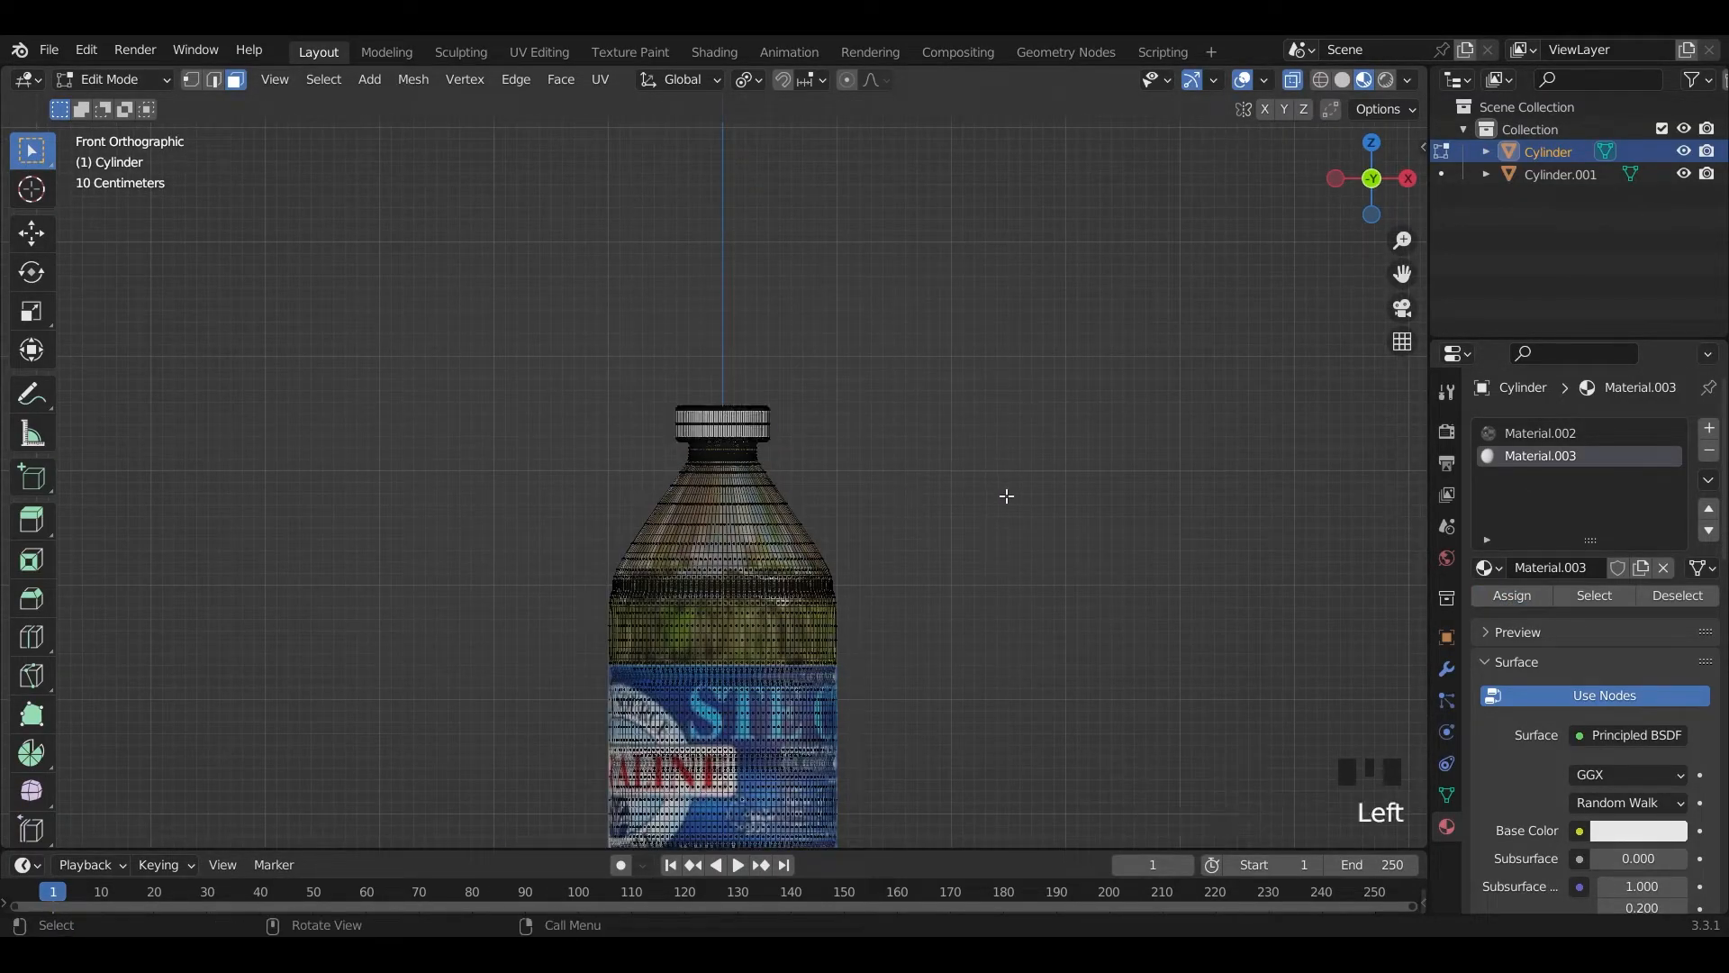
pyautogui.scroll(-4, 980, 532)
pyautogui.moveTo(874, 543); pyautogui.dragTo(960, 469, button='middle')
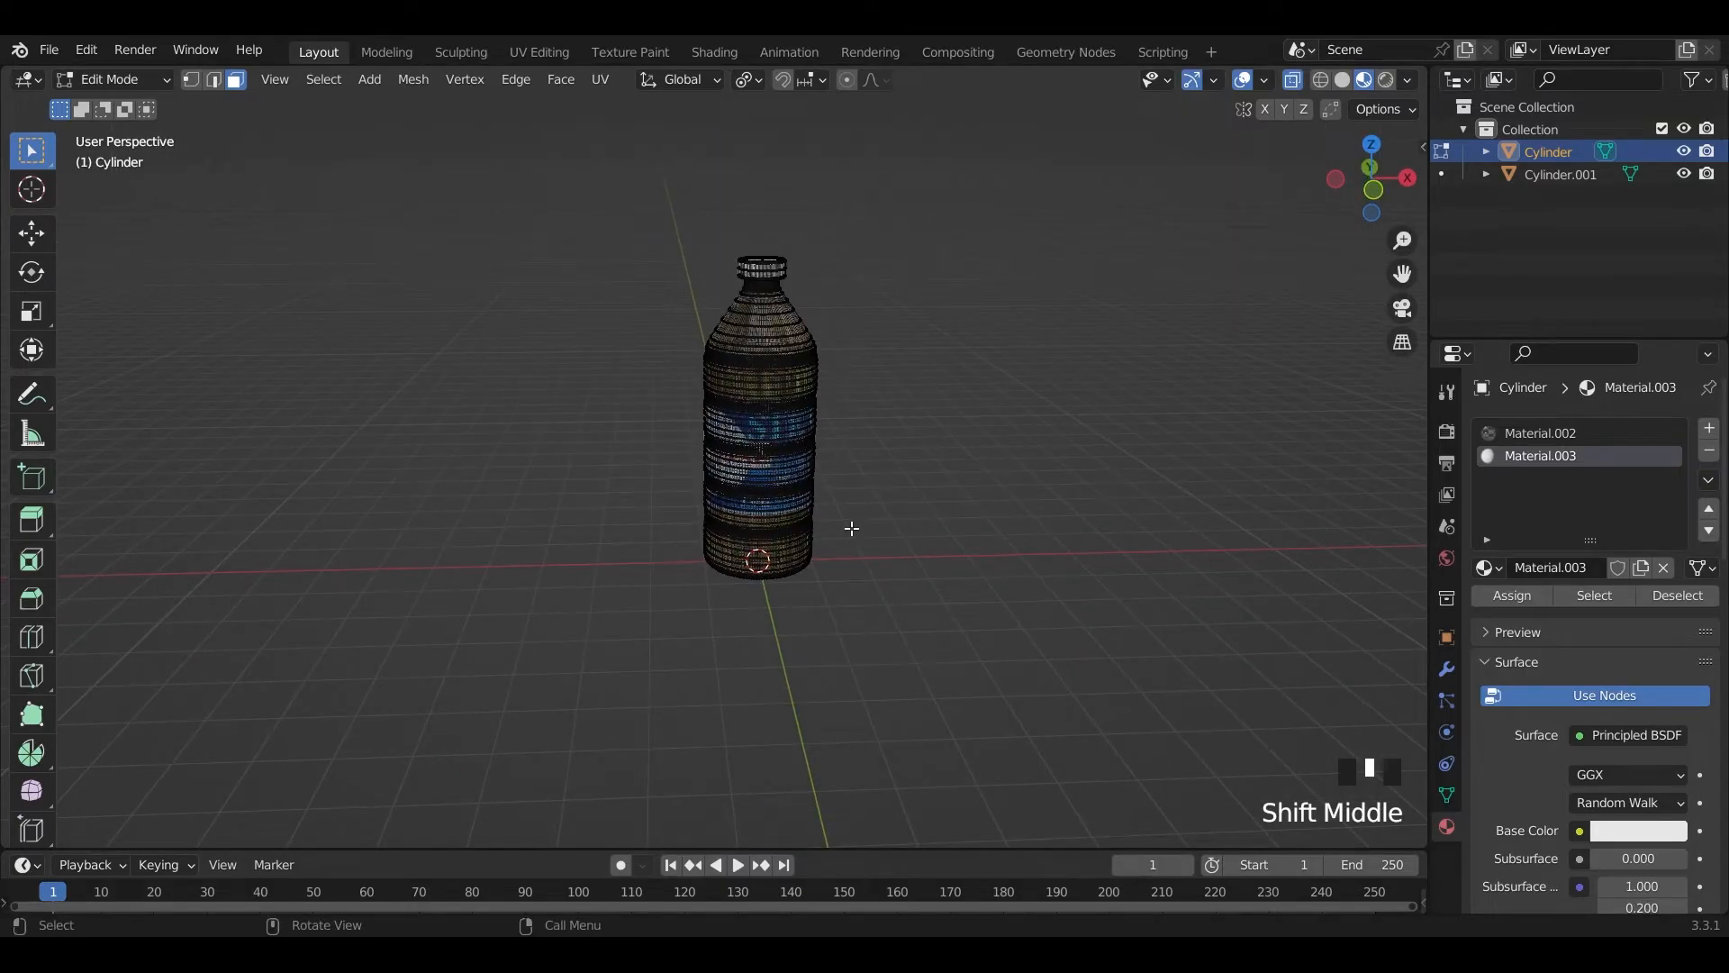
pyautogui.press('Tab')
# - Add a plane at the bottle's base and scale it up into a wide floor around the bottle
pyautogui.hotkey('shift', 'a')
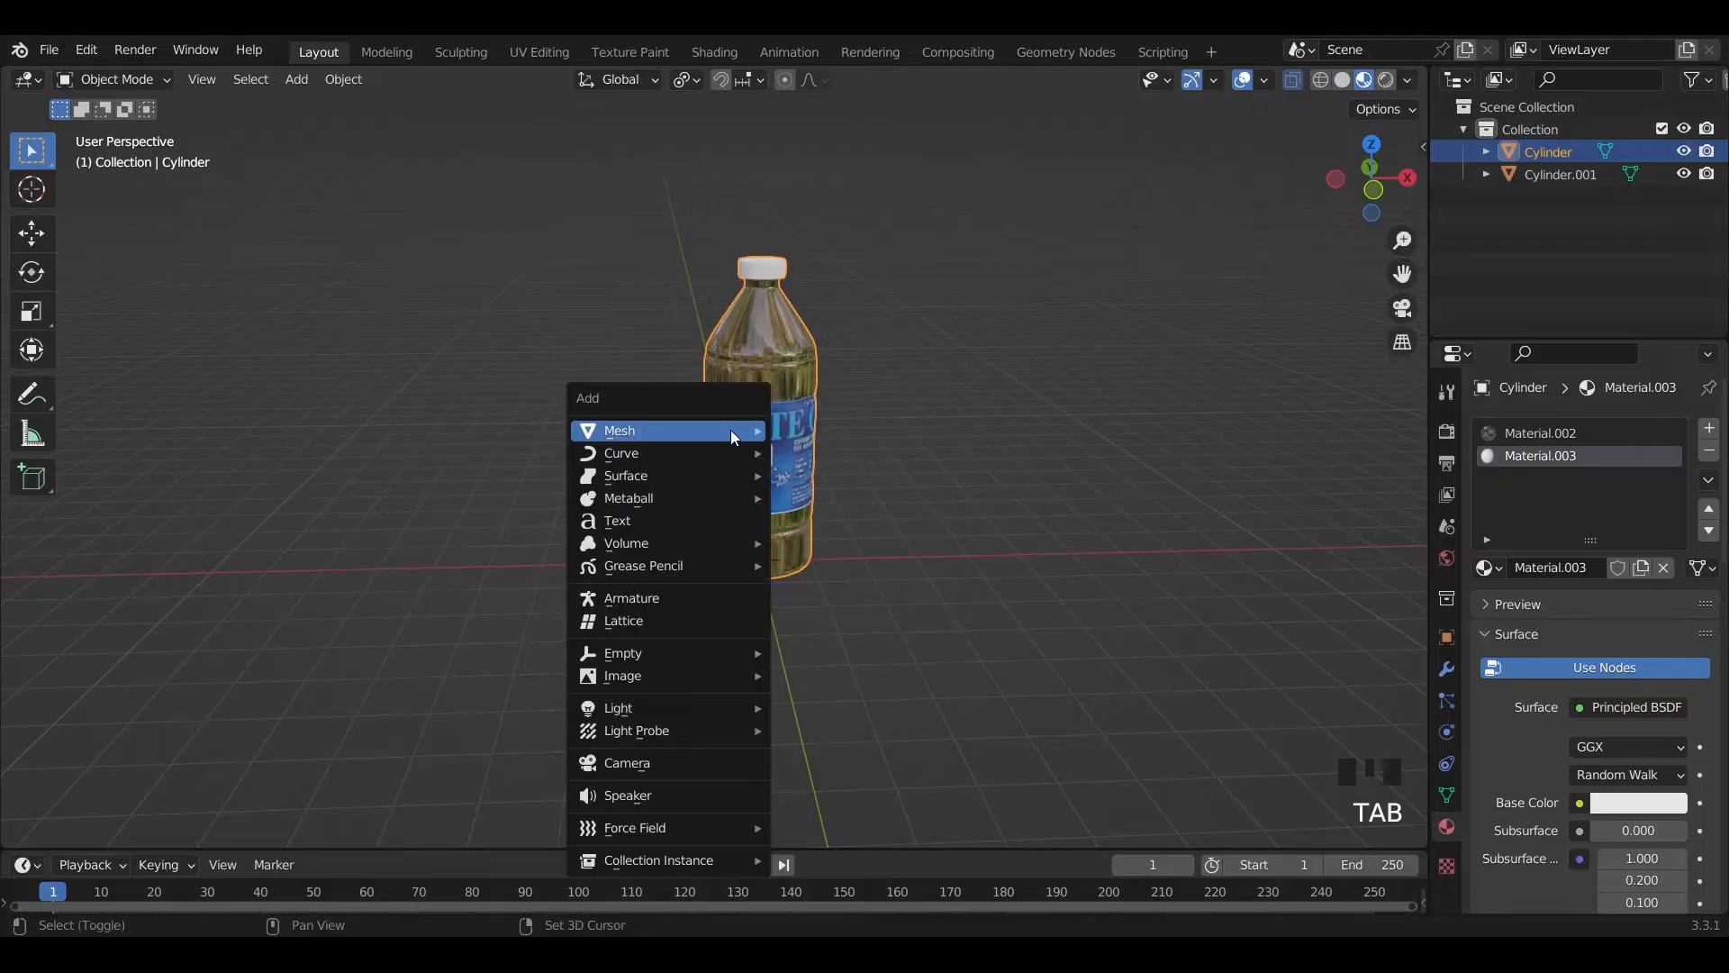
pyautogui.moveTo(729, 429)
pyautogui.click(875, 429)
pyautogui.scroll(-5, 830, 544)
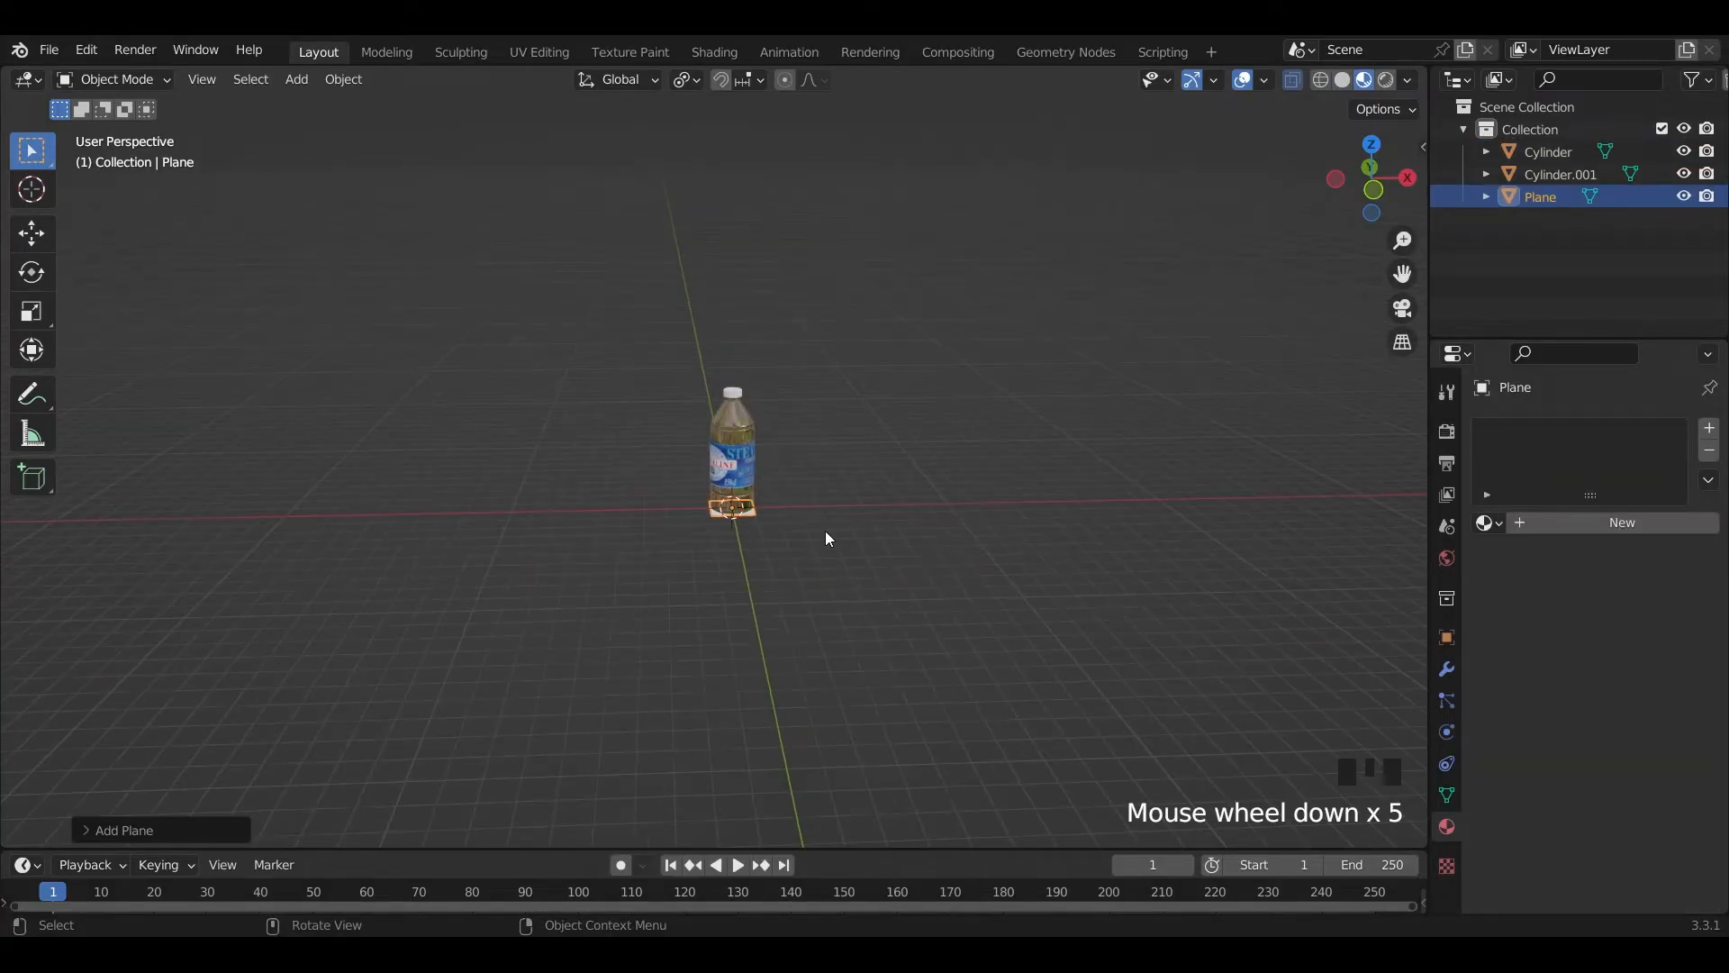
pyautogui.press('s')
pyautogui.click(146, 821)
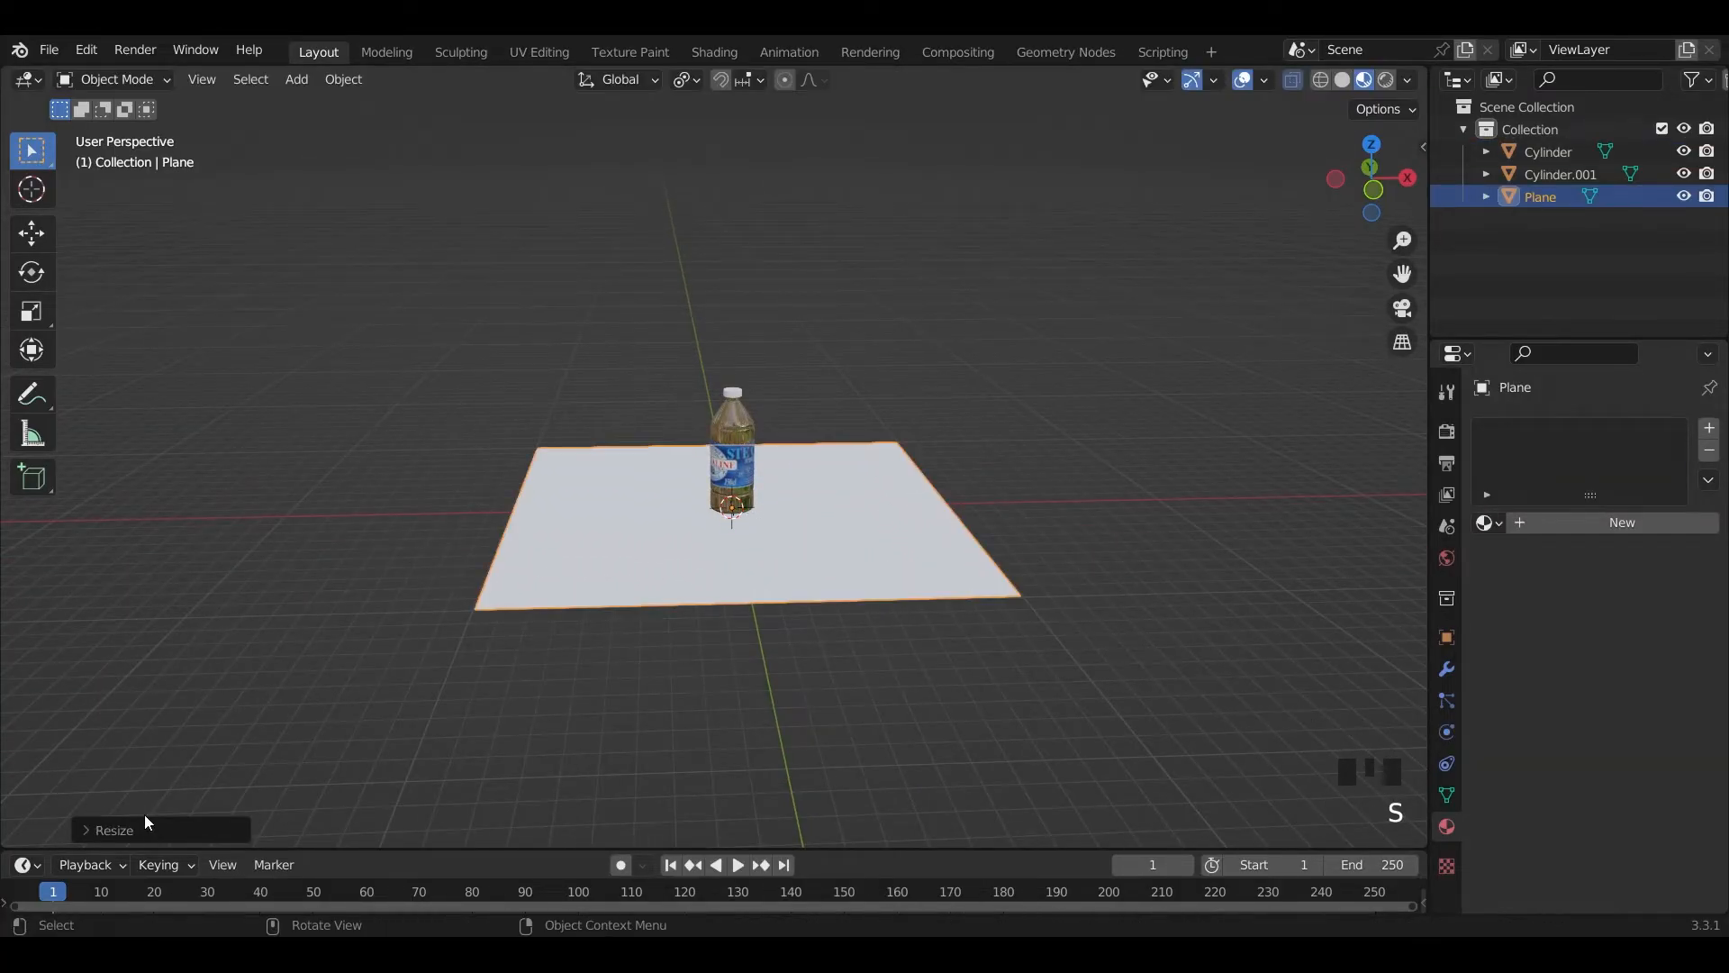
# - Extrude the plane's rear edge upward into a backdrop wall nearly as tall as the floor is deep
pyautogui.moveTo(444, 673); pyautogui.dragTo(713, 696, button='middle')
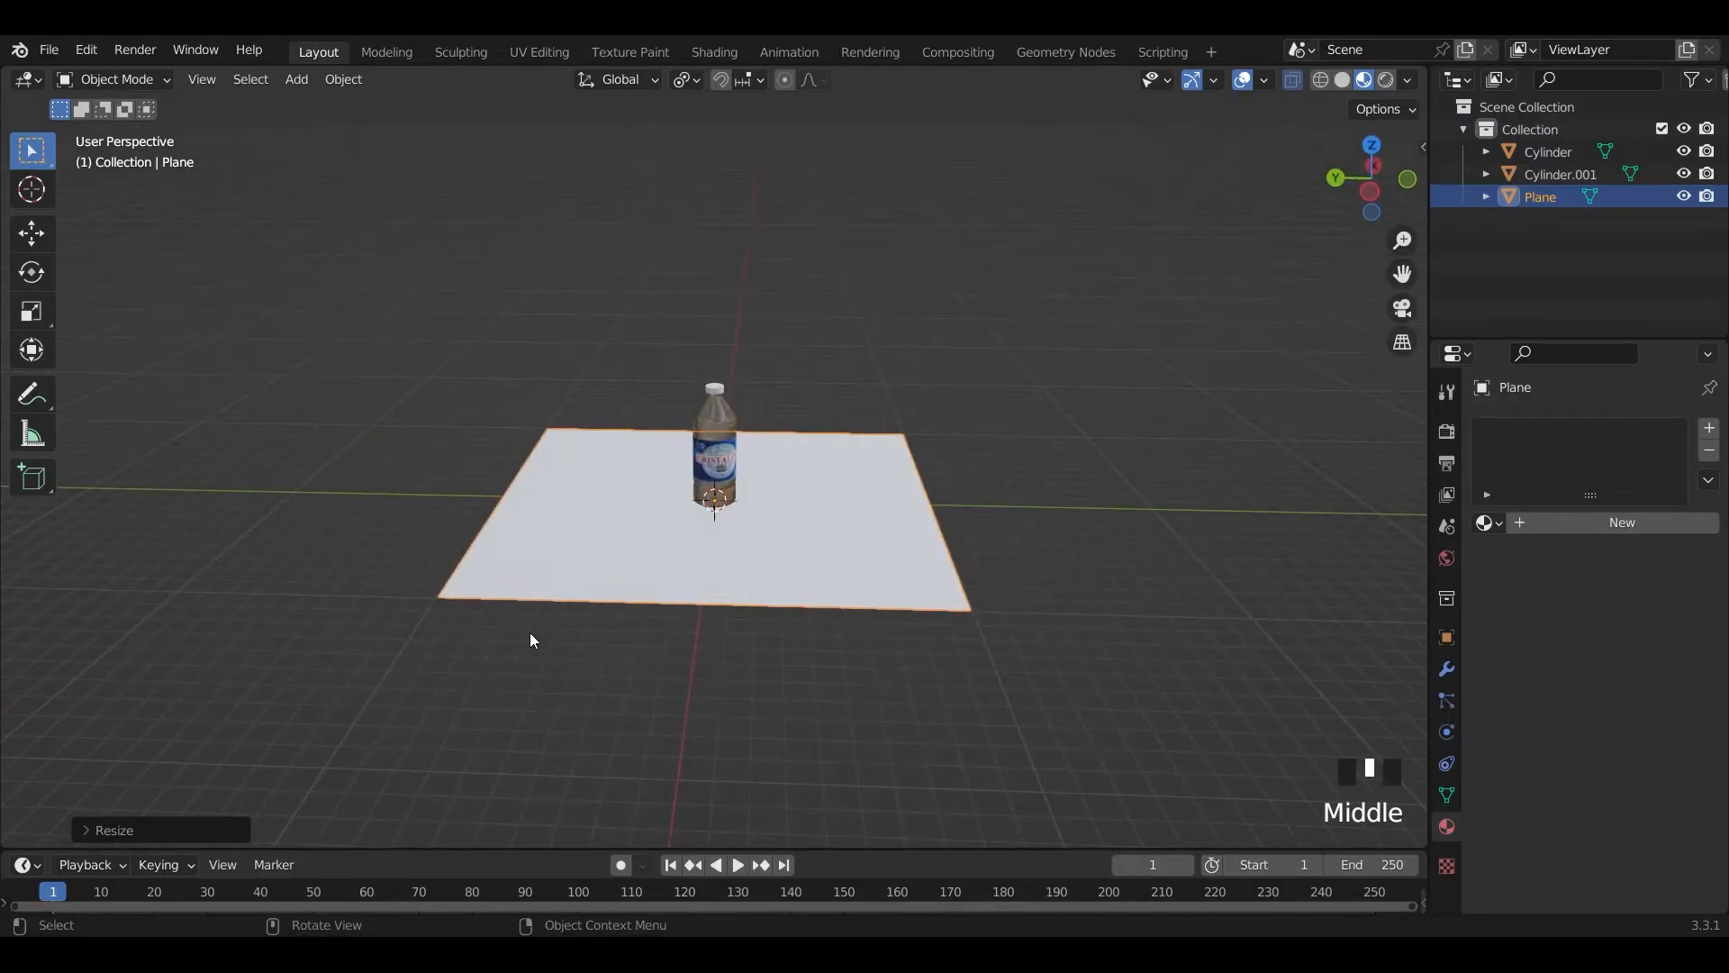
pyautogui.press('Tab')
pyautogui.press('KP_3')
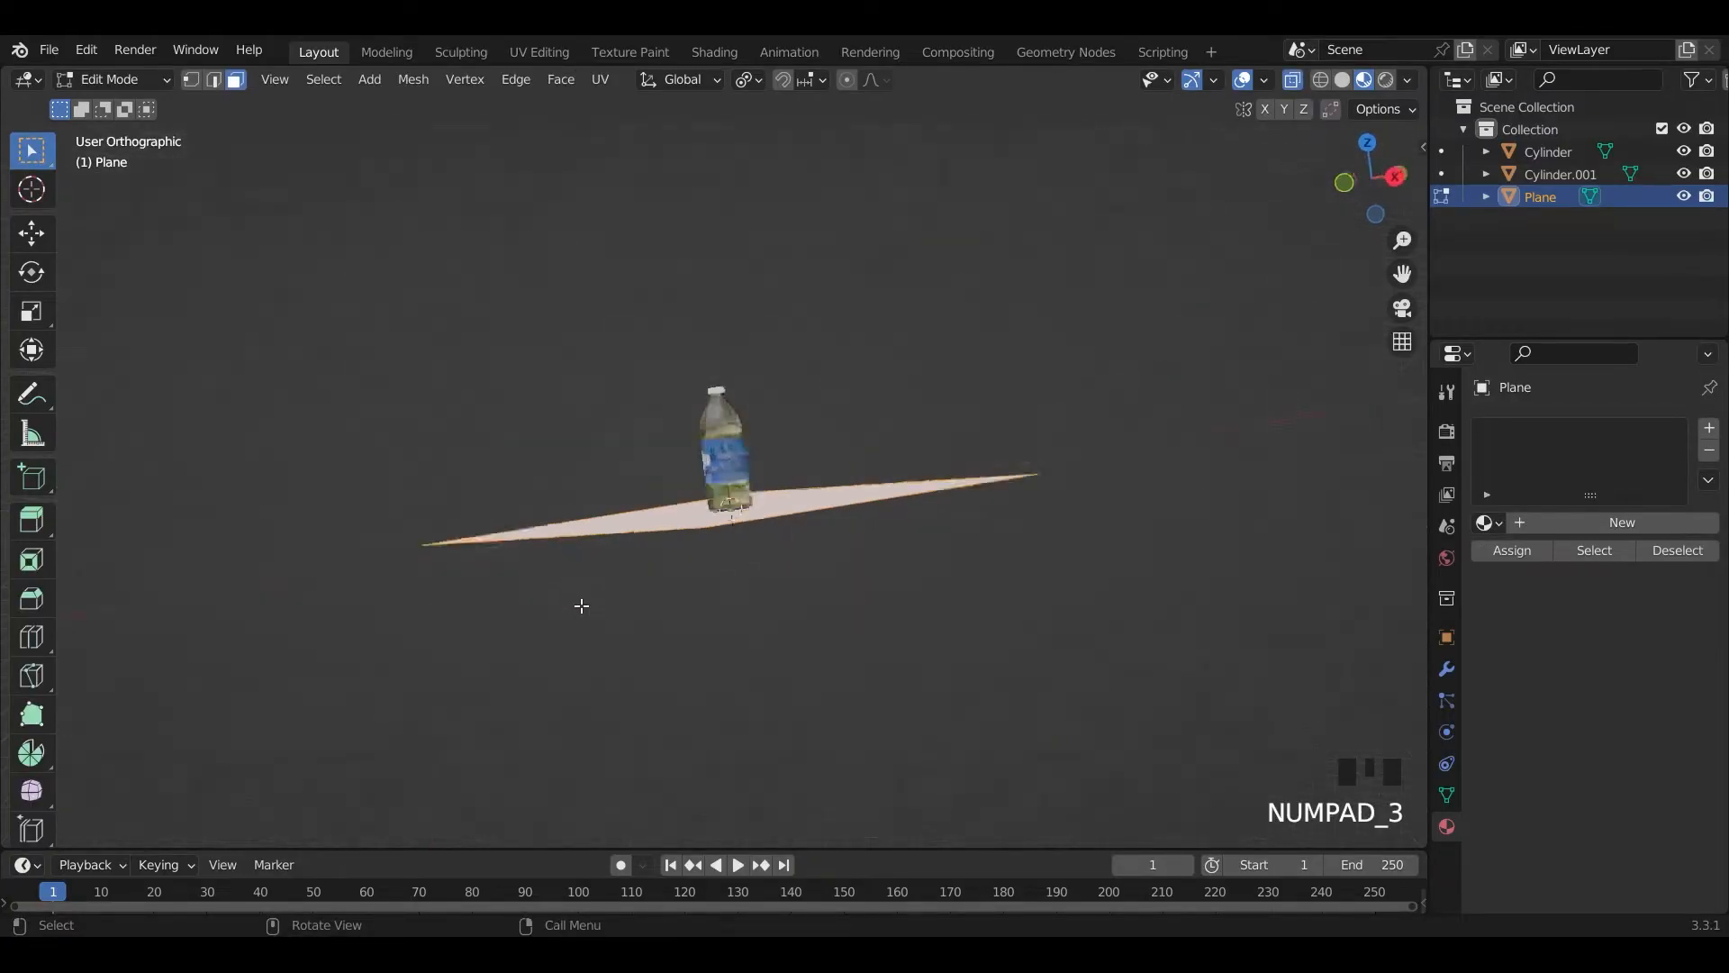
pyautogui.scroll(4, 937, 509)
pyautogui.press('1')
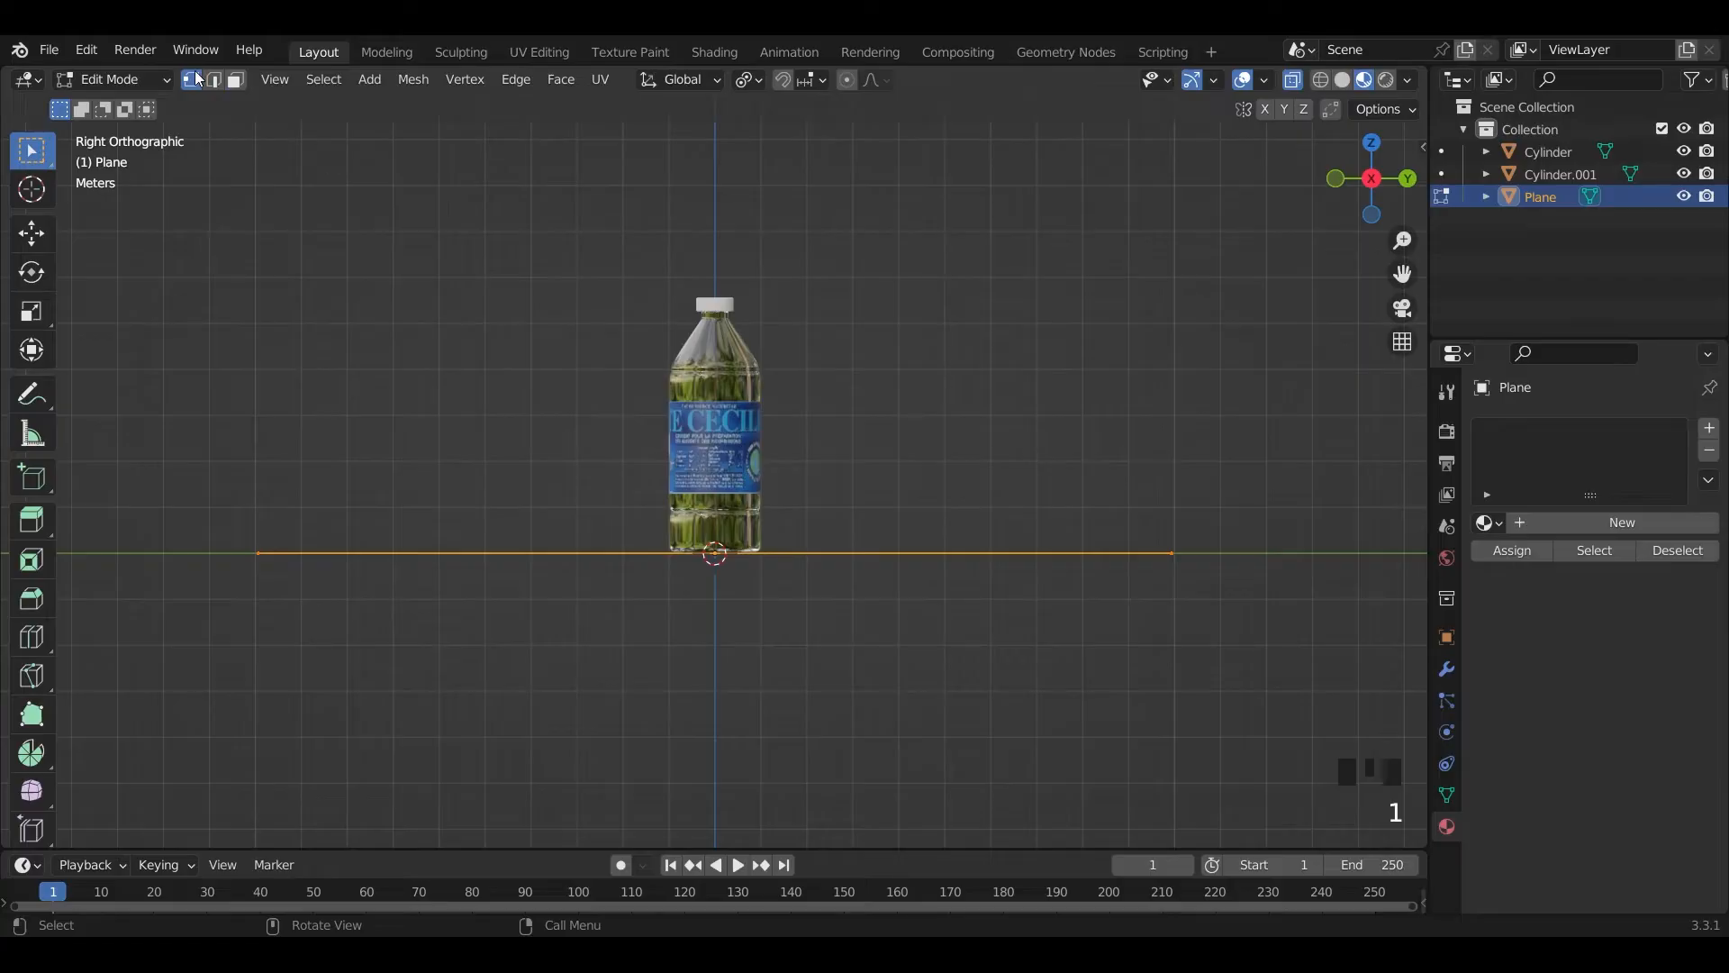
pyautogui.click(1171, 553)
pyautogui.keyDown('shift'); pyautogui.moveTo(1296, 664); pyautogui.dragTo(934, 644, button='middle'); pyautogui.keyUp('shift')
pyautogui.scroll(-5, 934, 644)
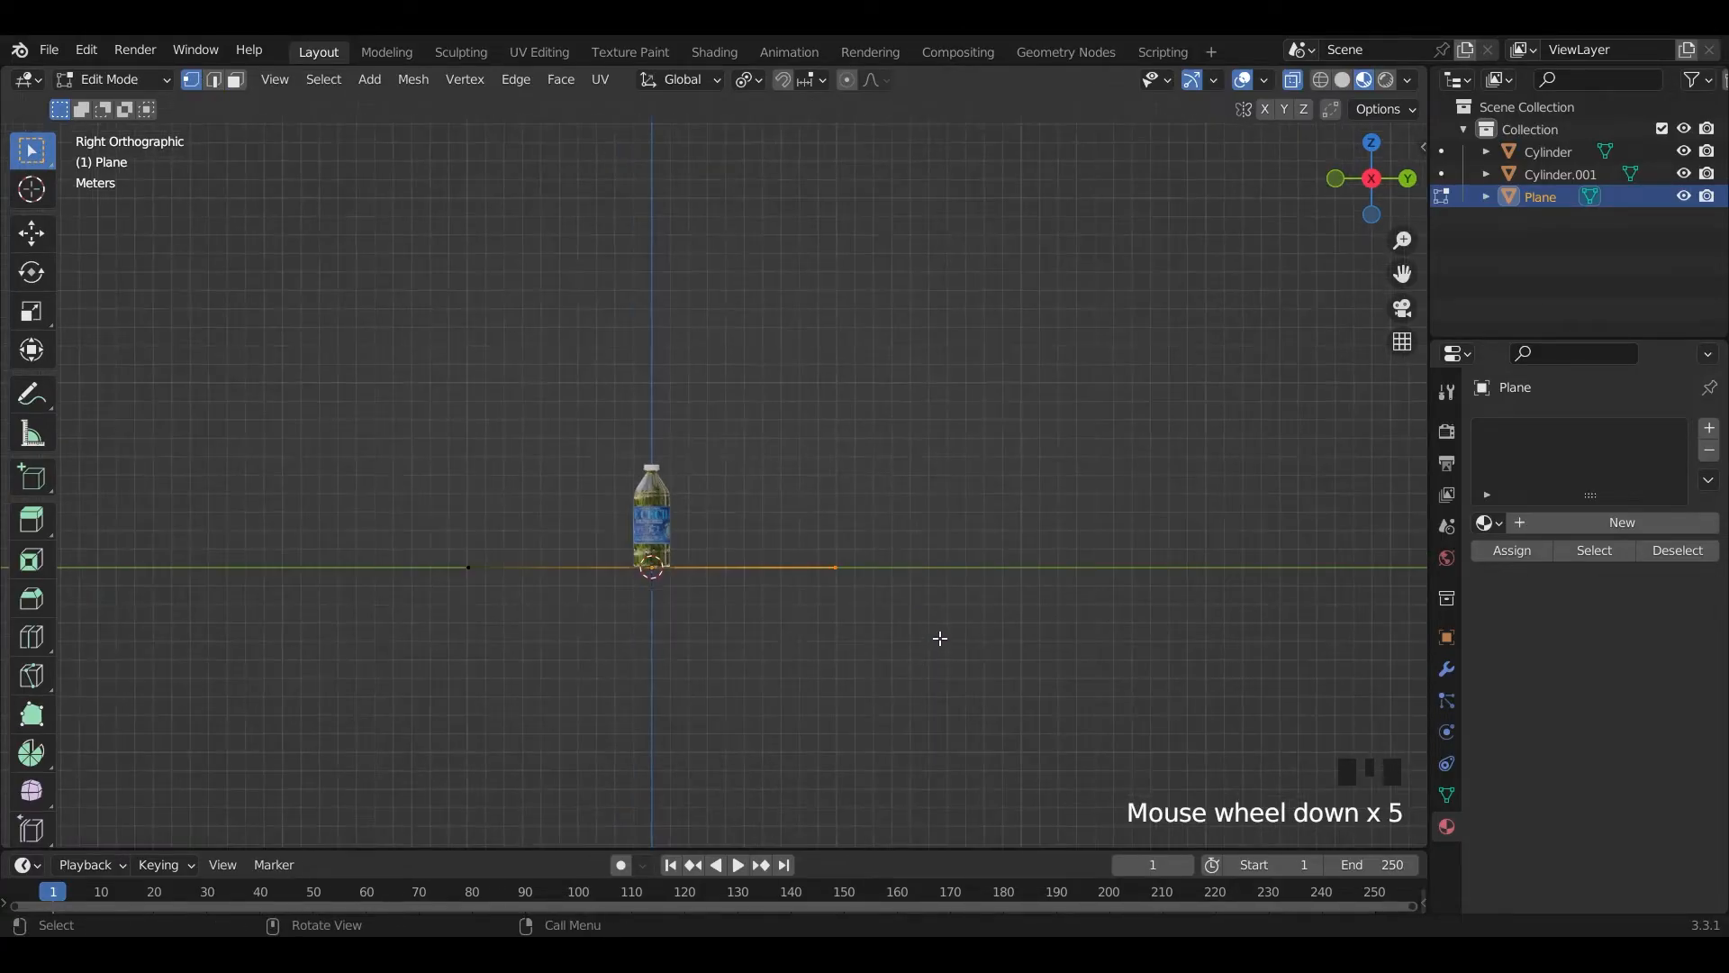
pyautogui.press('e')
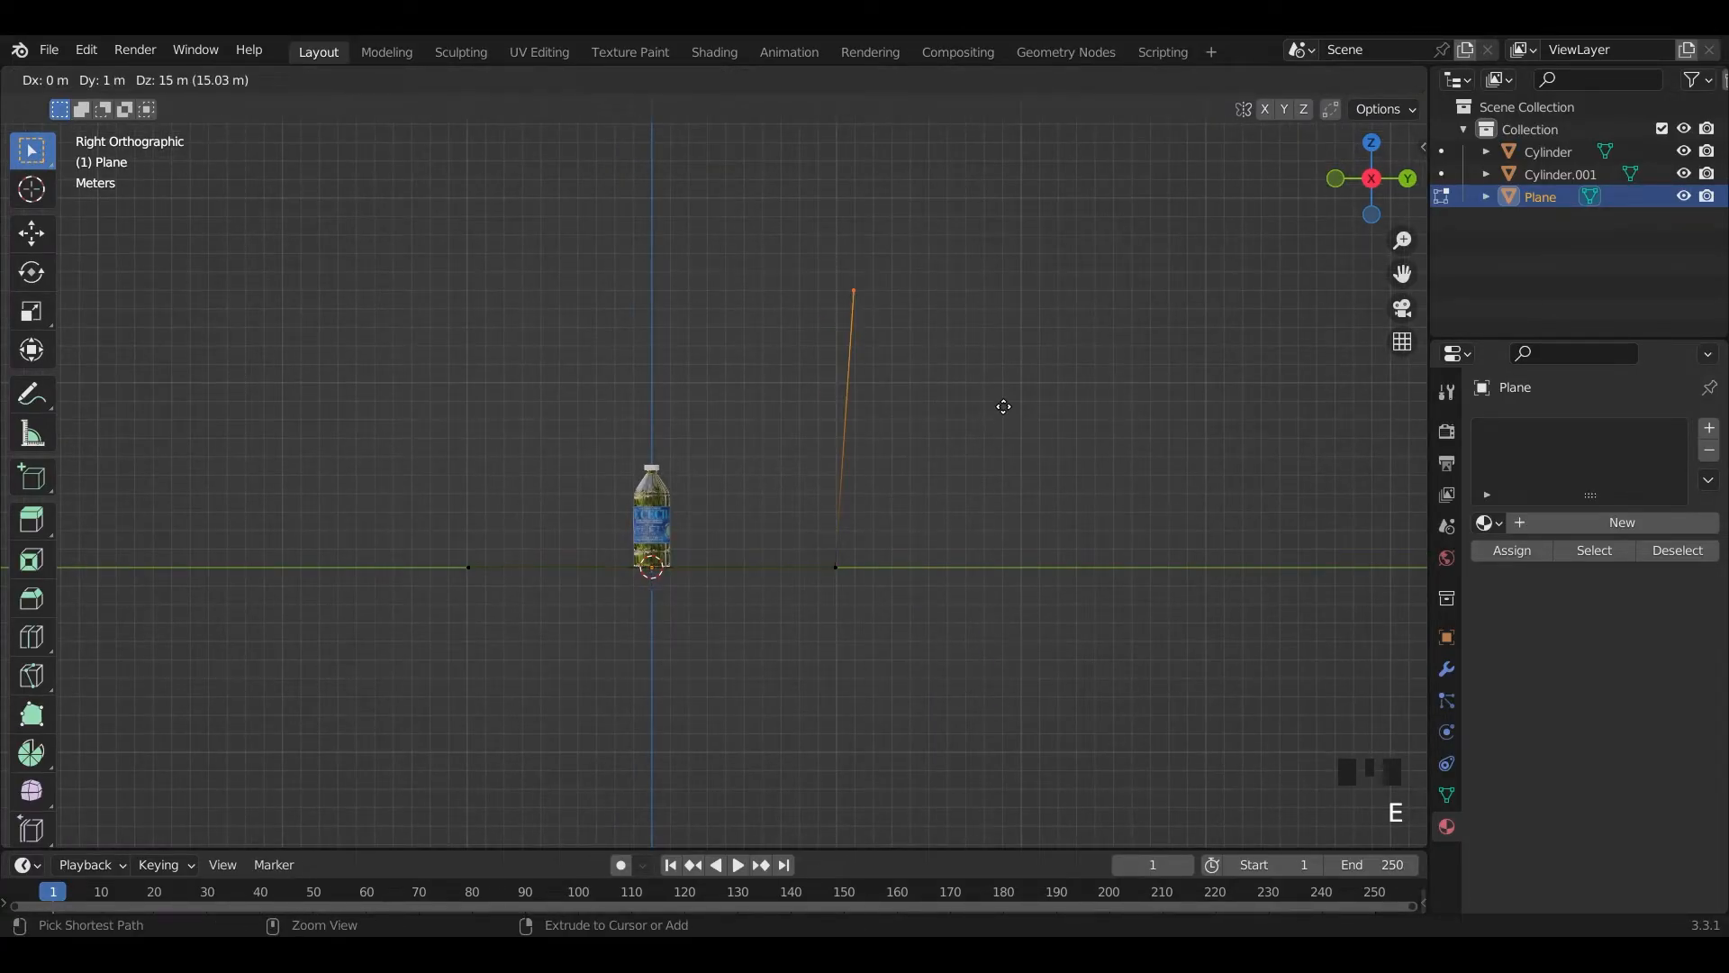
pyautogui.click(994, 382)
# - Bevel the edge between the floor and the backdrop wall about 0.44 m wide with 5 segments
pyautogui.moveTo(993, 382); pyautogui.dragTo(768, 521, button='middle')
pyautogui.click(214, 79)
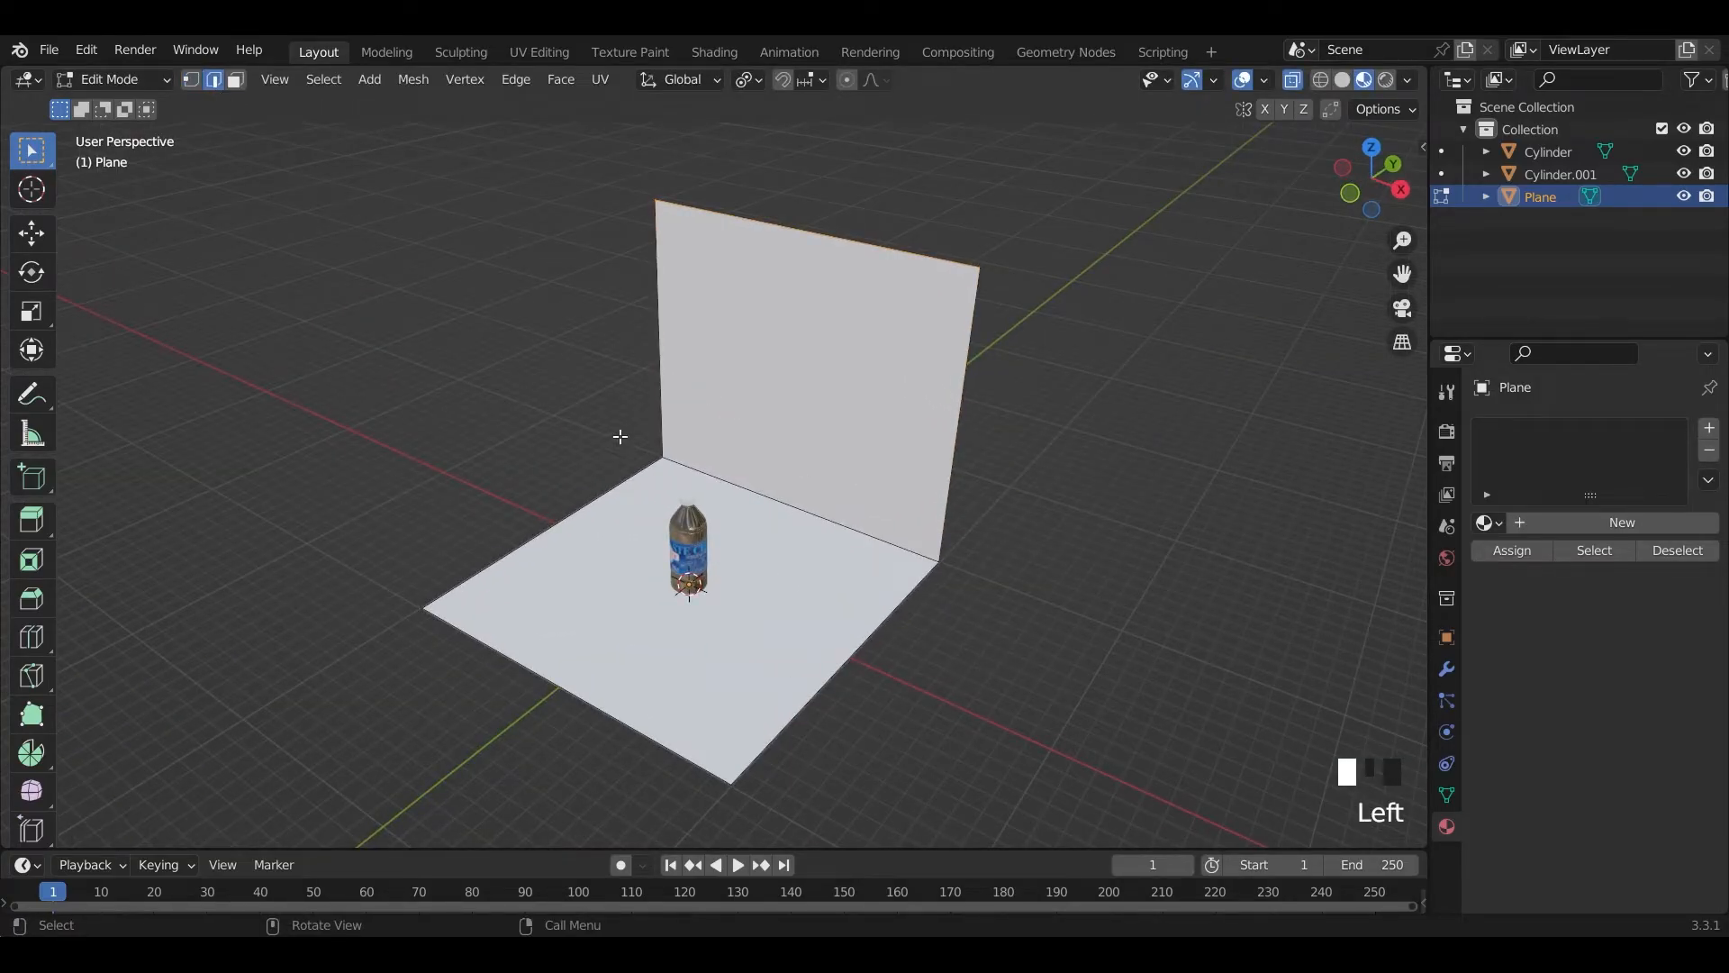
pyautogui.doubleClick(1023, 579)
pyautogui.scroll(2, 1023, 579)
pyautogui.moveTo(1023, 579); pyautogui.dragTo(1044, 649, button='middle')
pyautogui.keyDown('shift'); pyautogui.moveTo(1050, 714); pyautogui.dragTo(944, 667, button='middle'); pyautogui.keyUp('shift')
pyautogui.hotkey('ctrl', 'b')
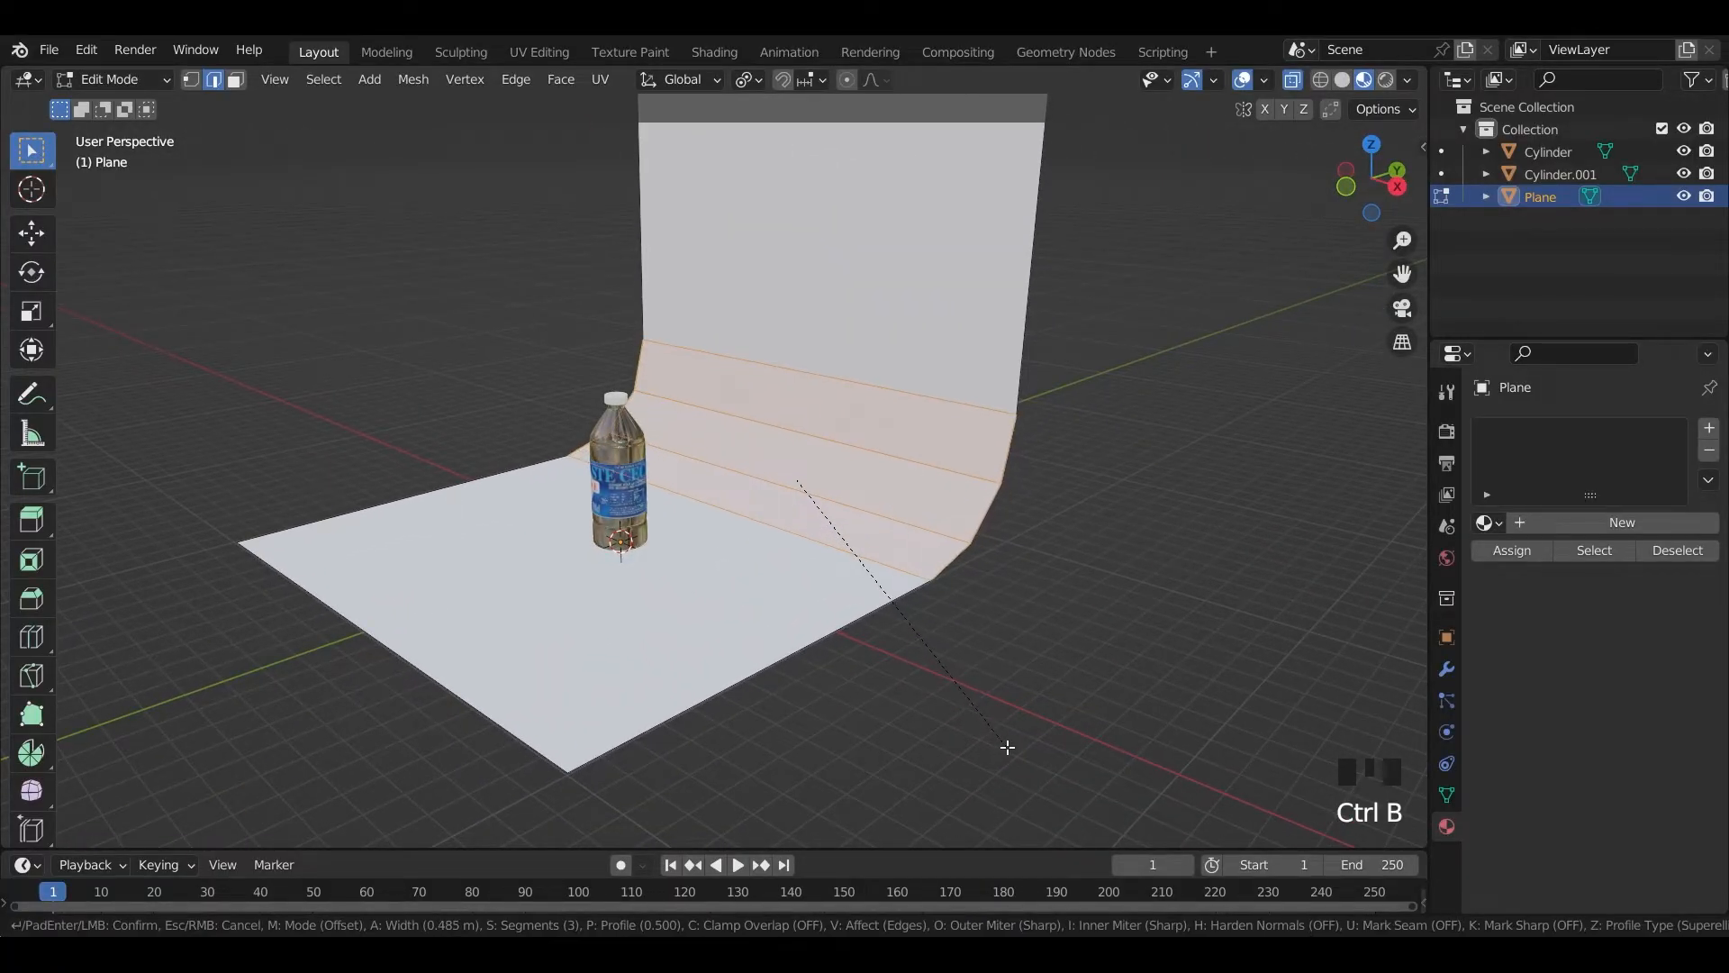
pyautogui.scroll(1, 1000, 731)
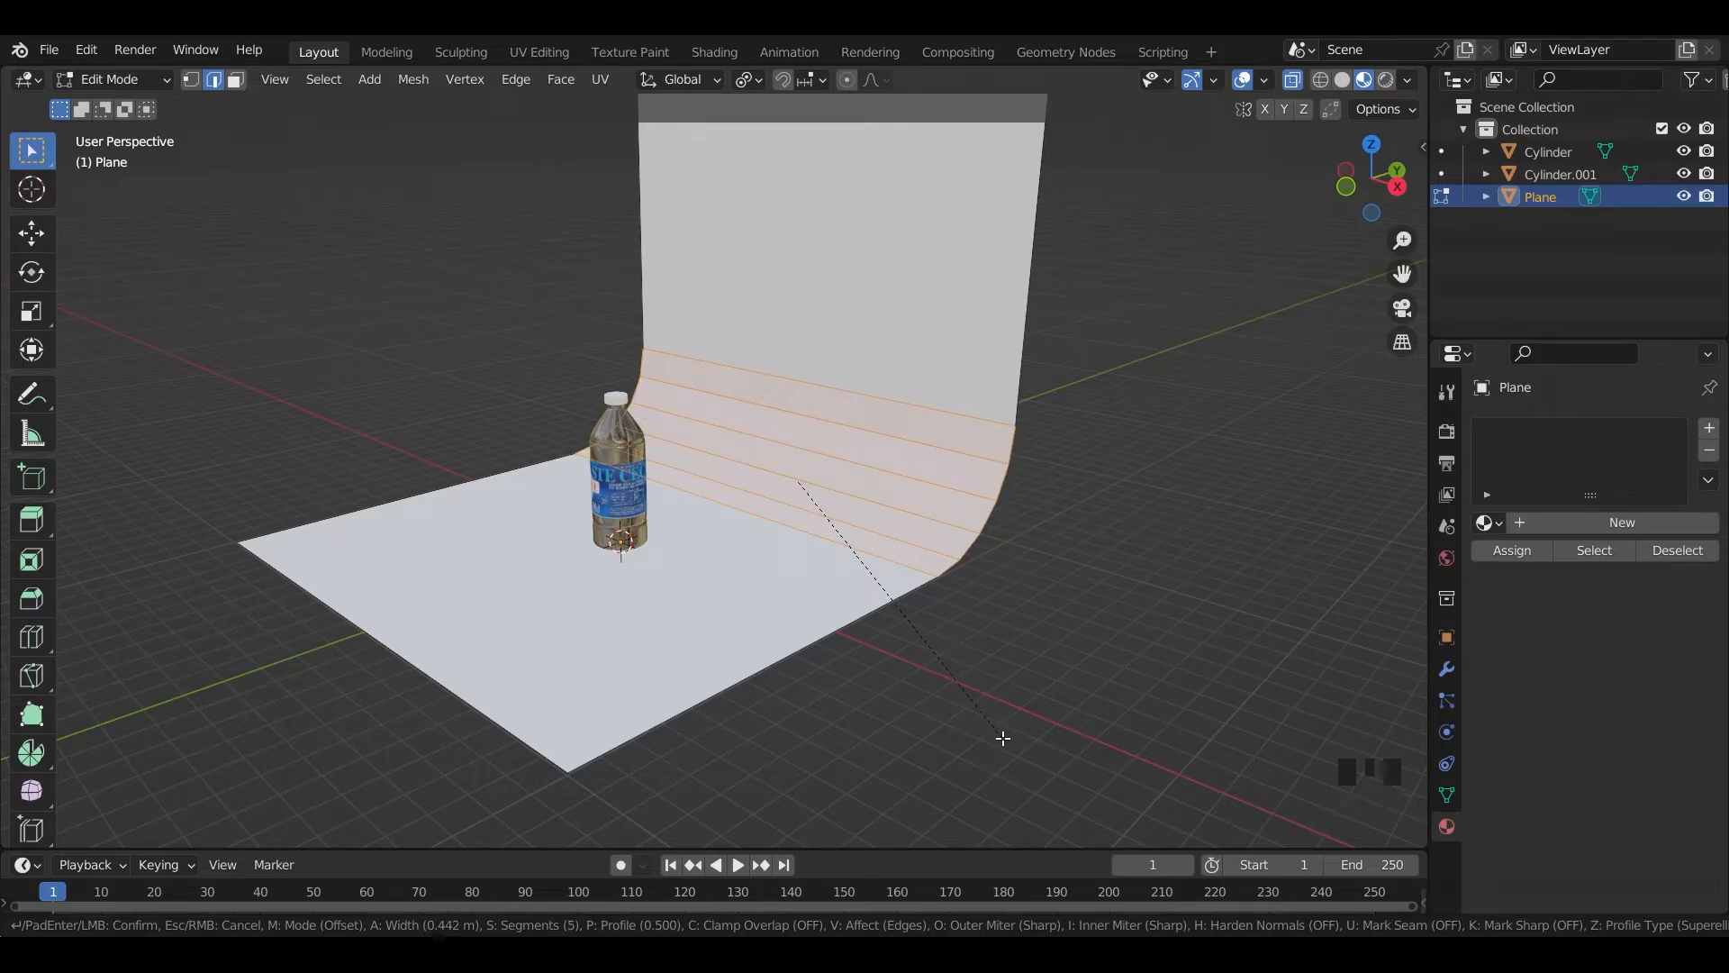
pyautogui.click(1003, 743)
pyautogui.scroll(-7, 880, 694)
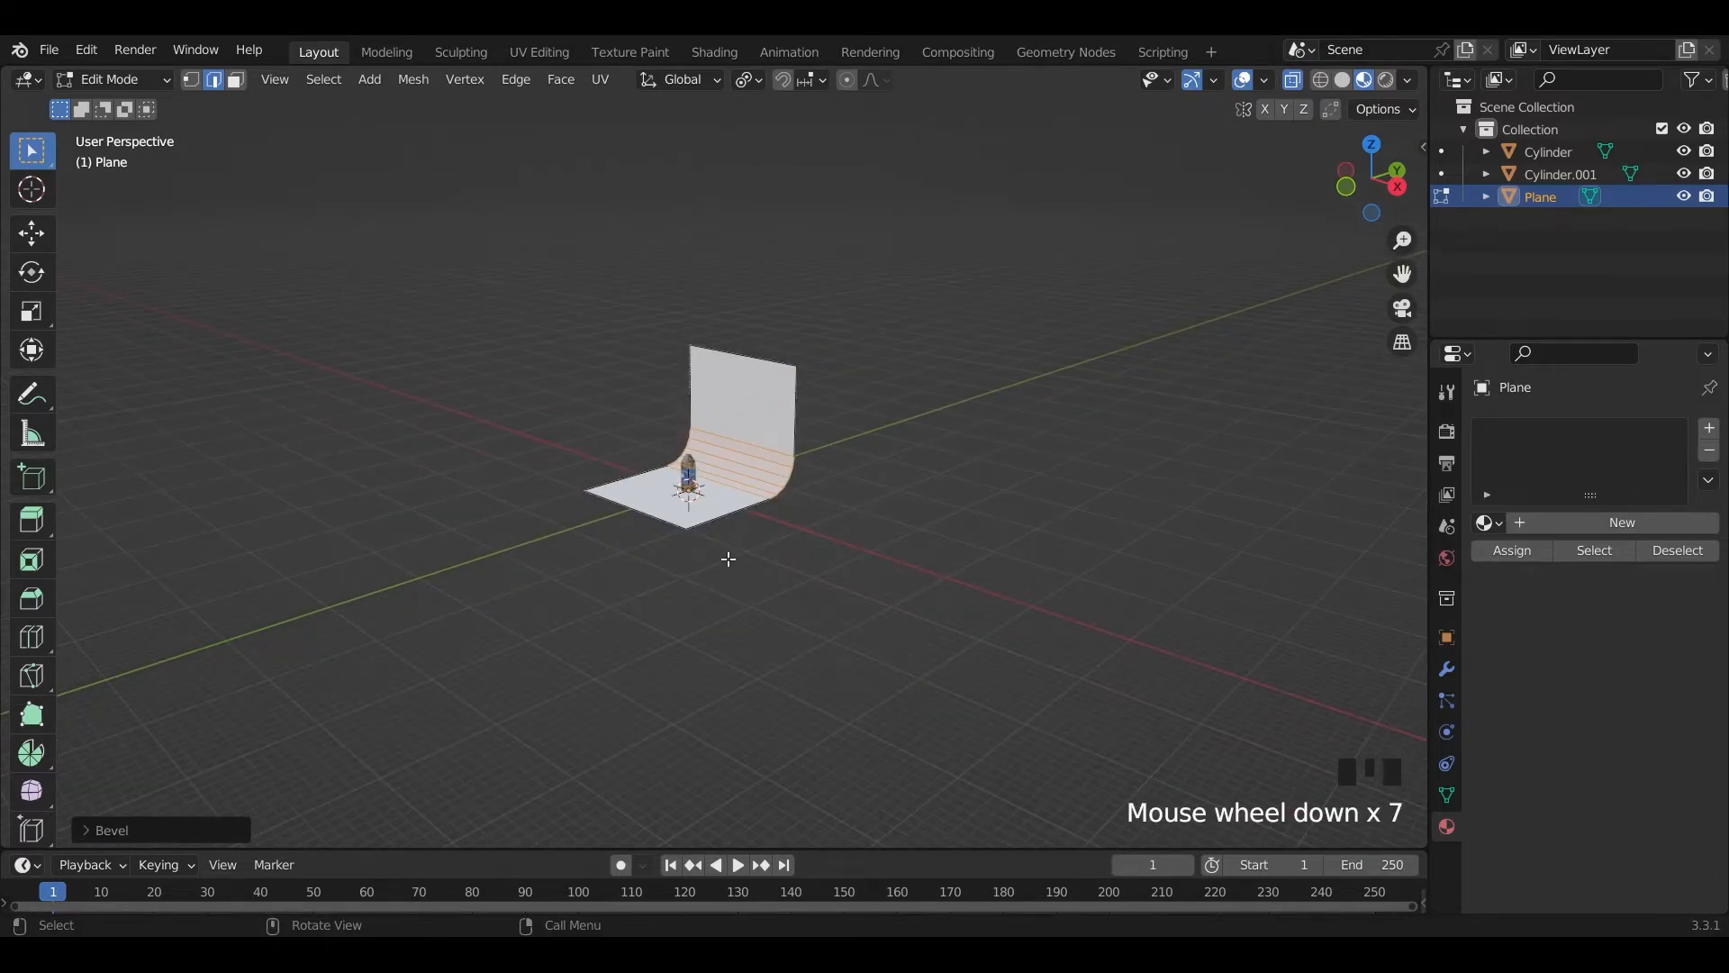
# - Return to Object Mode and apply Shade Auto Smooth to the curved backdrop
pyautogui.press('Tab')
pyautogui.rightClick(726, 466)
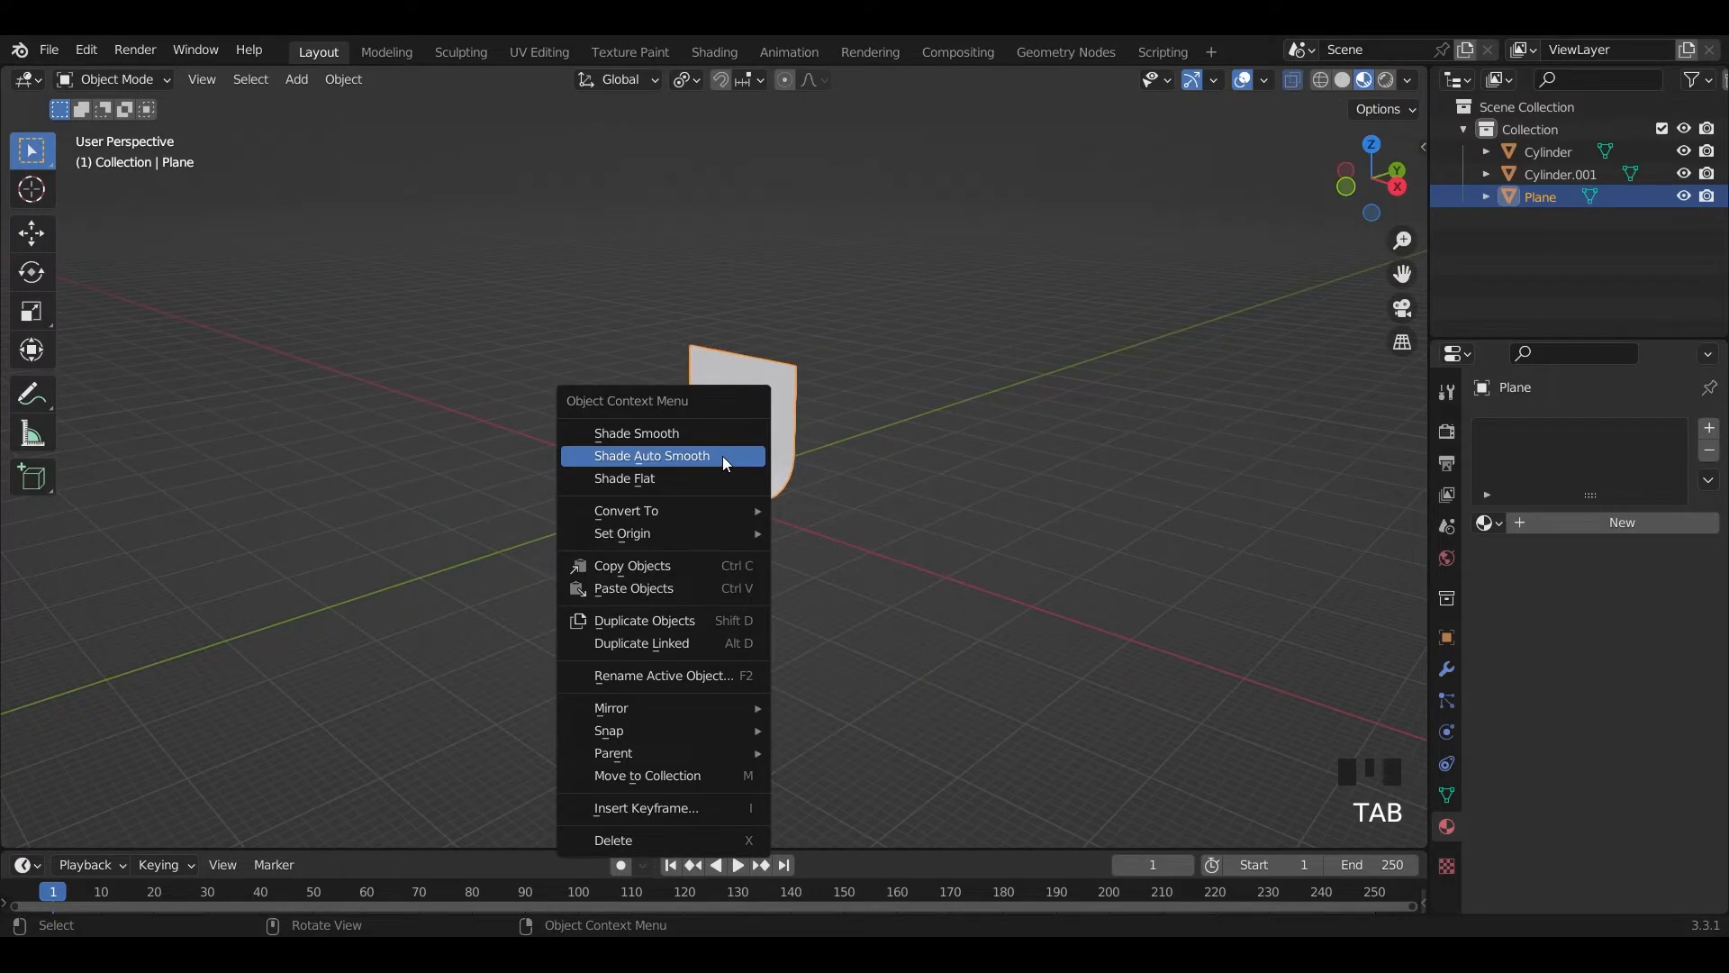
pyautogui.click(603, 428)
pyautogui.rightClick(731, 435)
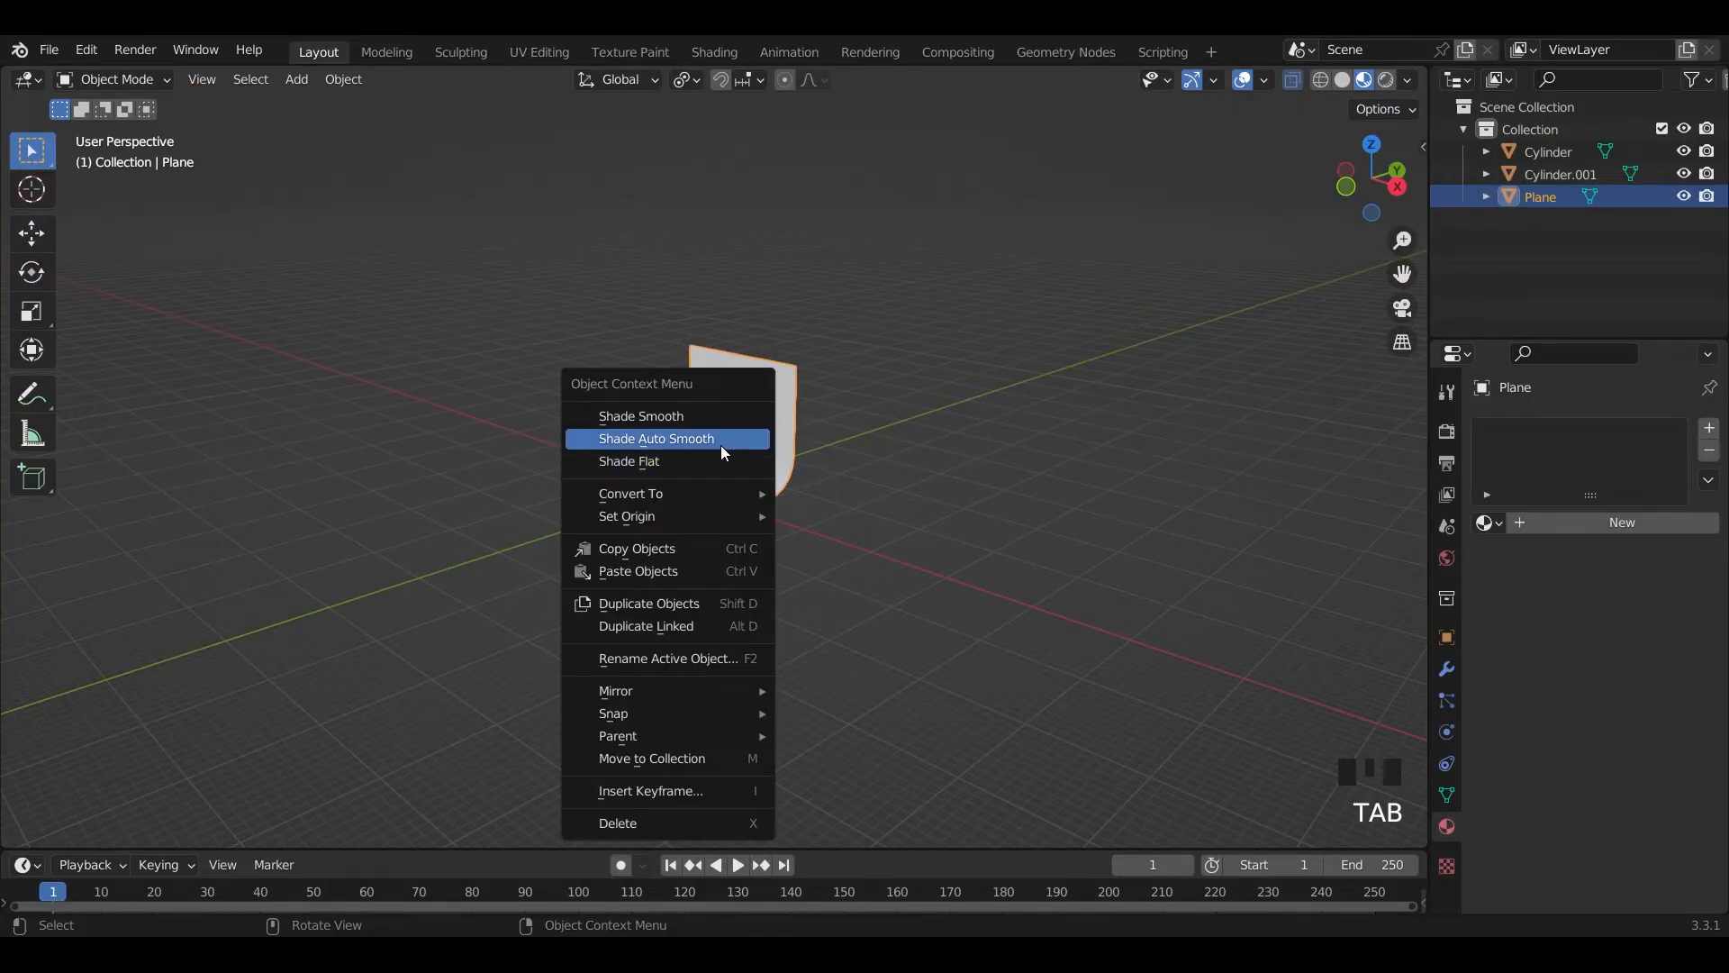
pyautogui.click(725, 441)
pyautogui.scroll(5, 649, 576)
pyautogui.moveTo(649, 576); pyautogui.dragTo(839, 601, button='middle')
pyautogui.scroll(-4, 782, 605)
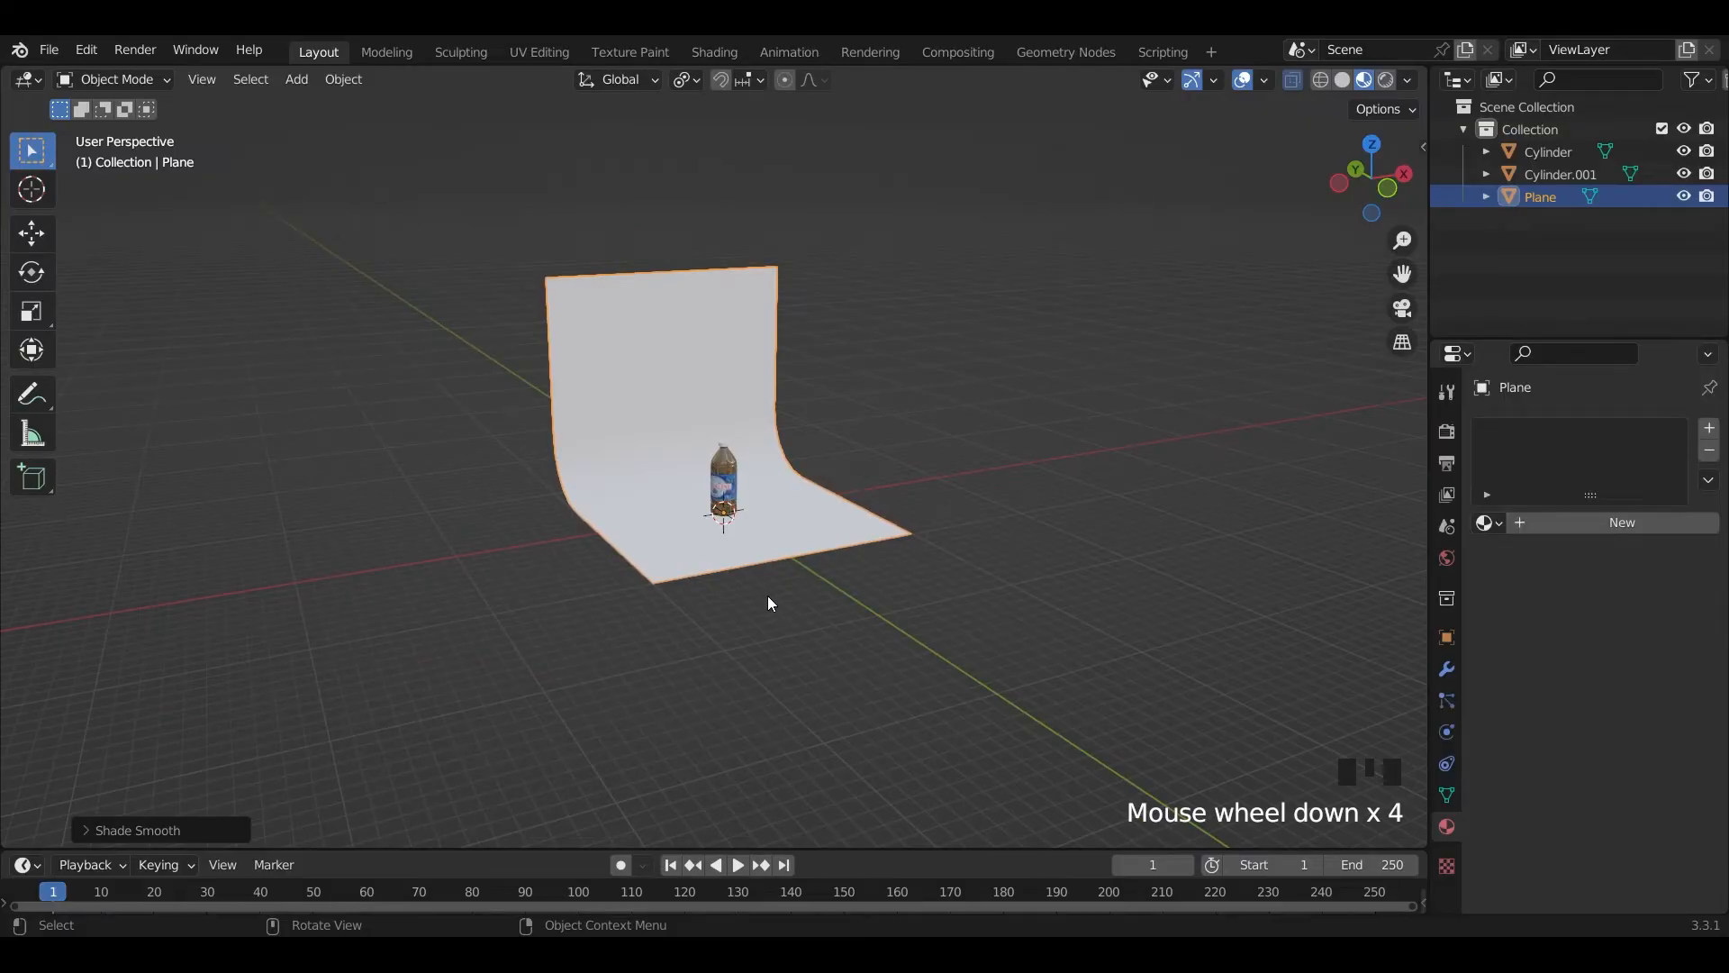
# - Add a point light above and to the left of the bottle in front view and set its power to 150 W
pyautogui.press('KP_1')
pyautogui.scroll(7, 760, 401)
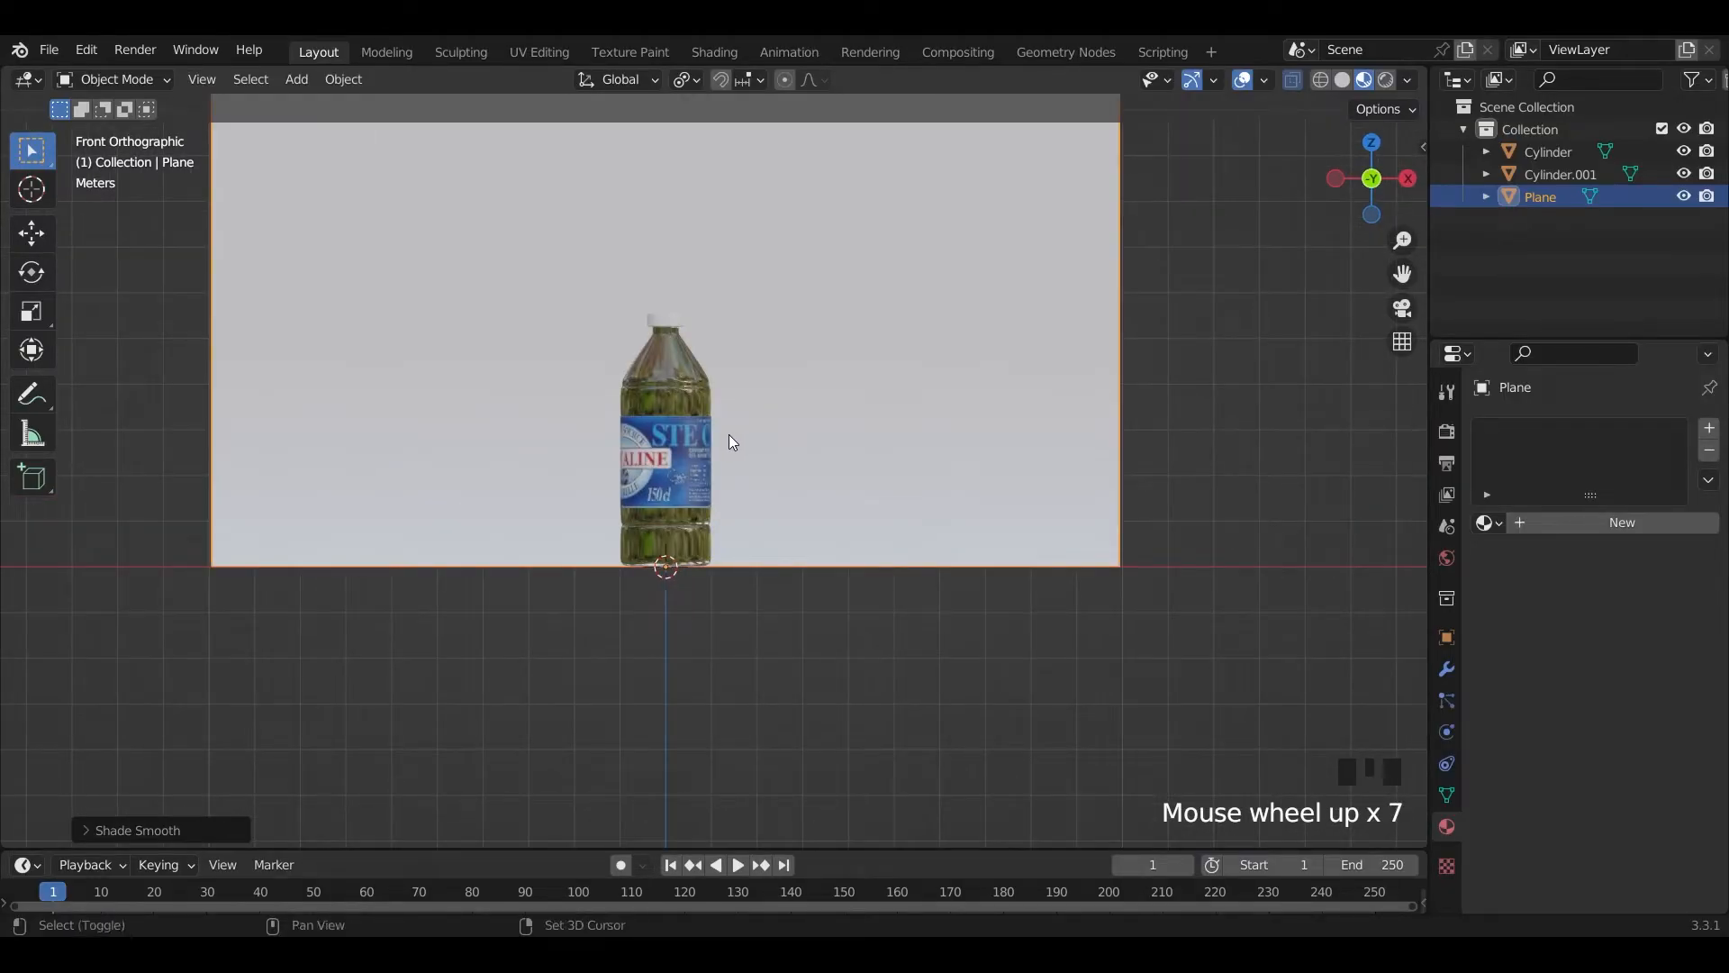
pyautogui.keyDown('shift'); pyautogui.moveTo(728, 434); pyautogui.dragTo(820, 662, button='middle'); pyautogui.keyUp('shift')
pyautogui.hotkey('shift', 'a')
pyautogui.moveTo(770, 478)
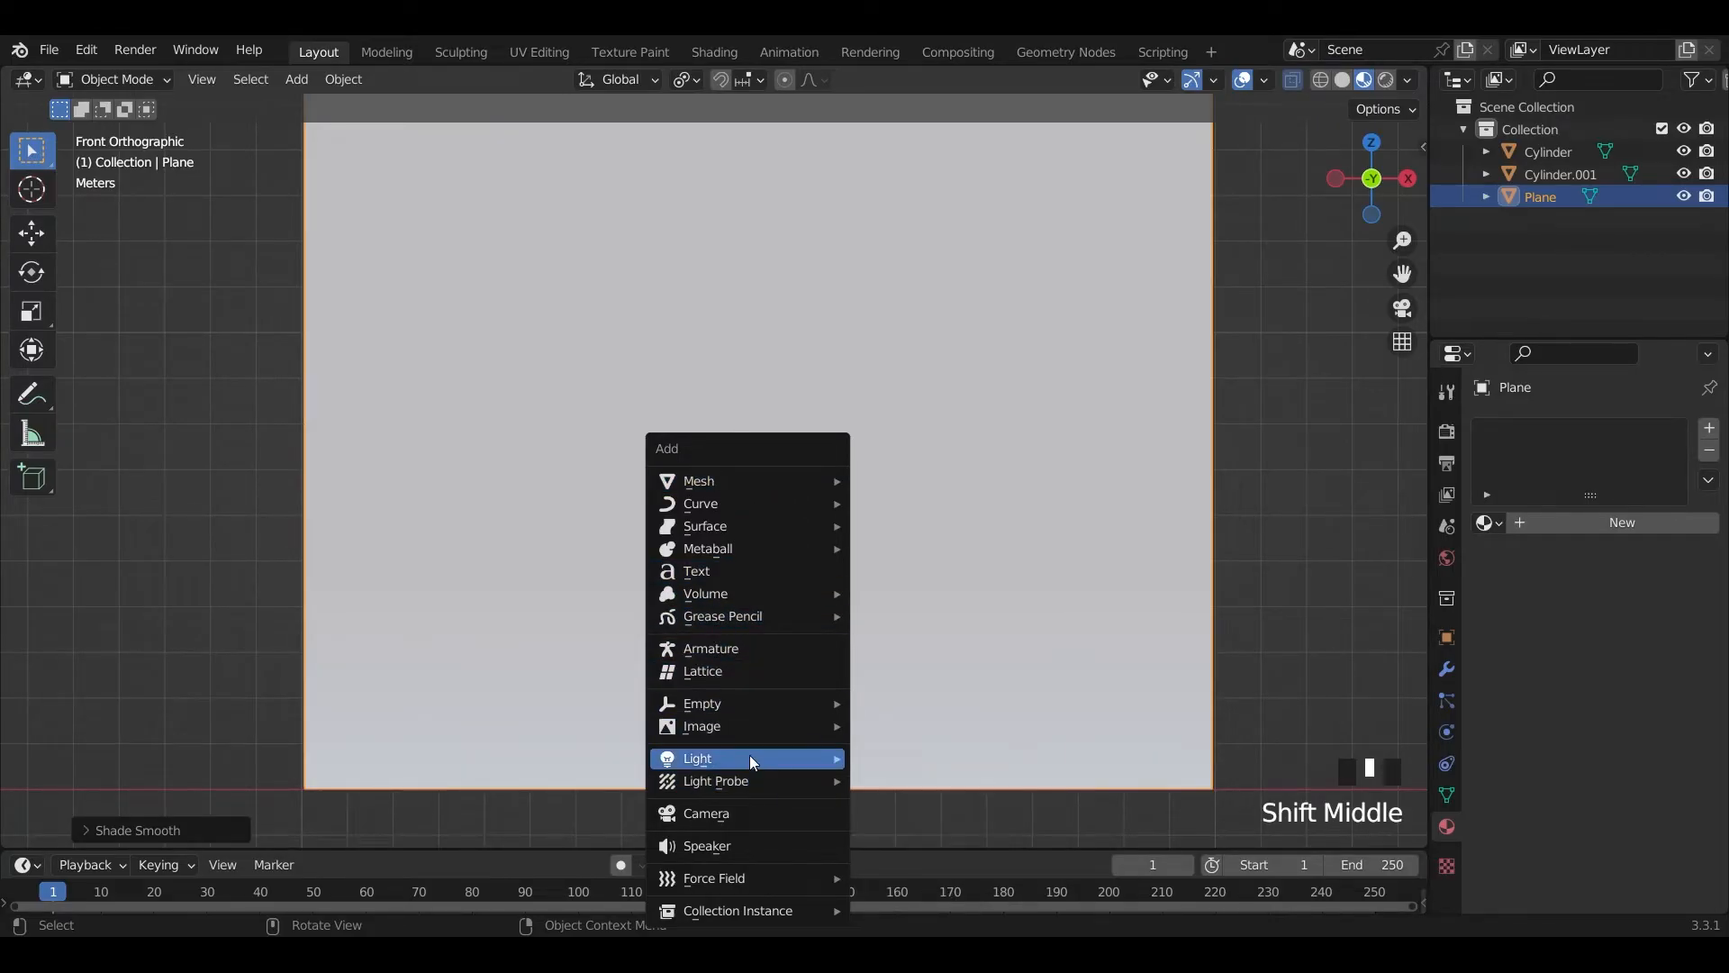
pyautogui.moveTo(754, 763)
pyautogui.click(895, 756)
pyautogui.press('g')
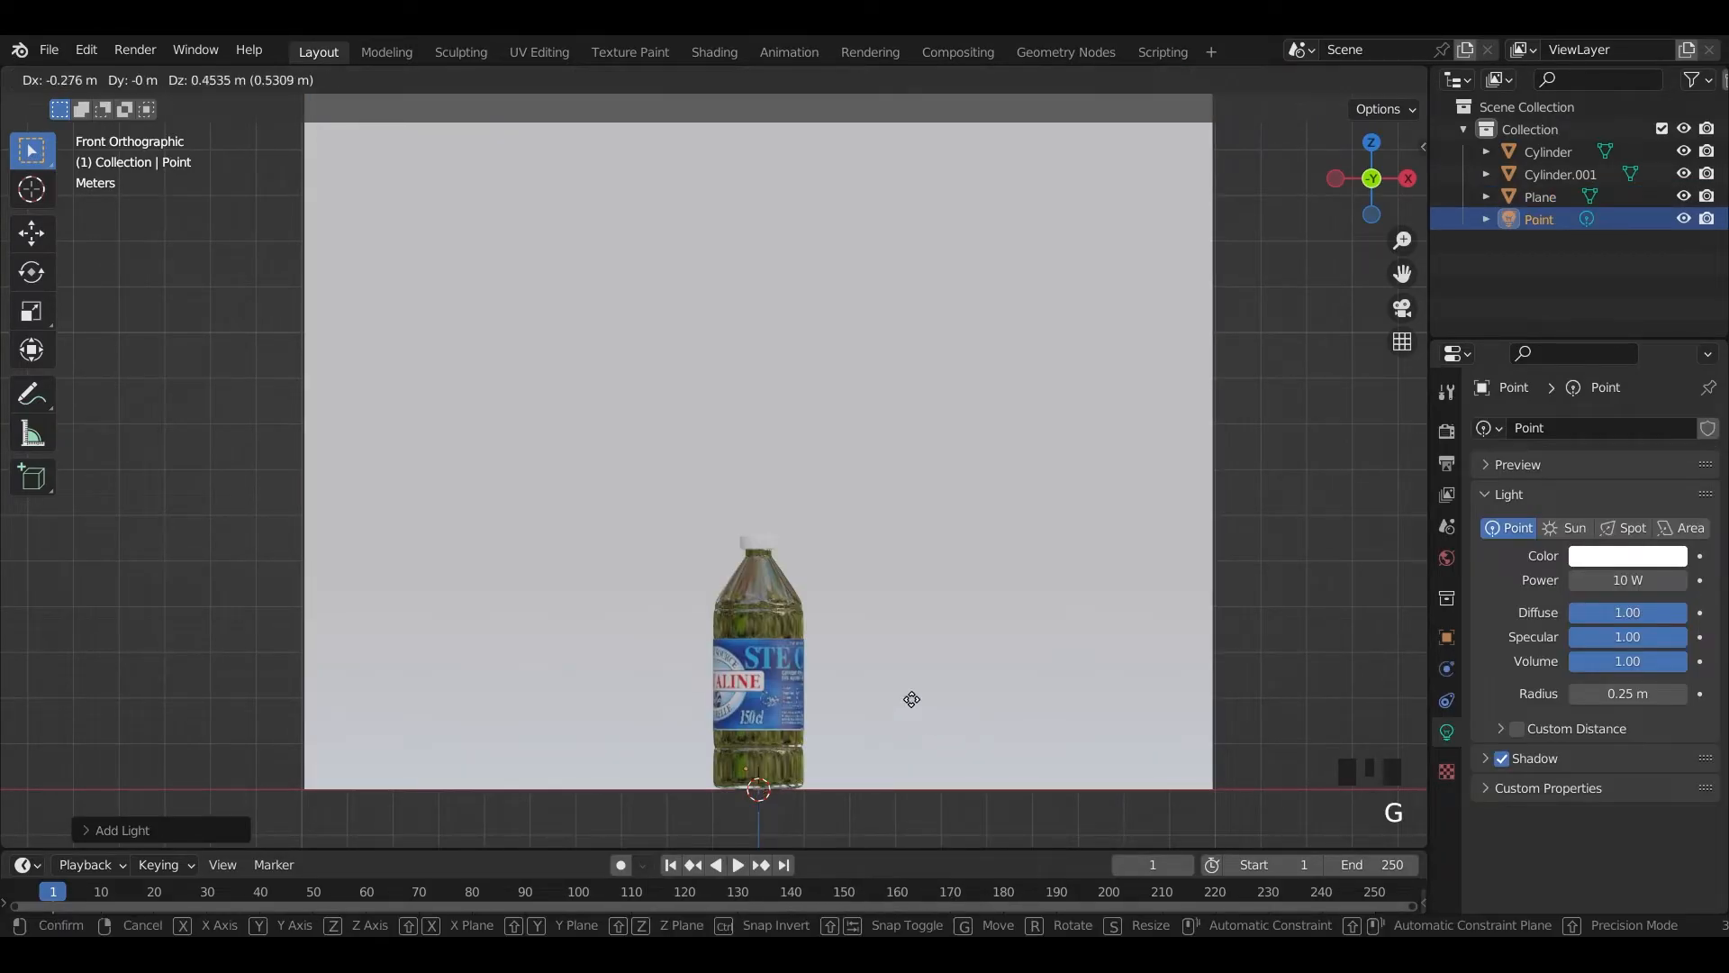
pyautogui.click(672, 401)
pyautogui.scroll(-3, 787, 546)
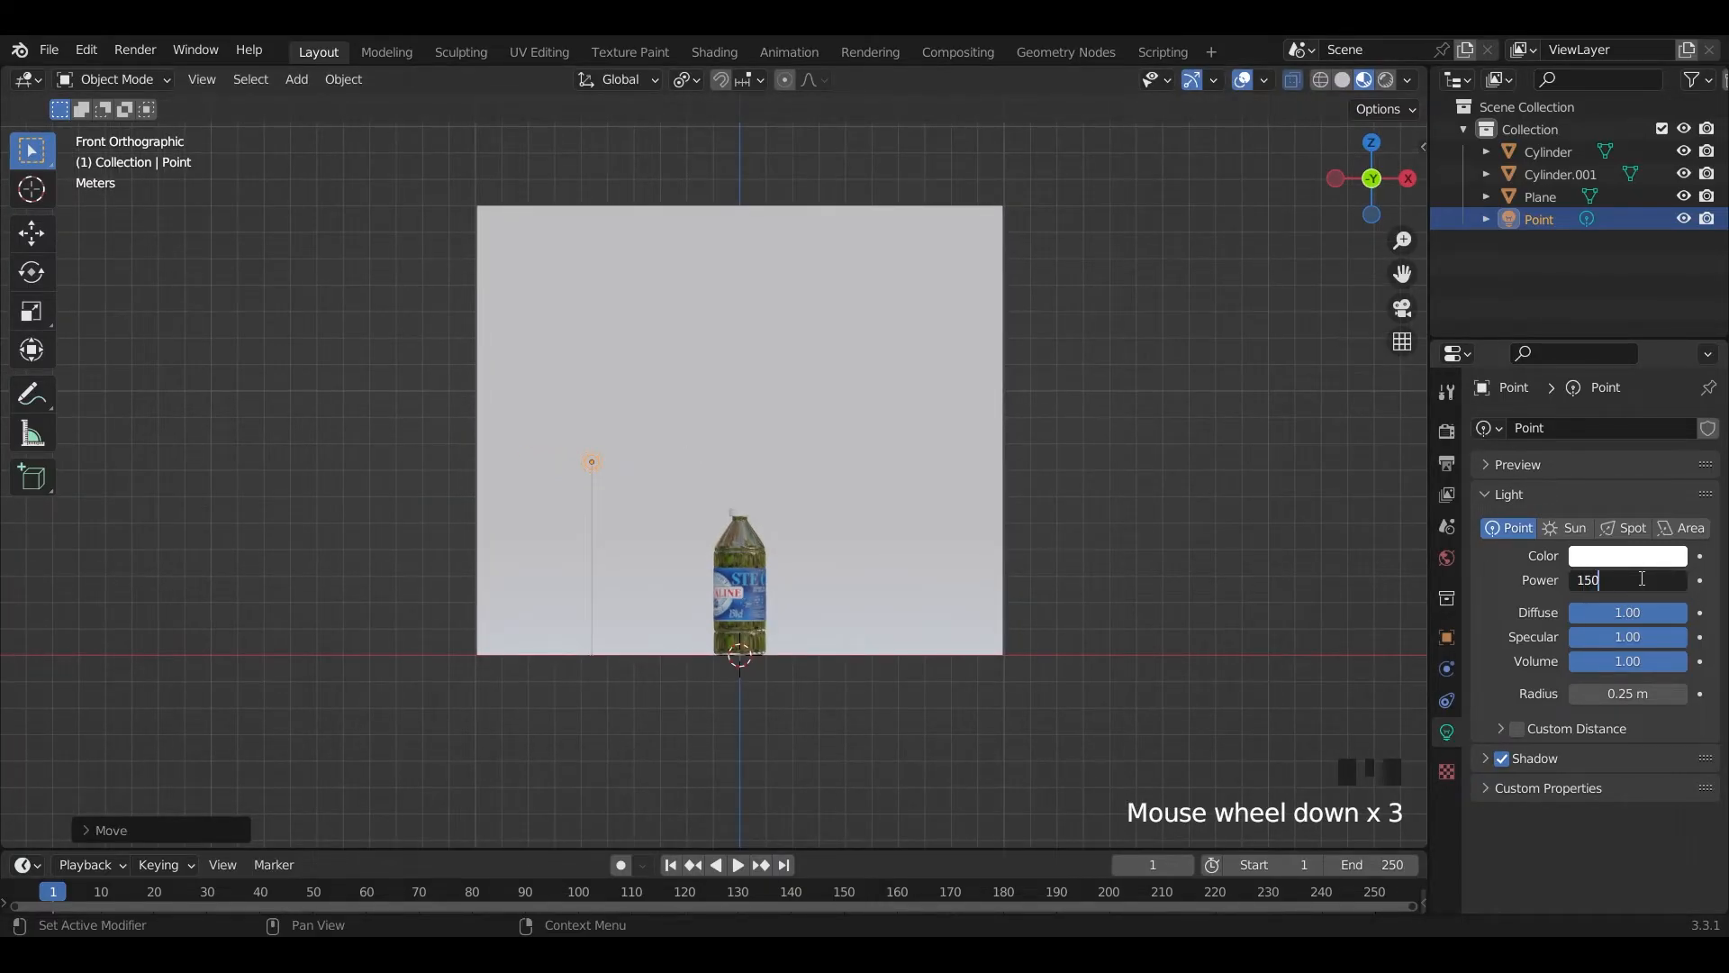
pyautogui.press('Return')
# - Duplicate the point light to the bottle's upper right and move the copy toward the front of the scene
pyautogui.keyDown('shift'); pyautogui.moveTo(1021, 634); pyautogui.dragTo(980, 780, button='middle'); pyautogui.keyUp('shift')
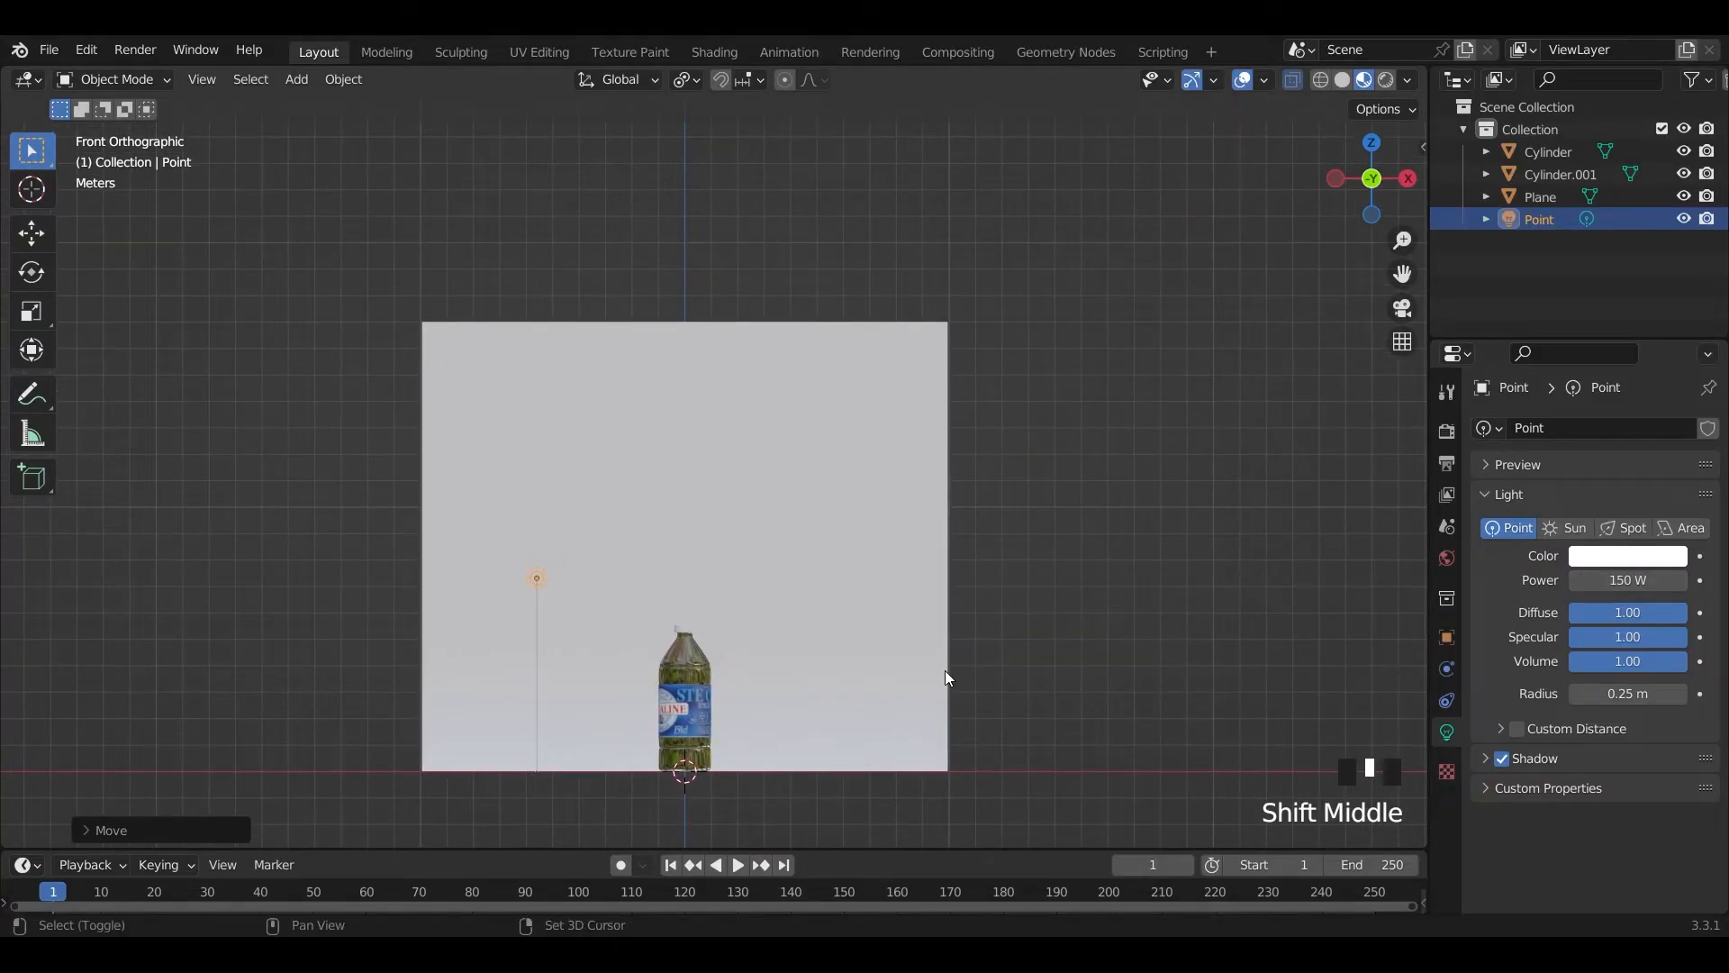
pyautogui.hotkey('shift', 'd')
pyautogui.click(1295, 446)
pyautogui.press('KP_3')
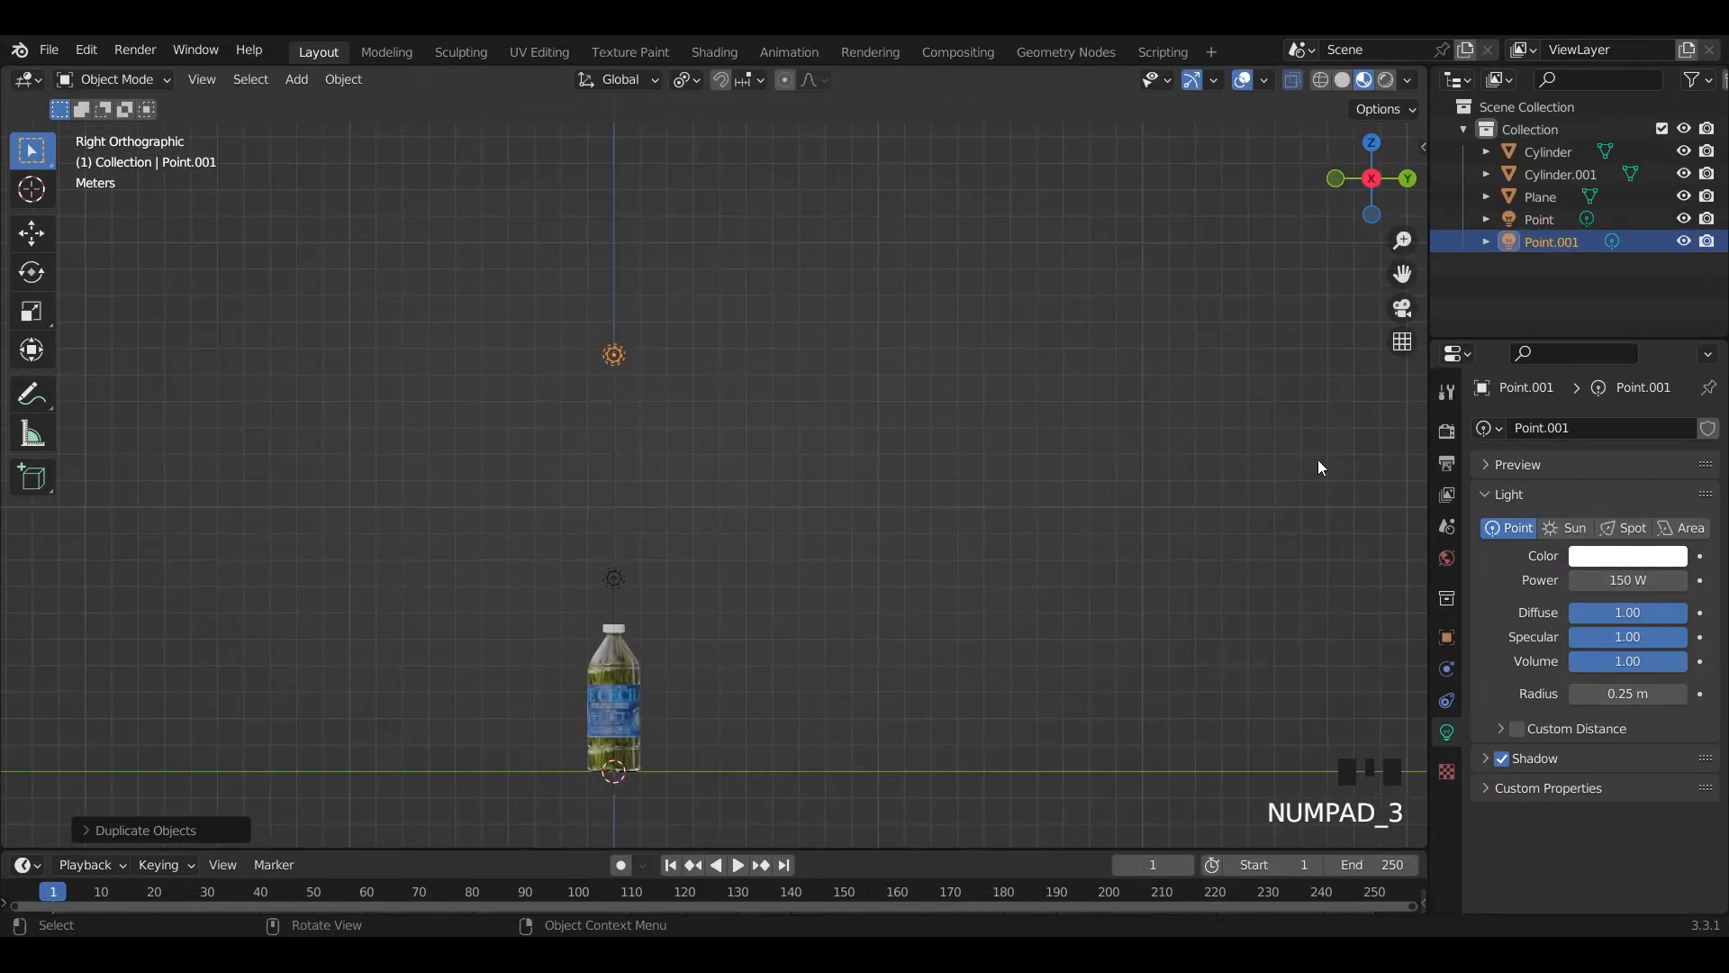
pyautogui.press('g')
pyautogui.click(818, 457)
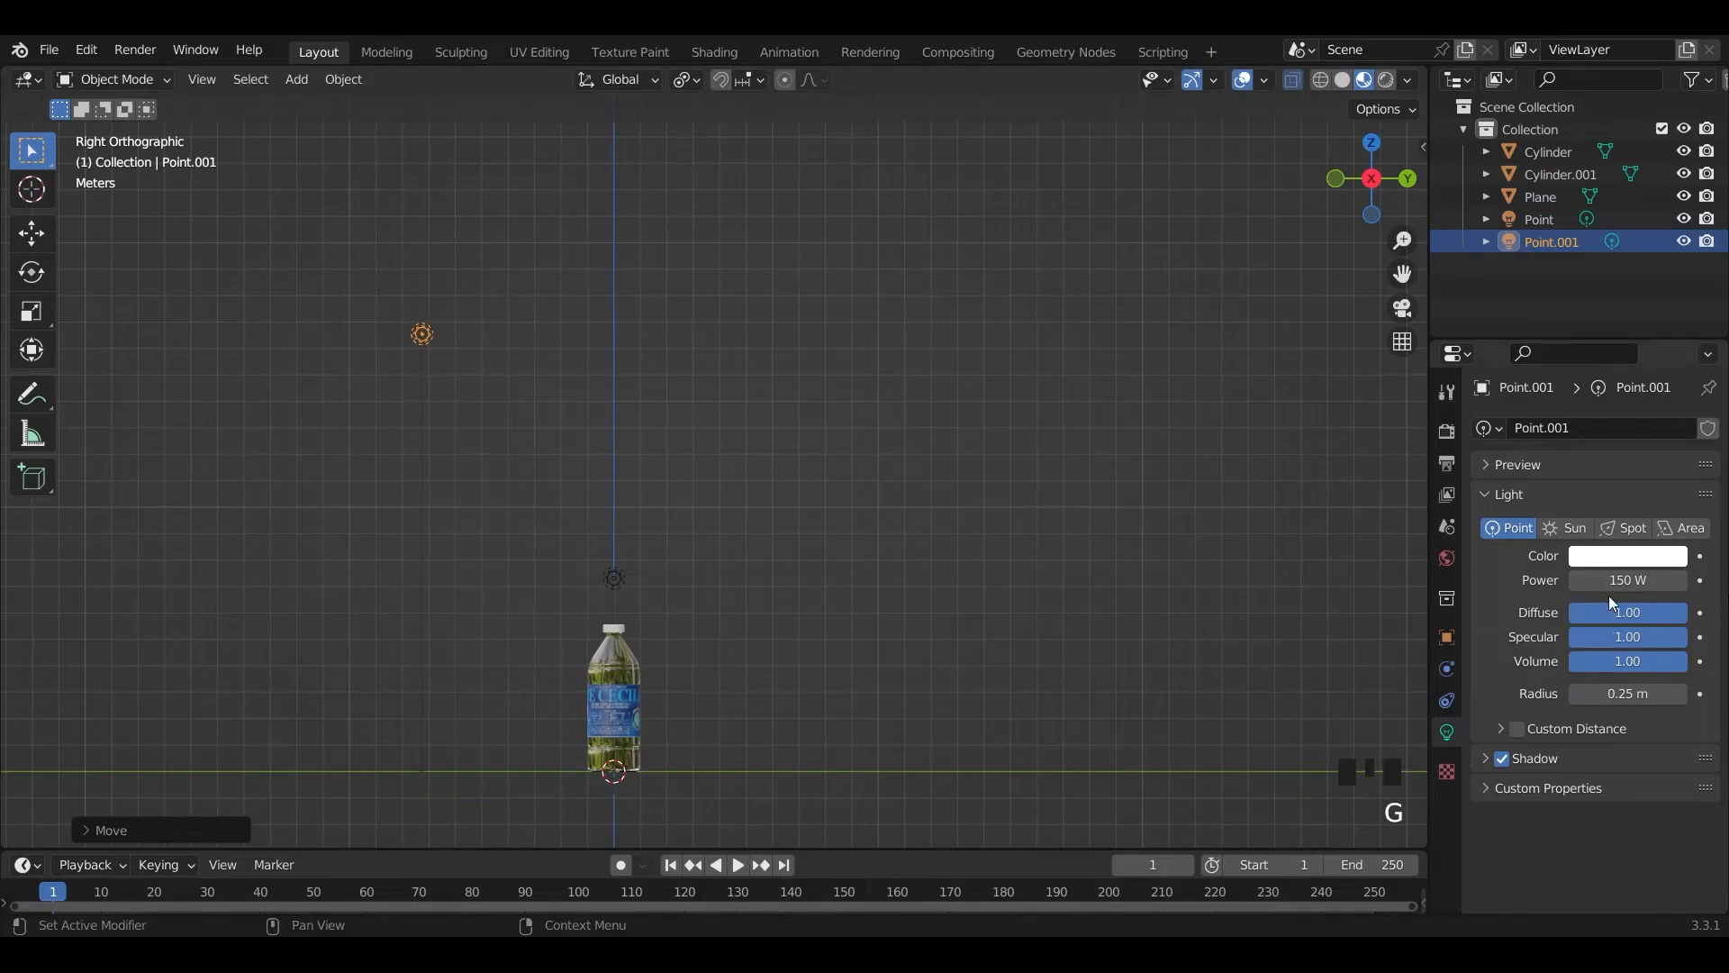
# - Set the duplicated light's power to 300 W and check both lights around the backdrop
pyautogui.press('BackSpace')
pyautogui.press('Return')
pyautogui.press('KP_0')
pyautogui.press('KP_0')
pyautogui.scroll(-2, 909, 580)
pyautogui.moveTo(909, 581); pyautogui.dragTo(304, 633, button='middle')
pyautogui.scroll(6, 783, 604)
pyautogui.moveTo(783, 603); pyautogui.dragTo(1266, 647, button='middle')
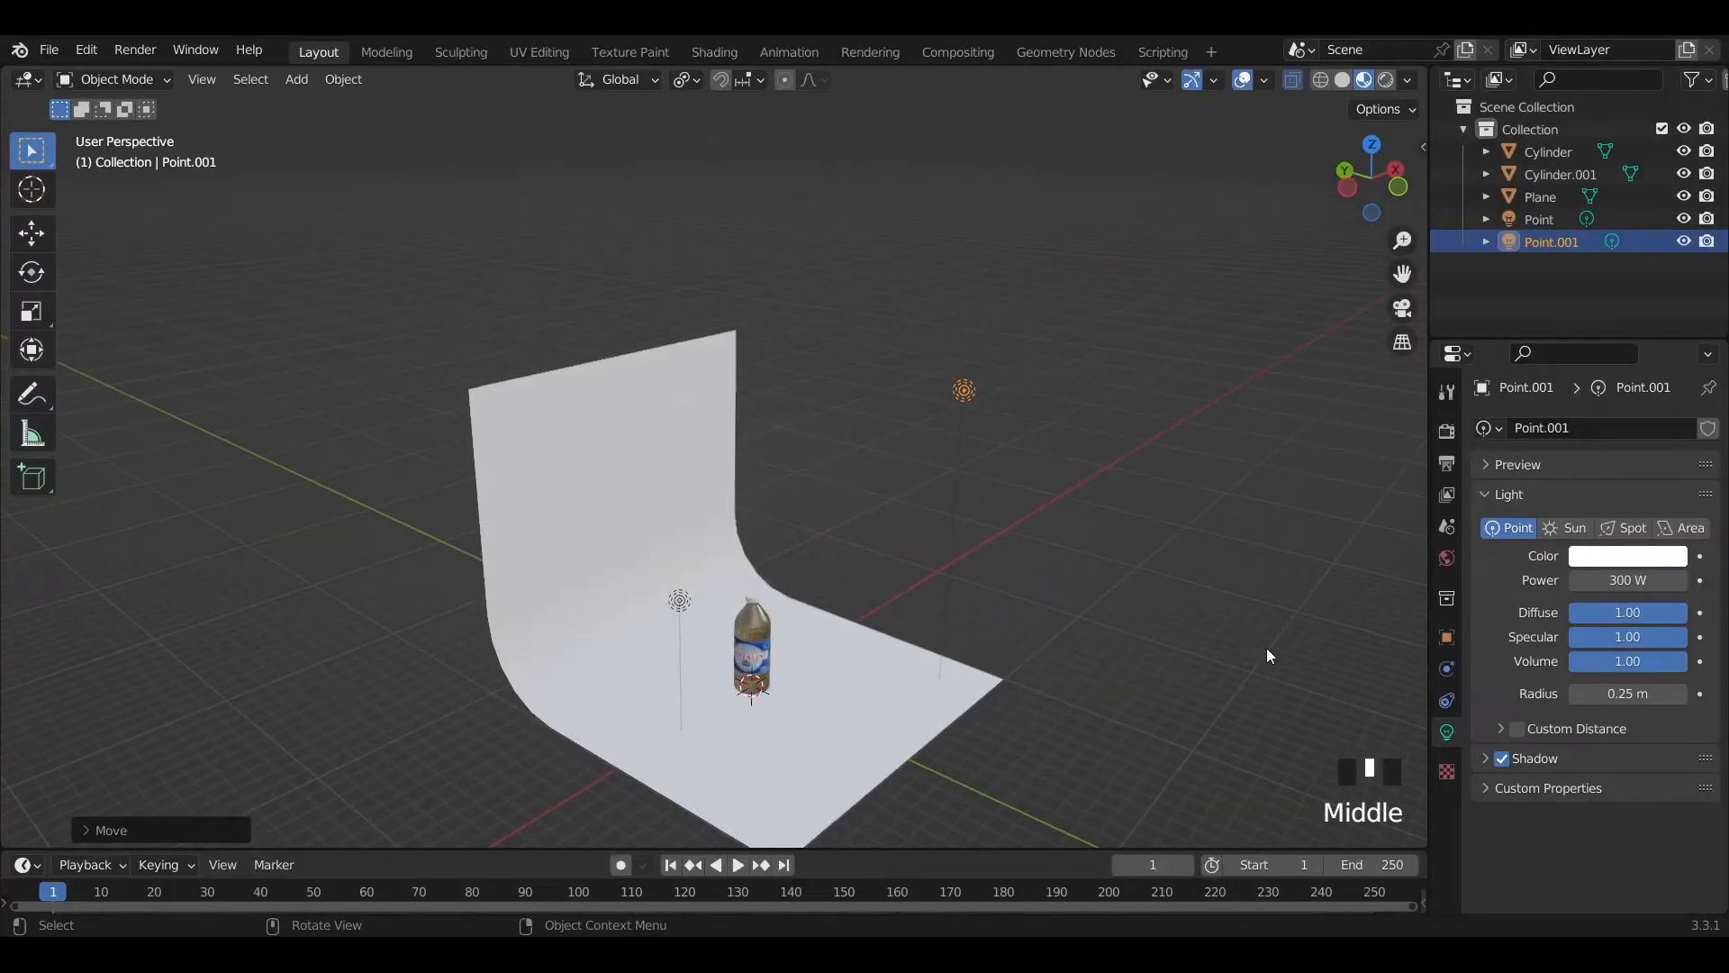
# - Set the world background's Strength to 5
pyautogui.click(1446, 558)
pyautogui.click(1629, 605)
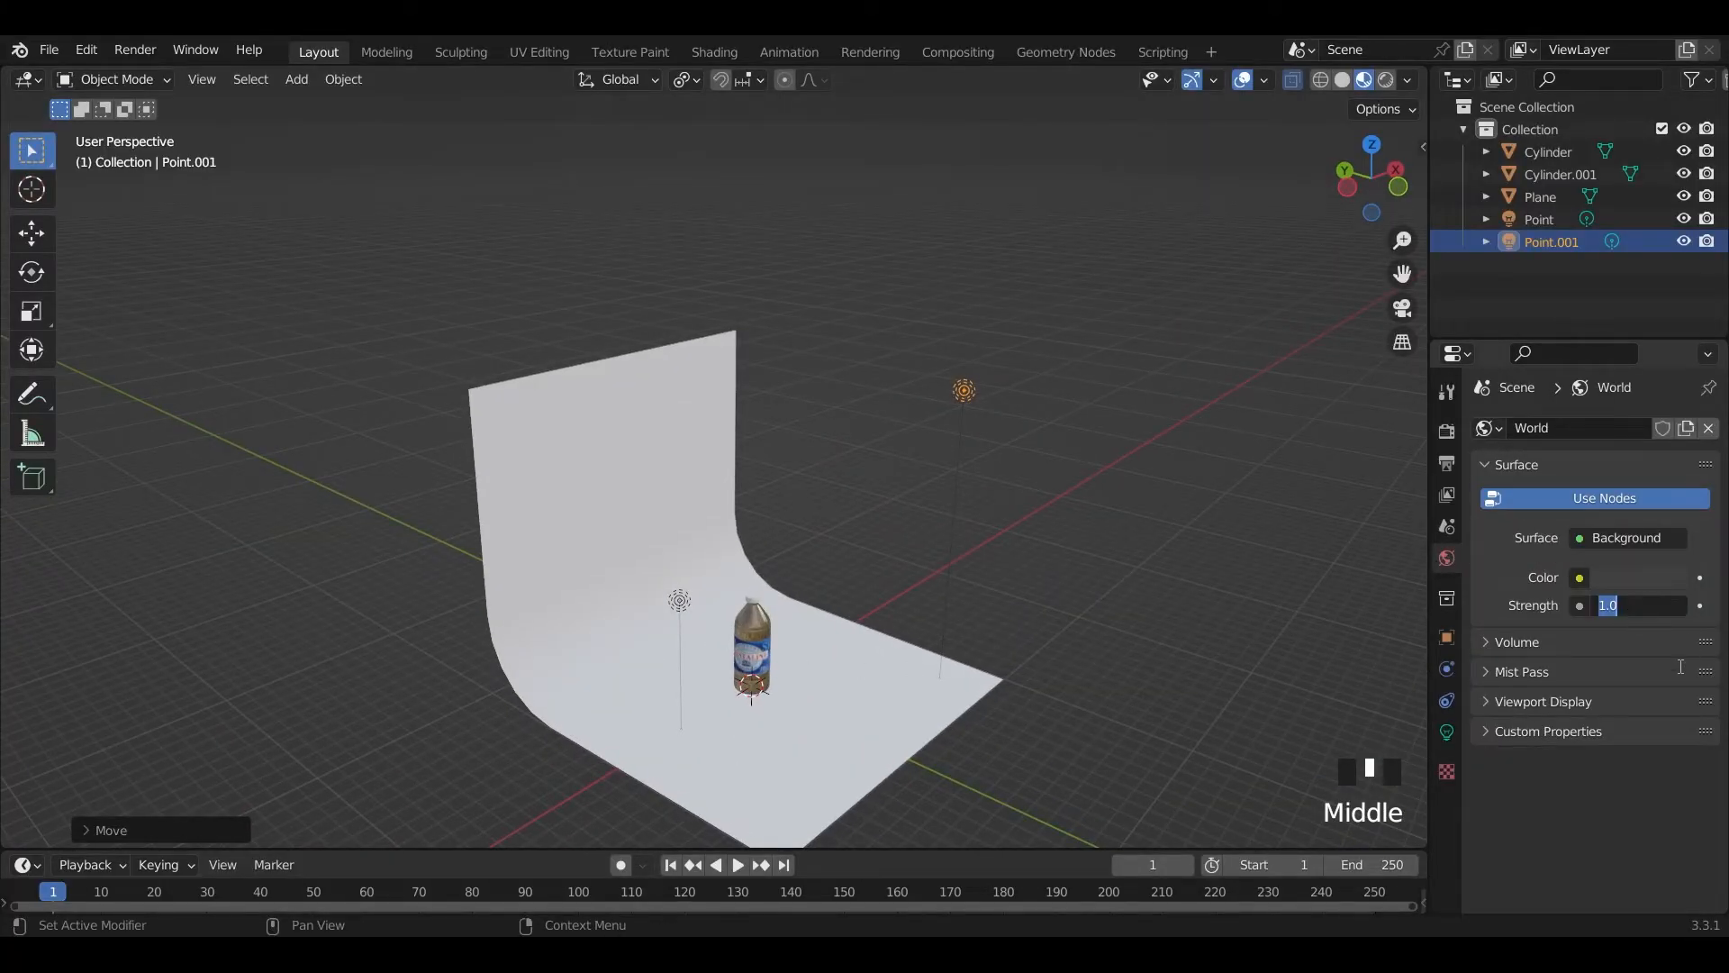
pyautogui.write('5')
pyautogui.click(1681, 668)
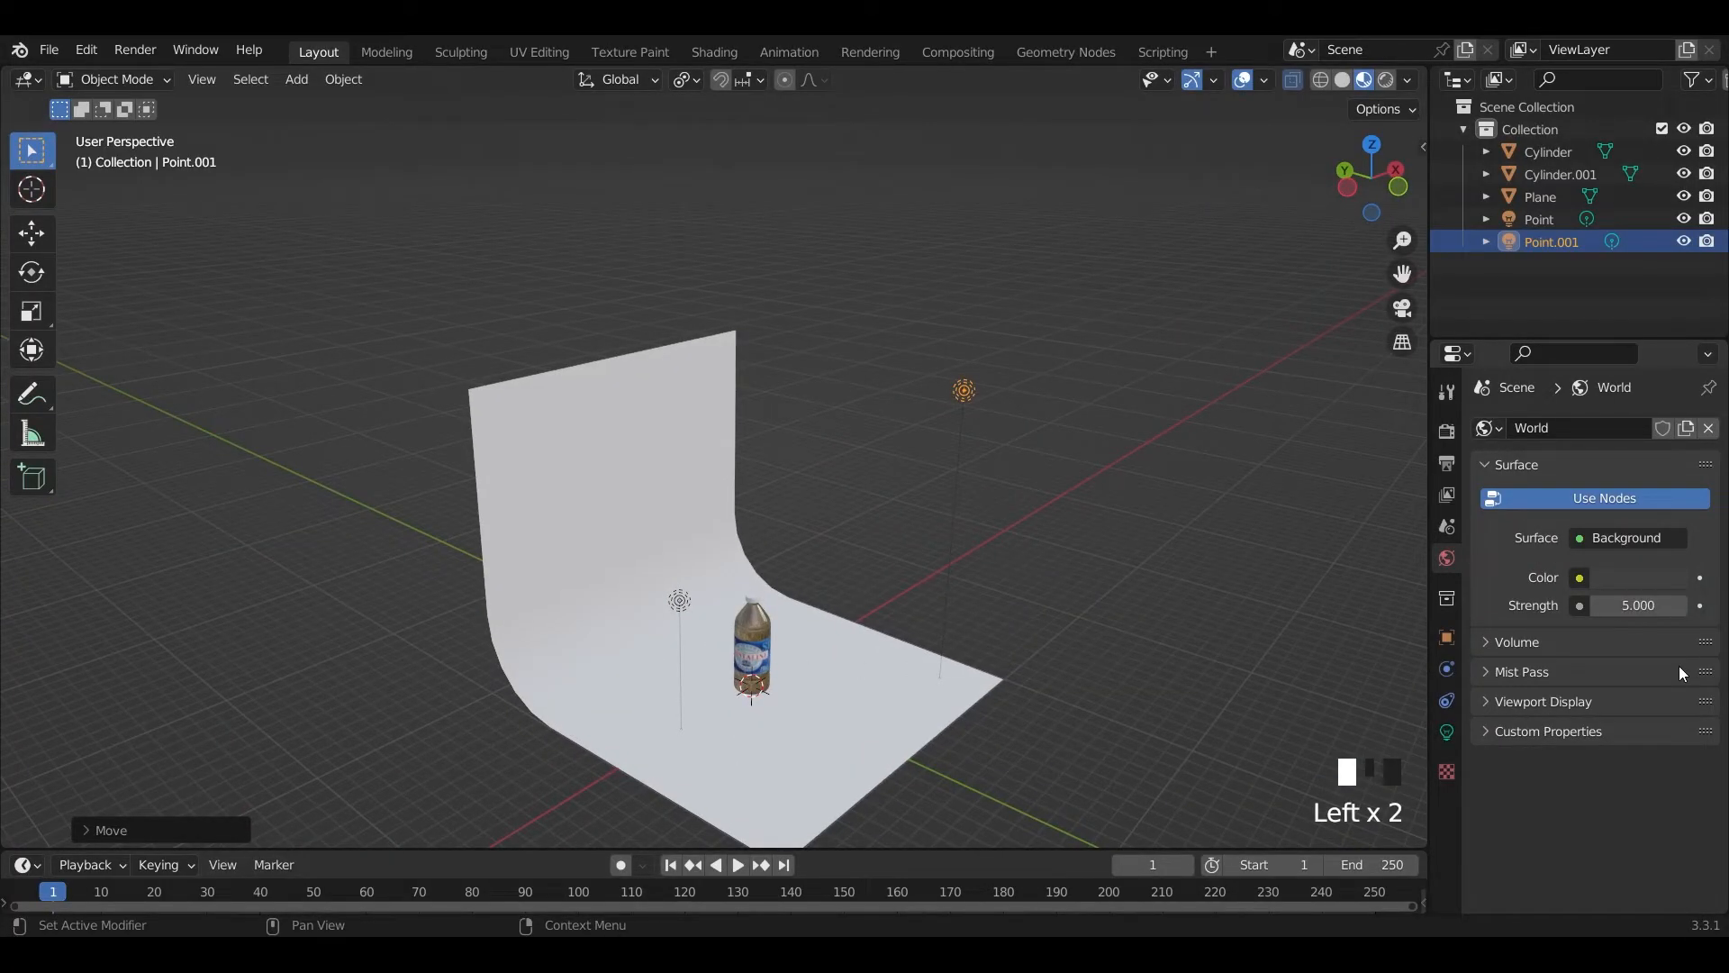
# - Set the render engine to Cycles and preview the bottle and backdrop in rendered viewport shading
pyautogui.click(1446, 432)
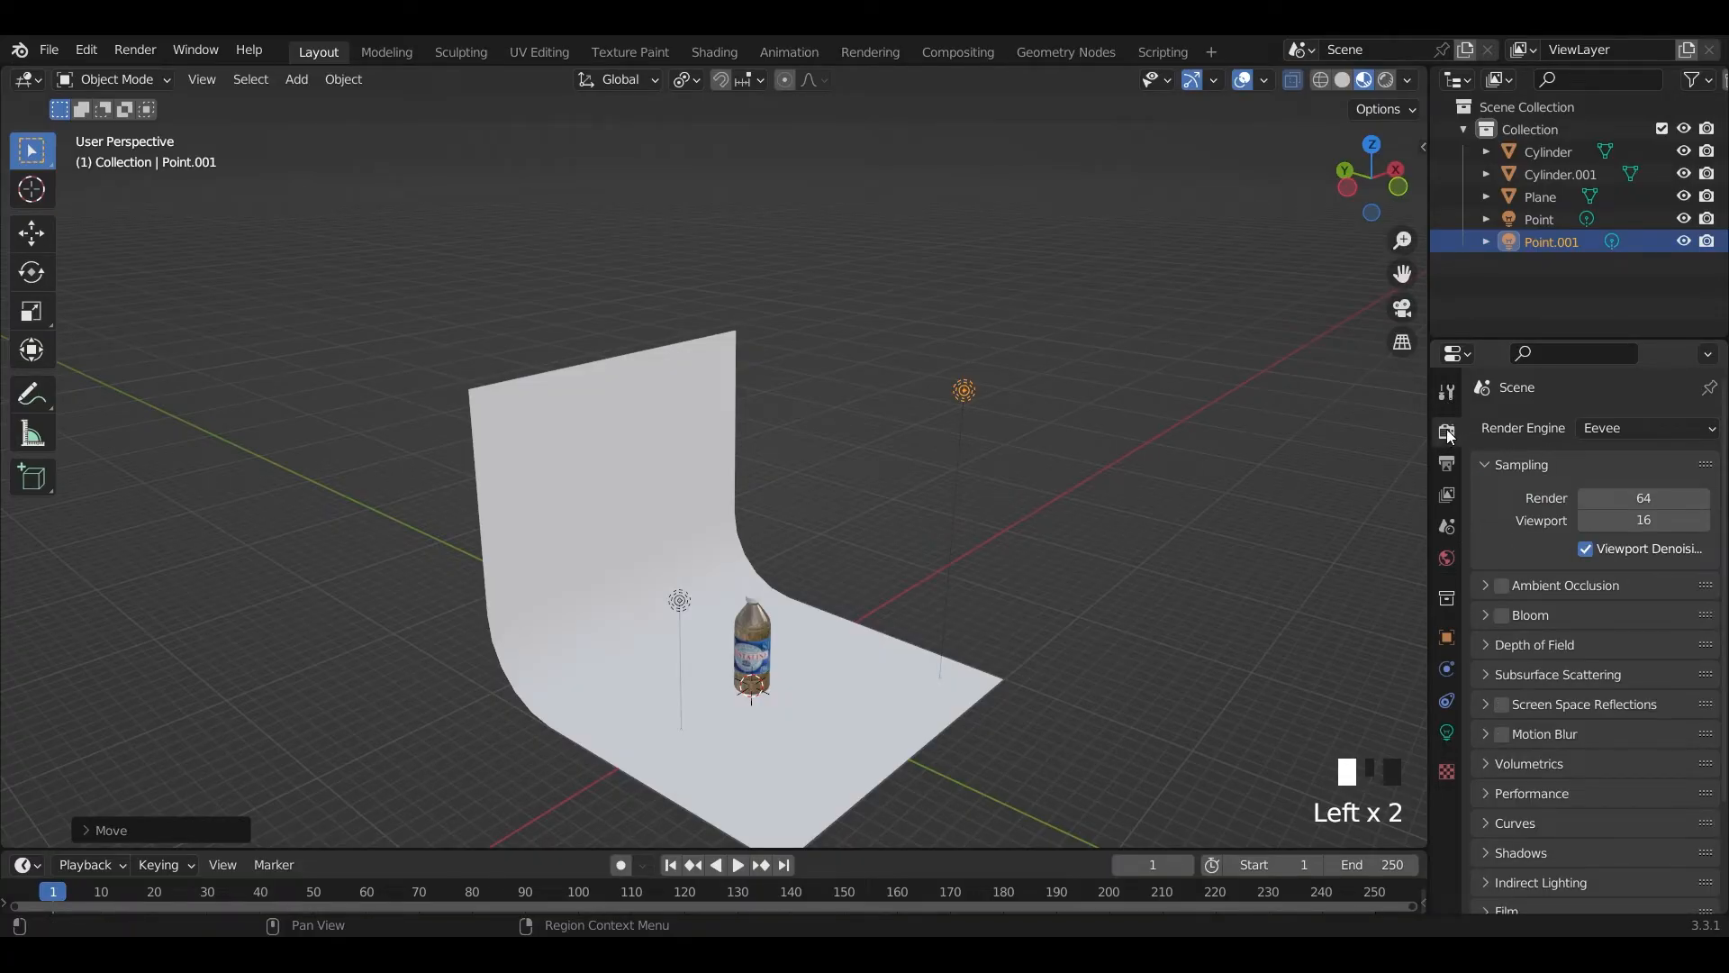
pyautogui.click(1643, 421)
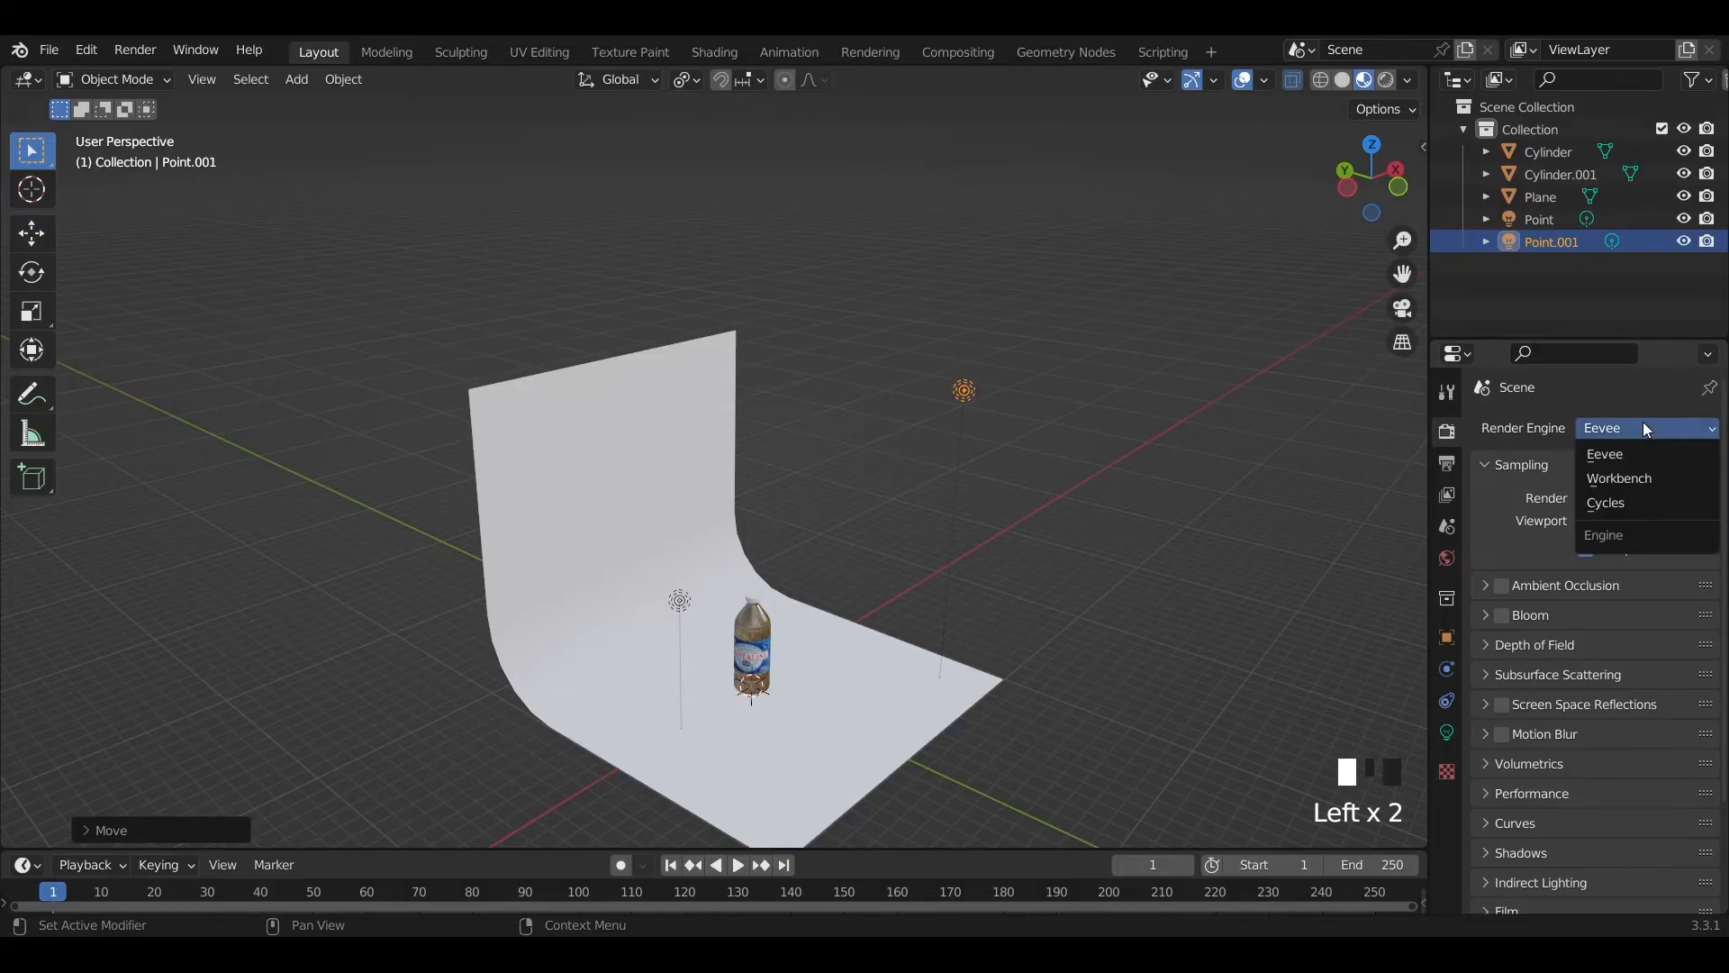
pyautogui.click(1637, 503)
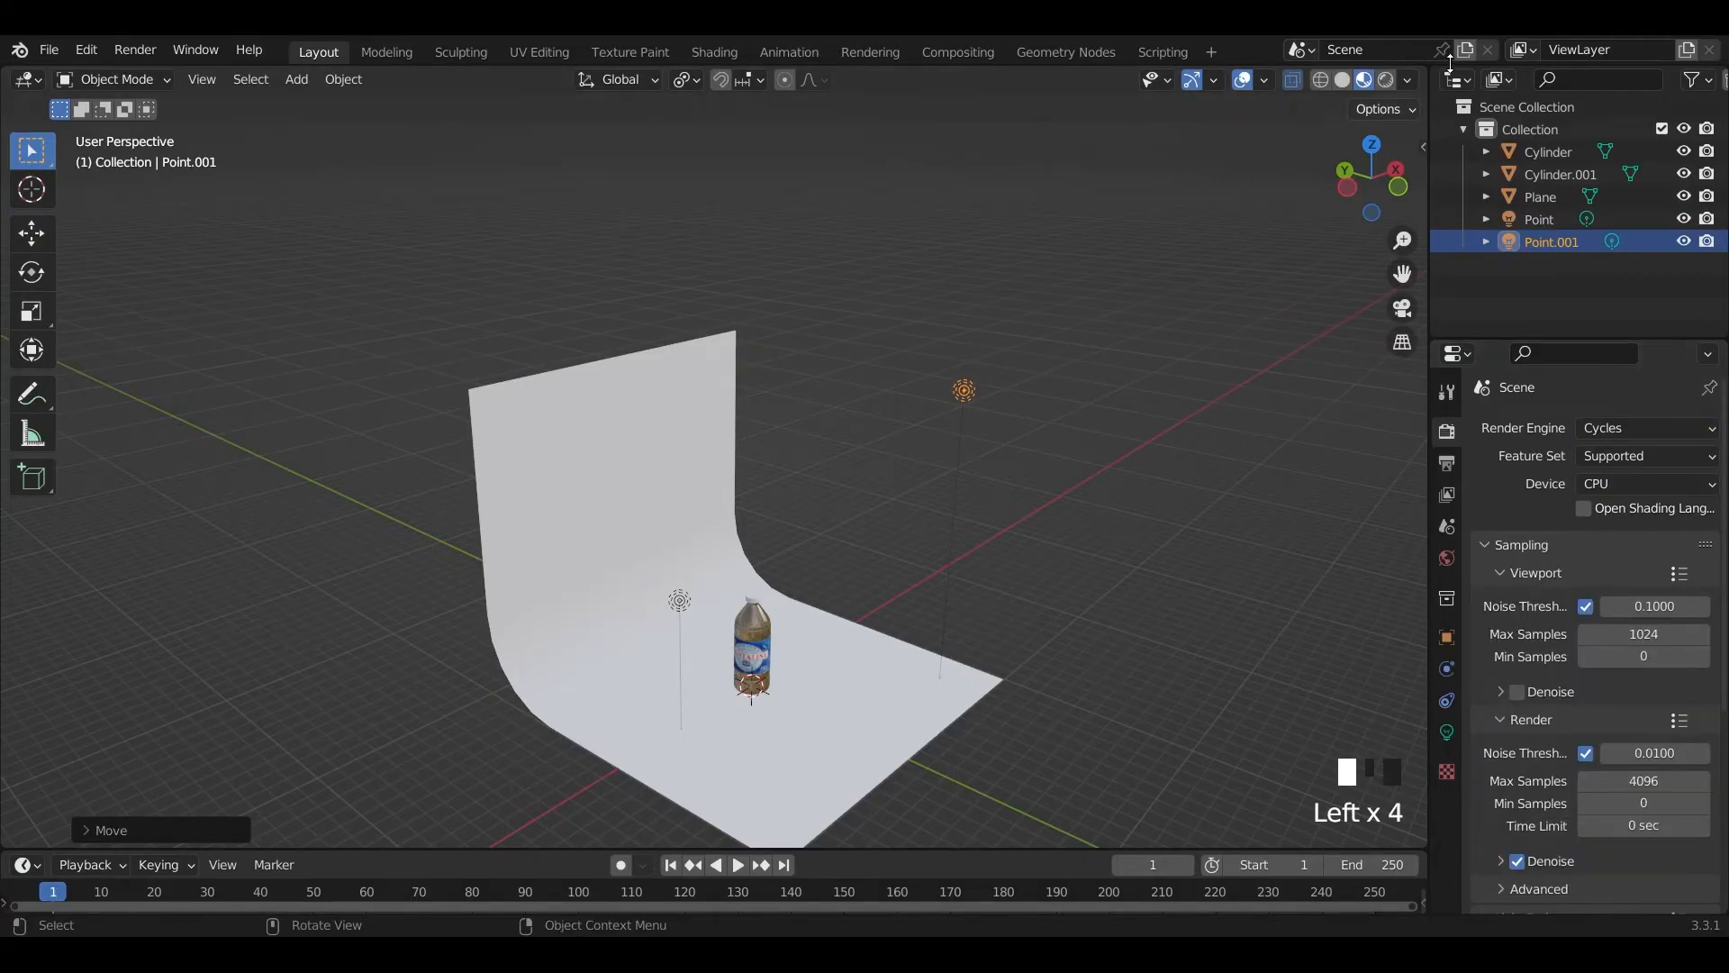
pyautogui.click(1378, 87)
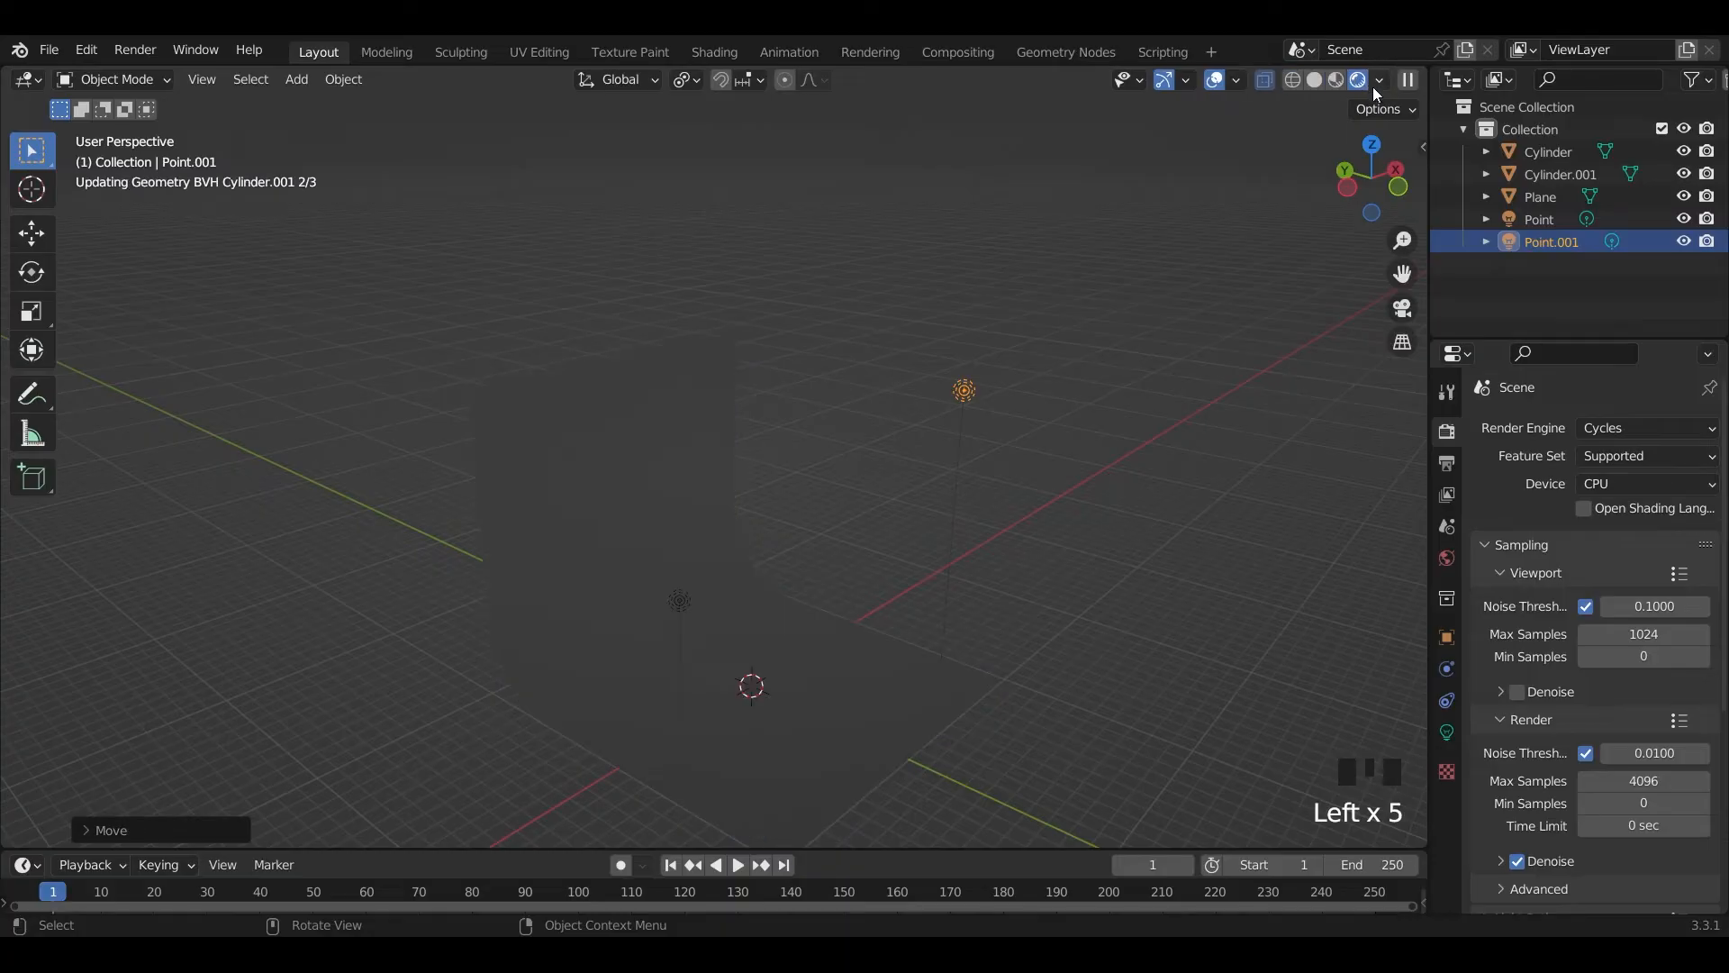
pyautogui.scroll(-3, 954, 483)
pyautogui.moveTo(943, 531)
pyautogui.mouseDown(button='middle')
pyautogui.moveTo(899, 556)
pyautogui.moveTo(771, 547)
pyautogui.moveTo(802, 546)
pyautogui.moveTo(770, 453)
pyautogui.mouseUp(button='middle')
pyautogui.scroll(5, 772, 547)
pyautogui.scroll(-6, 791, 489)
pyautogui.scroll(7, 765, 446)
pyautogui.keyDown('shift'); pyautogui.moveTo(738, 510); pyautogui.dragTo(778, 442, button='middle'); pyautogui.keyUp('shift')
pyautogui.moveTo(778, 442); pyautogui.dragTo(709, 522, button='middle')
# - Add a camera from the front view, then in side view move it forward and above floor level and rotate it slightly
pyautogui.press('KP_1')
pyautogui.hotkey('shift', 'a')
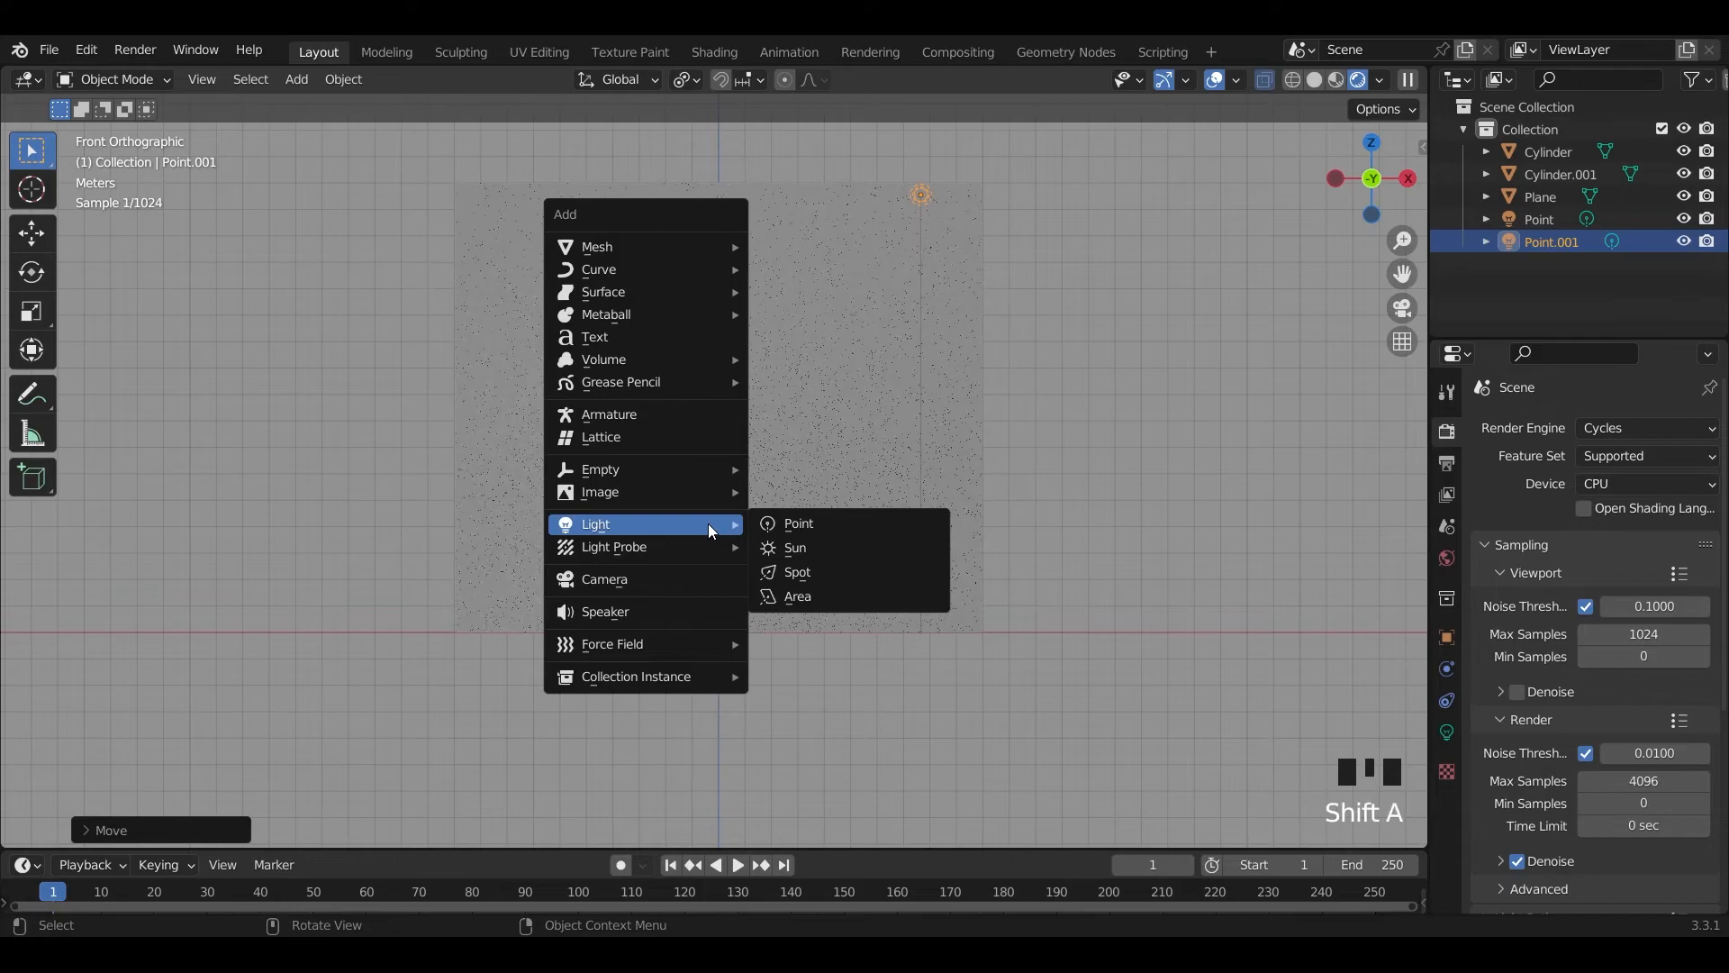
pyautogui.click(661, 577)
pyautogui.press('KP_3')
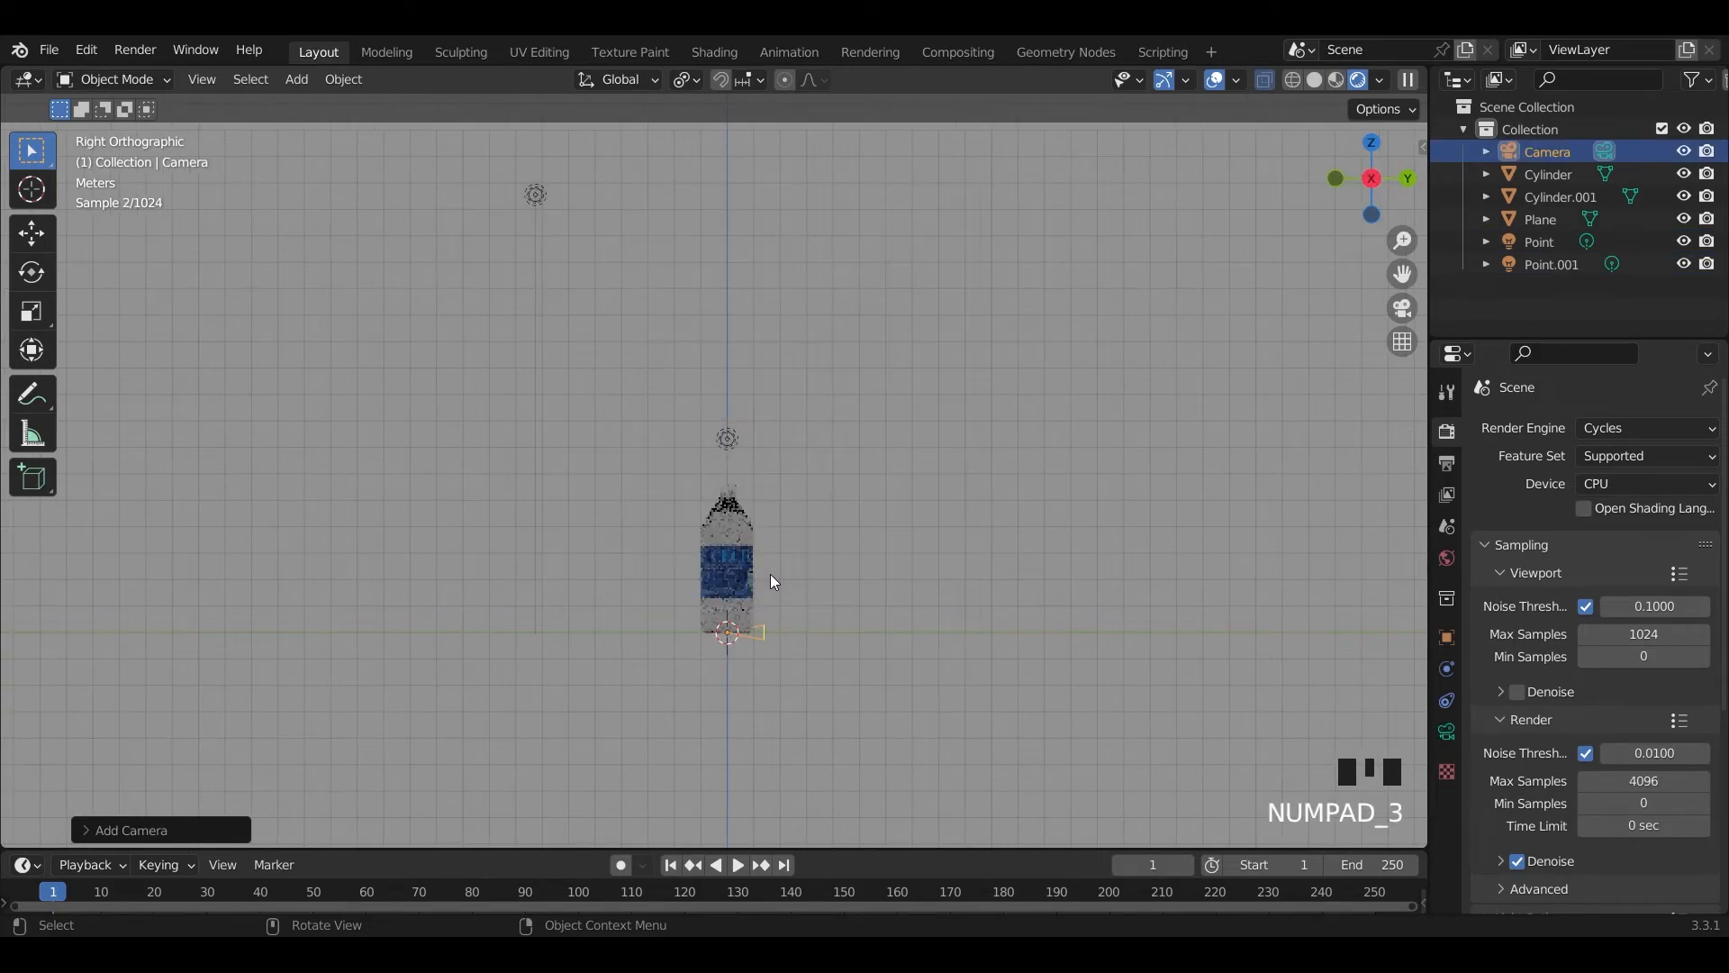
pyautogui.scroll(-3, 771, 581)
pyautogui.press('g')
pyautogui.click(612, 529)
pyautogui.press('r')
pyautogui.click(664, 562)
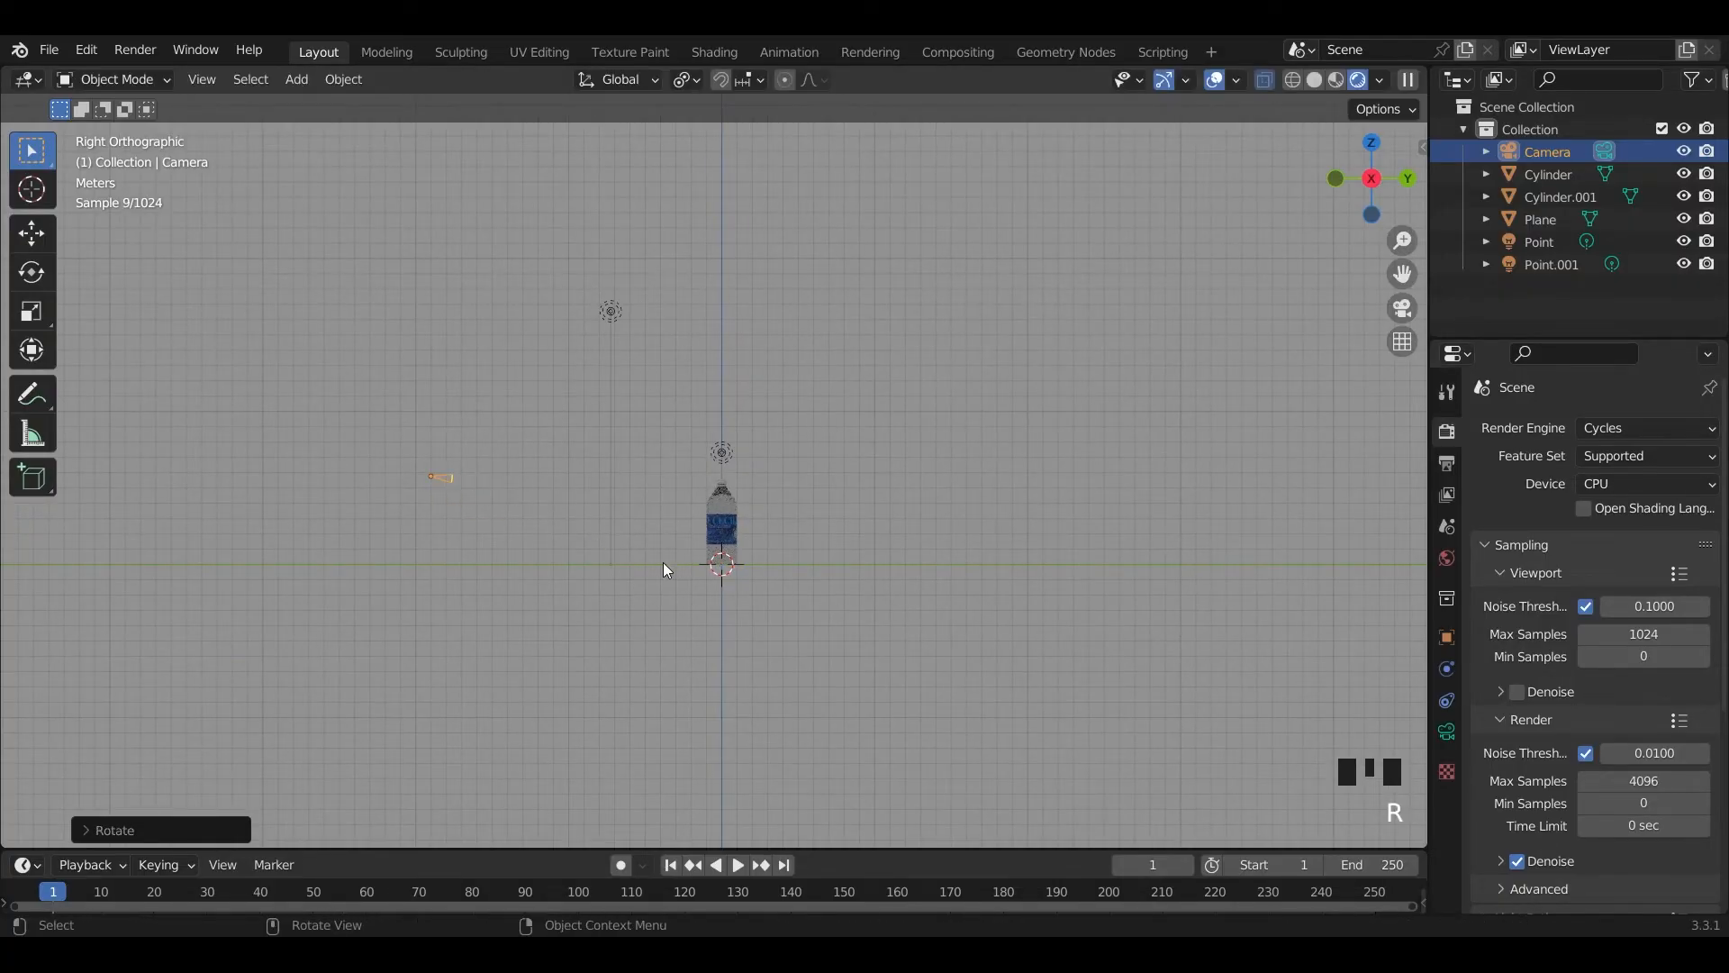
# - Look through the camera and tilt it about -2.6° around the global X axis to frame the whole bottle
pyautogui.press('KP_0')
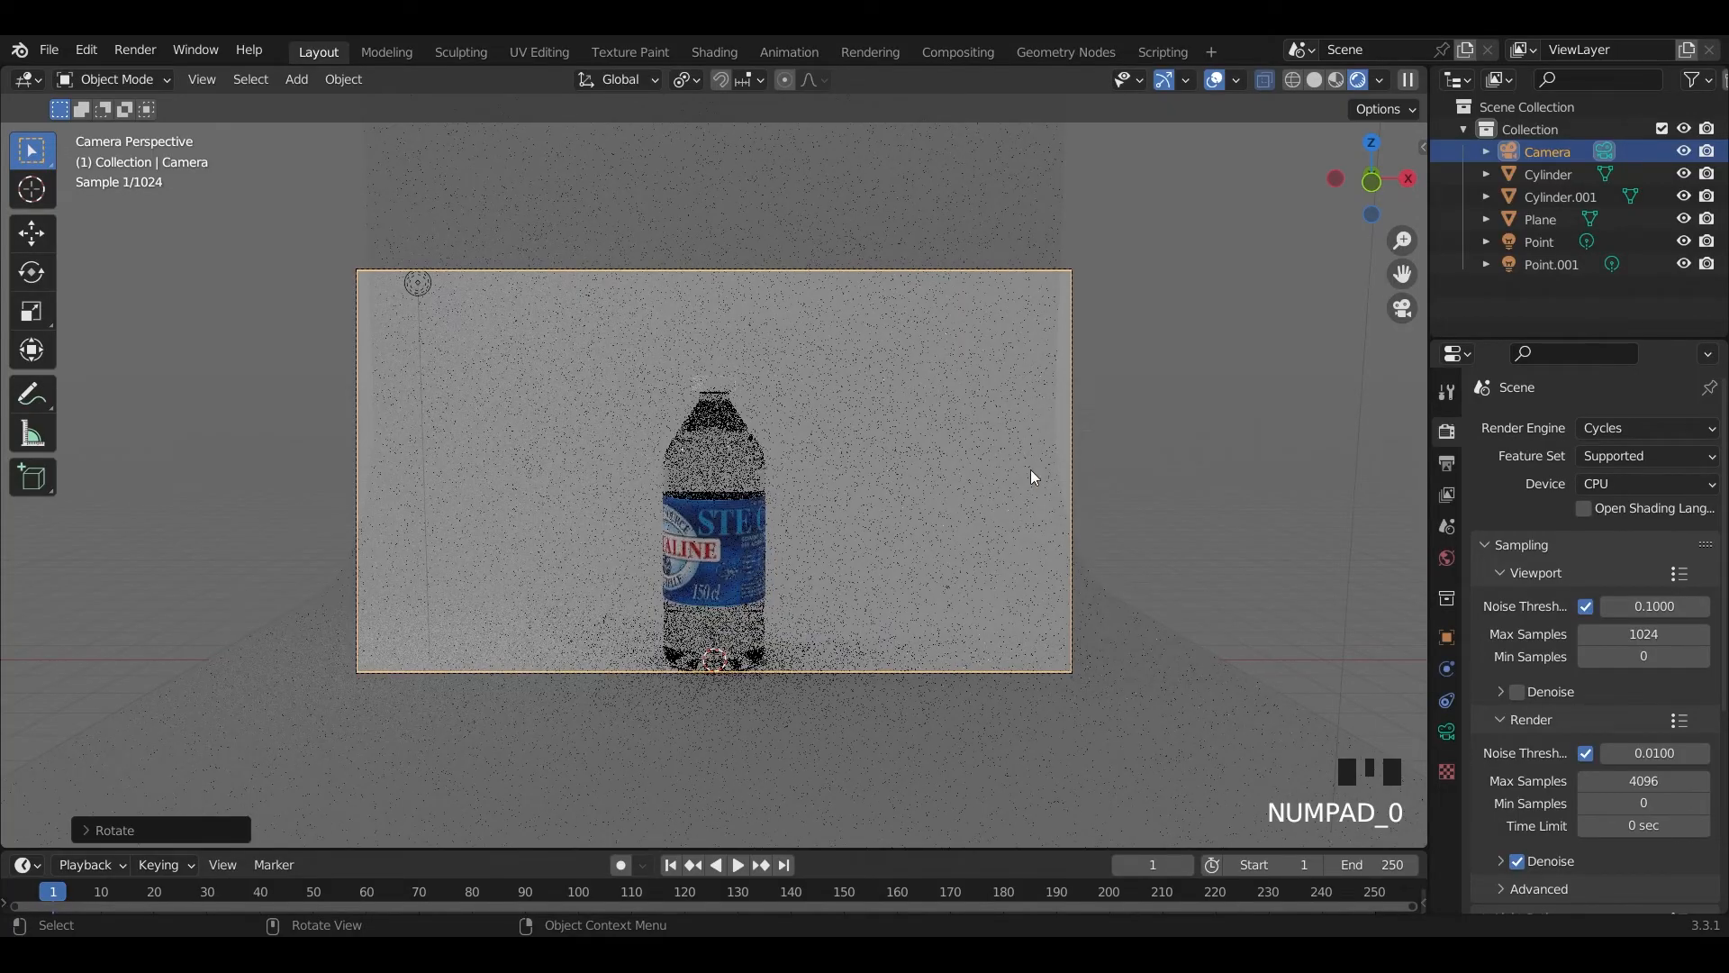
pyautogui.press('r')
pyautogui.press('x')
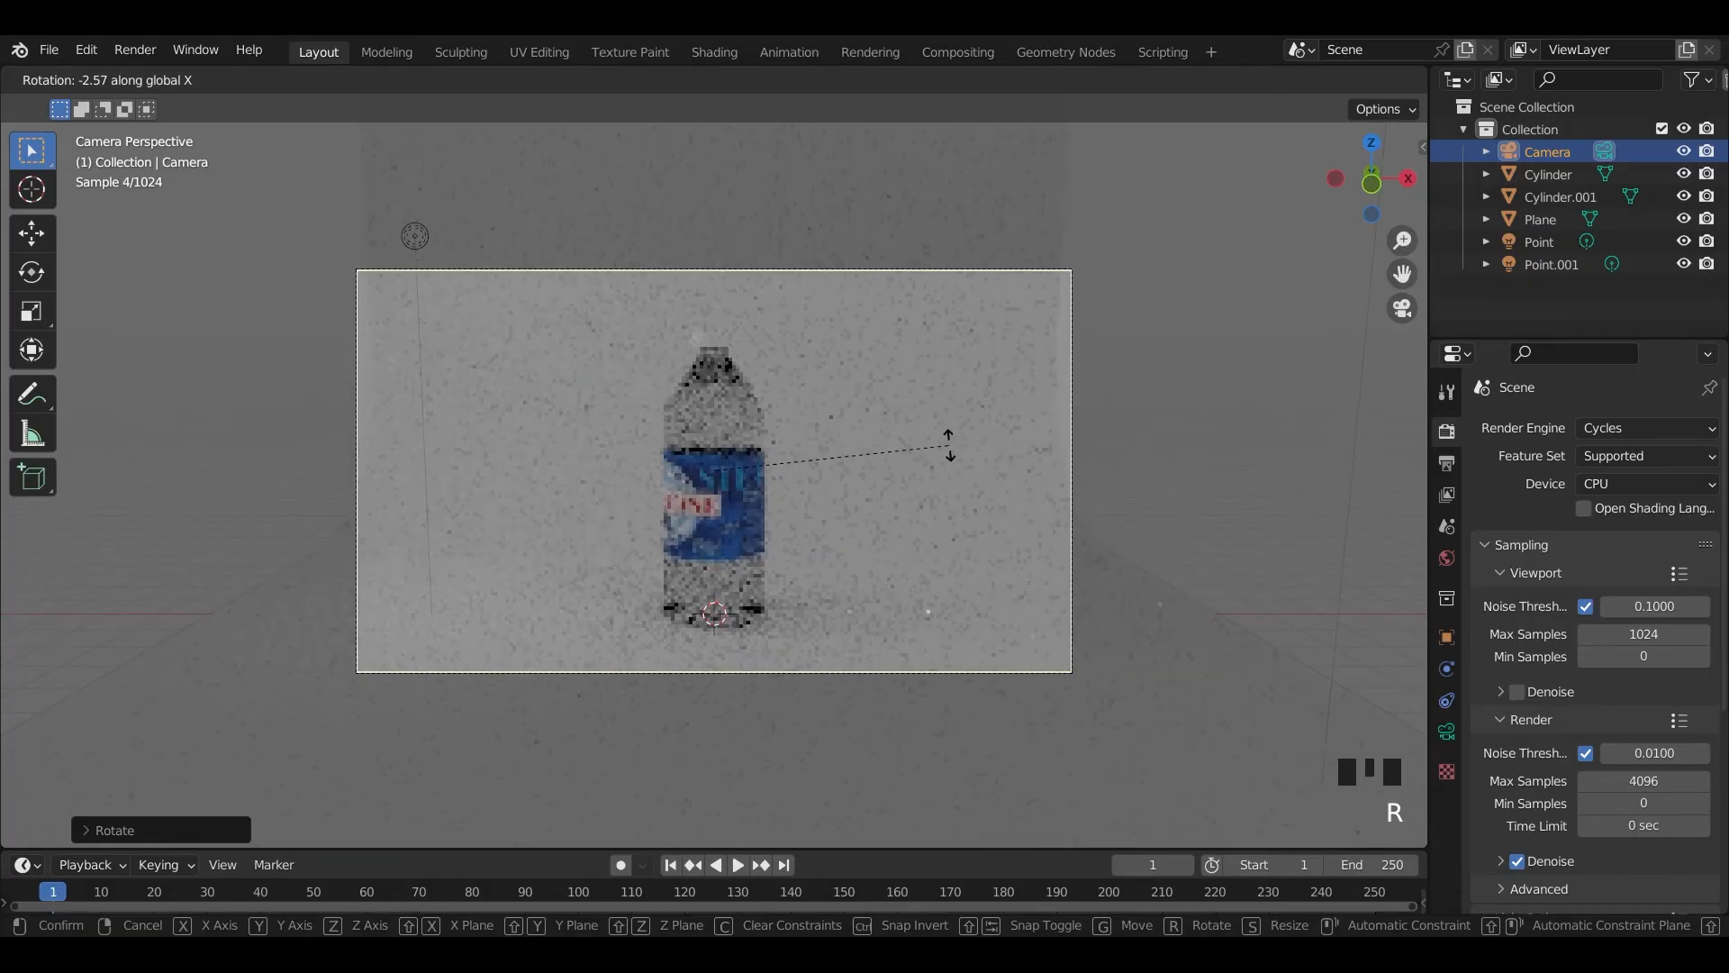
pyautogui.click(948, 445)
# - Scale the backdrop plane slightly wider along the global X axis so its side edges clear the camera frame
pyautogui.click(302, 691)
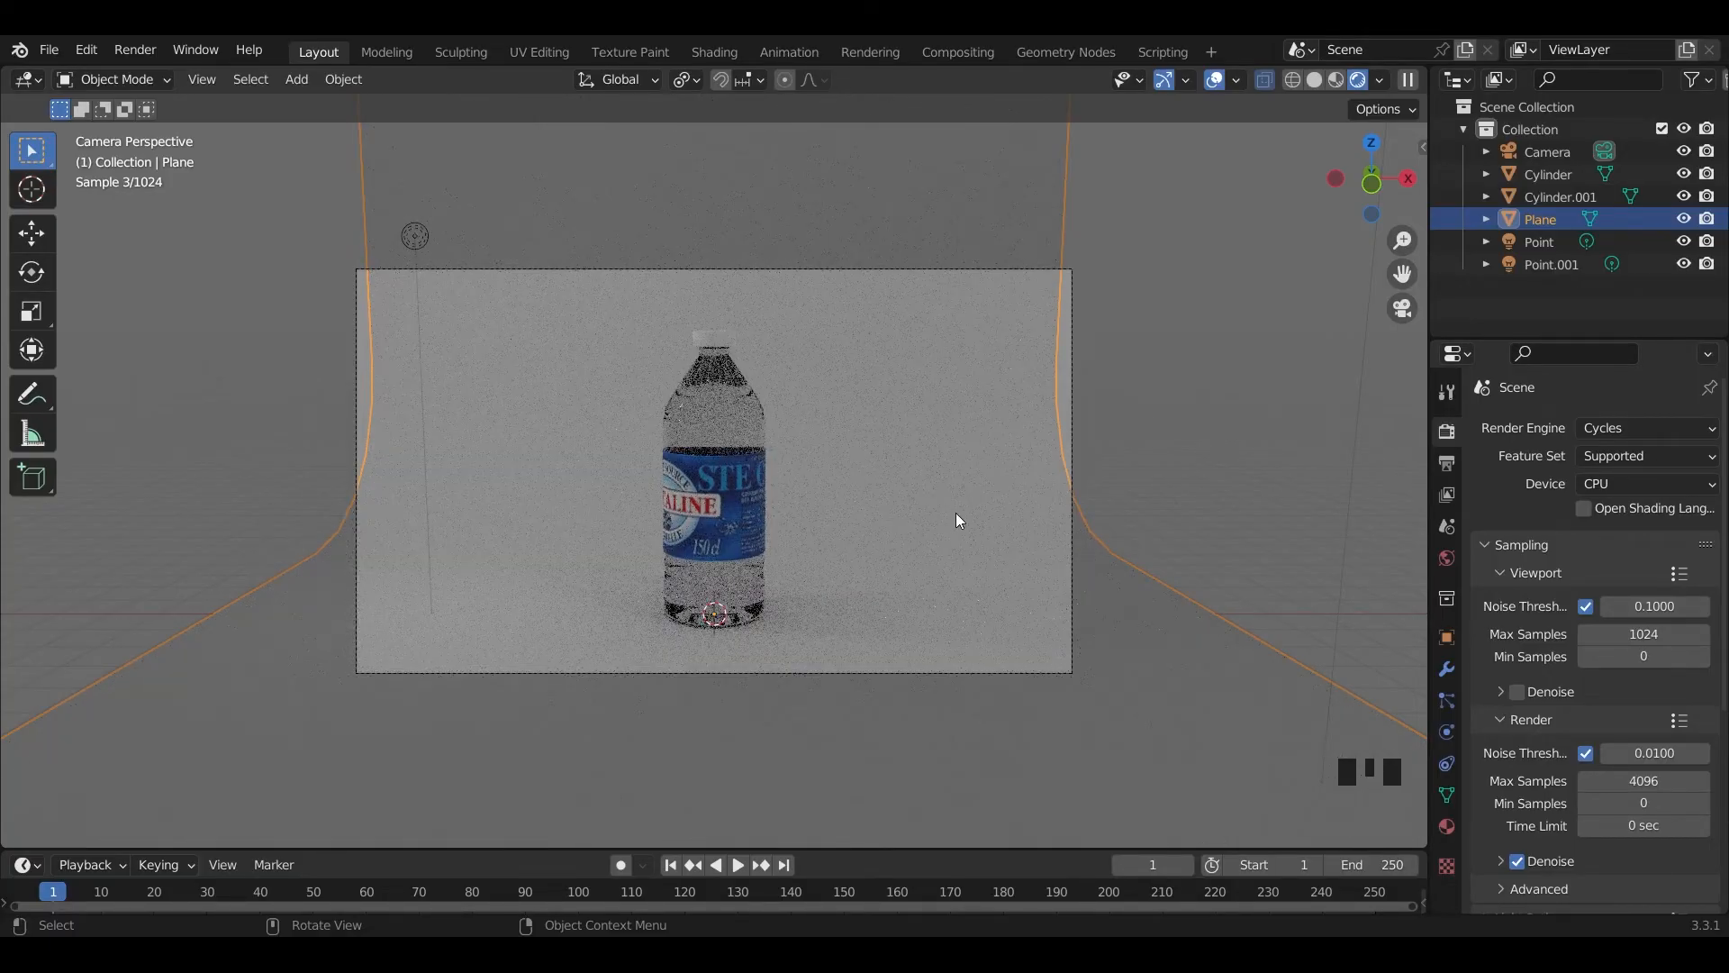
pyautogui.press('s')
pyautogui.press('x')
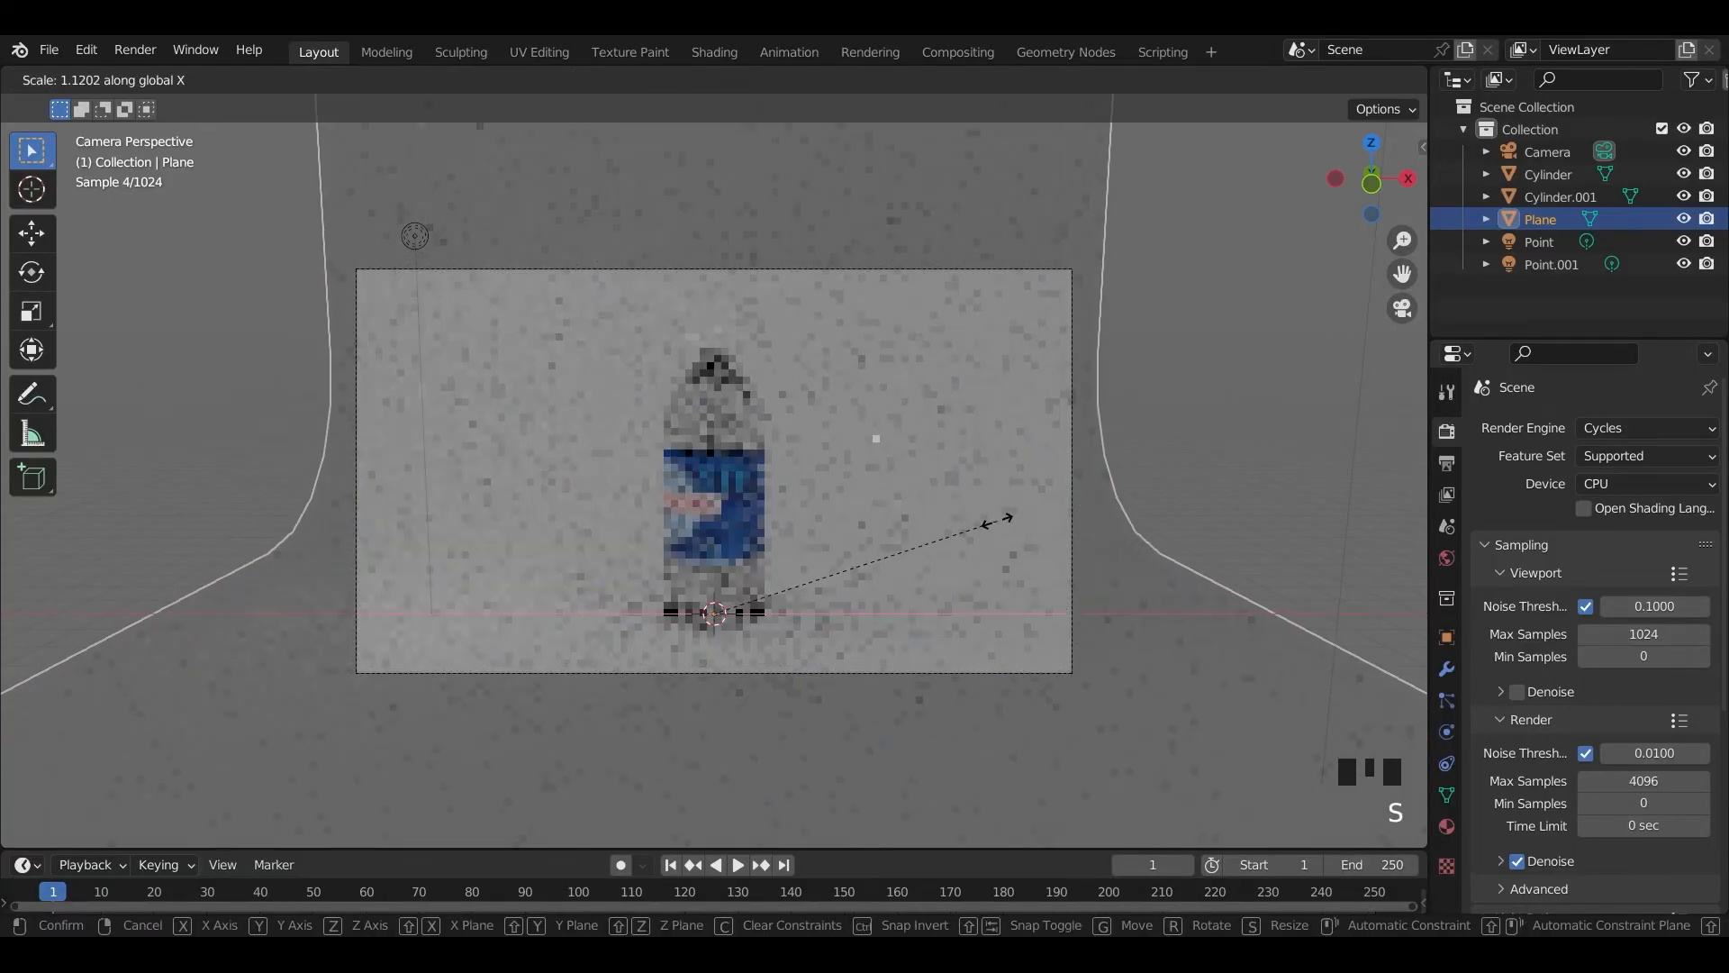
pyautogui.click(1008, 519)
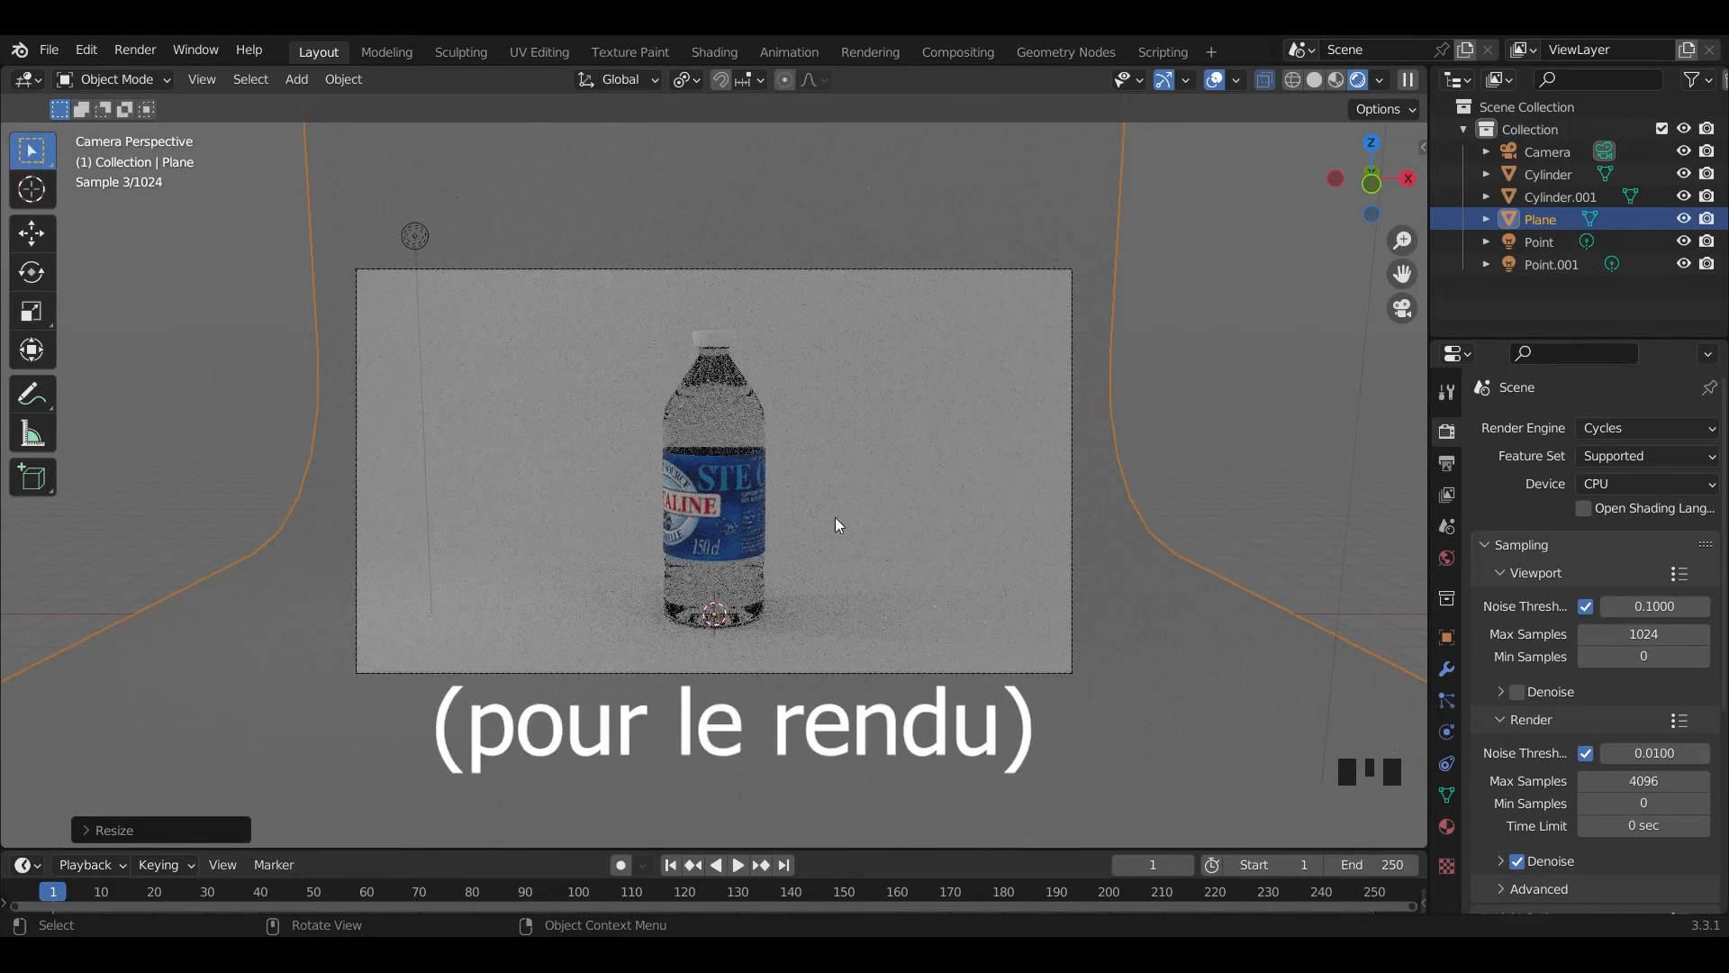
# - Change the main viewport to the Compositor and enable Use Nodes
pyautogui.click(27, 80)
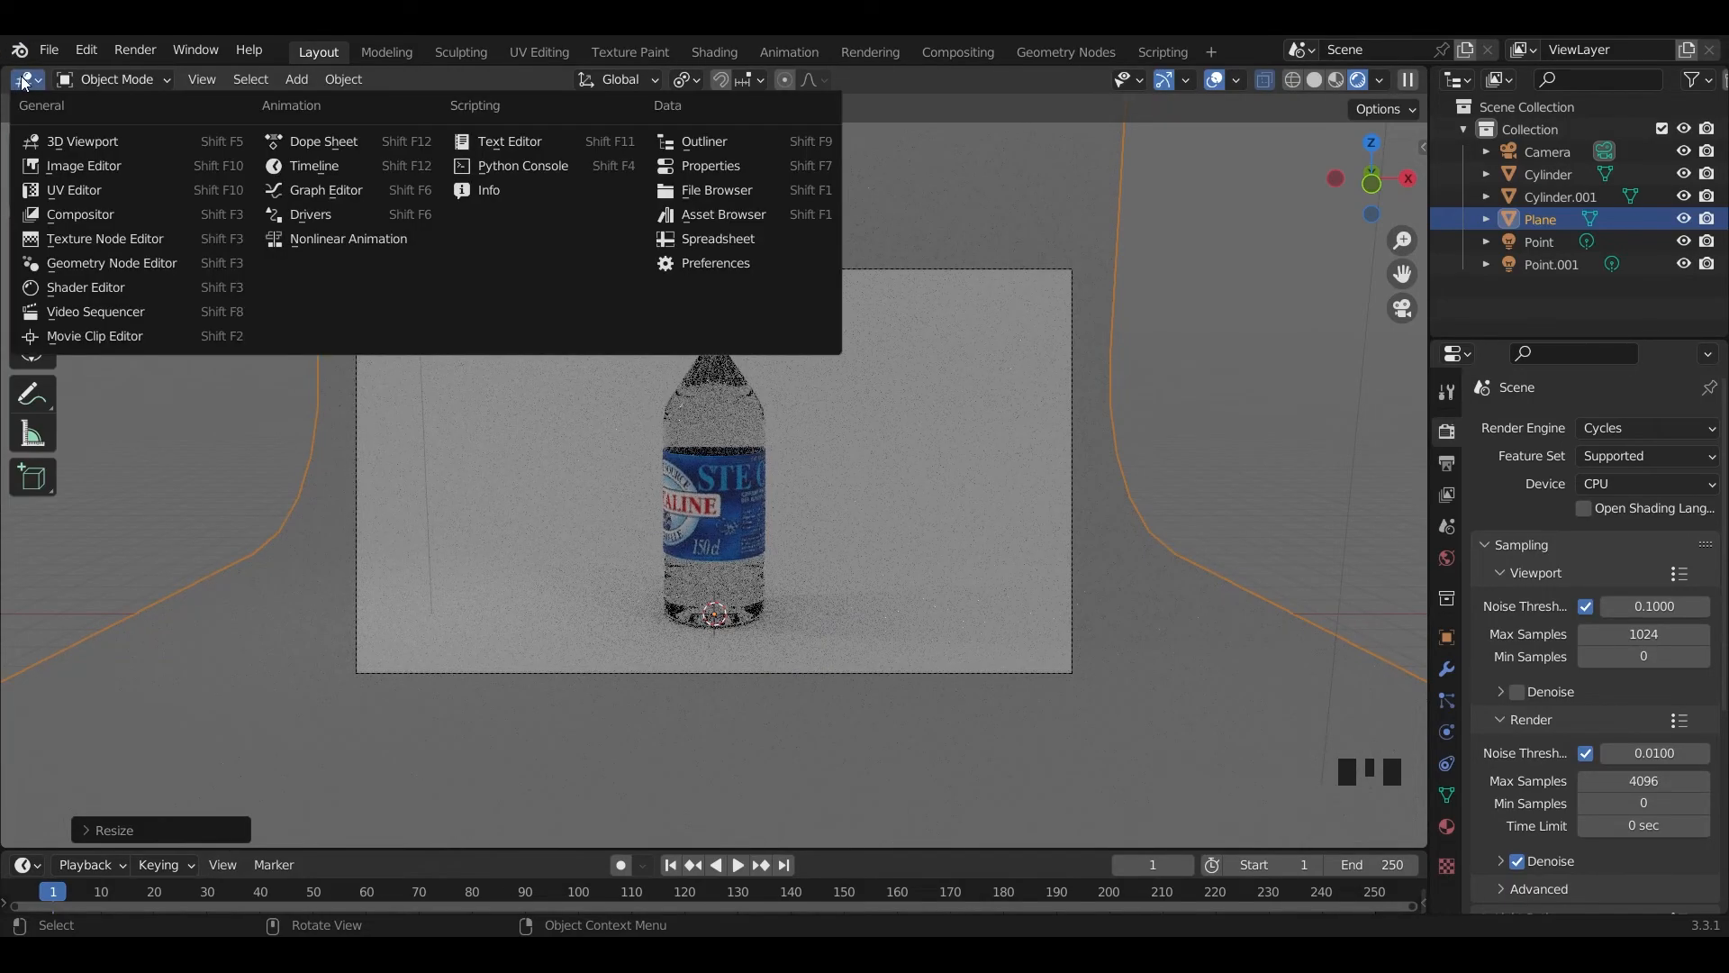
pyautogui.click(29, 79)
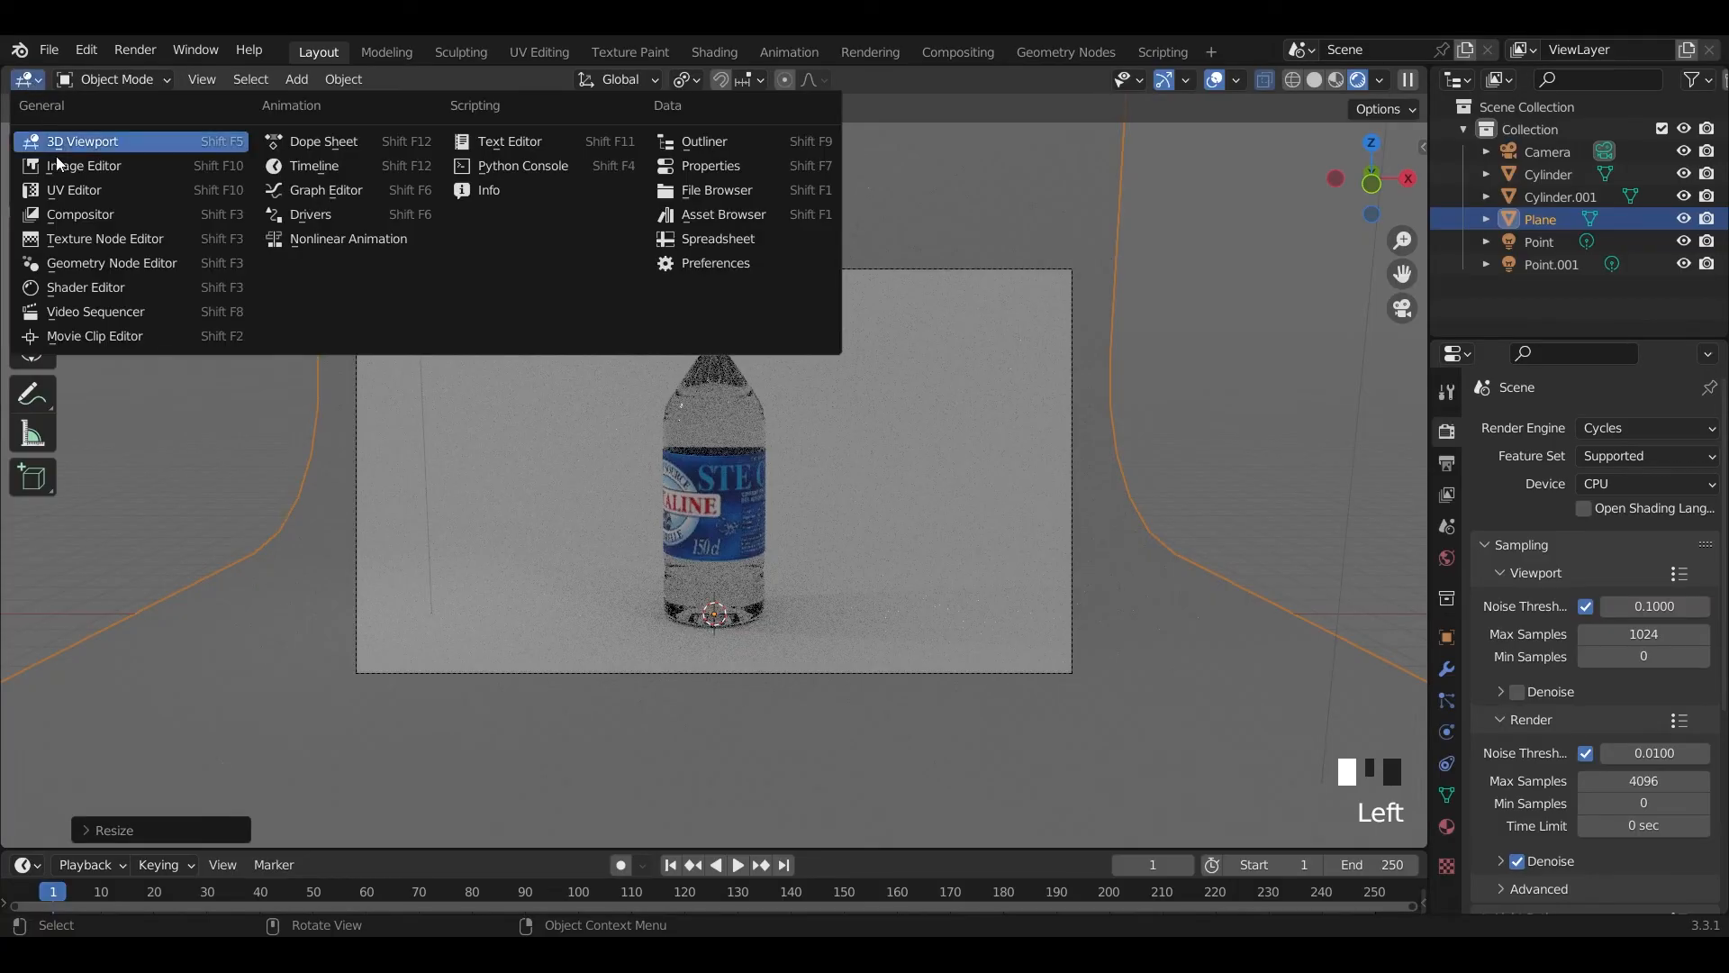
pyautogui.click(110, 213)
pyautogui.click(247, 81)
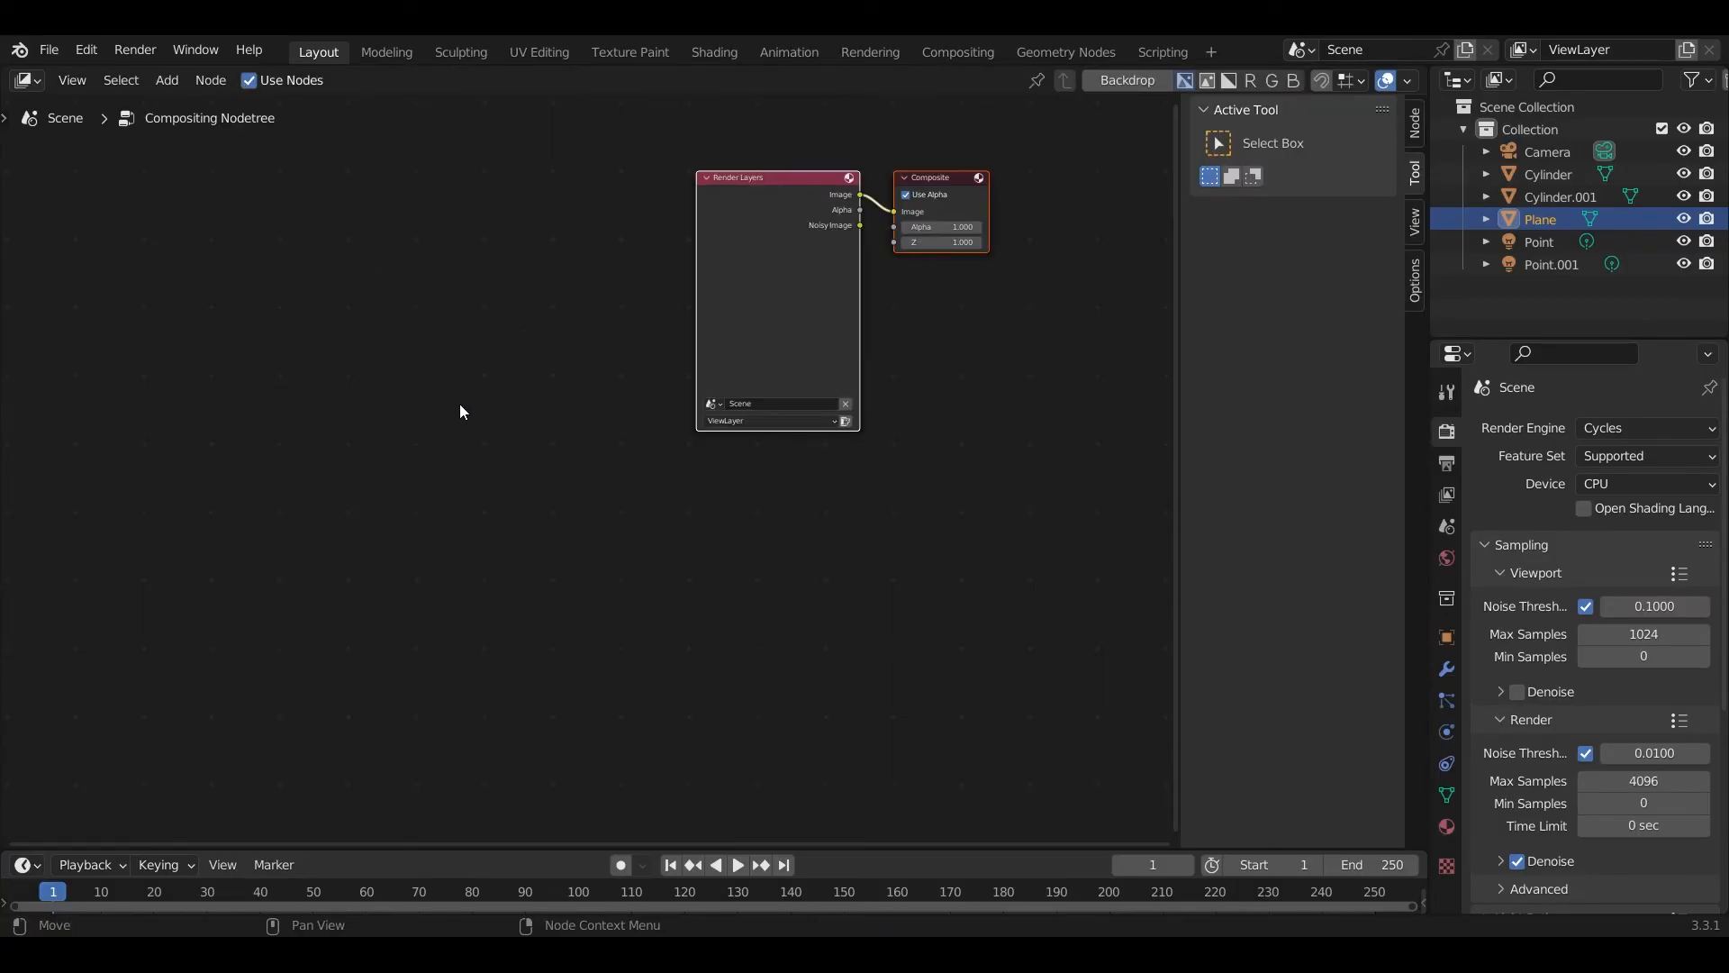
# - Space out the Render Layers and Composite nodes and insert a Denoise node on the image link between them
pyautogui.moveTo(745, 229); pyautogui.dragTo(549, 251)
pyautogui.moveTo(720, 203); pyautogui.dragTo(863, 194)
pyautogui.hotkey('shift', 'a')
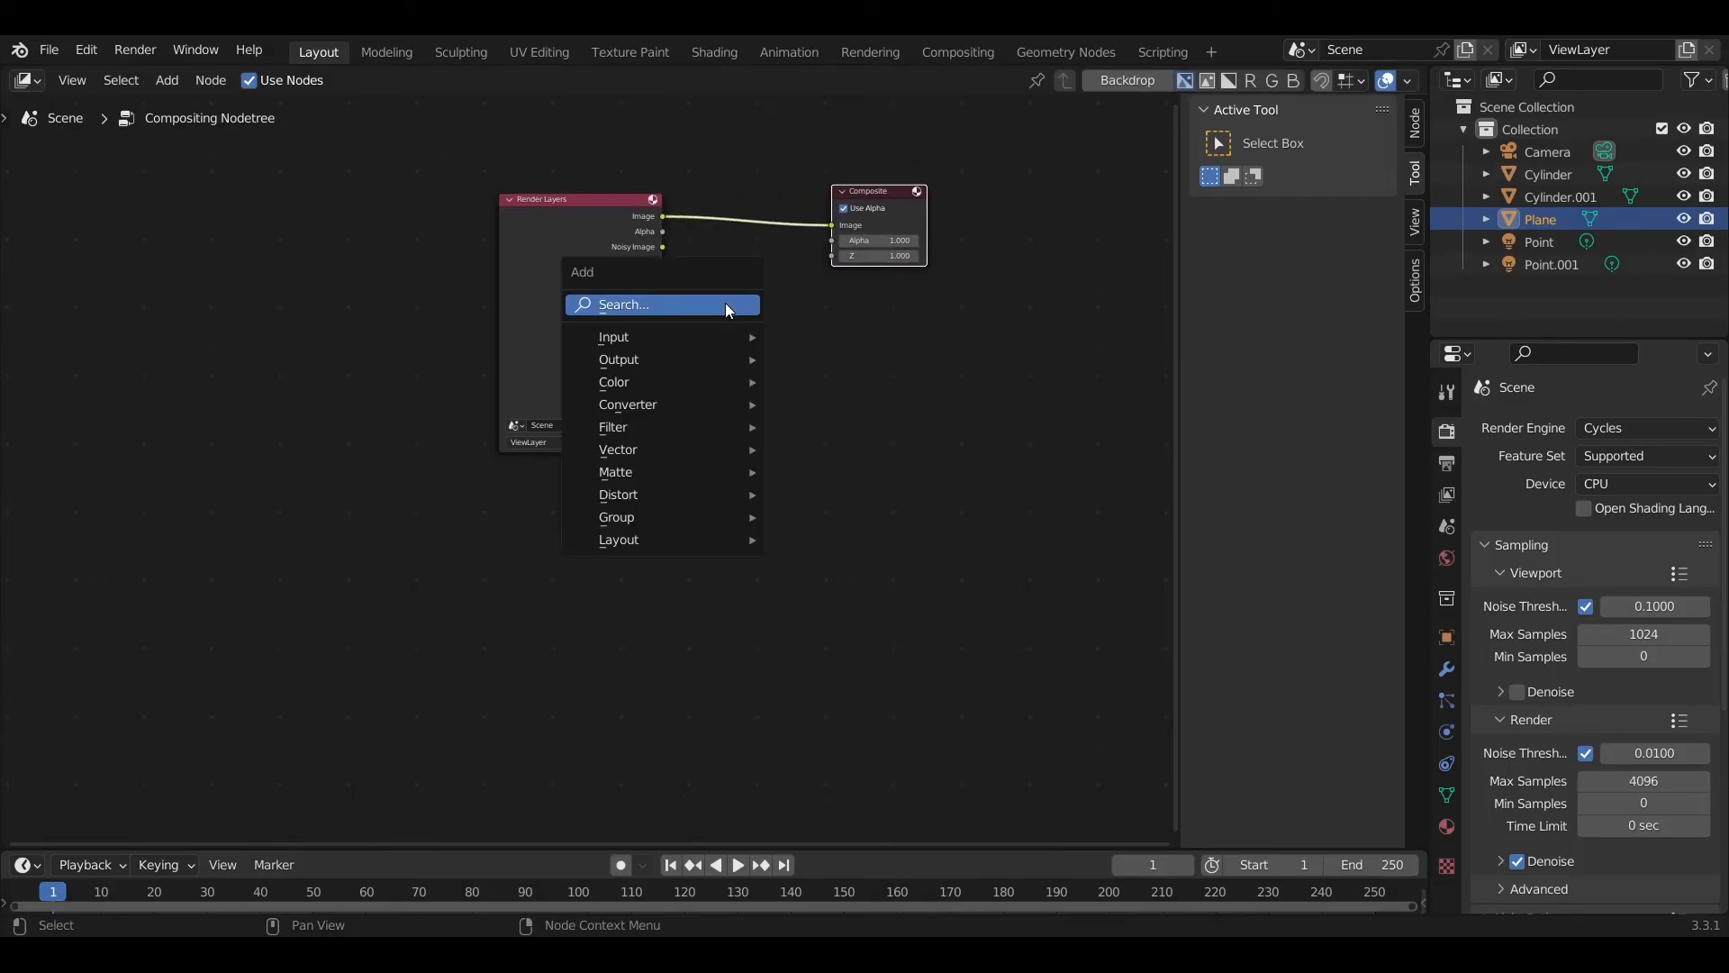
pyautogui.click(725, 303)
pyautogui.write('de')
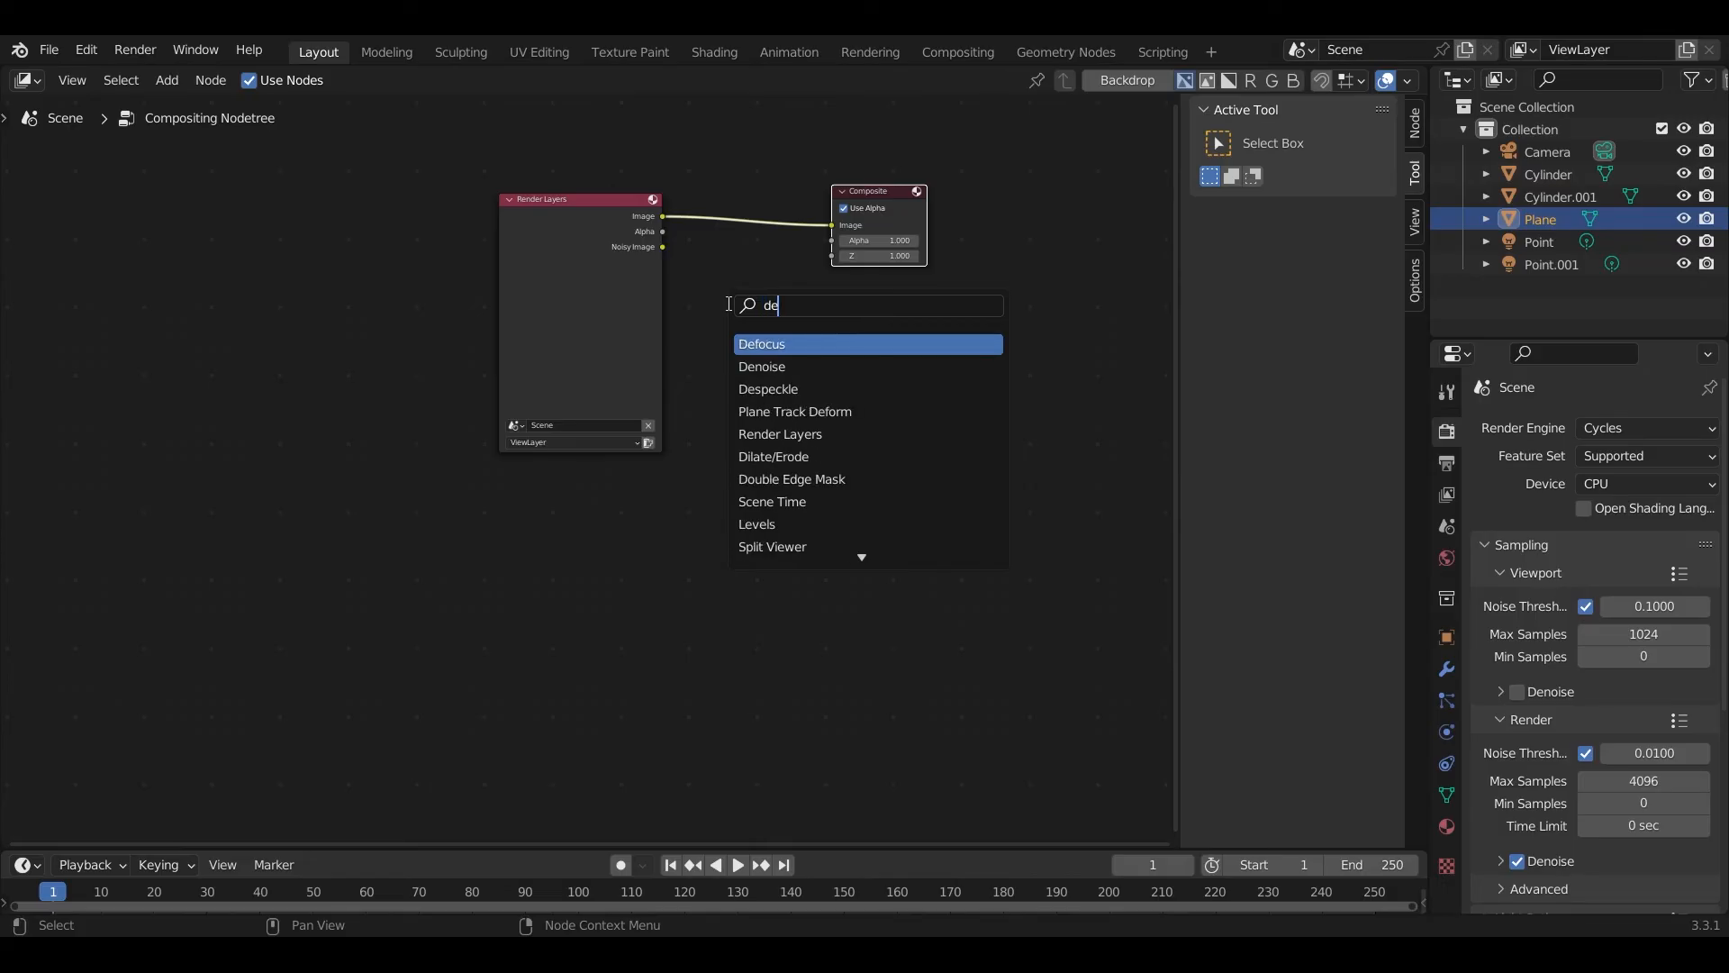
pyautogui.write('noise')
pyautogui.press('Return')
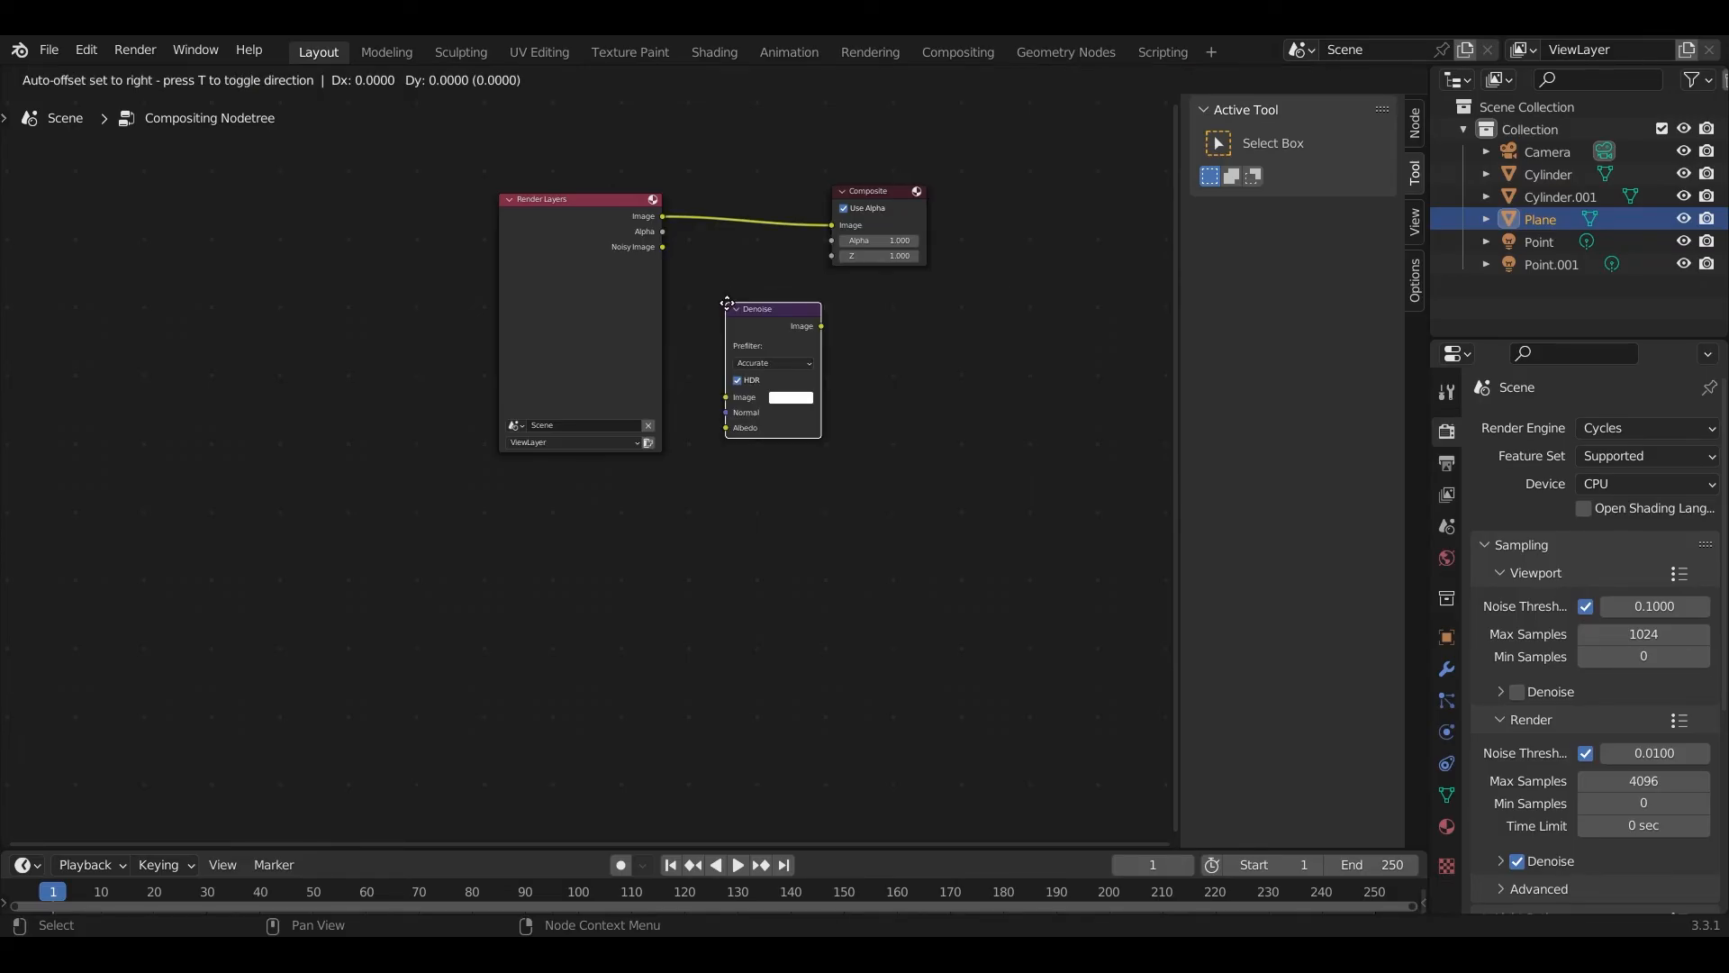
pyautogui.click(720, 174)
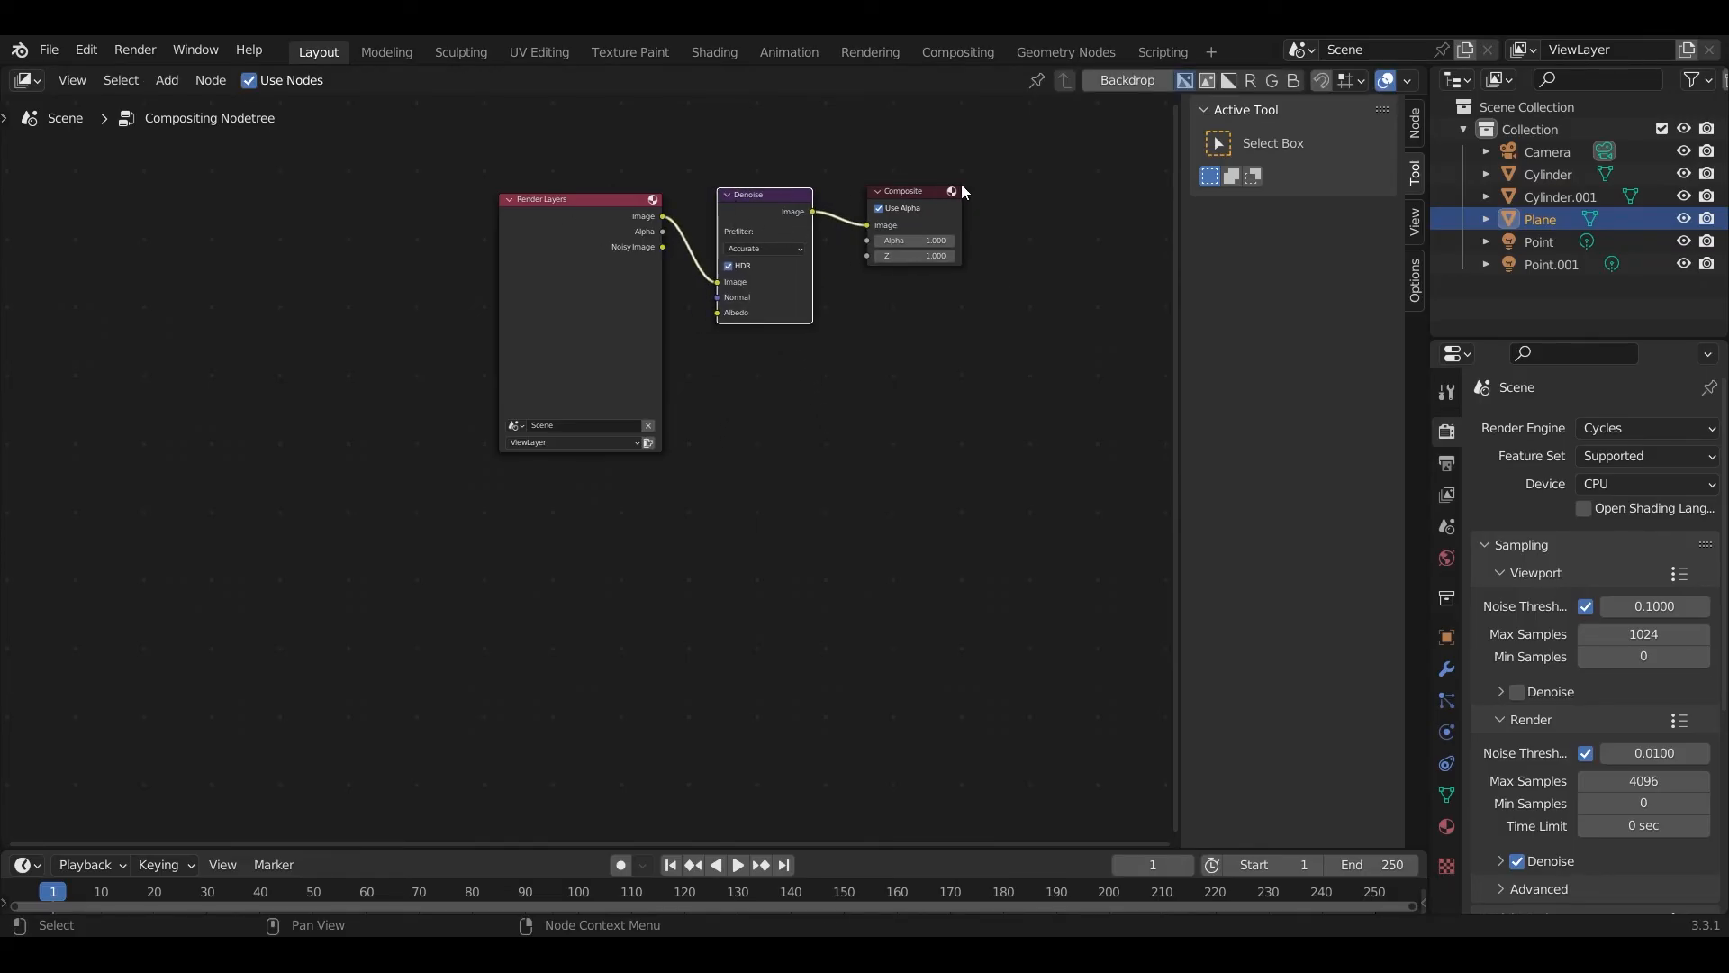
# - Return the main area to the 3D Viewport and set the Cycles render Max Samples to 150
pyautogui.click(27, 80)
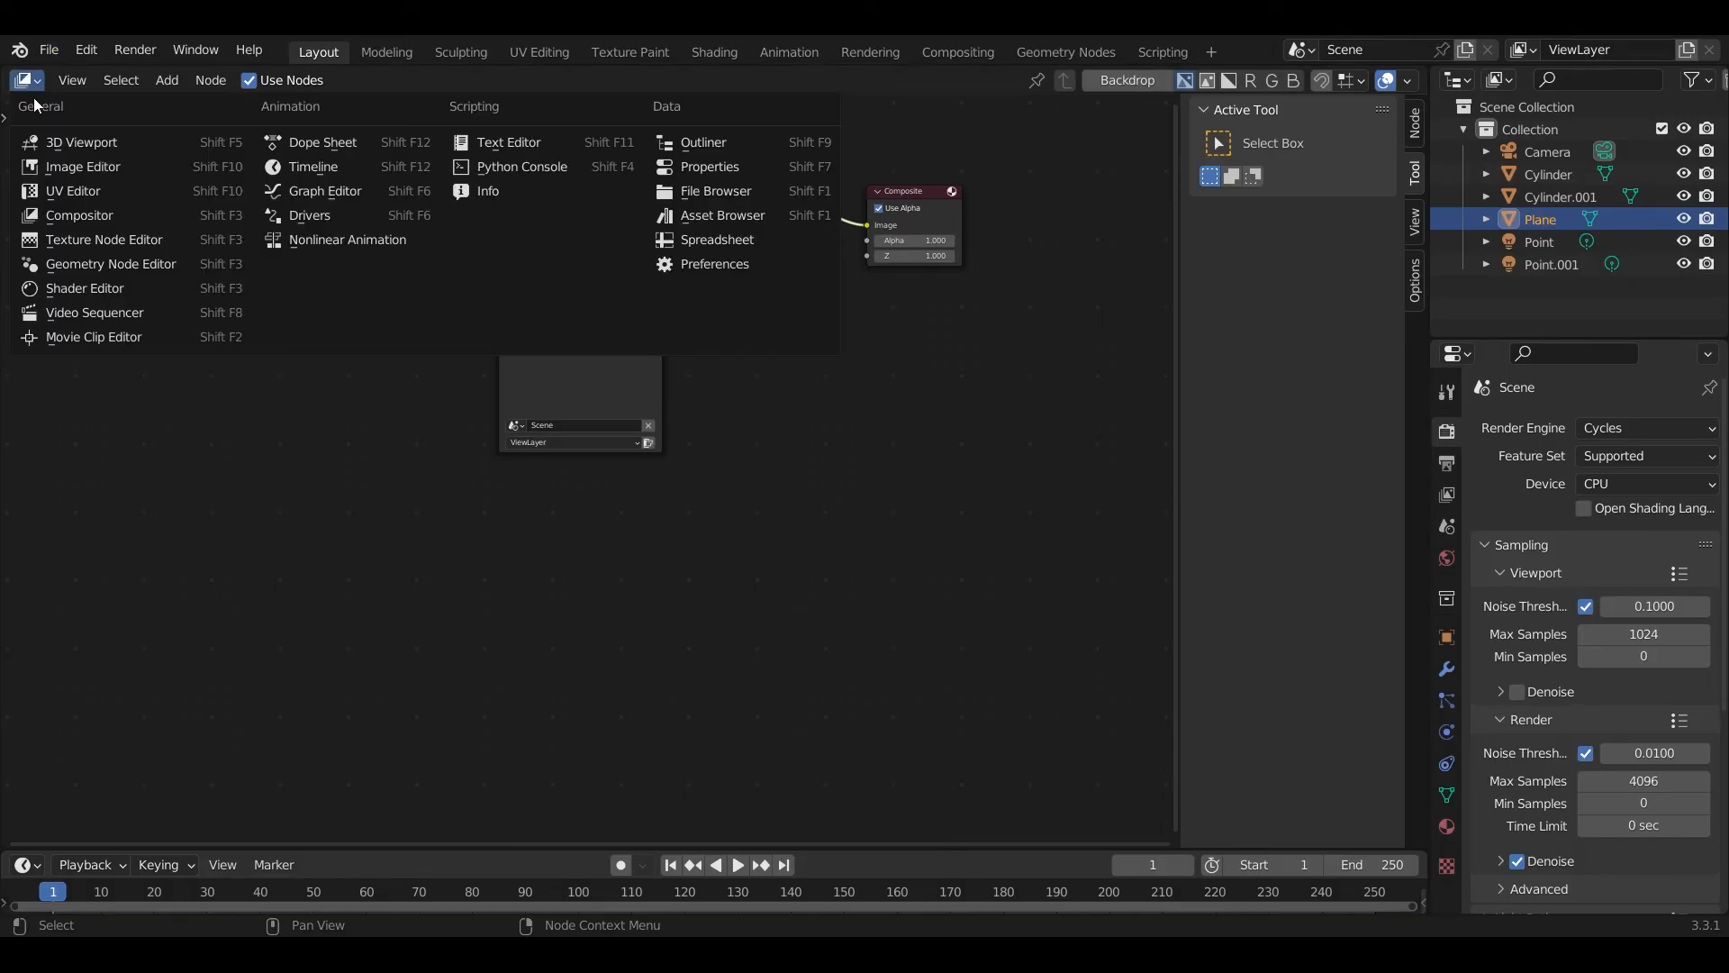
pyautogui.click(82, 143)
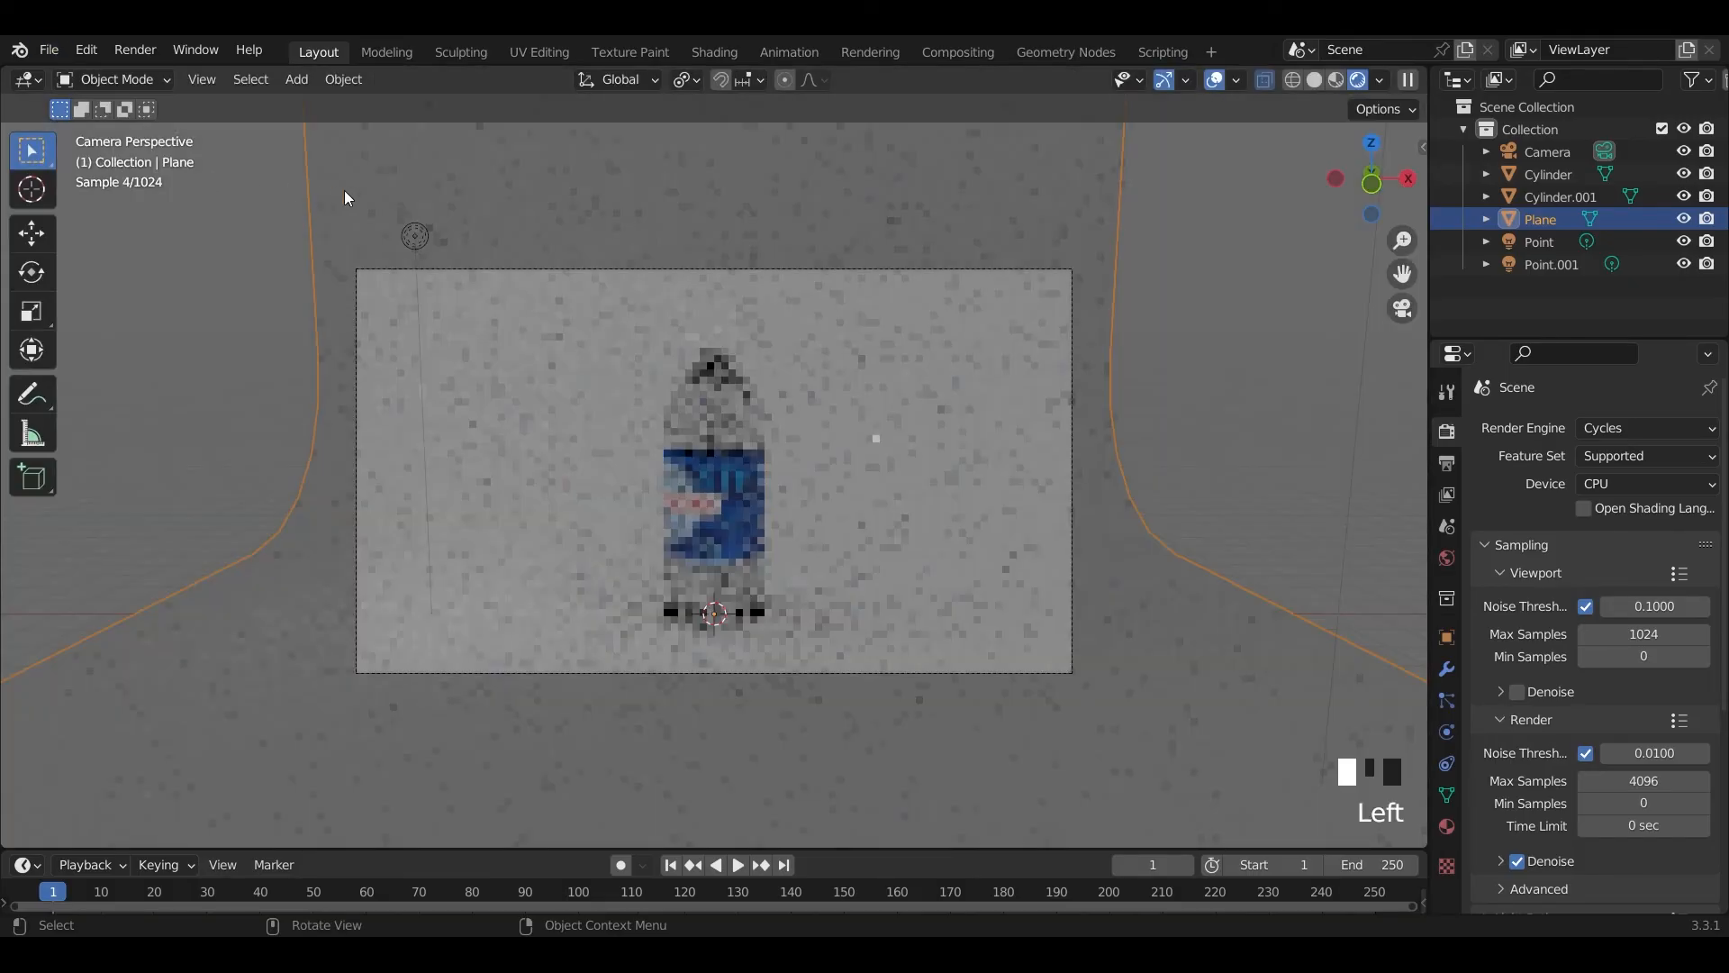
pyautogui.click(1446, 463)
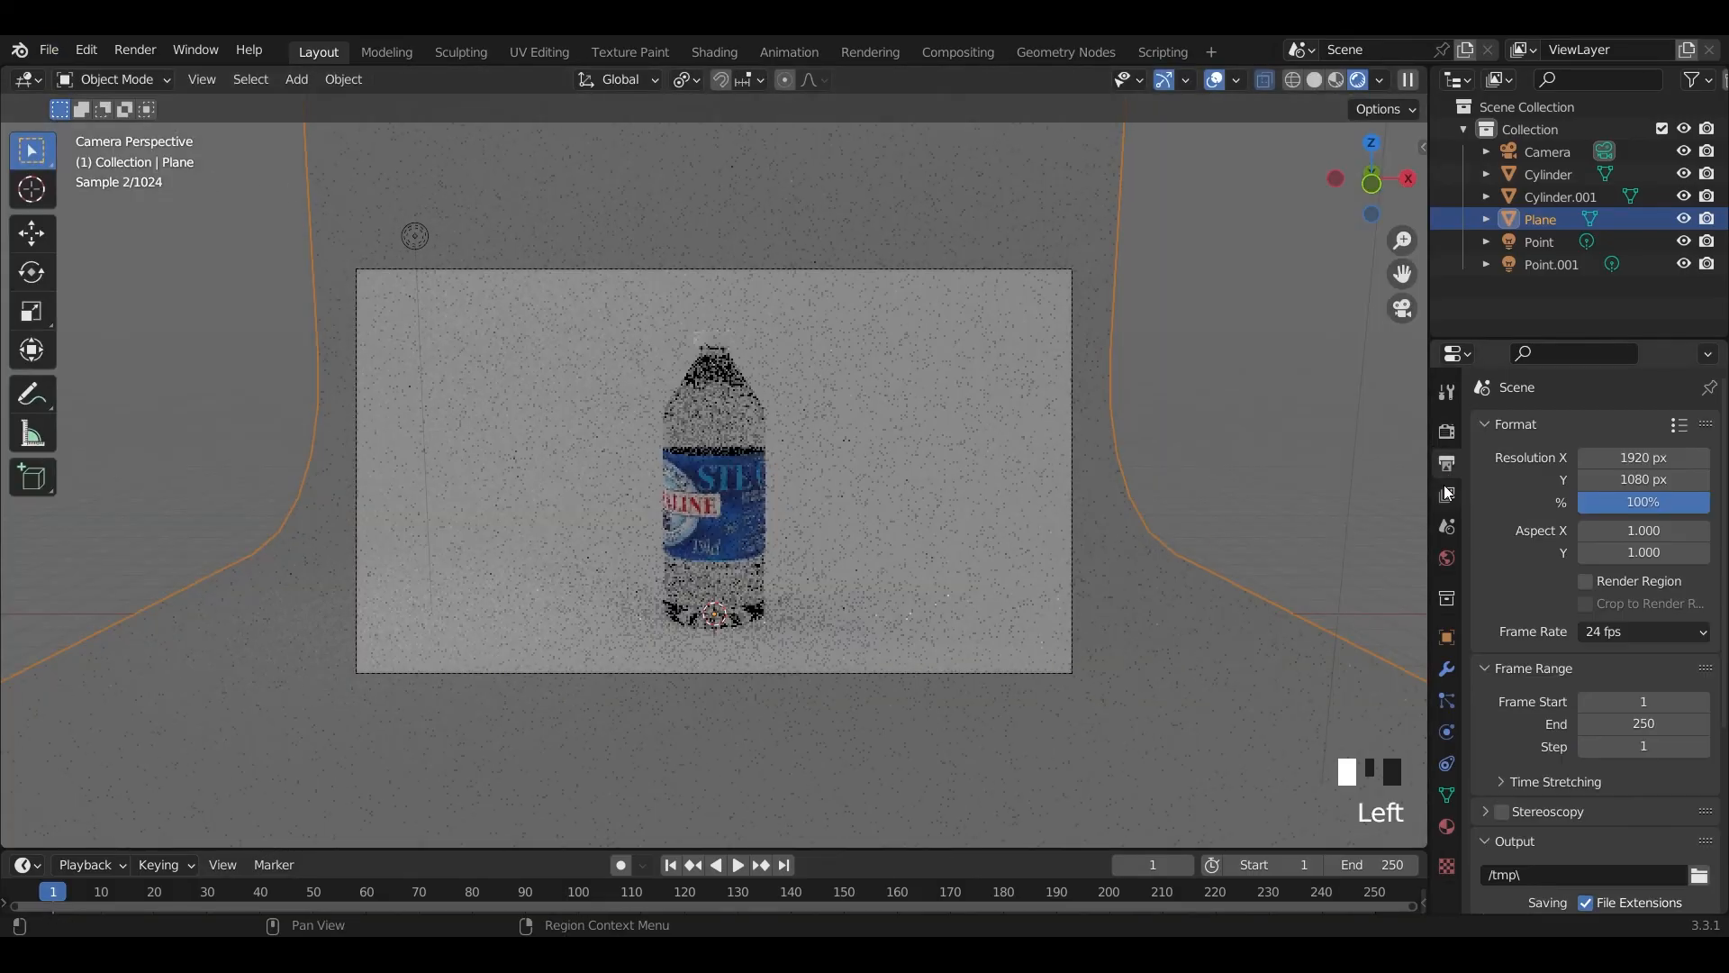
pyautogui.click(1447, 432)
pyautogui.scroll(-9, 1617, 572)
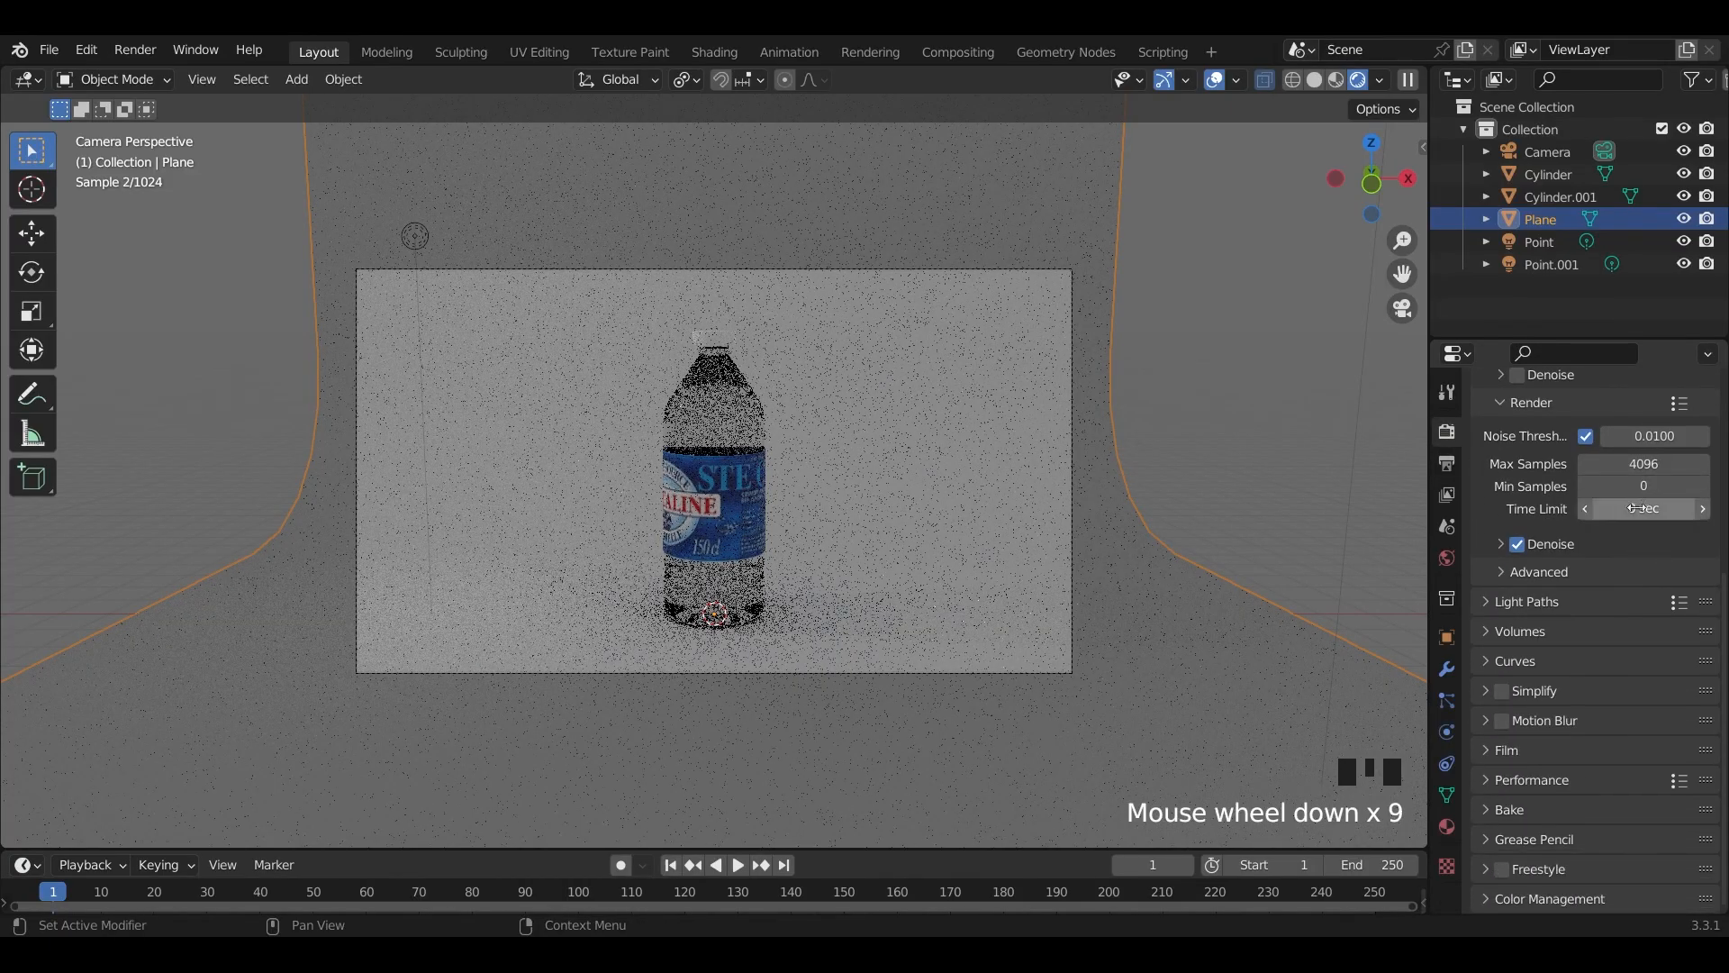
pyautogui.scroll(-2, 1531, 459)
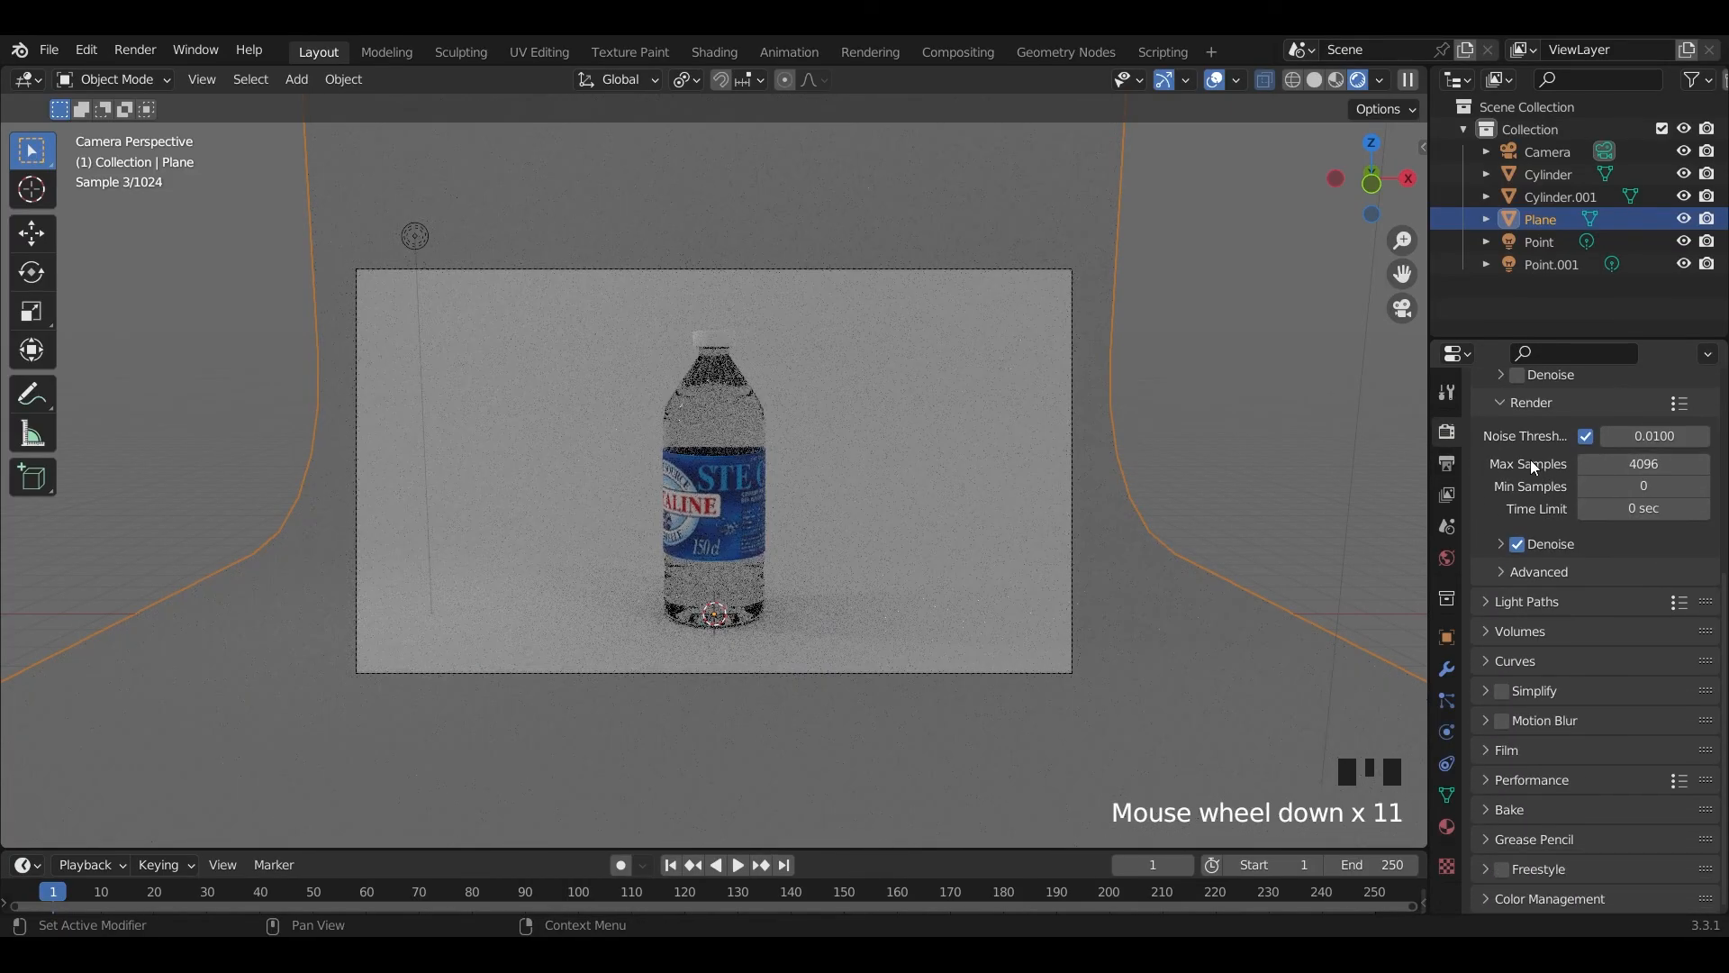
pyautogui.click(1657, 463)
pyautogui.write('150')
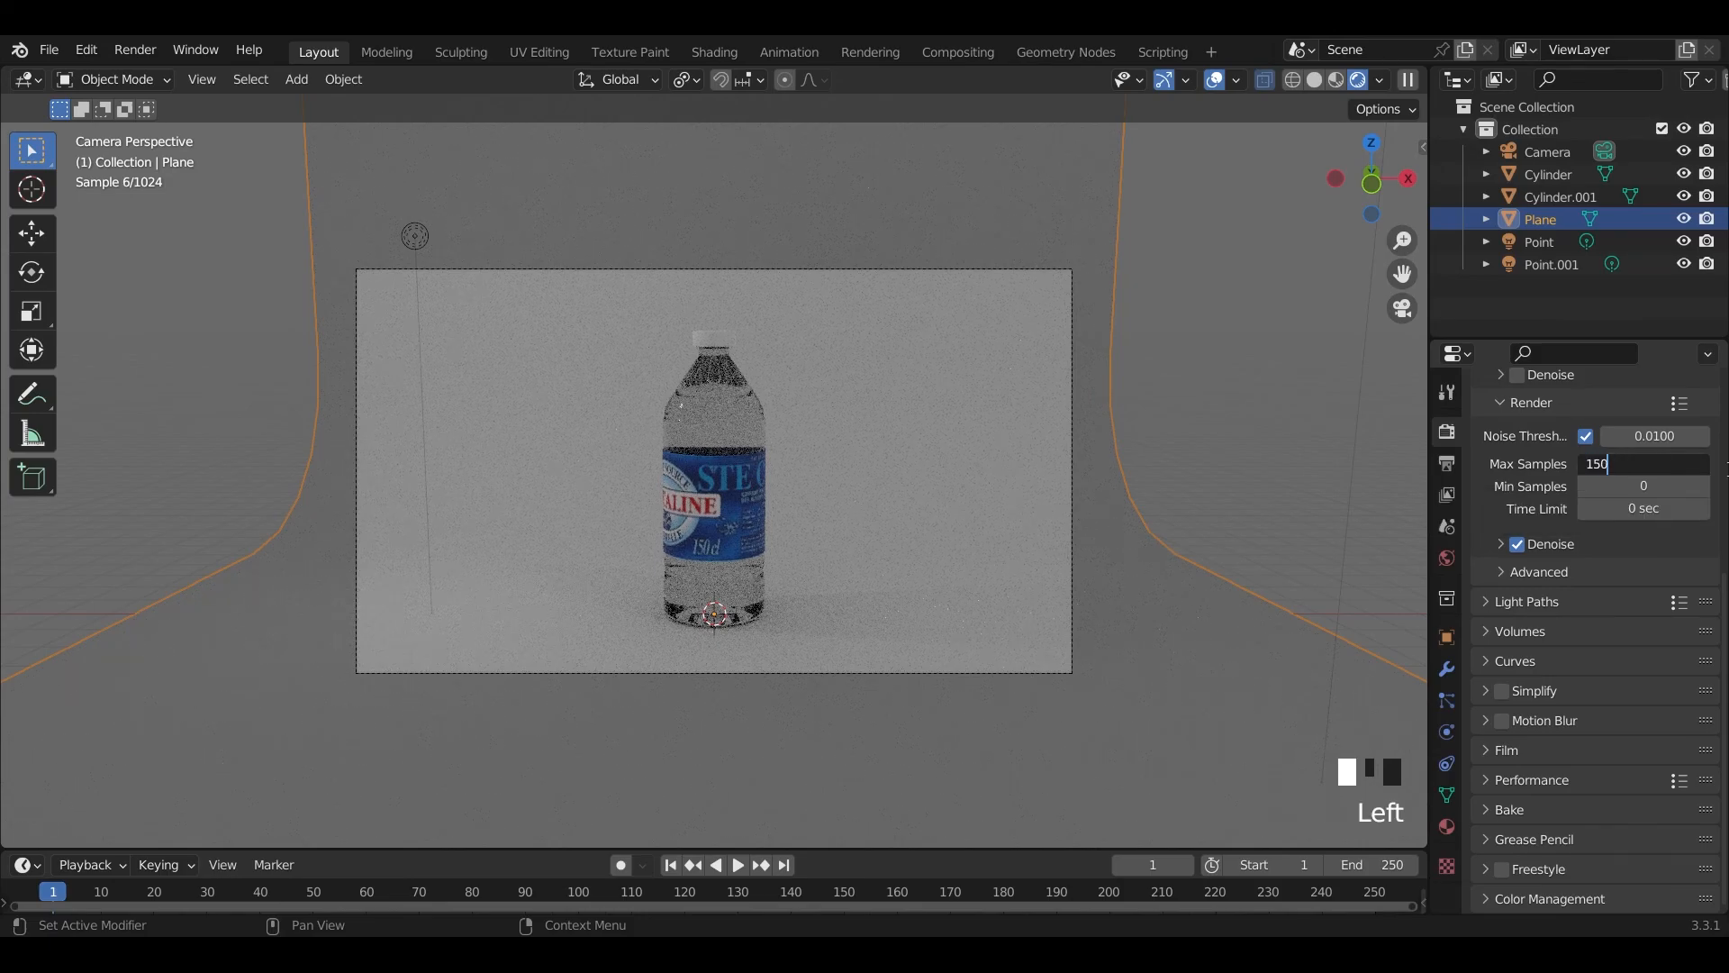
pyautogui.press('Return')
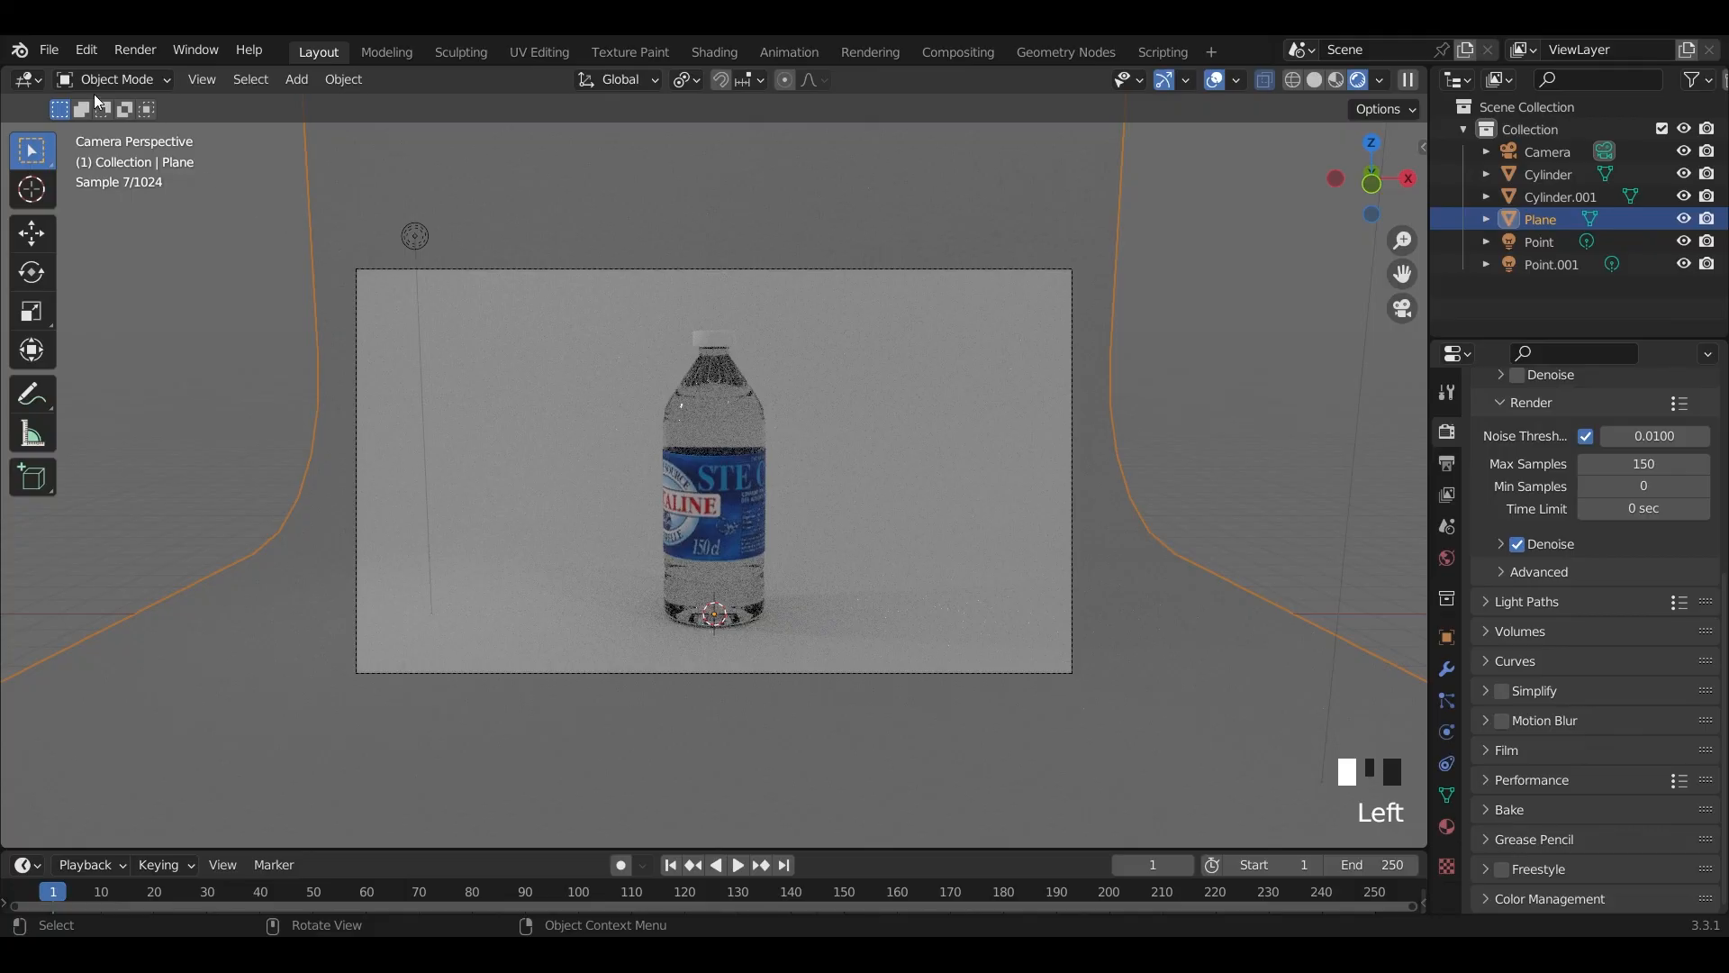